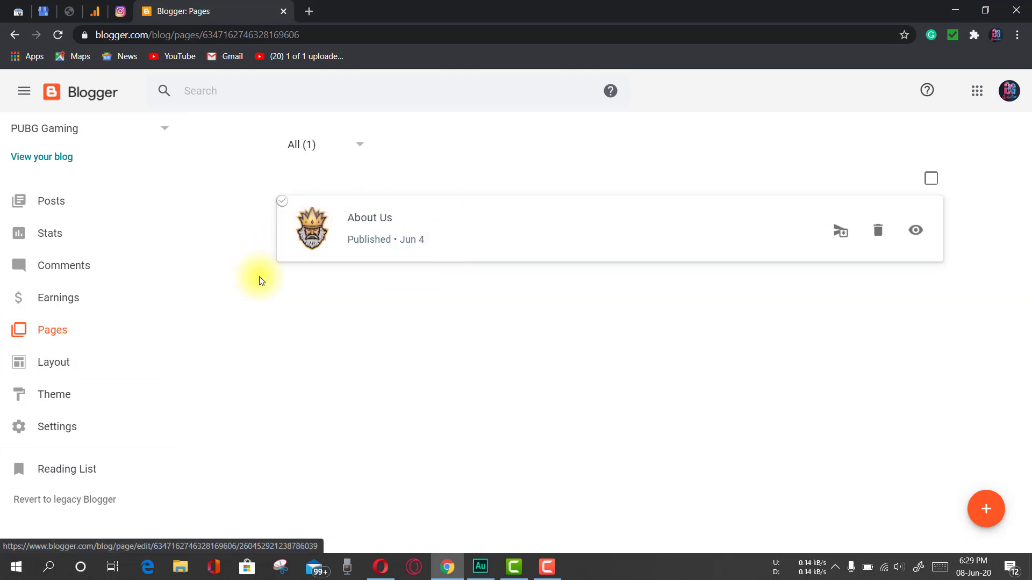
Open the published post "How to become pro in PUBG" for editing and look over the additional formatting options.
click(84, 207)
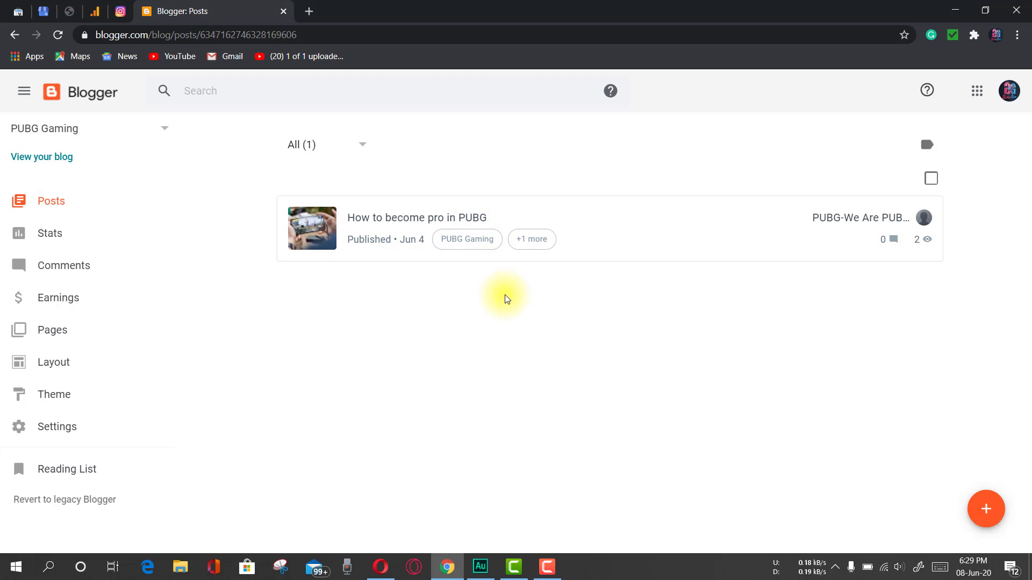
click(409, 224)
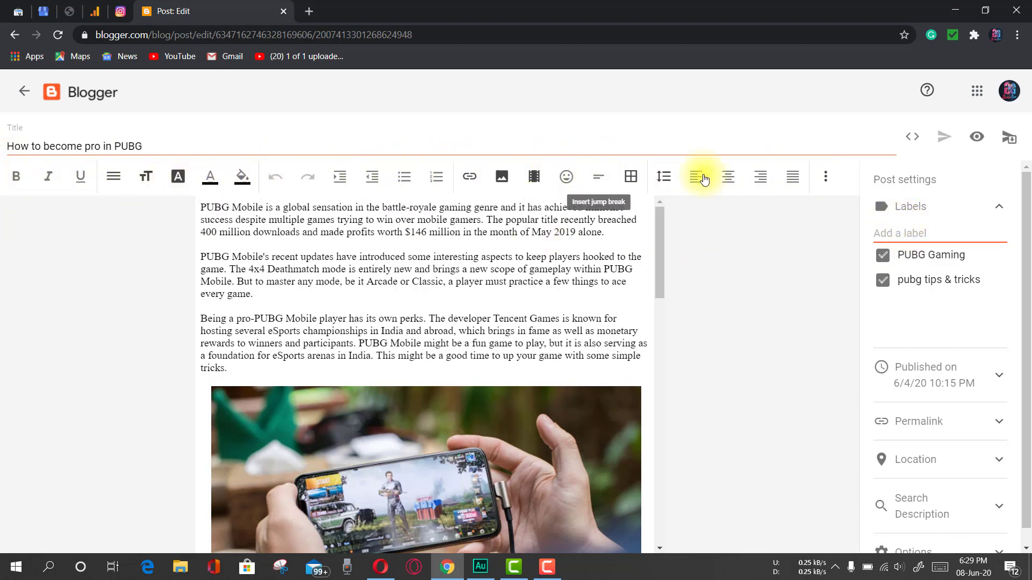
click(826, 177)
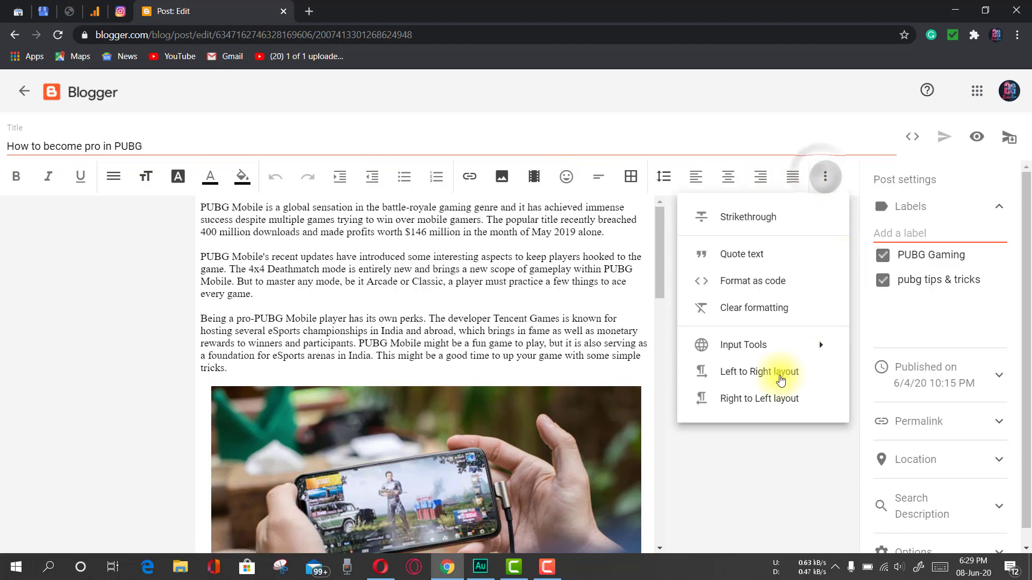
click(751, 459)
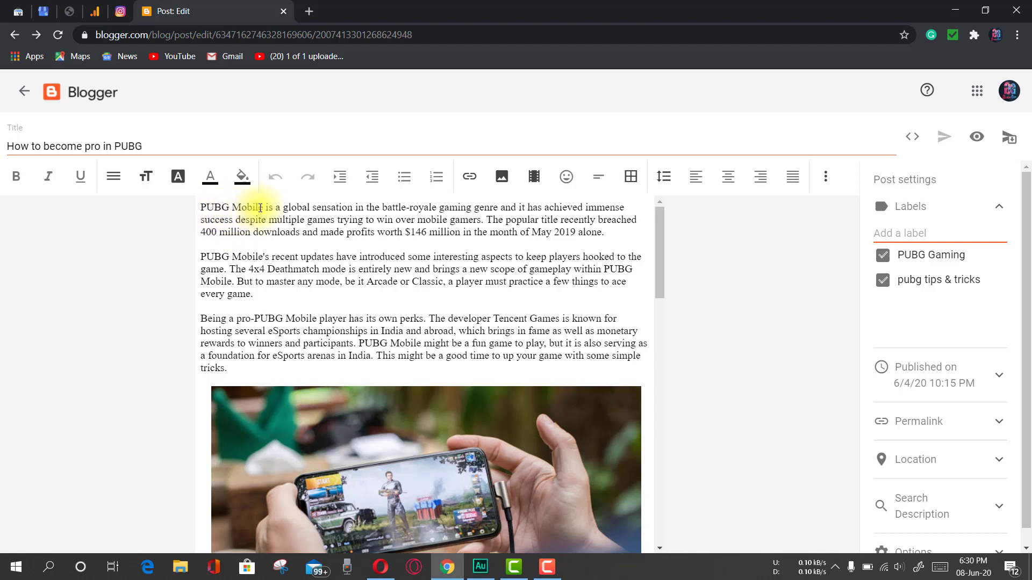
Make the opening words "PUBG Mobile" in the first paragraph bold and italic.
drag(264, 208, 195, 206)
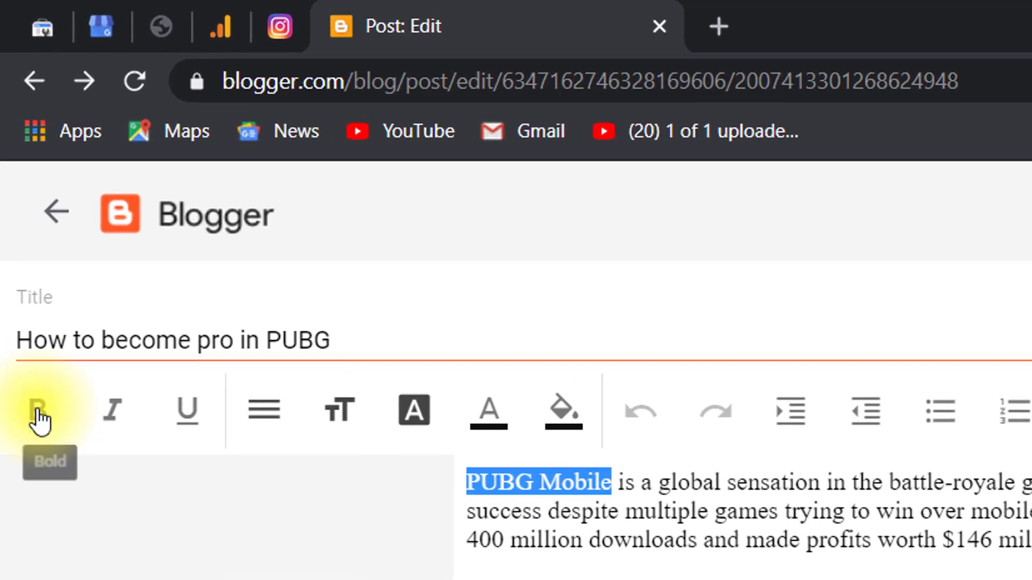
click(38, 418)
click(710, 561)
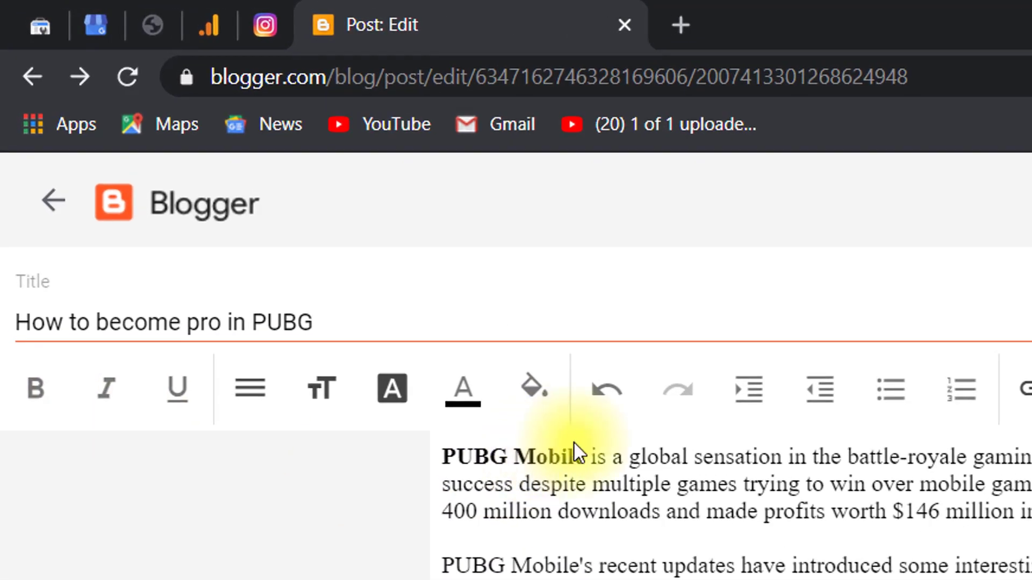
drag(584, 455, 415, 466)
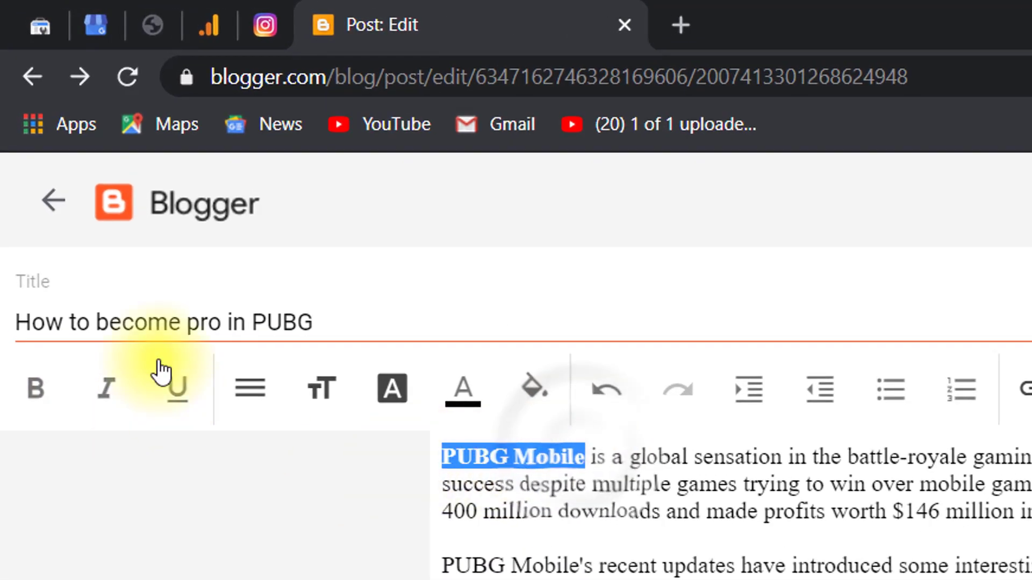
click(121, 387)
click(538, 545)
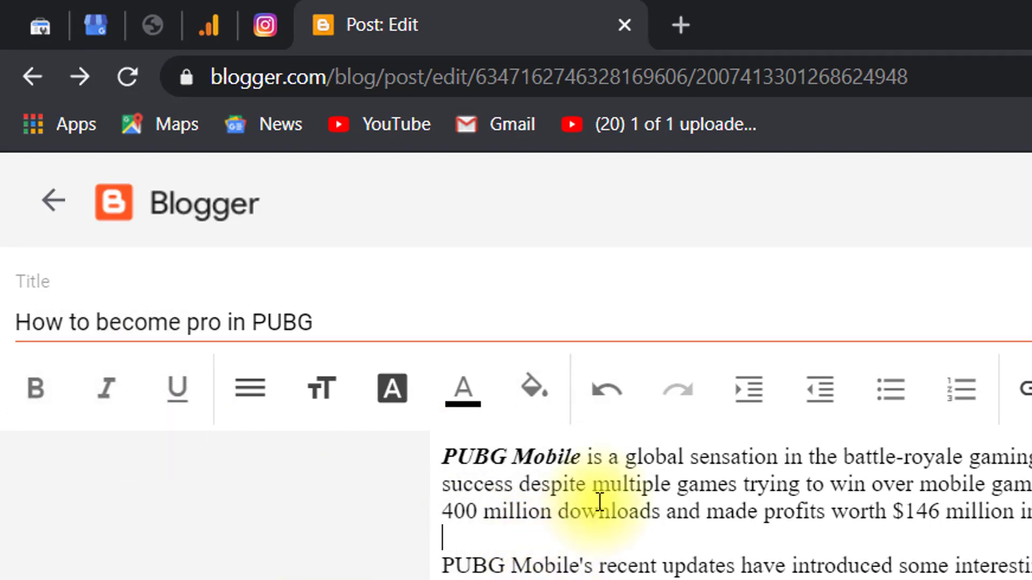
Underline the opening words "PUBG Mobile" in the first paragraph.
click(427, 469)
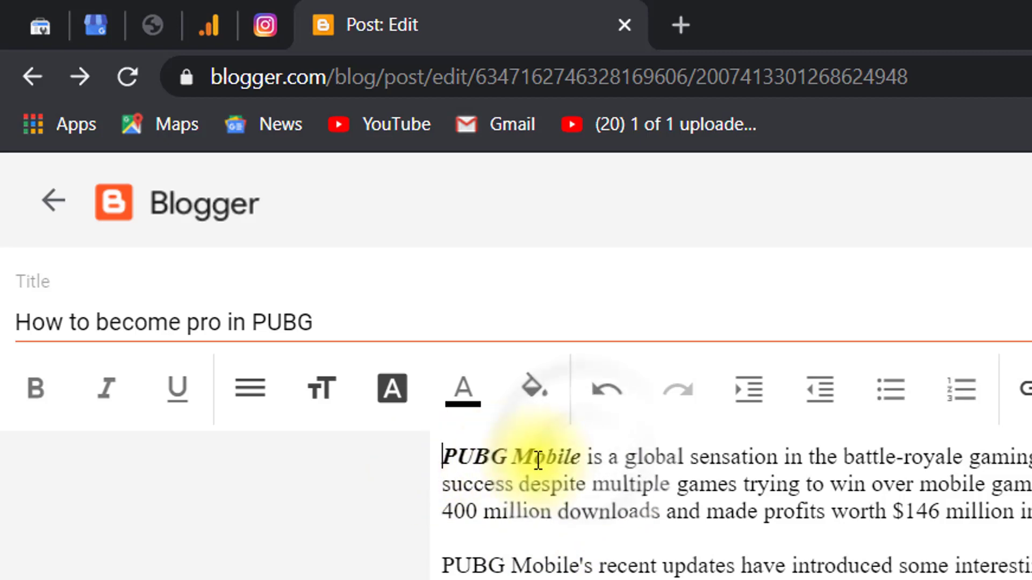
drag(577, 454, 407, 463)
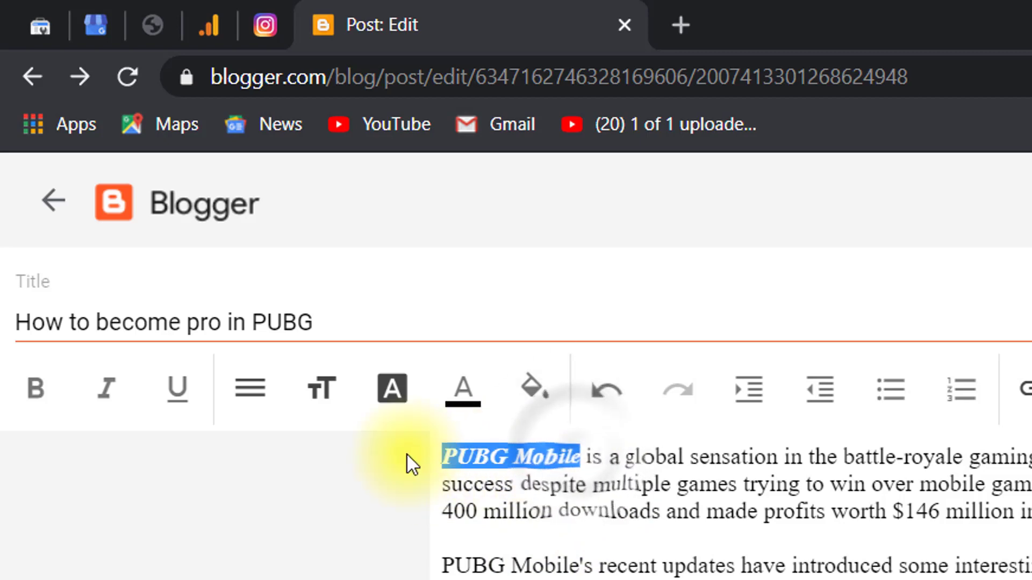
click(186, 395)
click(663, 532)
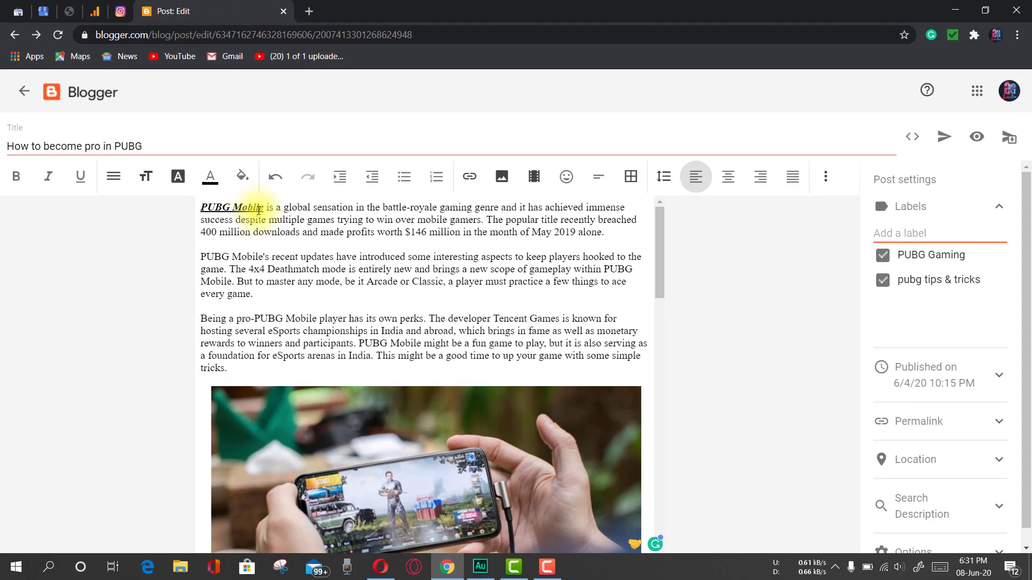
Undo the underline, italic and bold formatting on the opening words "PUBG Mobile".
drag(442, 457, 580, 457)
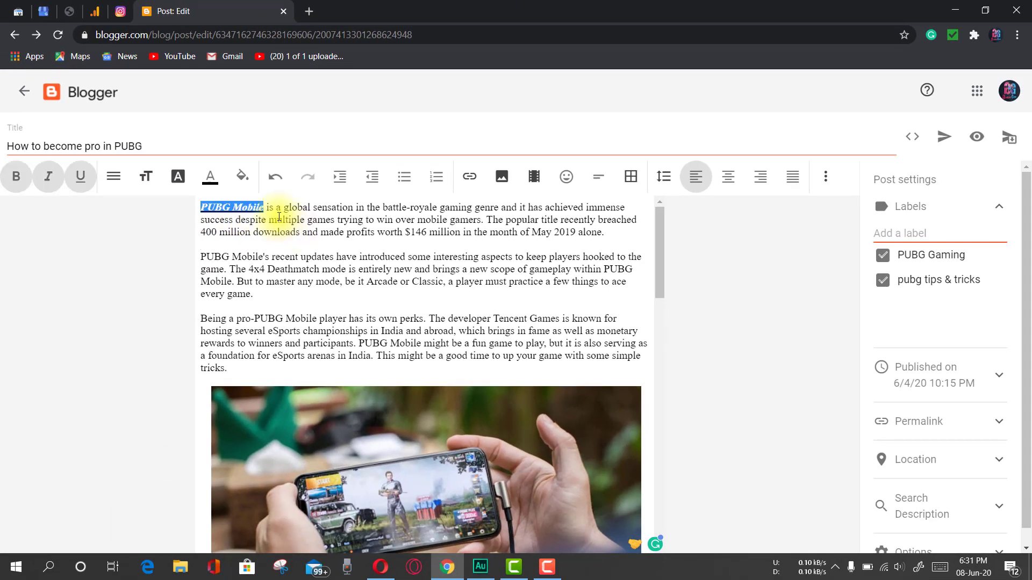
key(ctrl+z)
key(ctrl+z)
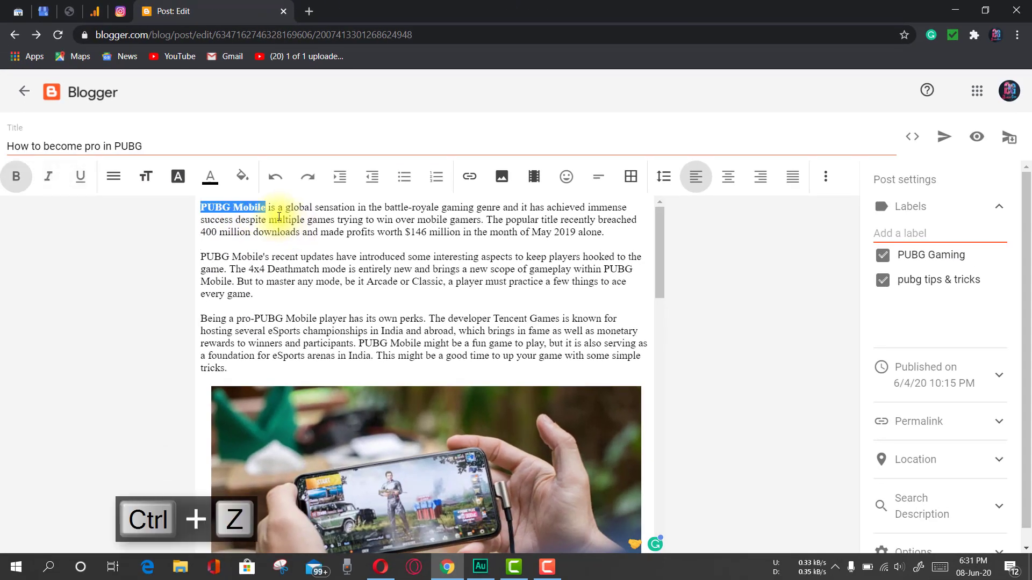
key(ctrl+z)
click(278, 251)
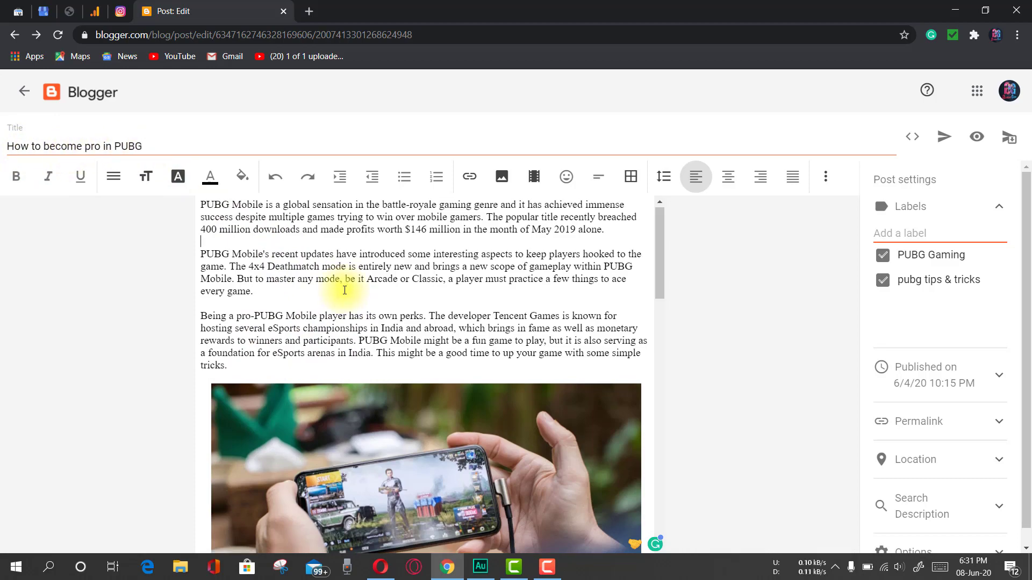
Examine the numbered section titles in the post body, from "1.Getting started" to "4.Plan ahead and stick with your team".
scroll(341, 288, down, 9)
scroll(345, 290, up, 2)
drag(272, 297, 201, 296)
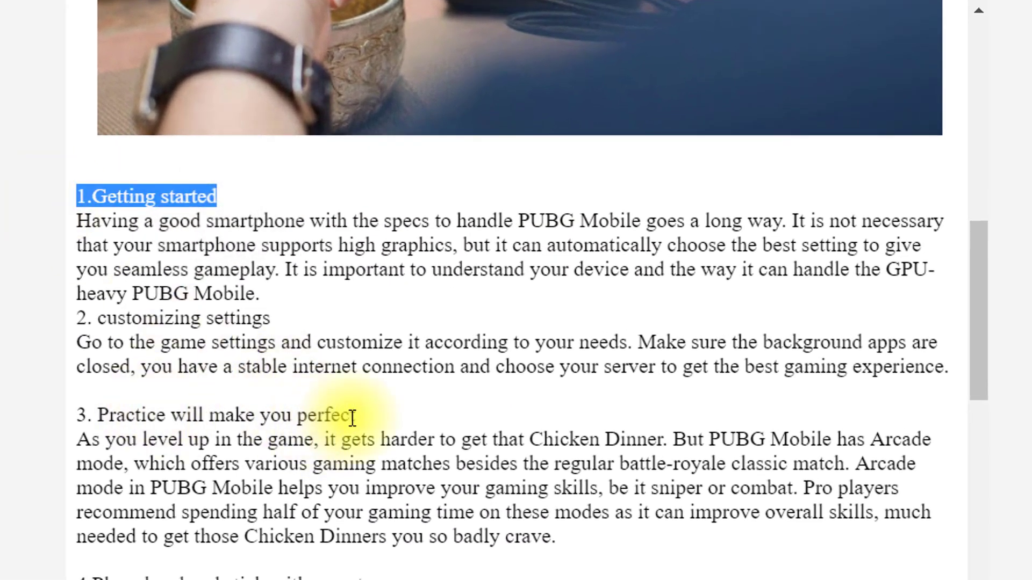
drag(350, 417, 38, 398)
scroll(366, 496, down, 1)
scroll(366, 495, down, 4)
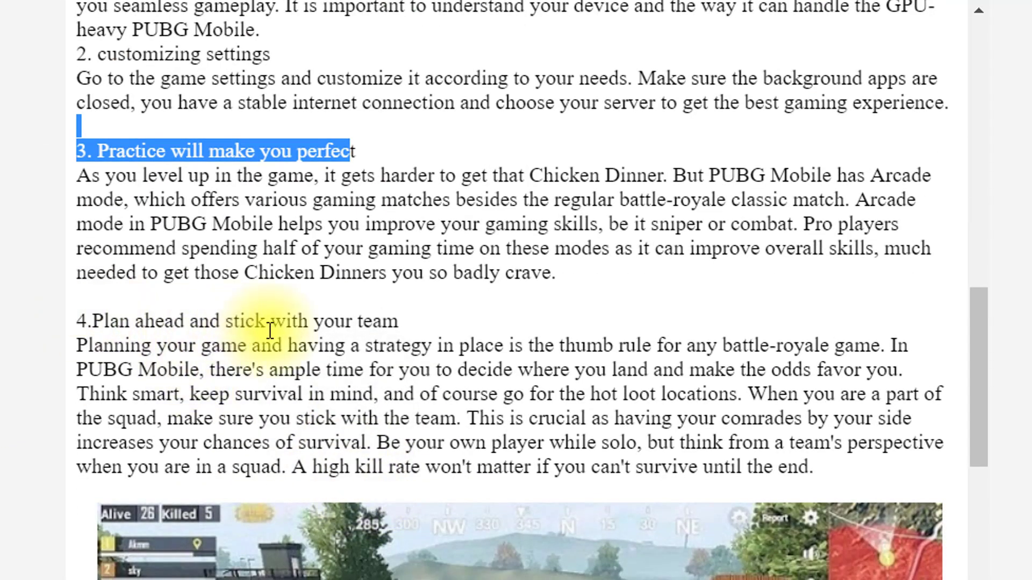
drag(405, 326, 47, 328)
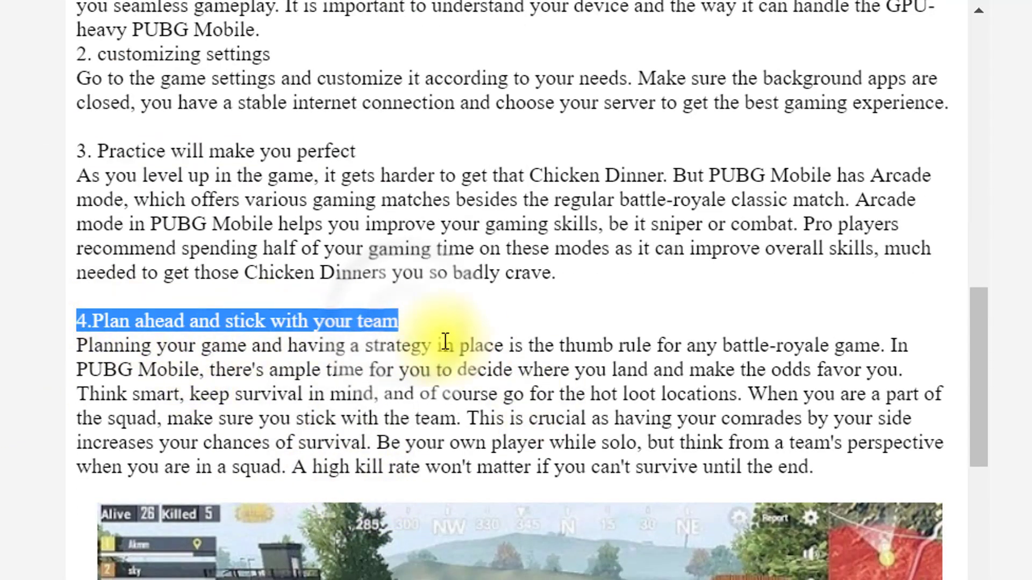
click(415, 330)
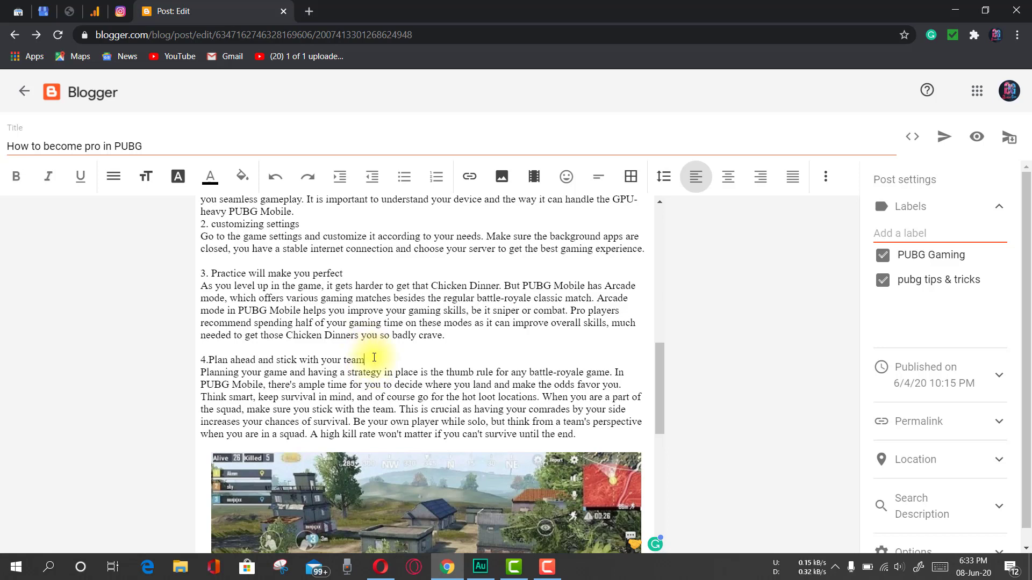
key(shift+Up)
click(373, 372)
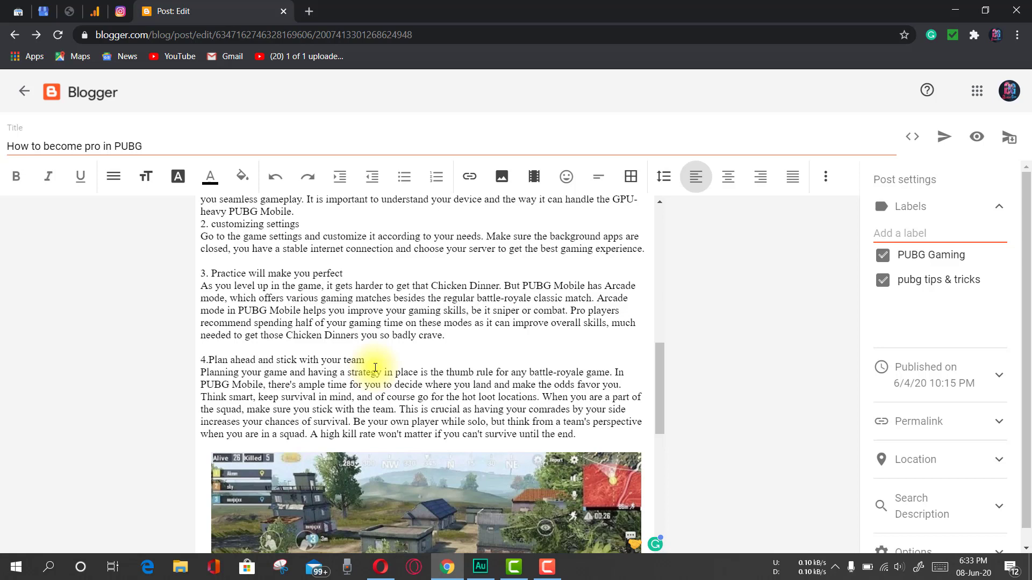
Review the heading levels offered as paragraph formats, without applying any of them.
click(112, 177)
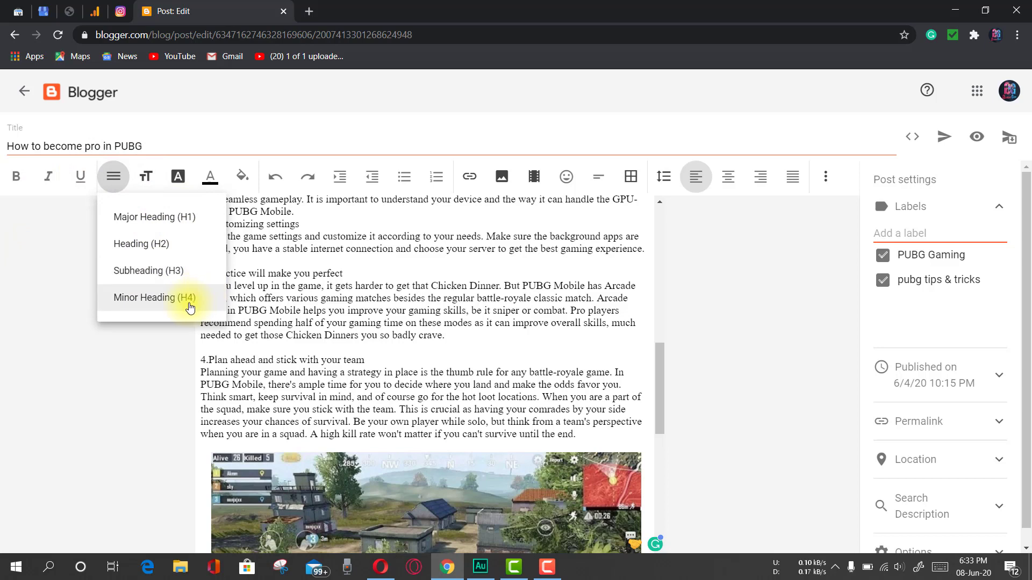
click(267, 301)
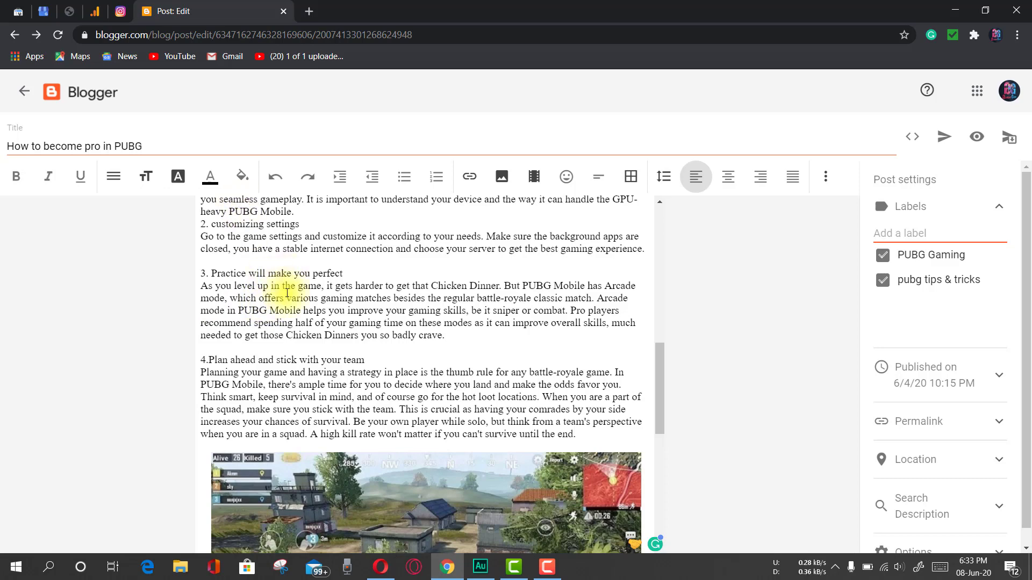
scroll(288, 293, up, 9)
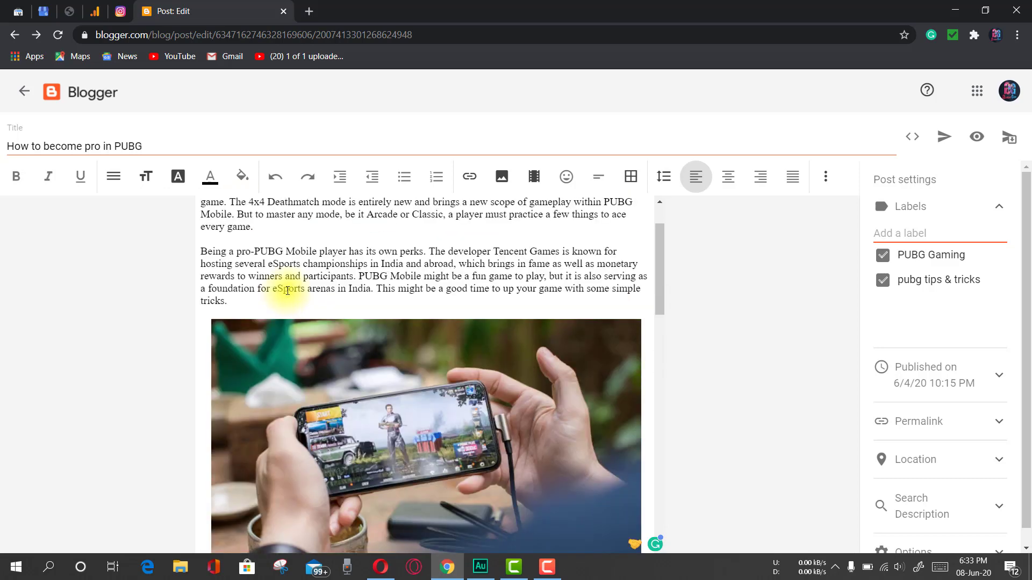
click(114, 183)
click(115, 183)
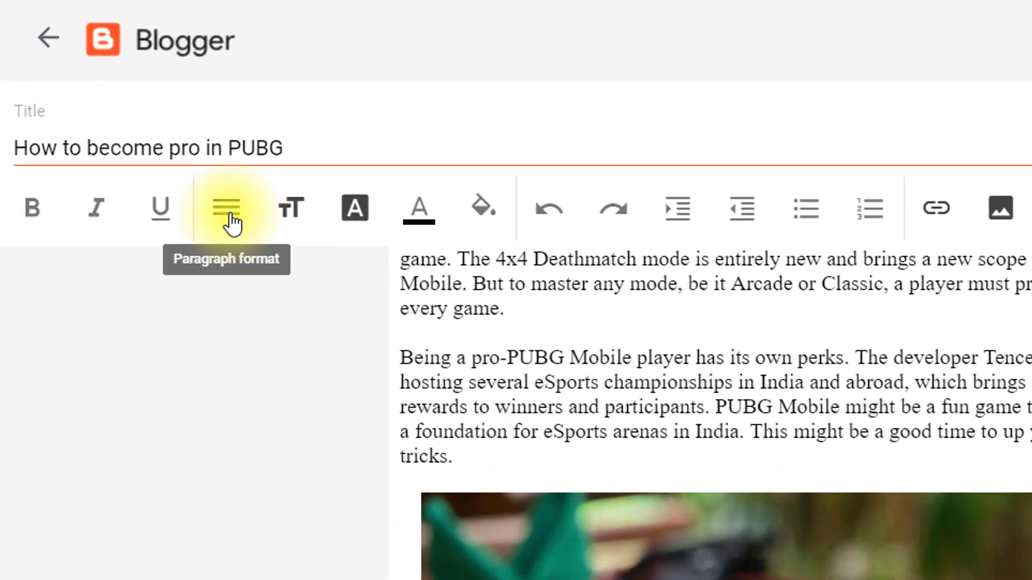
click(233, 222)
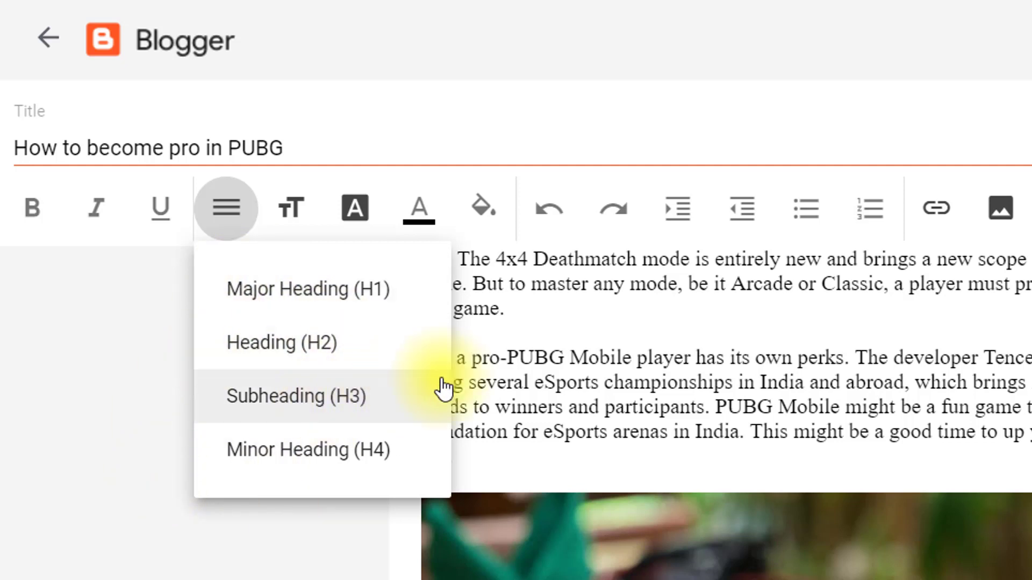
click(702, 392)
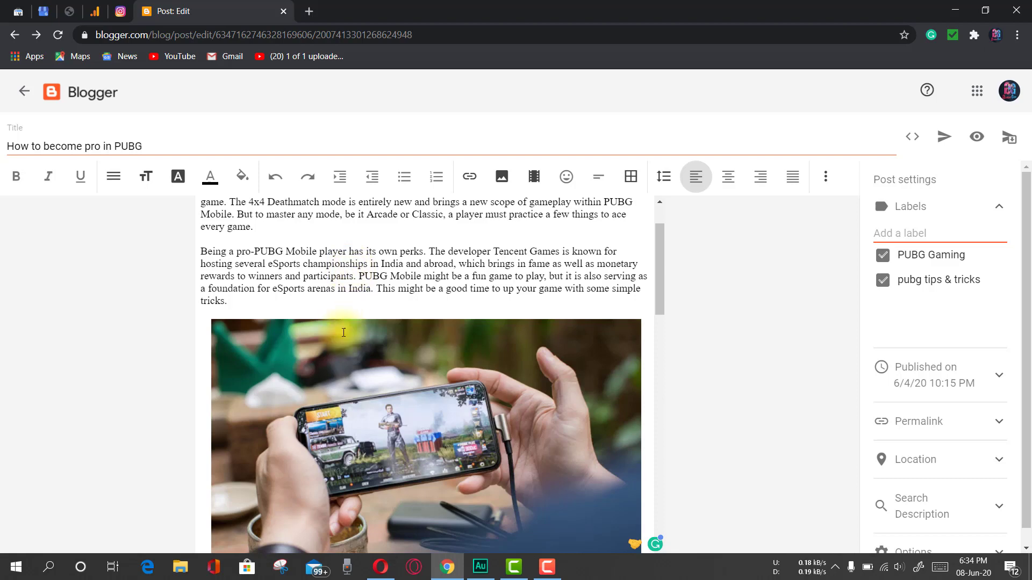
Insert a new line above the first paragraph and paste "become pro in PUBG" into it, copied from the post title.
scroll(344, 336, up, 2)
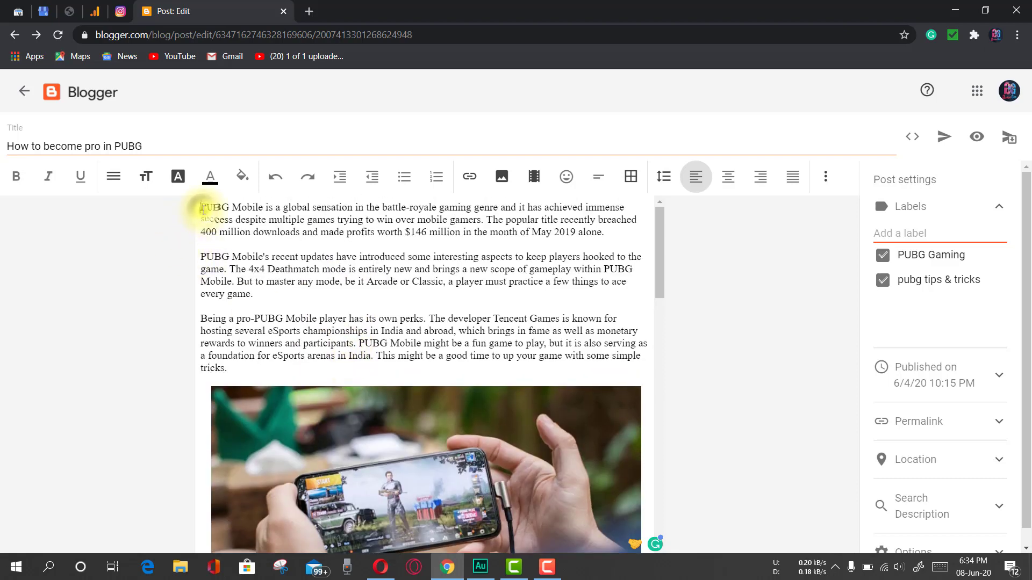
key(Return)
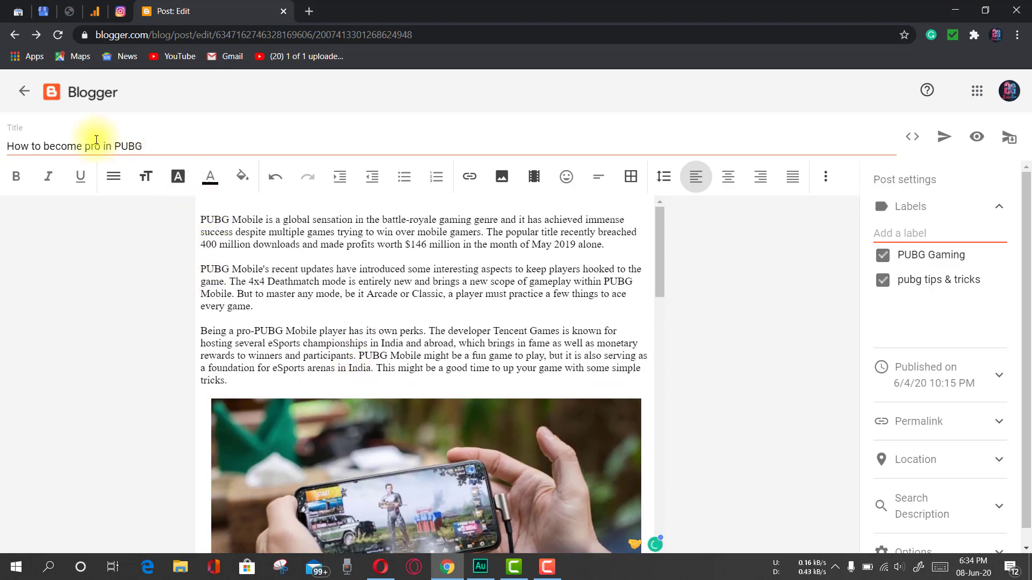
drag(45, 147, 141, 147)
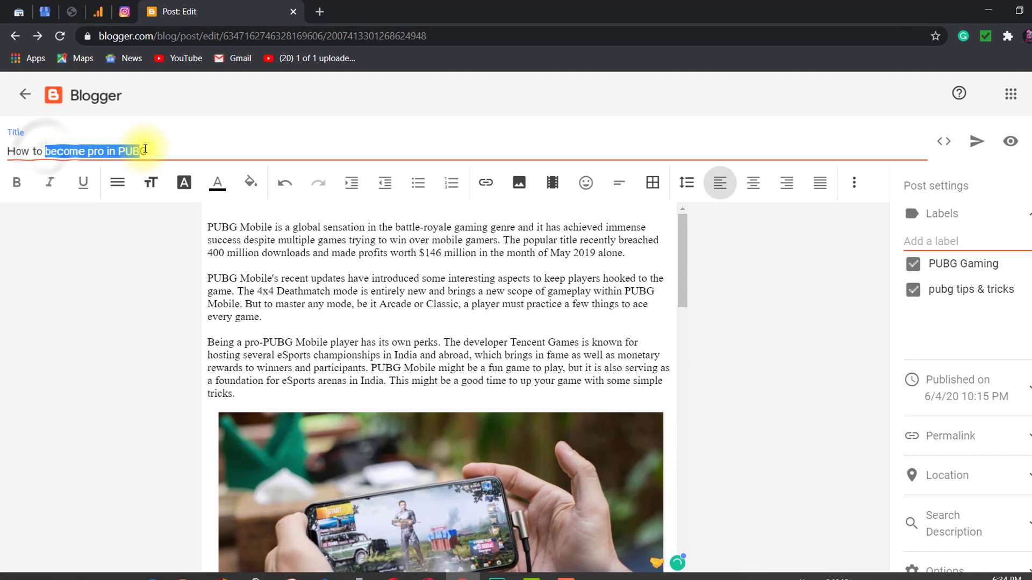
right_click(129, 144)
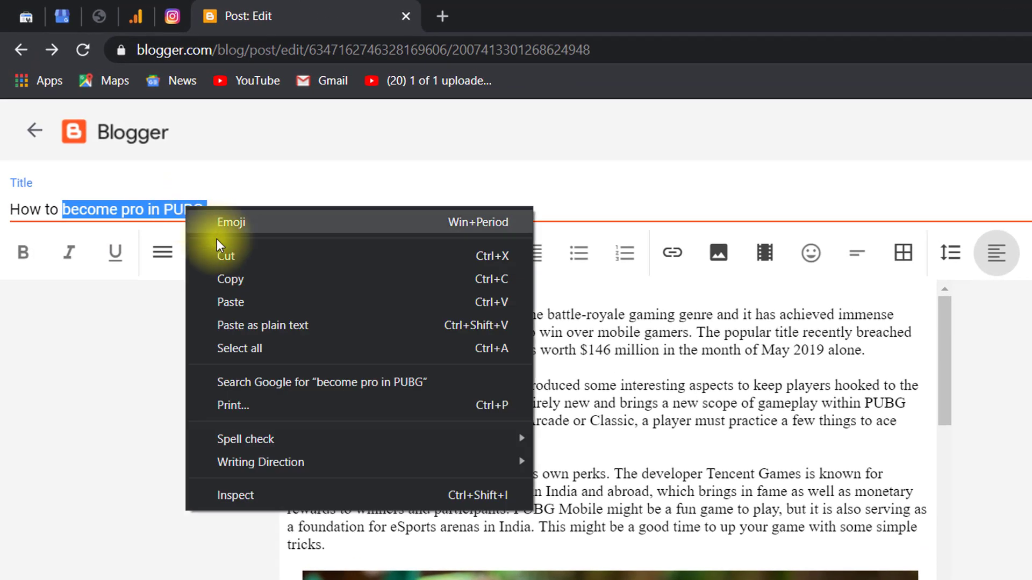
click(230, 277)
click(398, 300)
key(ctrl+v)
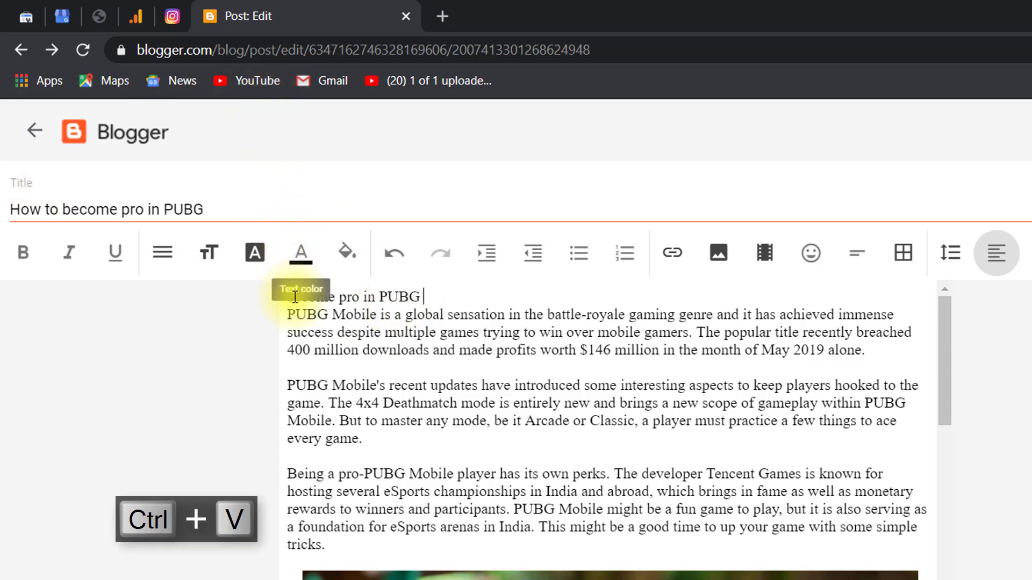
Capitalize the first letter of the pasted line so it reads "Become pro in PUBG".
click(293, 297)
key(BackSpace)
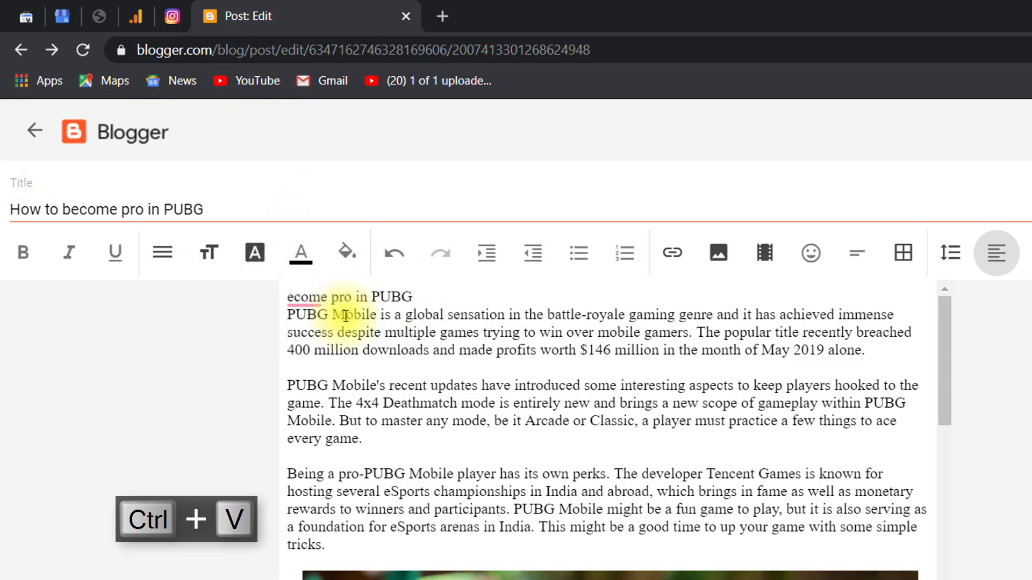
text(B)
click(427, 297)
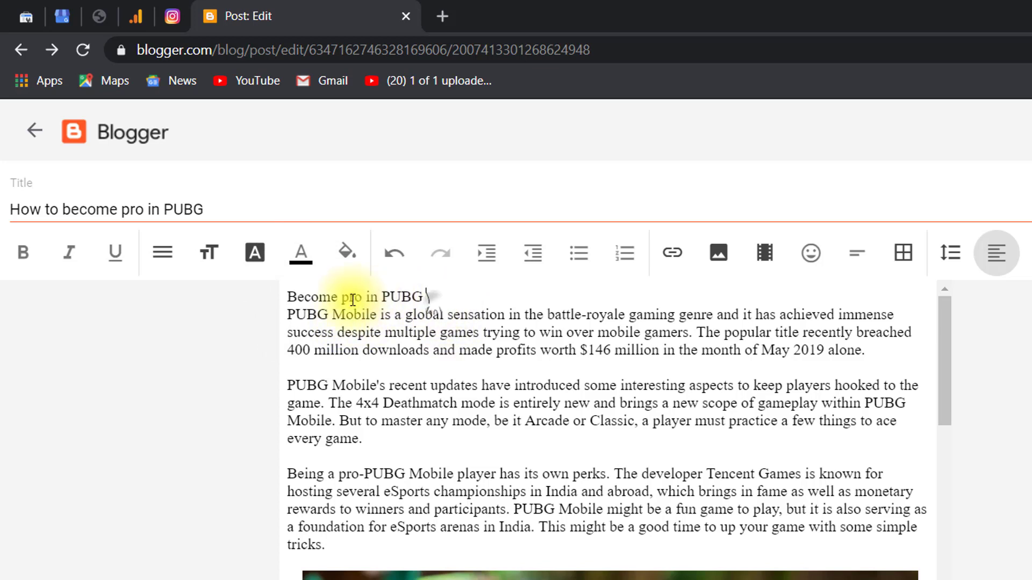
Format the line "Become pro in PUBG" at the start of the post as Heading (H2).
drag(352, 299, 287, 300)
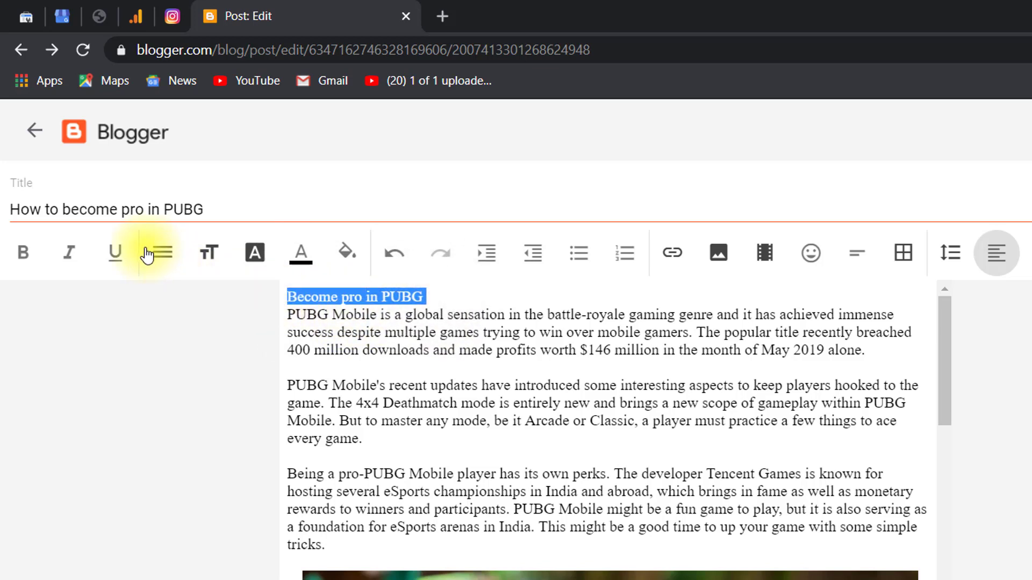
click(156, 253)
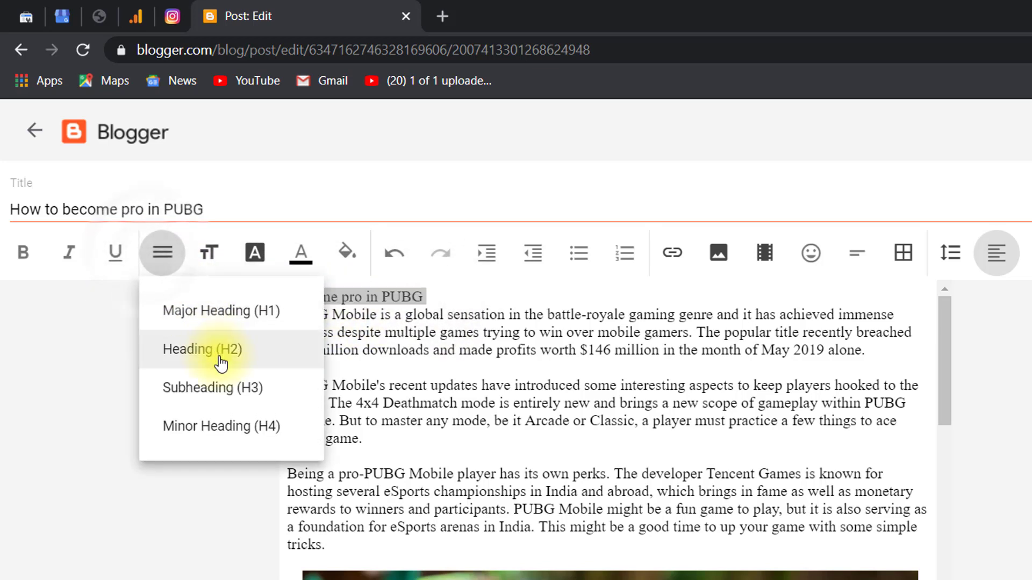
click(220, 358)
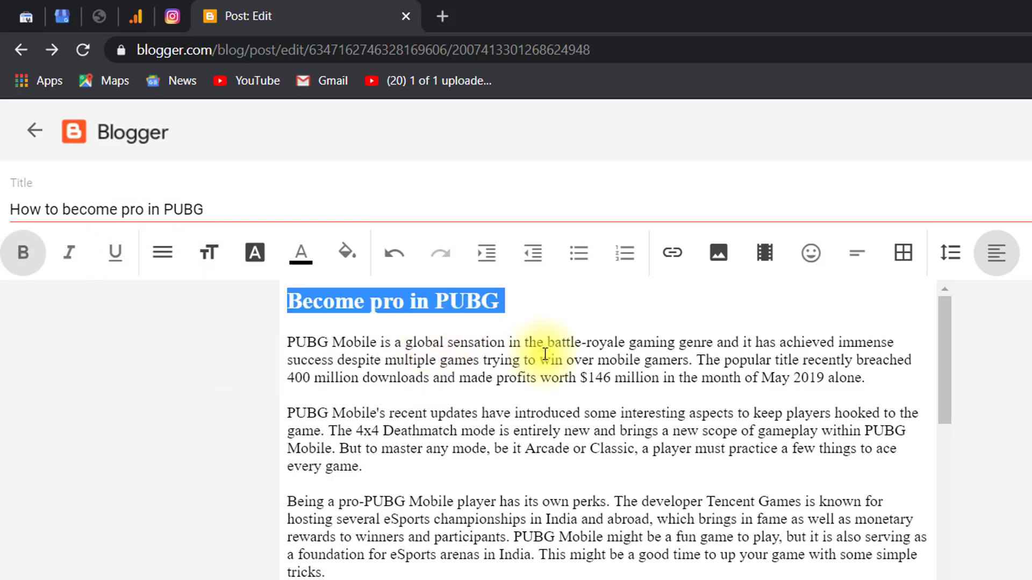
Format the section title "1.Getting started" below the first image as Subheading (H3).
click(545, 354)
scroll(531, 437, down, 10)
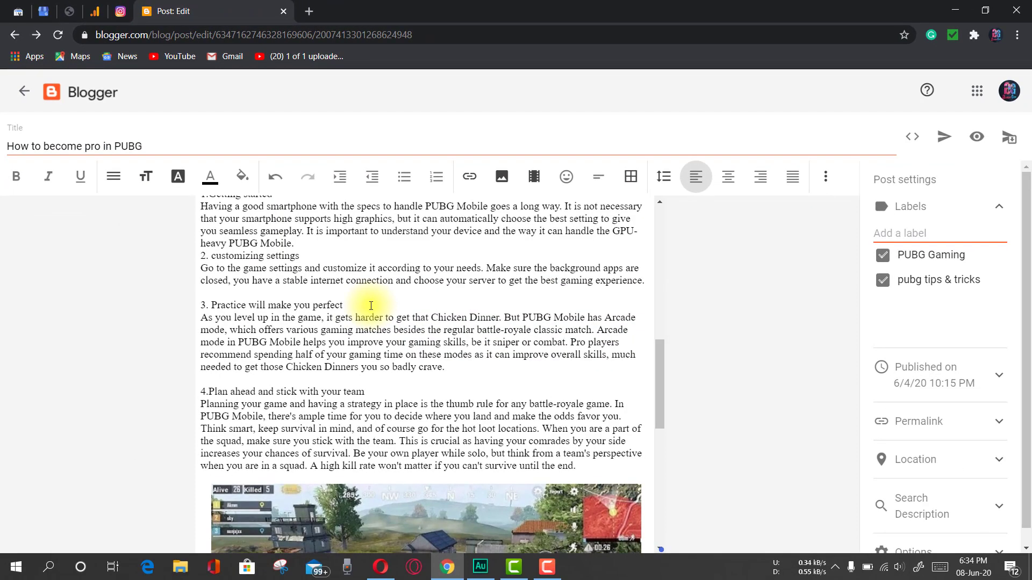
scroll(371, 306, up, 1)
drag(277, 260, 195, 259)
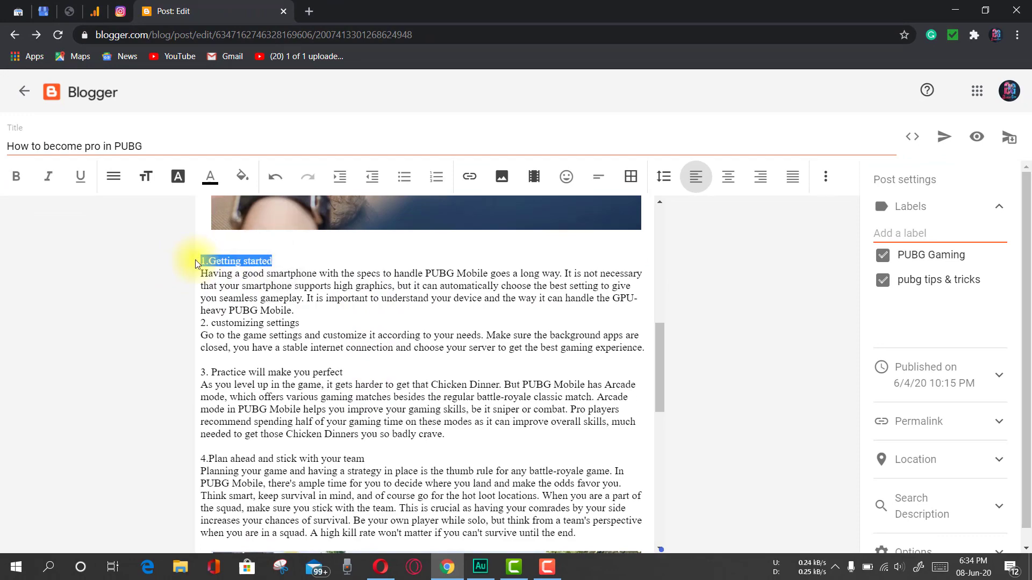
click(114, 176)
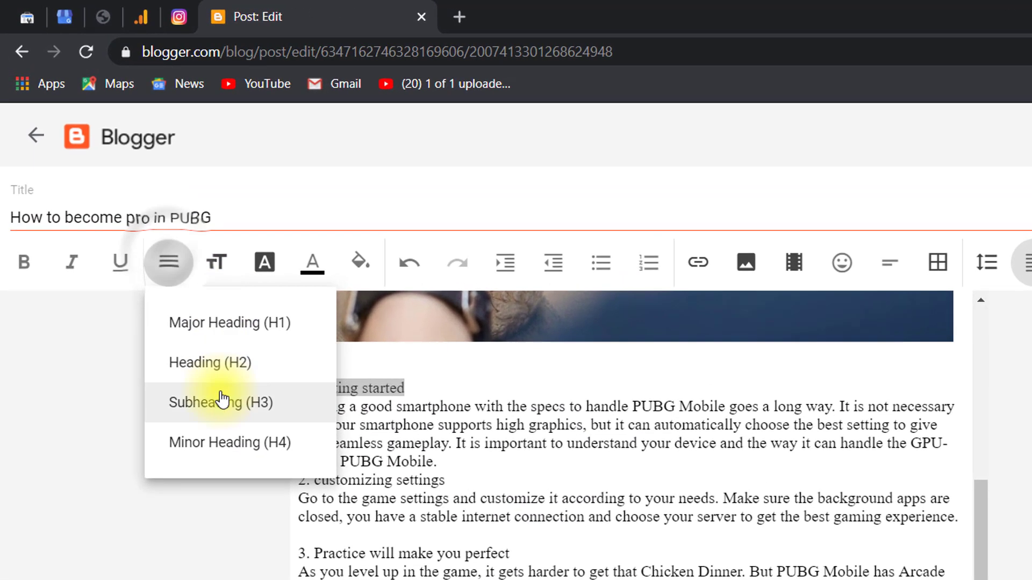
click(271, 416)
Insert a blank line above the section title "2. customizing settings" and format that title as Subheading (H3).
scroll(477, 501, down, 2)
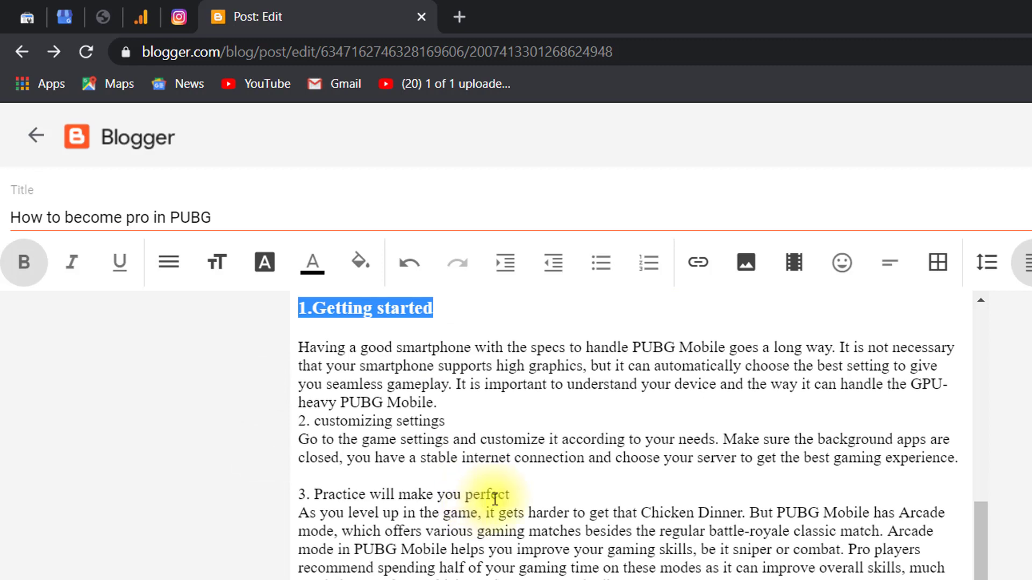
click(463, 404)
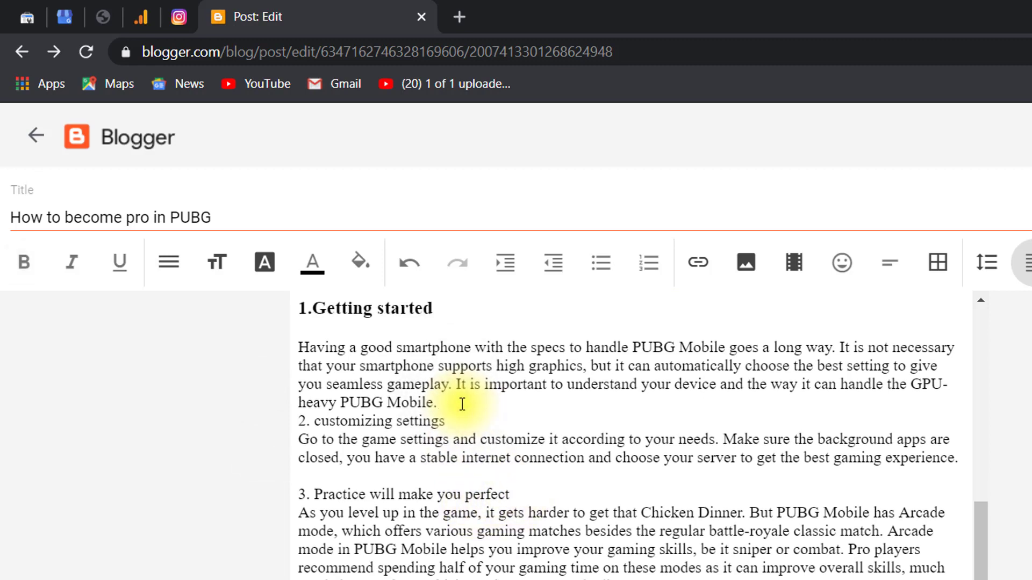
key(Return)
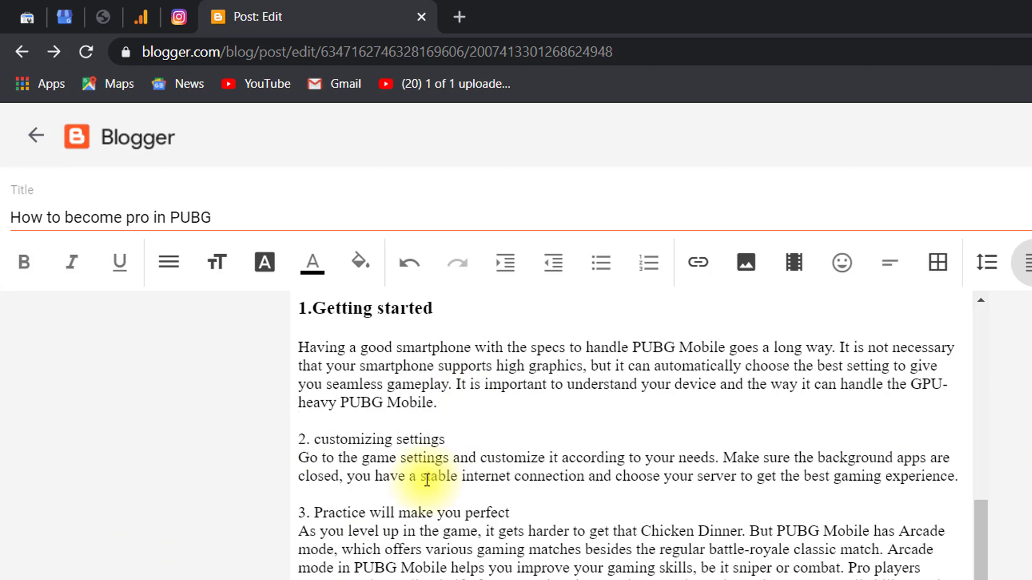
drag(457, 440, 298, 439)
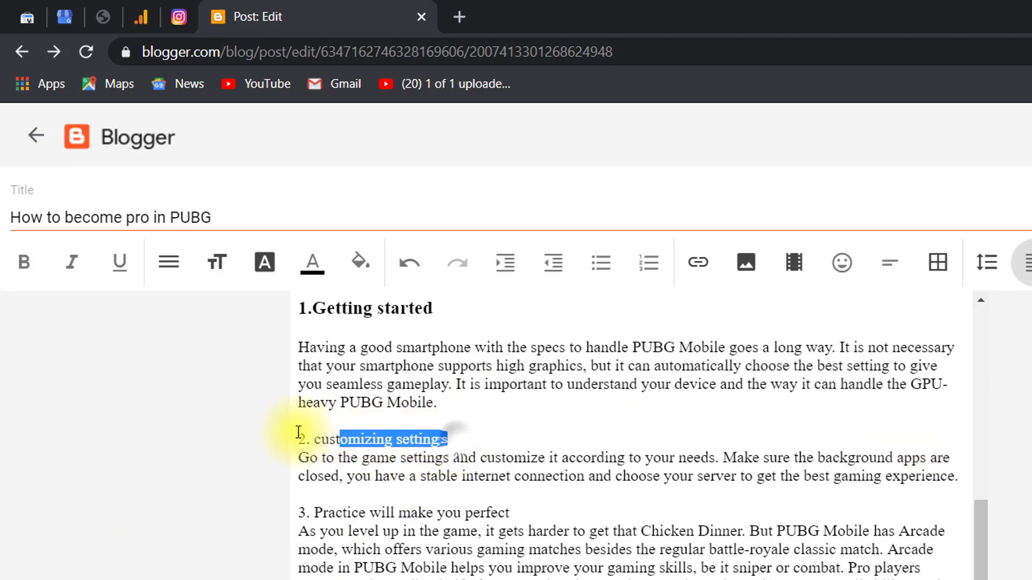
click(168, 262)
click(212, 404)
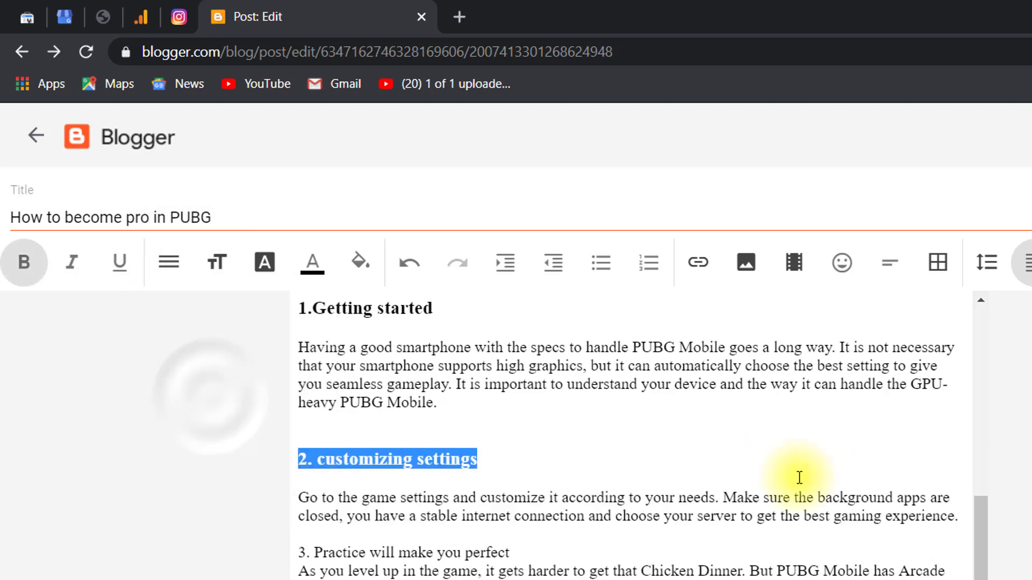
Format the section title "3. Practice will make you perfect" as Subheading (H3).
scroll(742, 479, down, 2)
drag(511, 452, 272, 455)
click(169, 262)
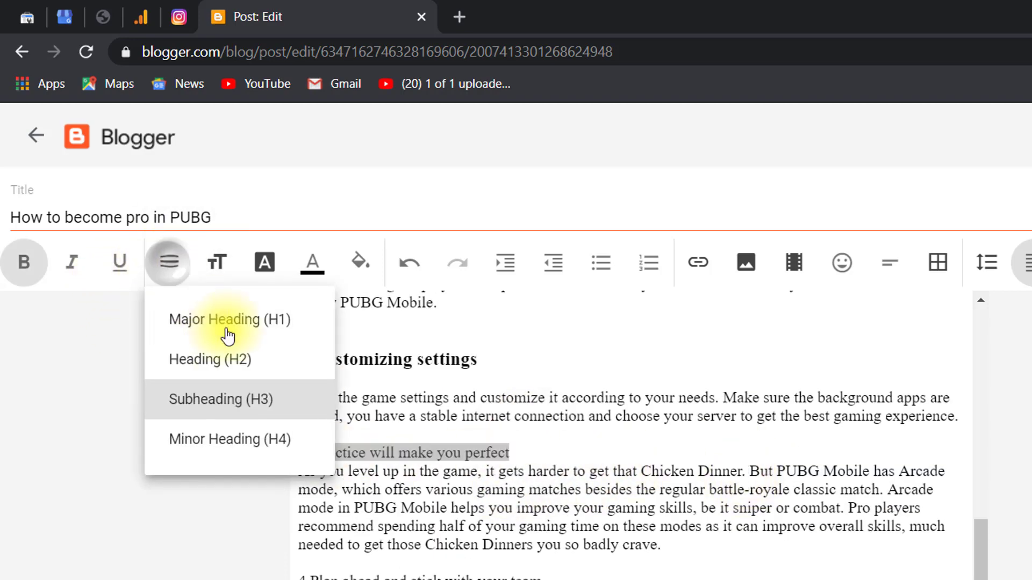
click(215, 413)
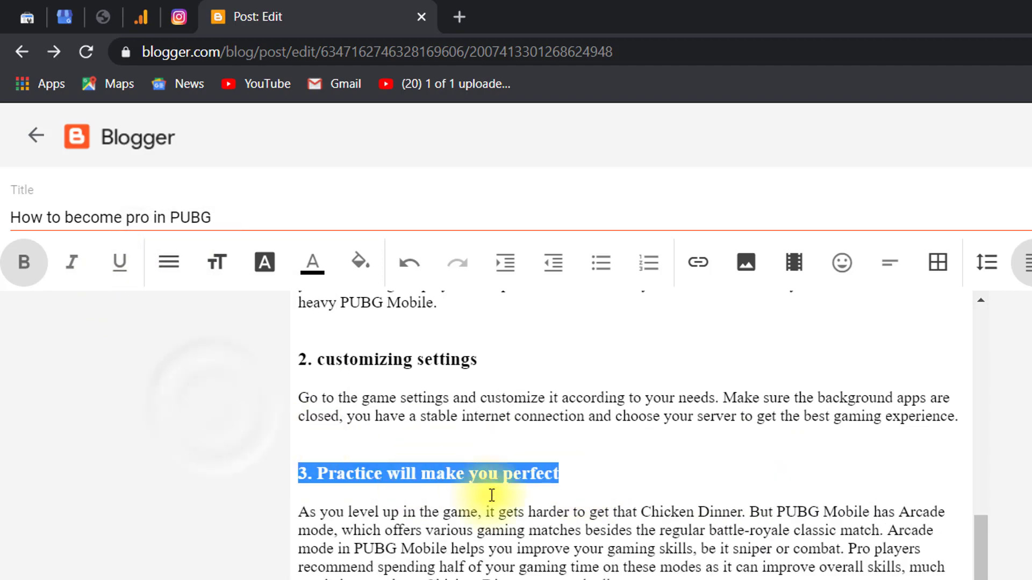
Format the section title "4.Plan ahead and stick with your team" as Subheading (H3).
scroll(490, 495, down, 3)
drag(544, 421, 281, 408)
click(168, 262)
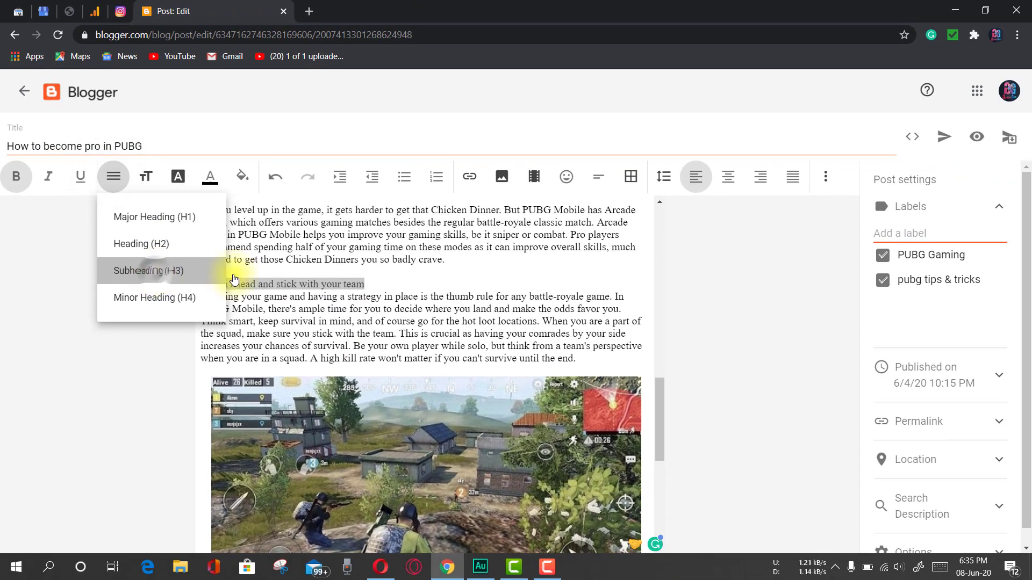
click(156, 270)
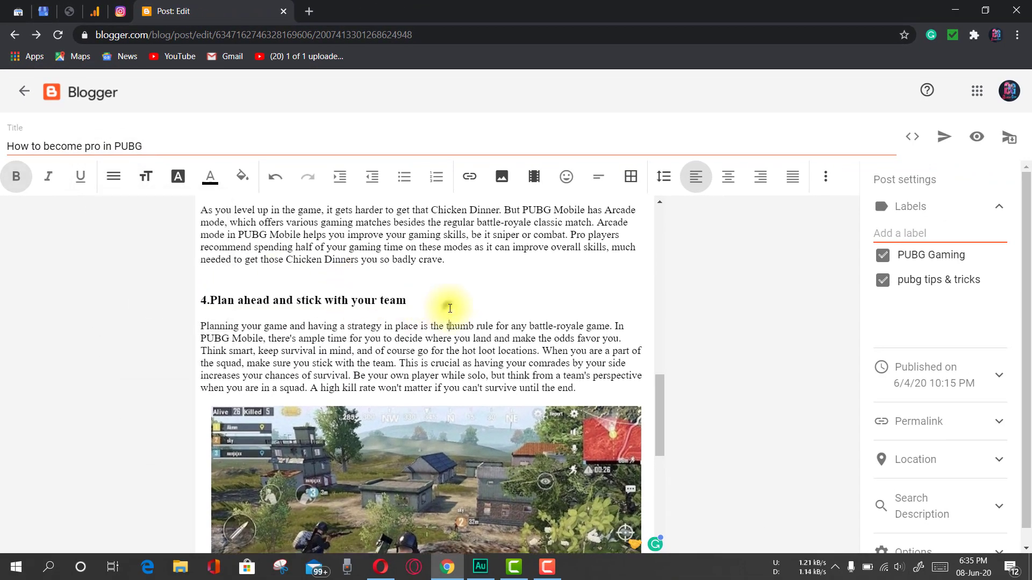
Format the section title "5.The secret weapon" below the second image as Subheading (H3).
scroll(452, 301, down, 6)
scroll(451, 308, down, 1)
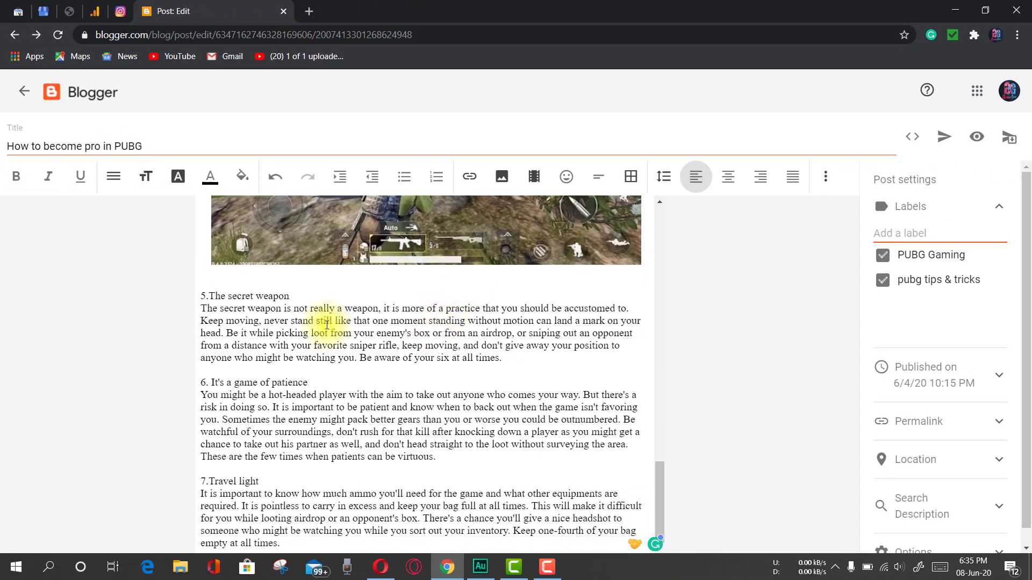
drag(295, 295, 170, 292)
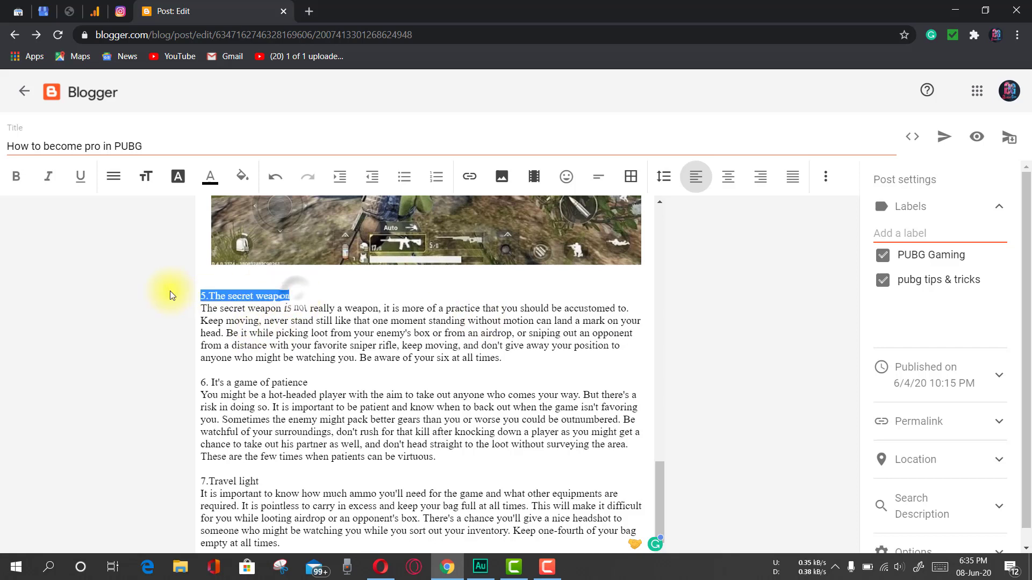
click(114, 177)
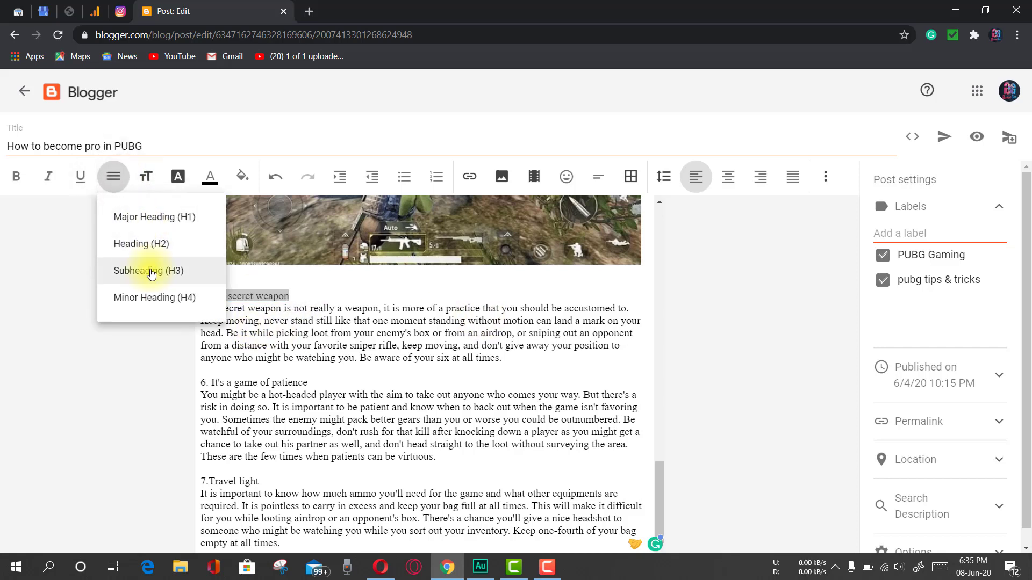
click(141, 268)
Format the section title "6. It's a game of patience" as Subheading (H3).
drag(318, 411, 197, 411)
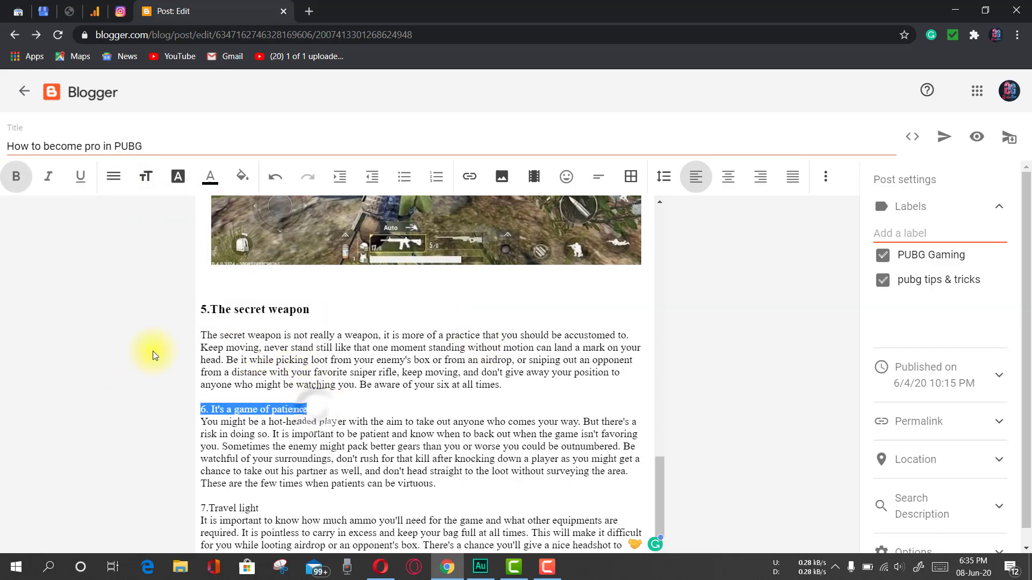
click(326, 329)
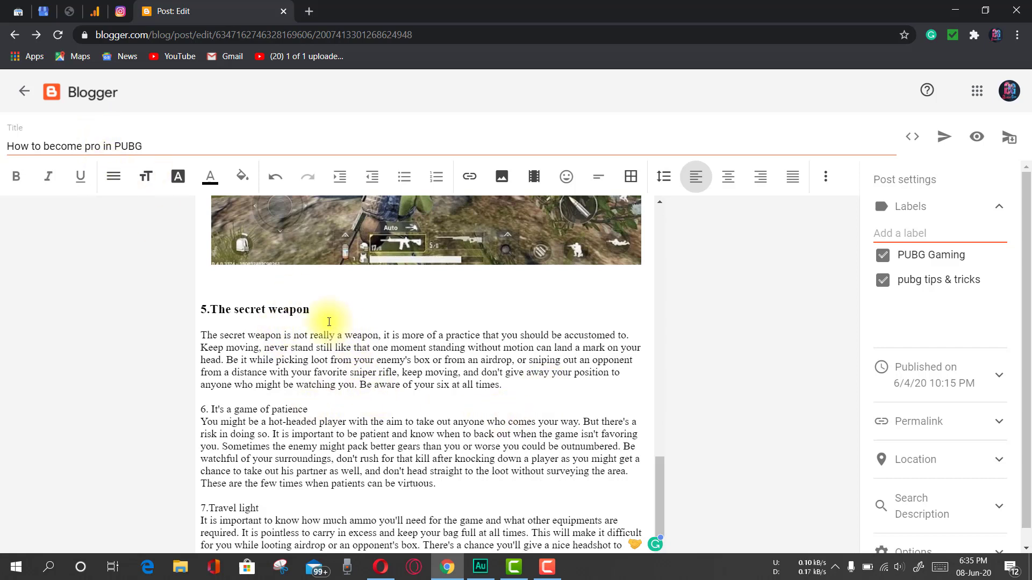
click(111, 182)
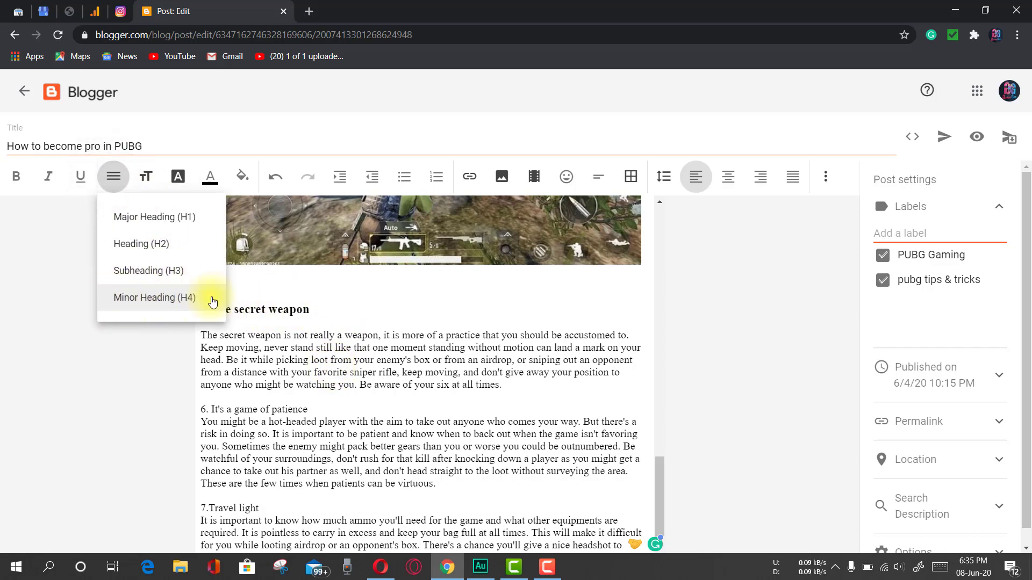
click(177, 352)
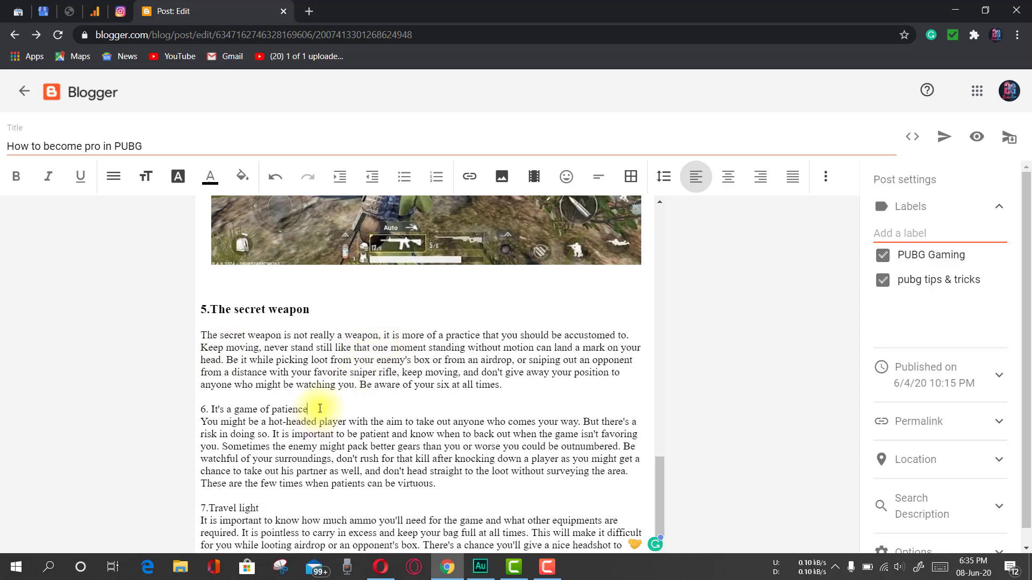
drag(320, 408, 172, 408)
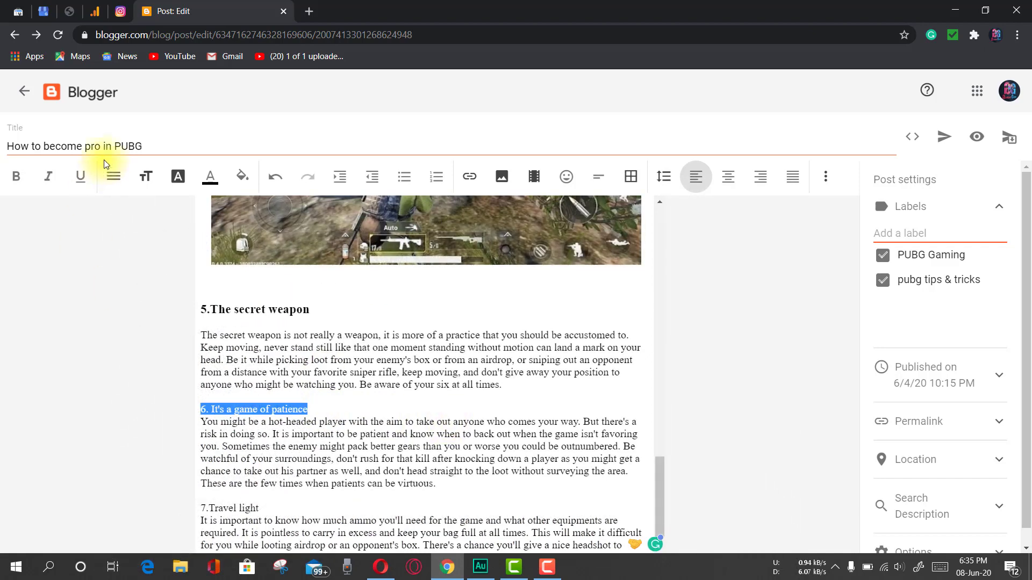
click(111, 179)
click(172, 272)
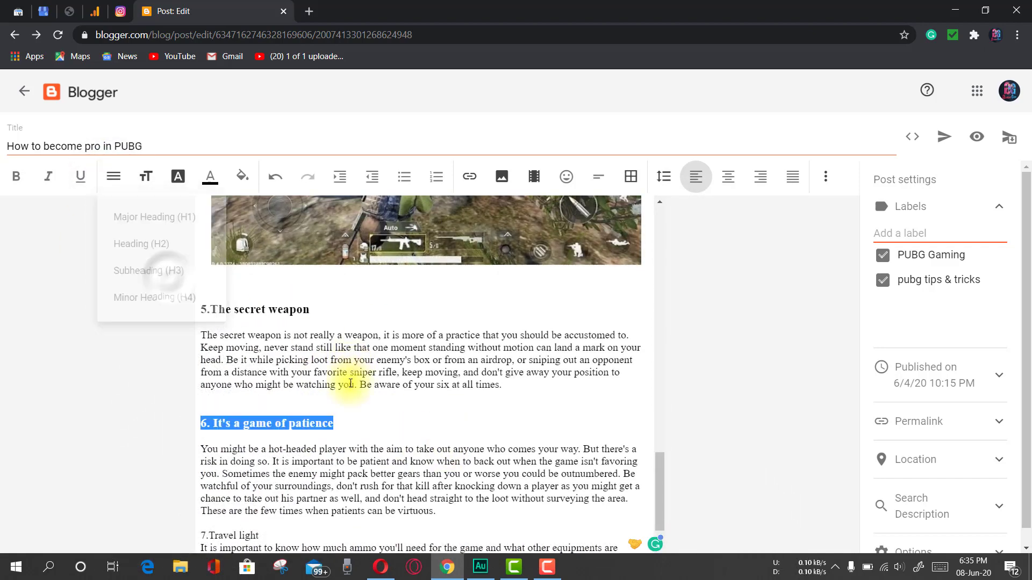
Format the last section title, "7.Travel light", as Subheading (H3).
scroll(332, 405, down, 1)
drag(261, 481, 121, 480)
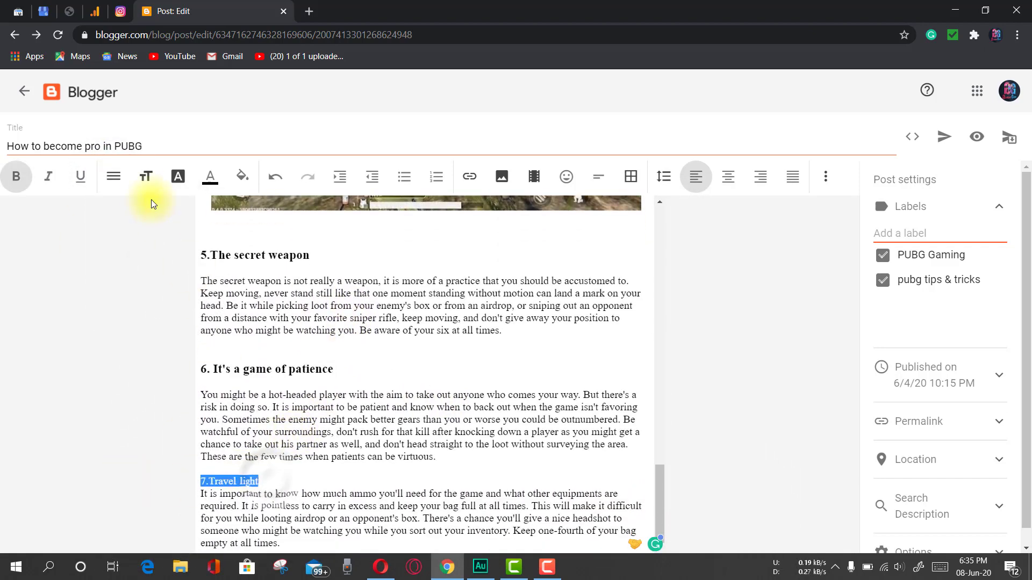
click(115, 182)
click(215, 273)
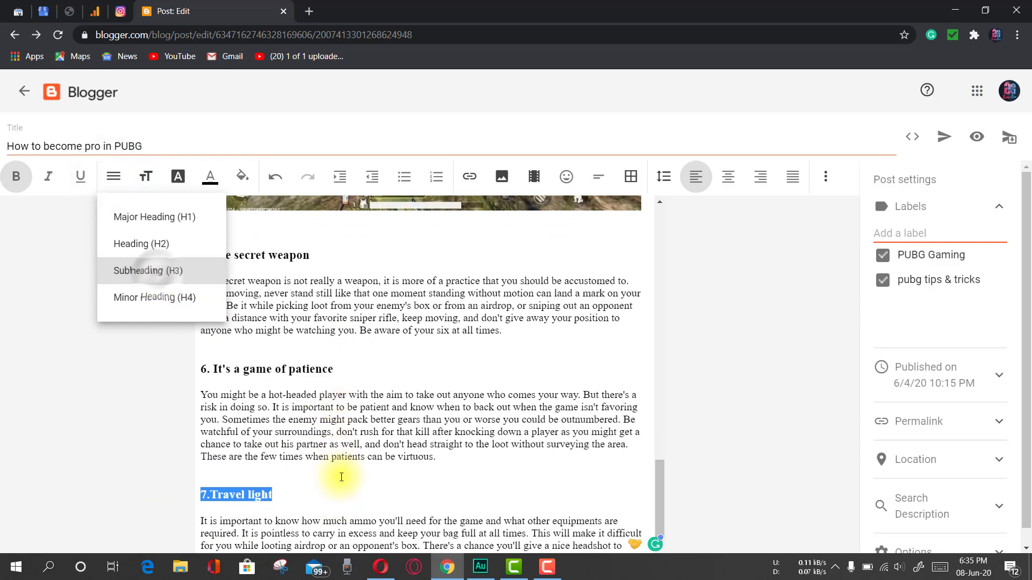
scroll(322, 476, down, 1)
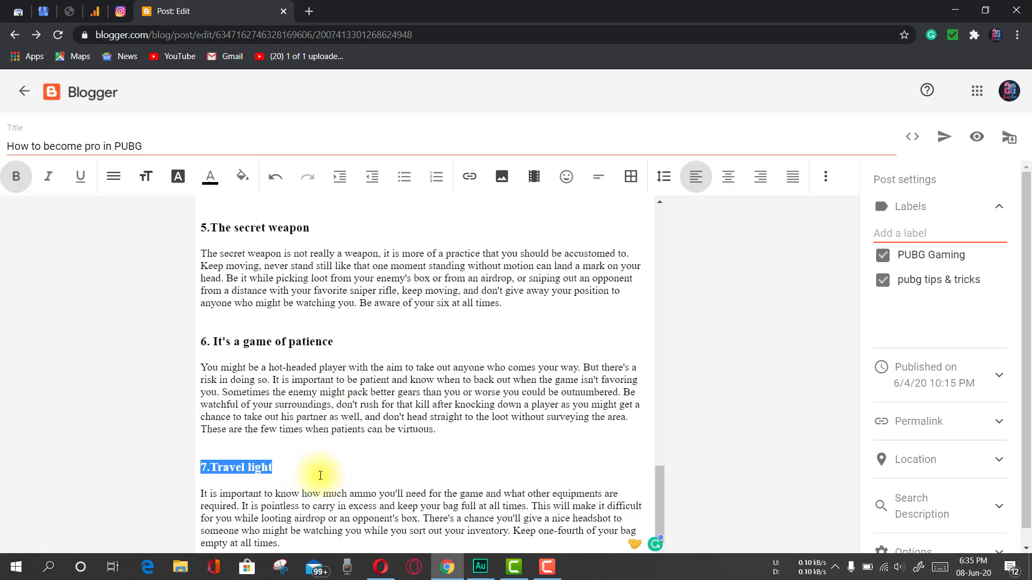
click(323, 400)
Review the post's heading structure, comparing the opening H2 heading with the numbered H3 subheadings throughout the text.
scroll(330, 409, up, 20)
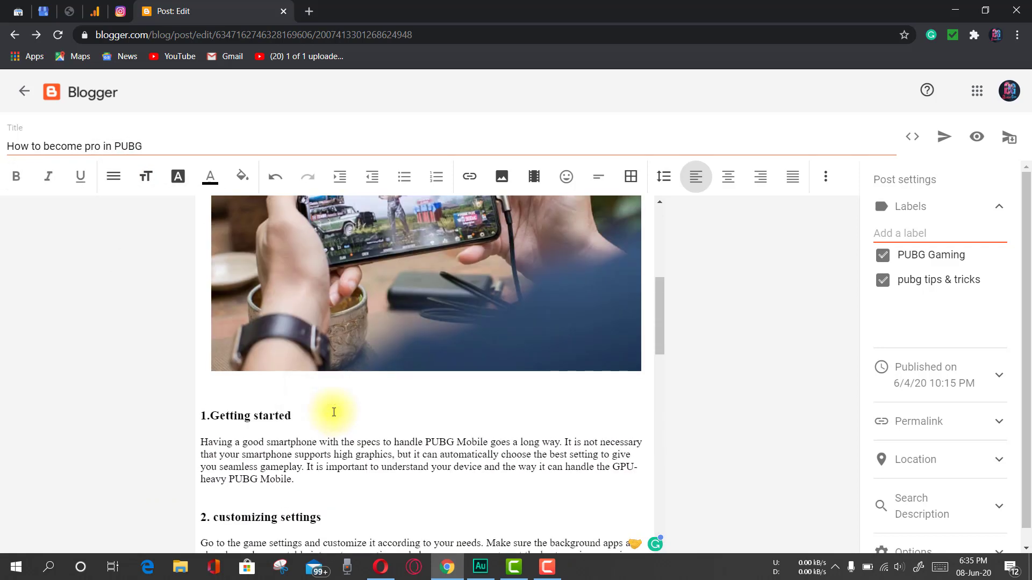
scroll(334, 412, up, 6)
scroll(425, 341, down, 17)
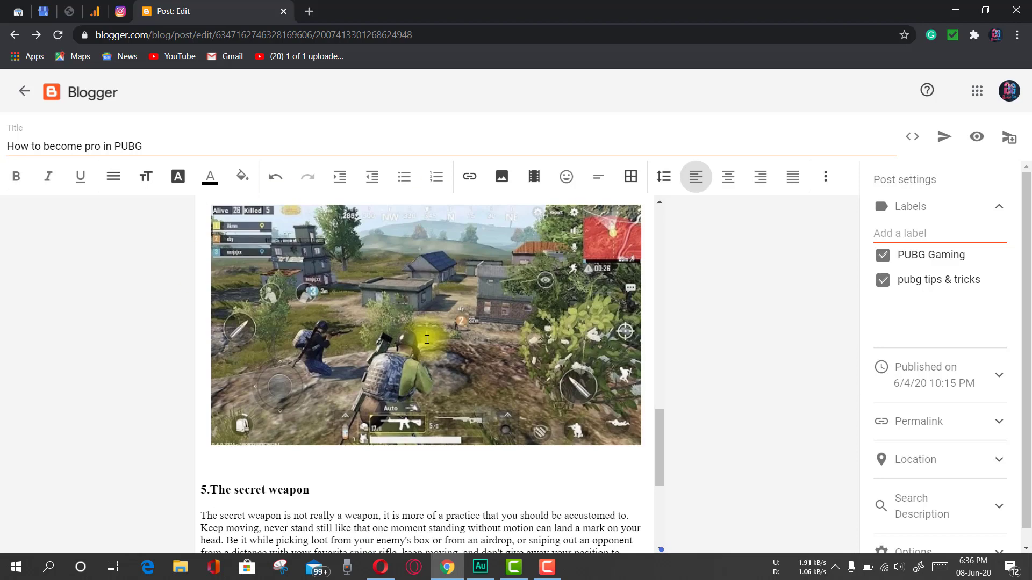
scroll(426, 424, up, 18)
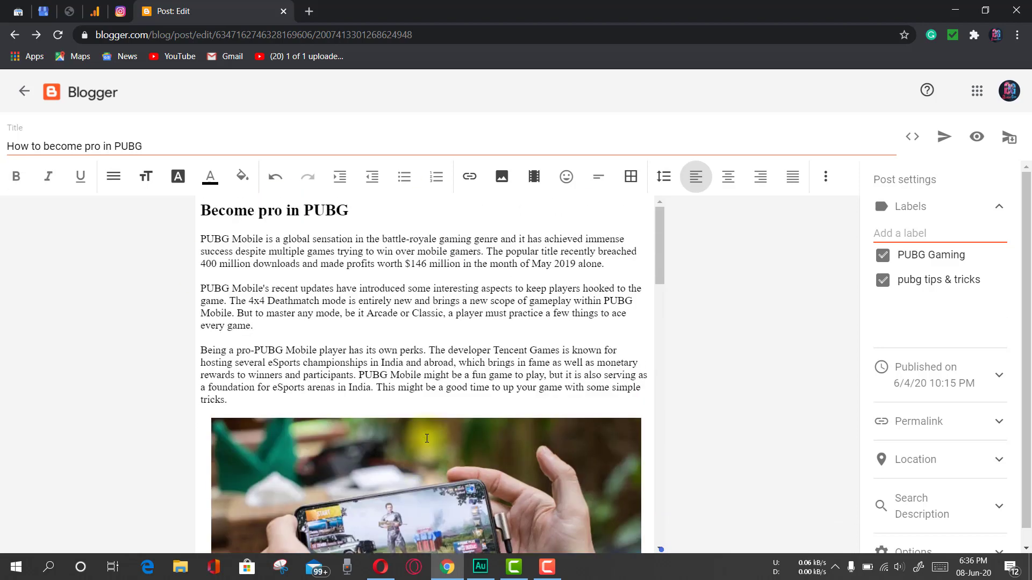
scroll(419, 354, down, 11)
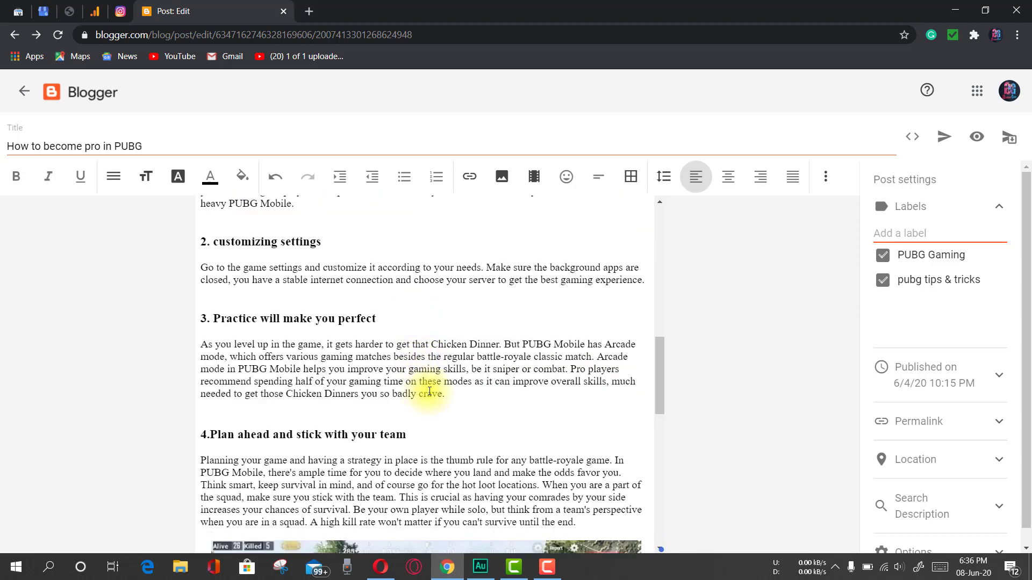
scroll(397, 398, up, 11)
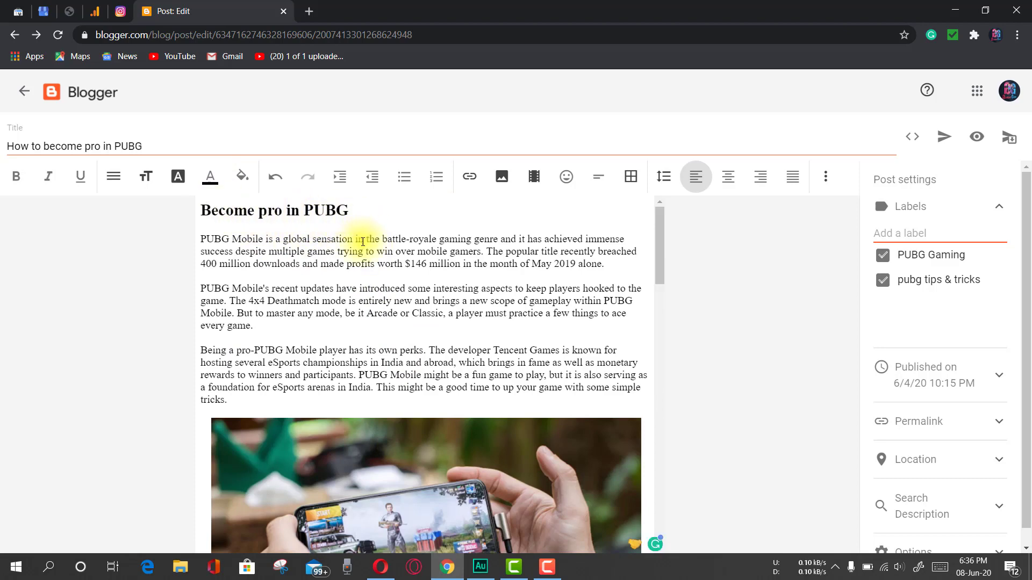
scroll(357, 237, down, 10)
scroll(363, 244, up, 2)
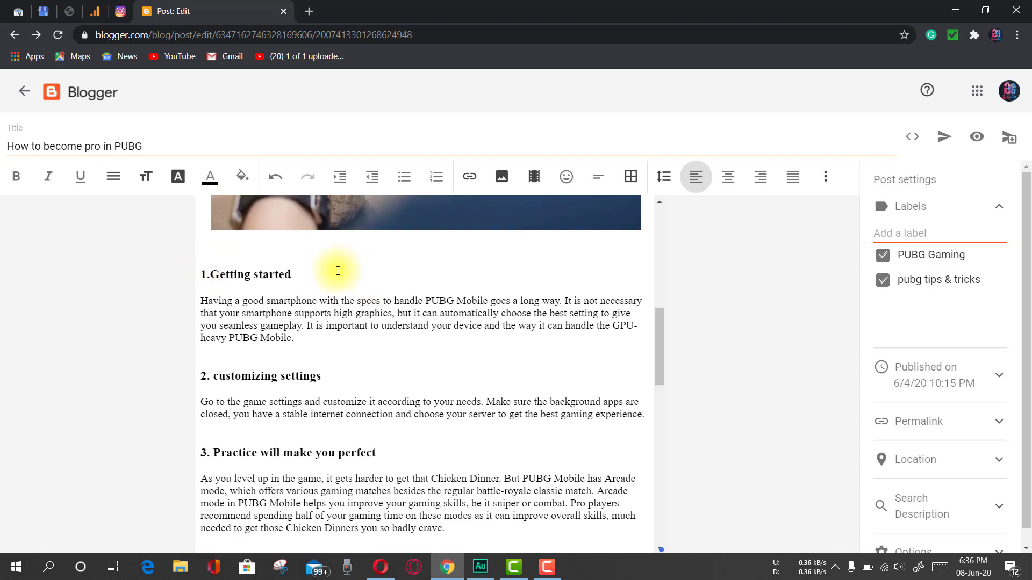
scroll(329, 323, up, 6)
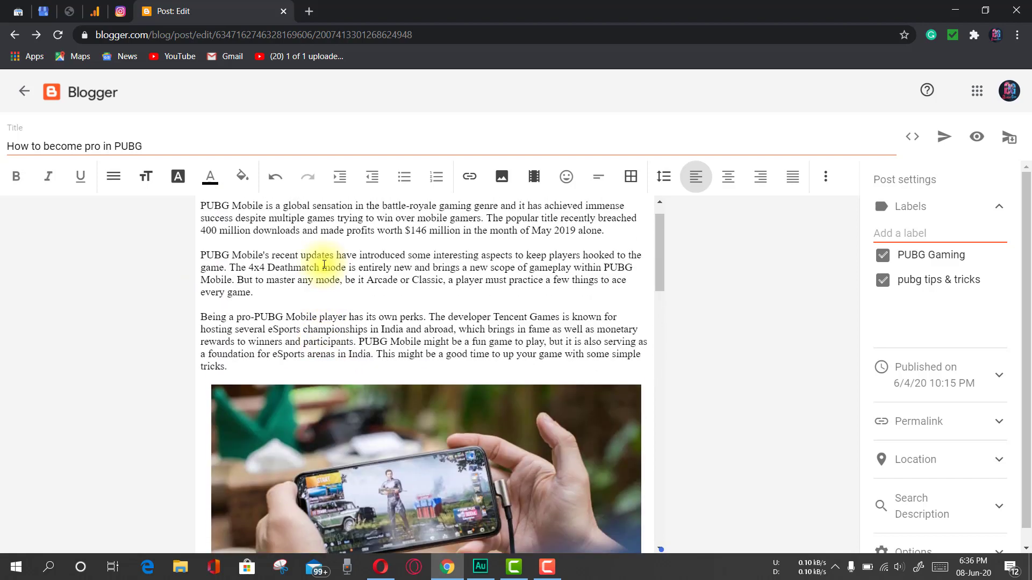
scroll(324, 265, up, 2)
scroll(269, 495, down, 5)
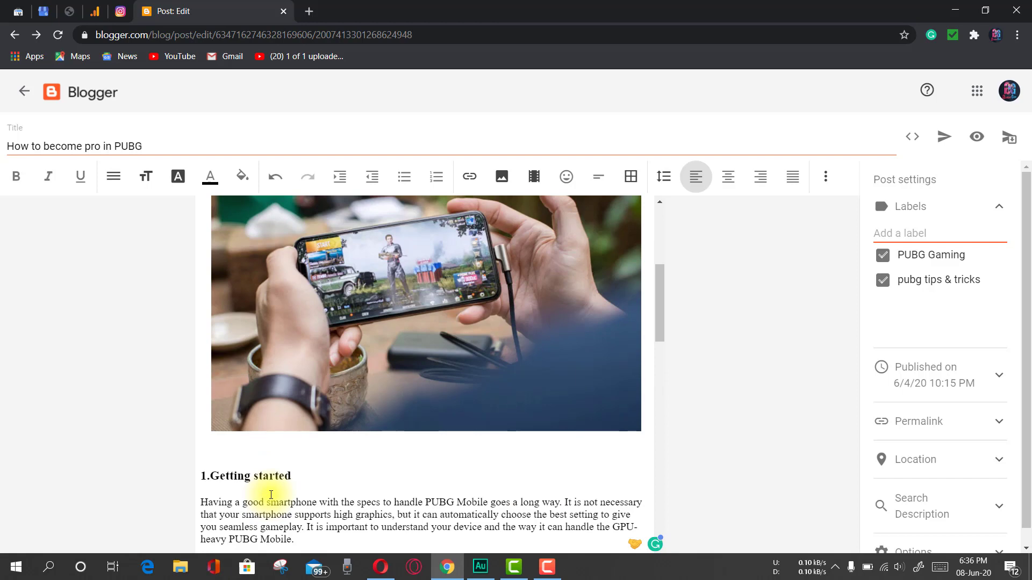
scroll(222, 354, up, 6)
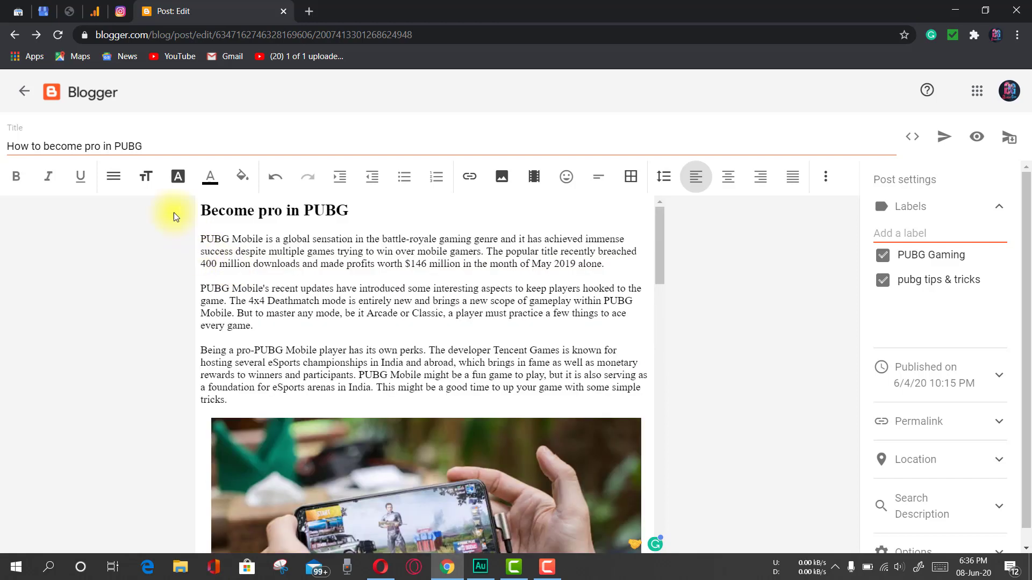
Look over the available font sizes for the post text without applying any of them.
click(148, 179)
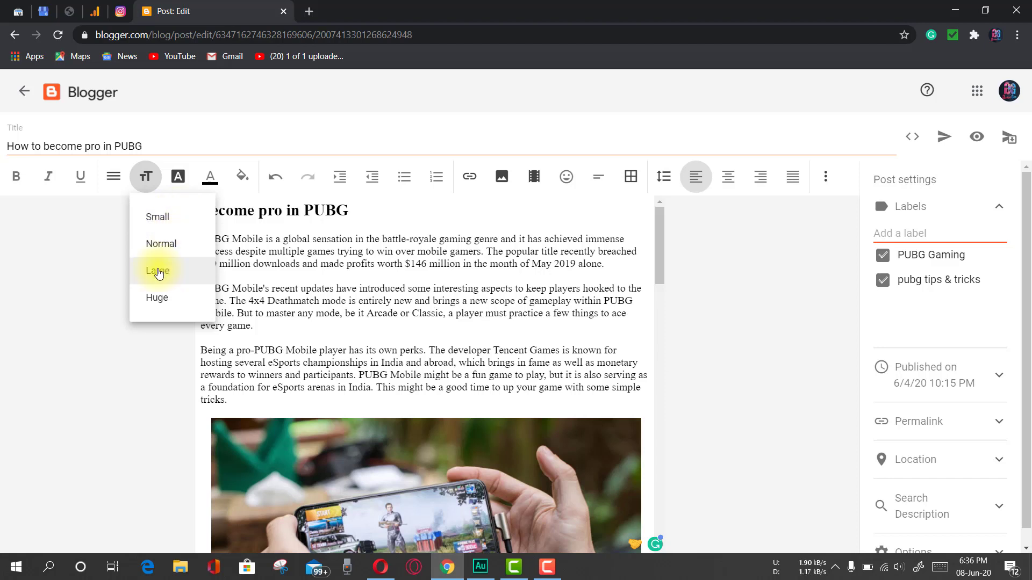
click(343, 275)
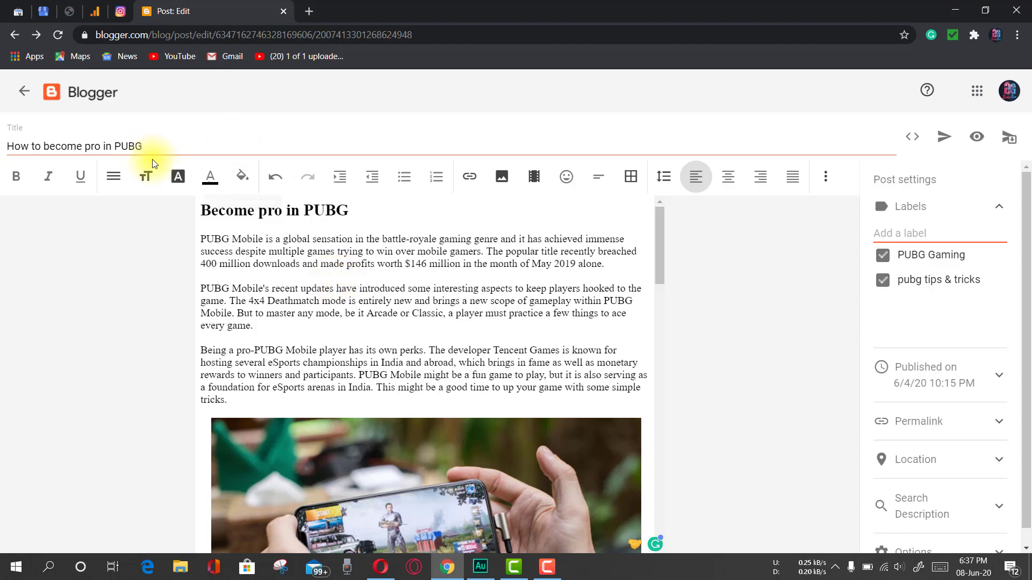
Set the font size of the three introductory paragraphs above the first image to Small.
click(147, 176)
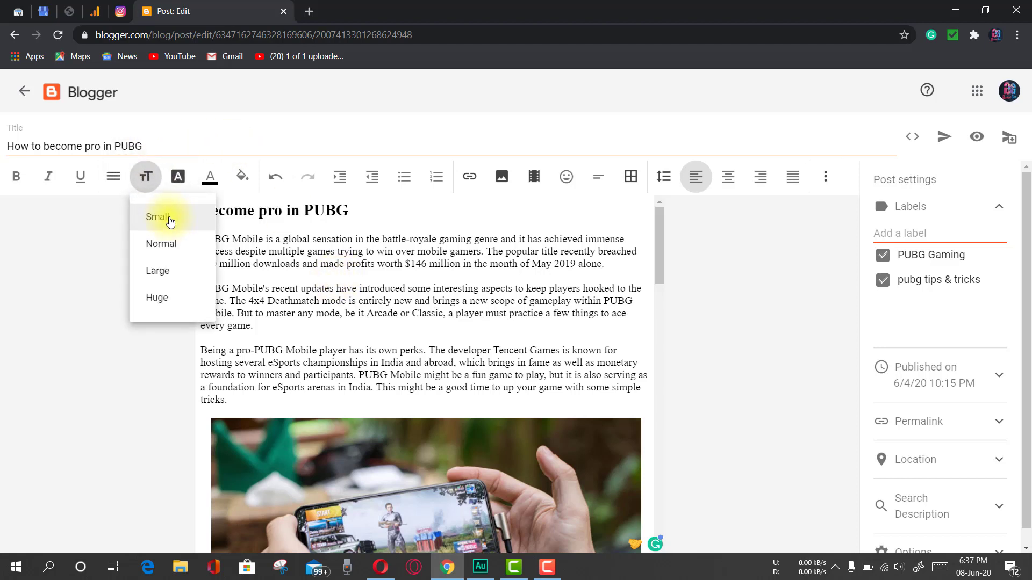
click(472, 362)
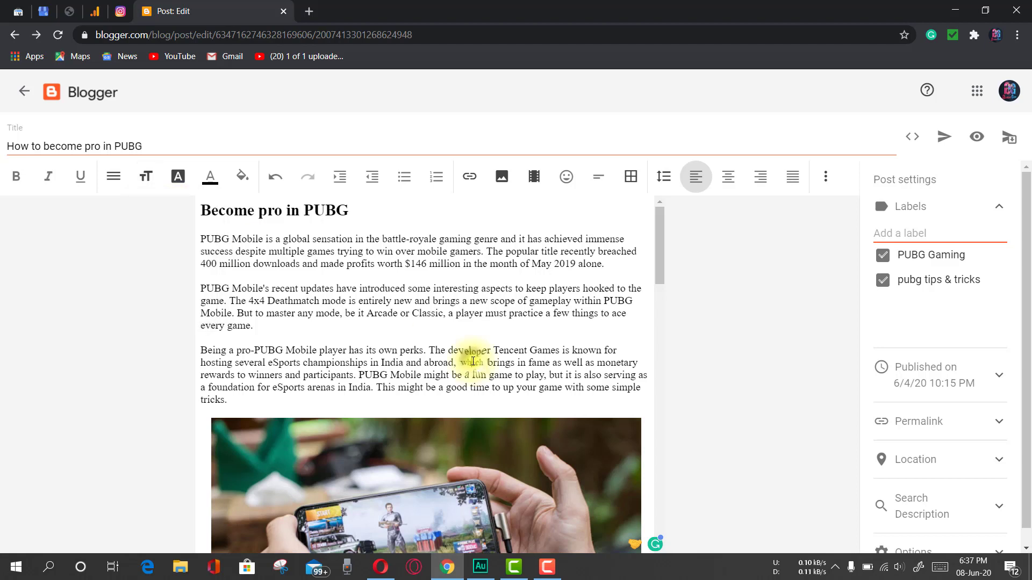
drag(222, 403, 191, 240)
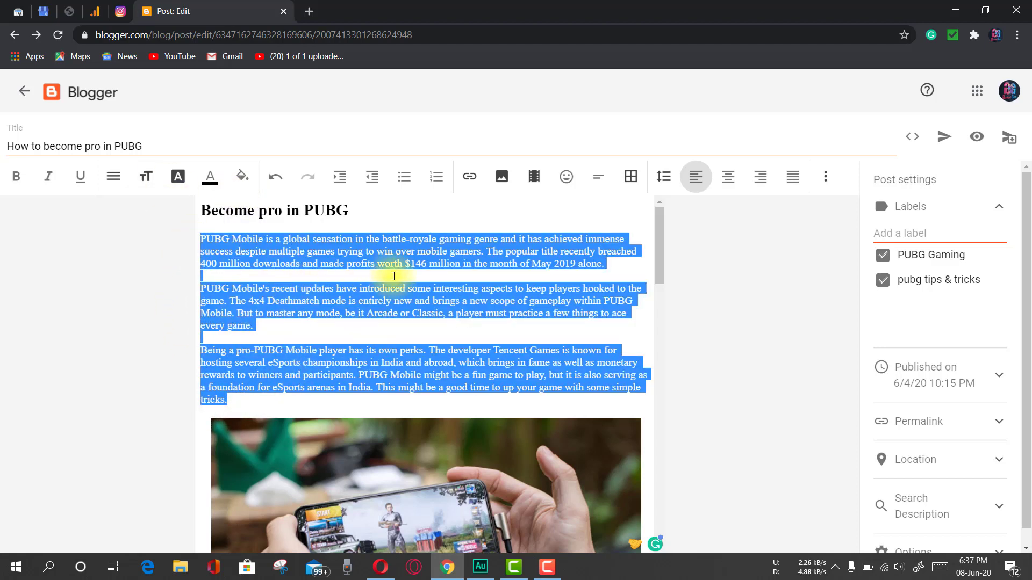
click(145, 175)
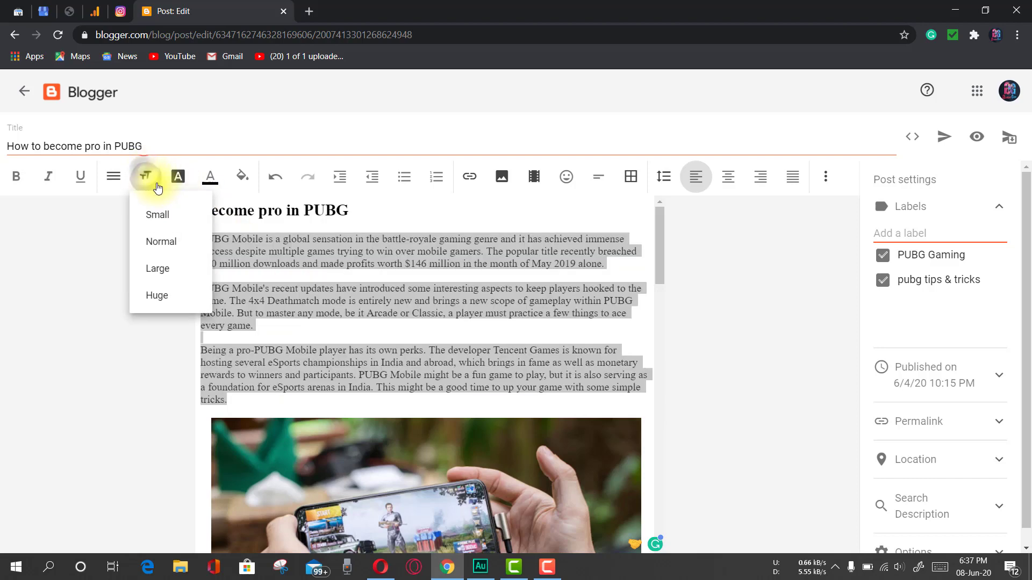
click(169, 216)
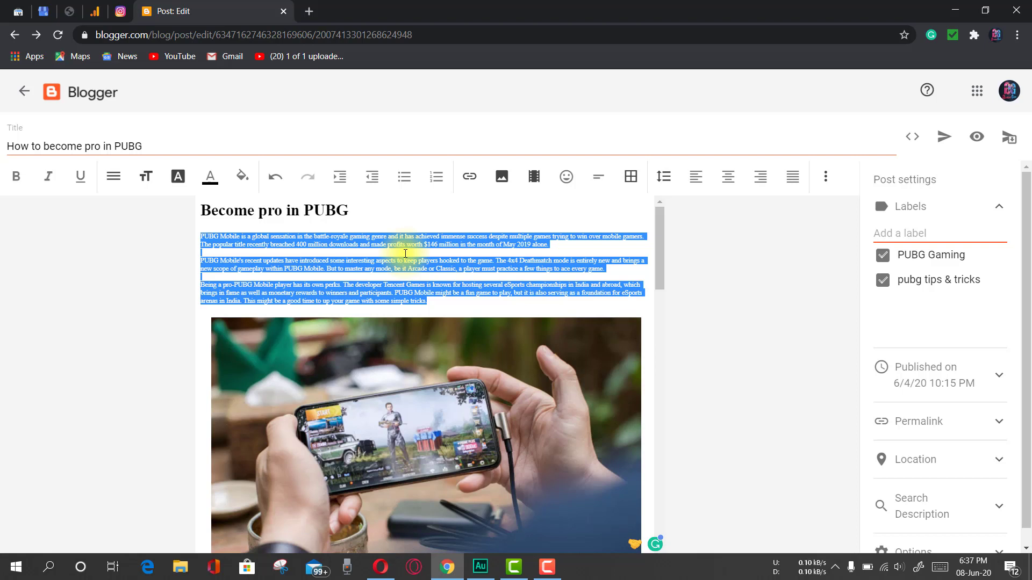
Try the Normal and Large font sizes on the three introductory paragraphs.
click(144, 177)
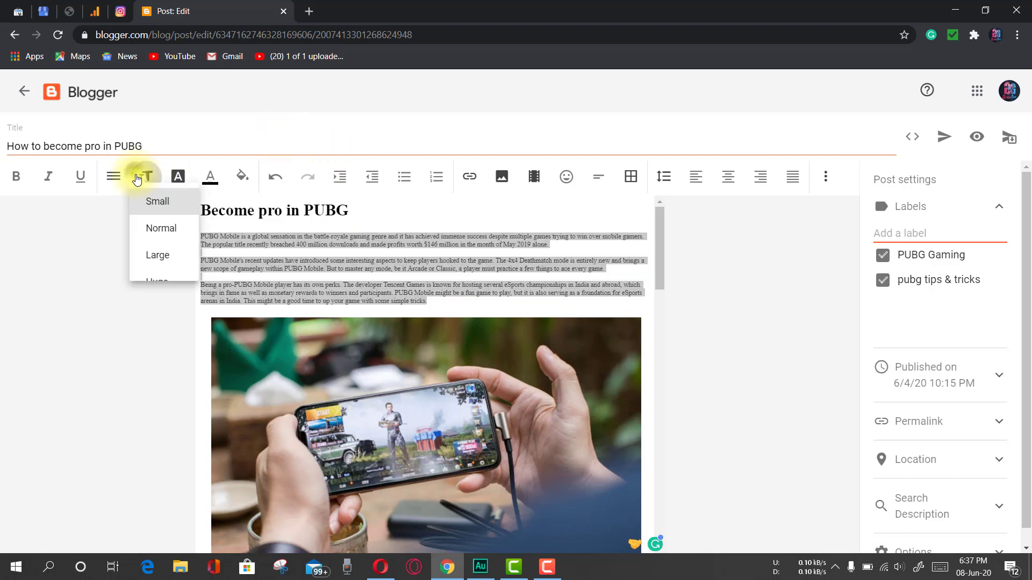
click(155, 243)
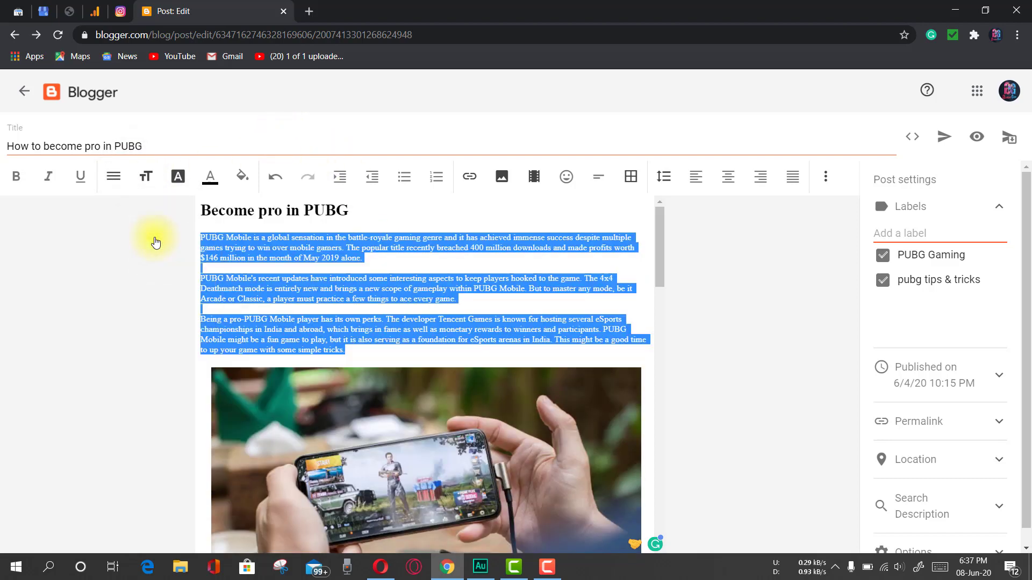
click(145, 176)
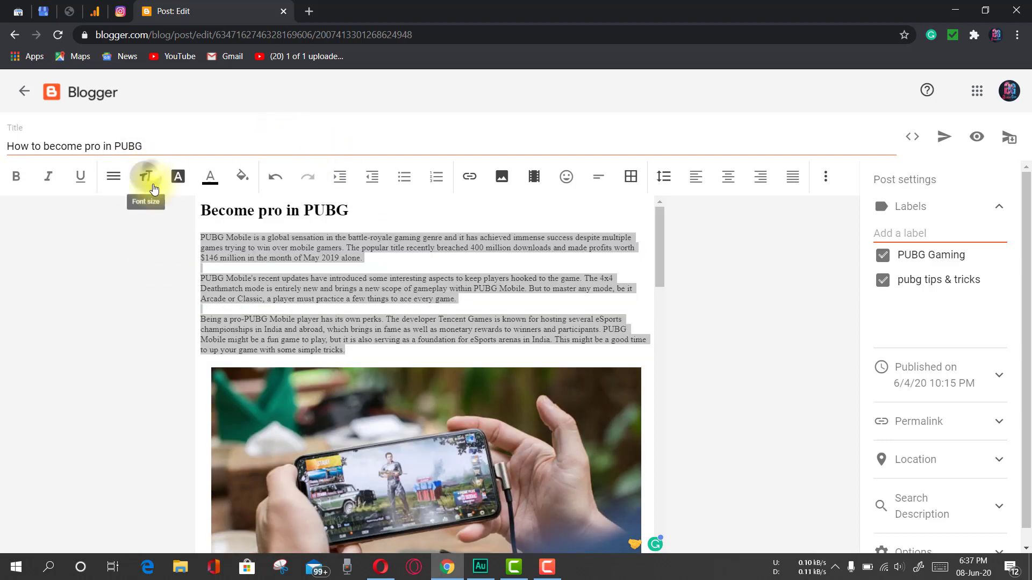
click(173, 277)
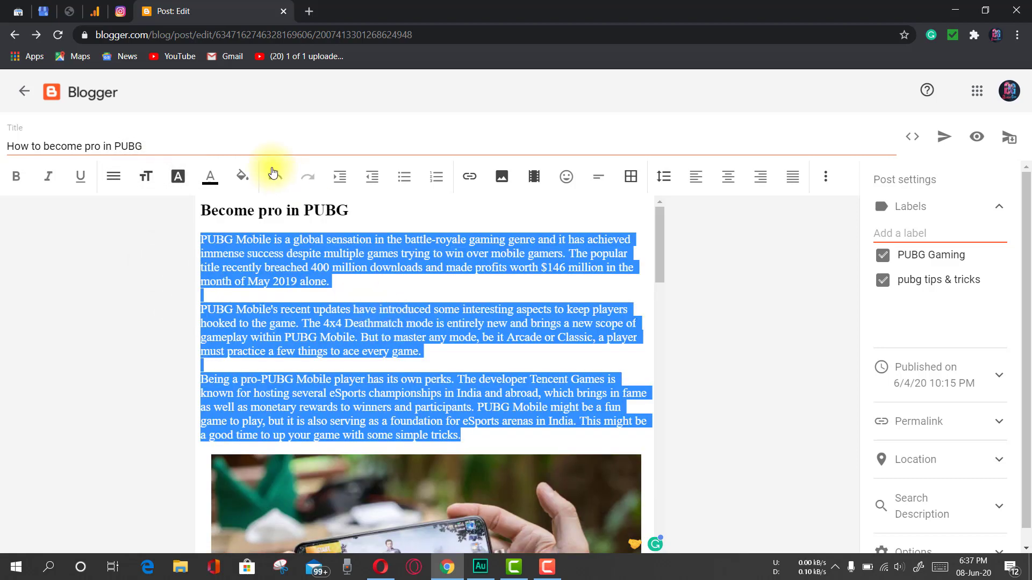
Set the introductory paragraphs to the Huge font size and compare them with the rest of the post.
click(145, 177)
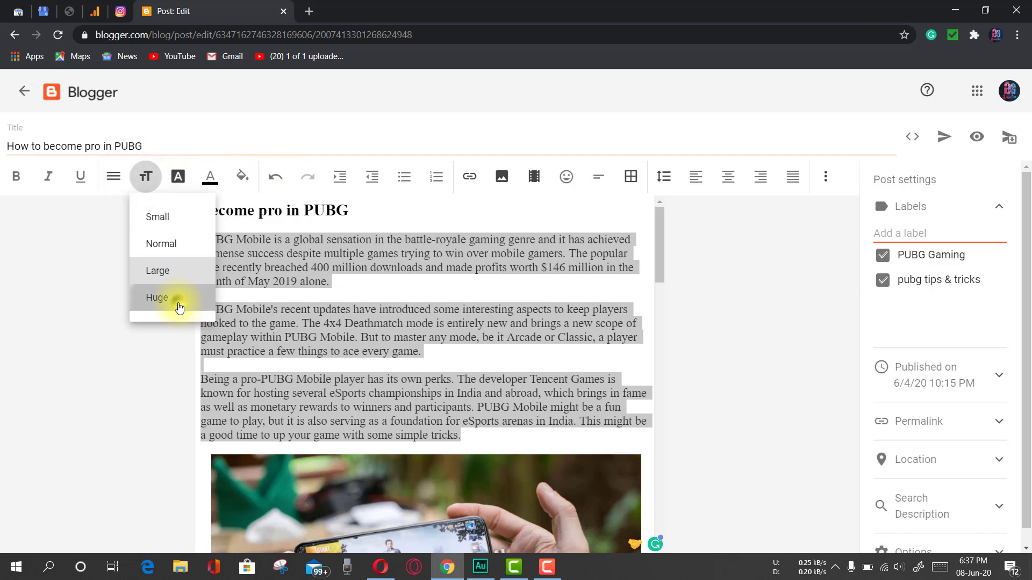
click(181, 307)
scroll(506, 390, down, 5)
scroll(505, 387, down, 4)
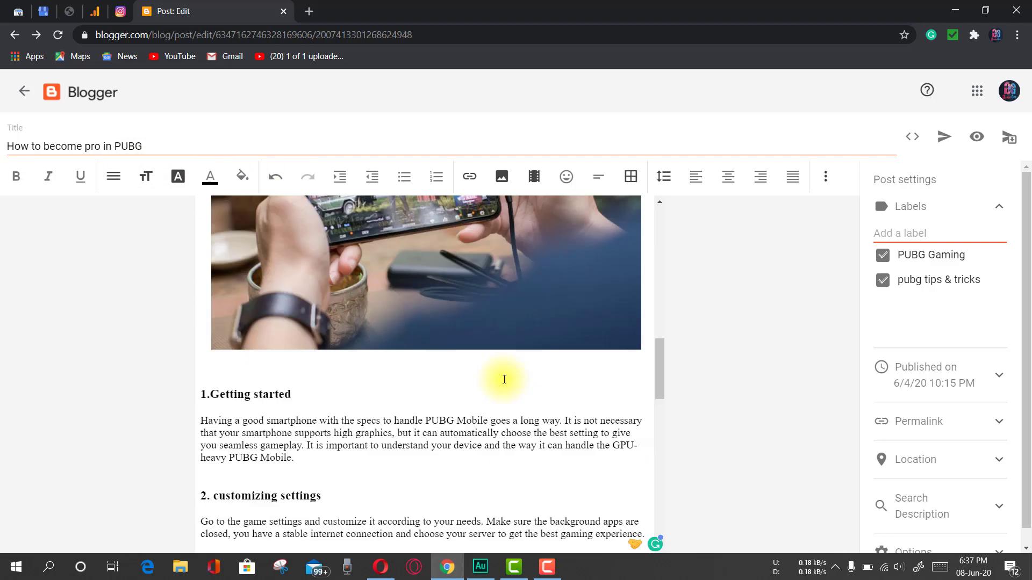
scroll(503, 379, up, 10)
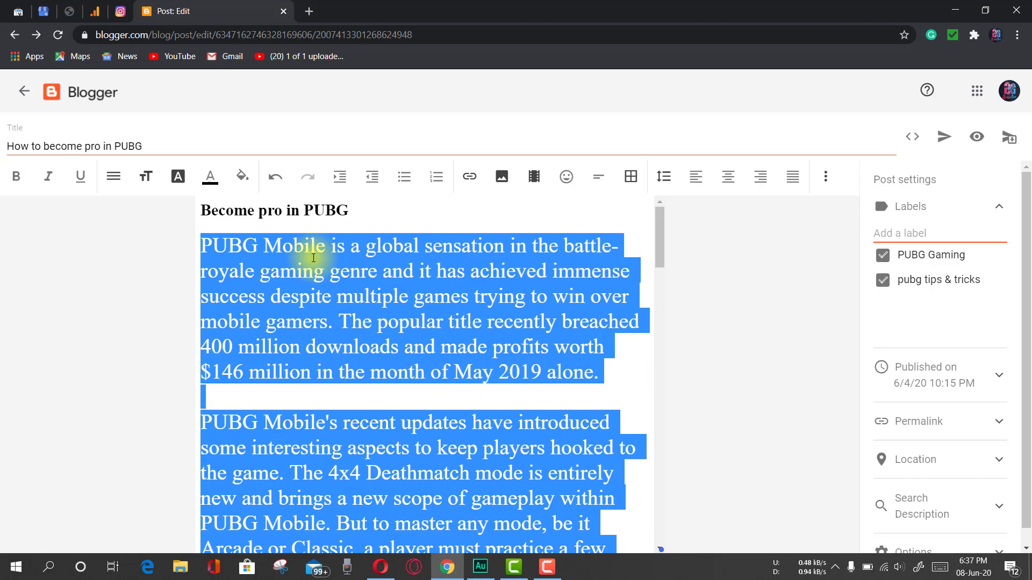
Undo all the font size changes made to the introductory paragraphs.
key(ctrl+z)
key(ctrl+z)
key(ctrl+z)
key(ctrl+z)
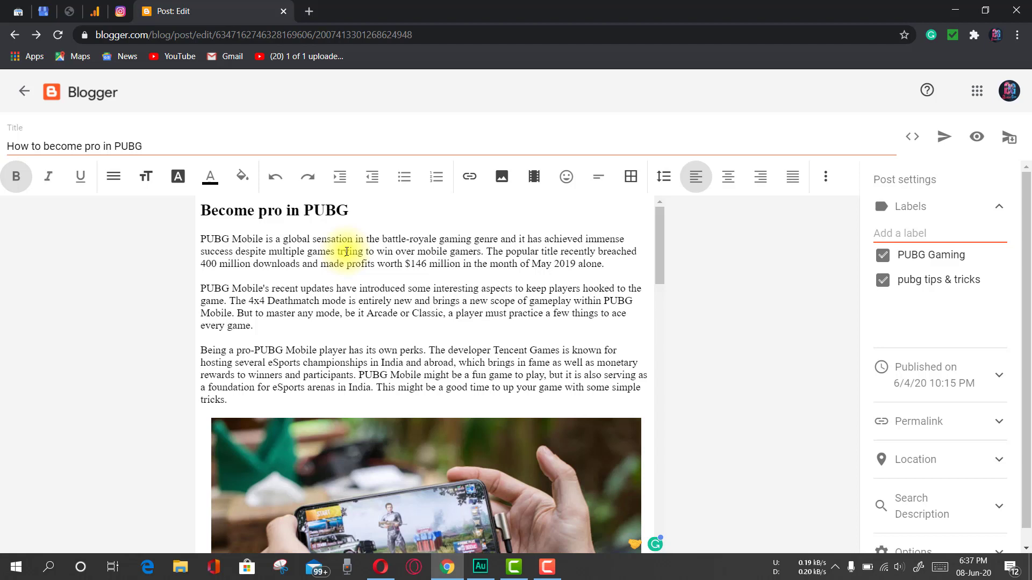
Look over the available fonts and apply Courier to the second and third introductory paragraphs.
click(178, 177)
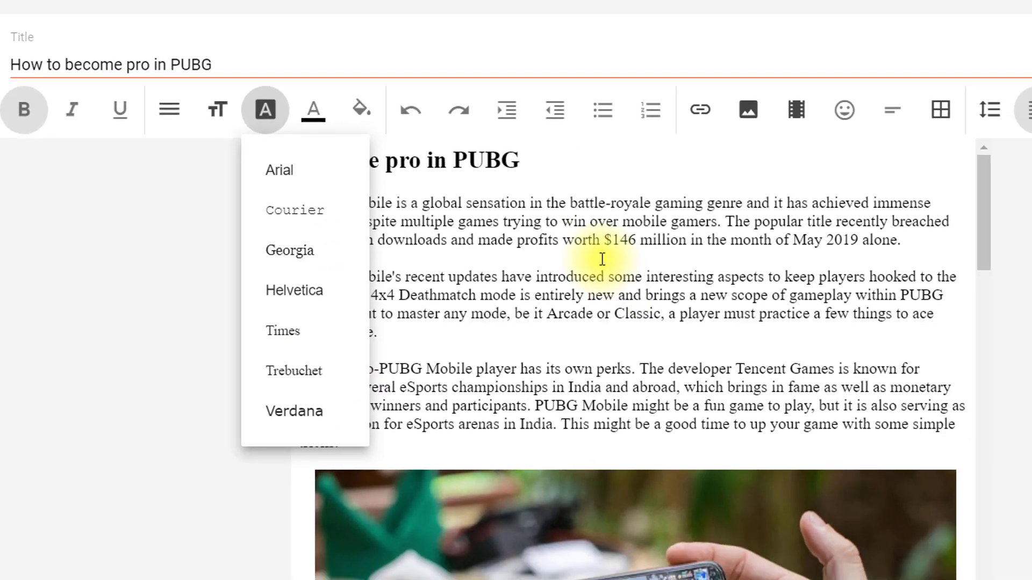
click(713, 247)
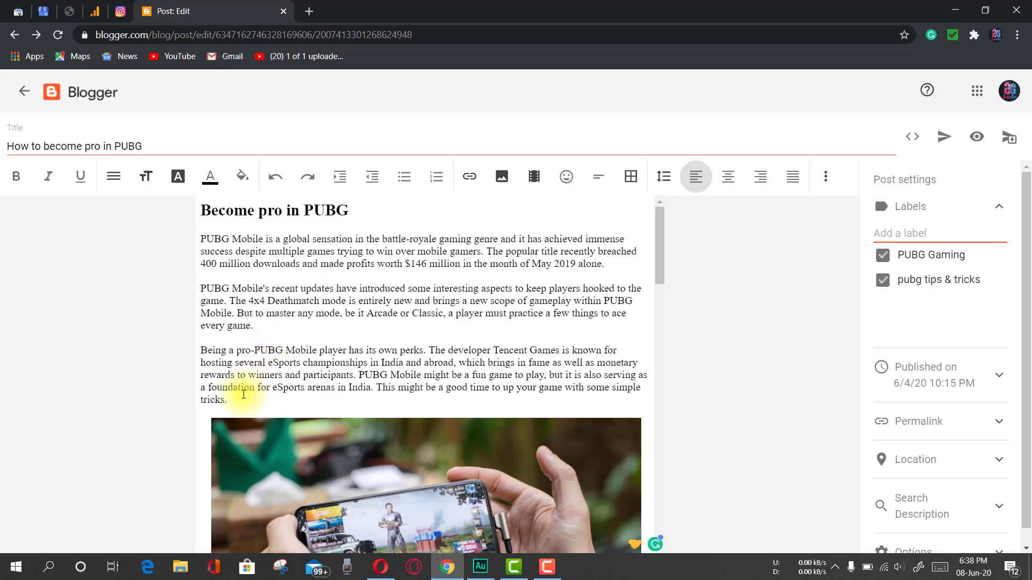
drag(244, 394, 198, 291)
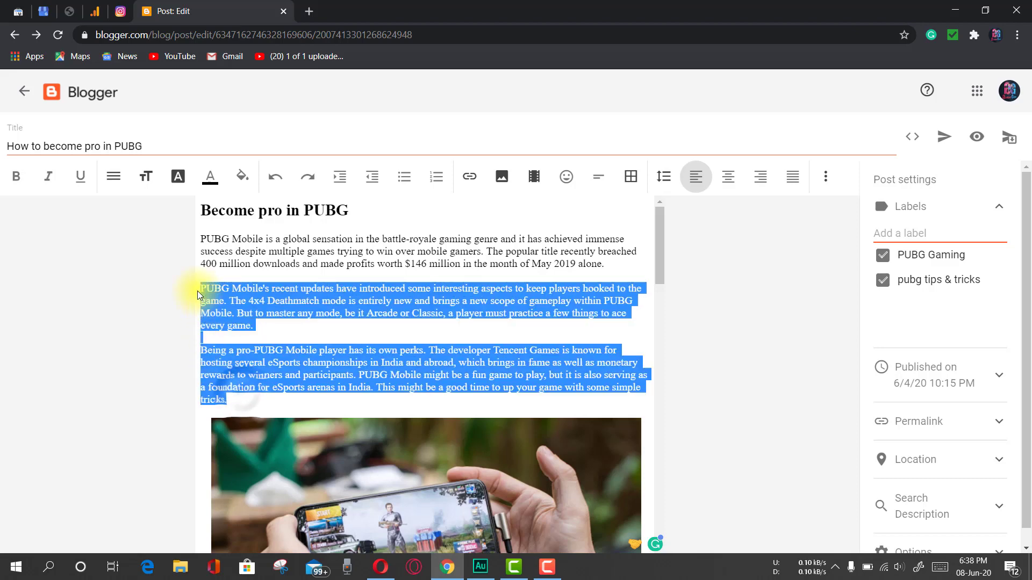
click(171, 178)
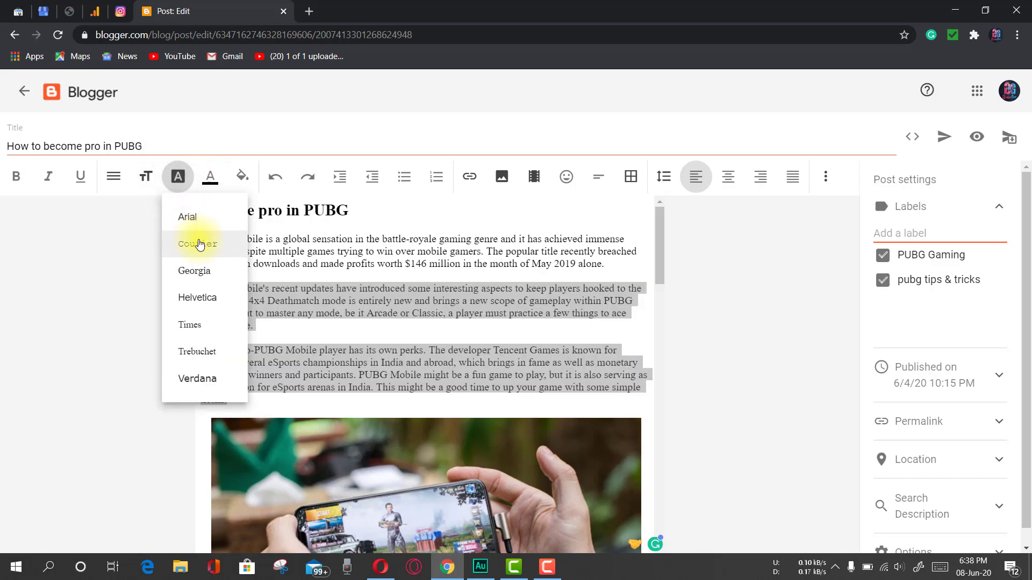
click(207, 245)
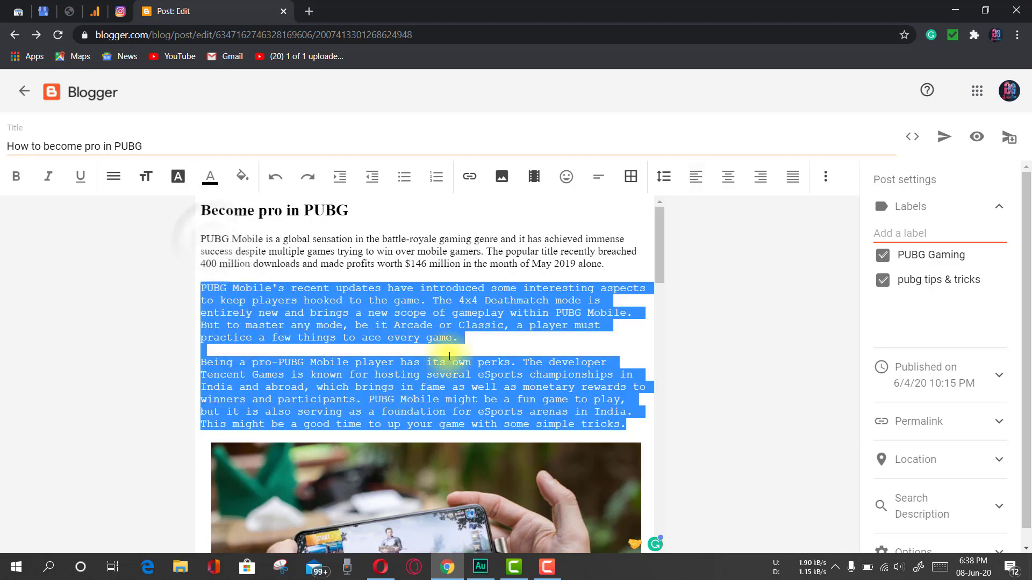
click(418, 351)
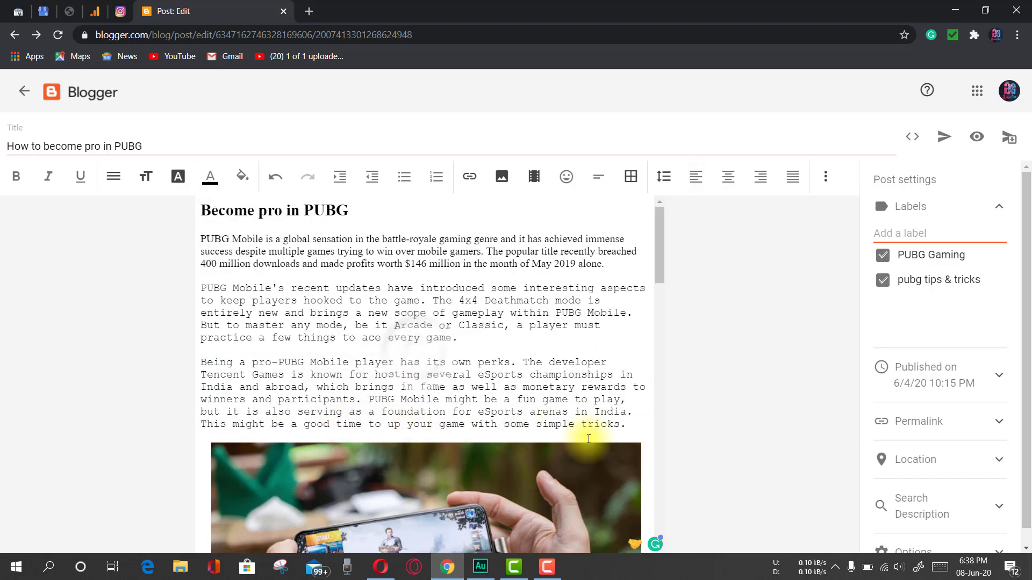
Change the font of the second and third introductory paragraphs to Trebuchet.
drag(626, 426, 186, 290)
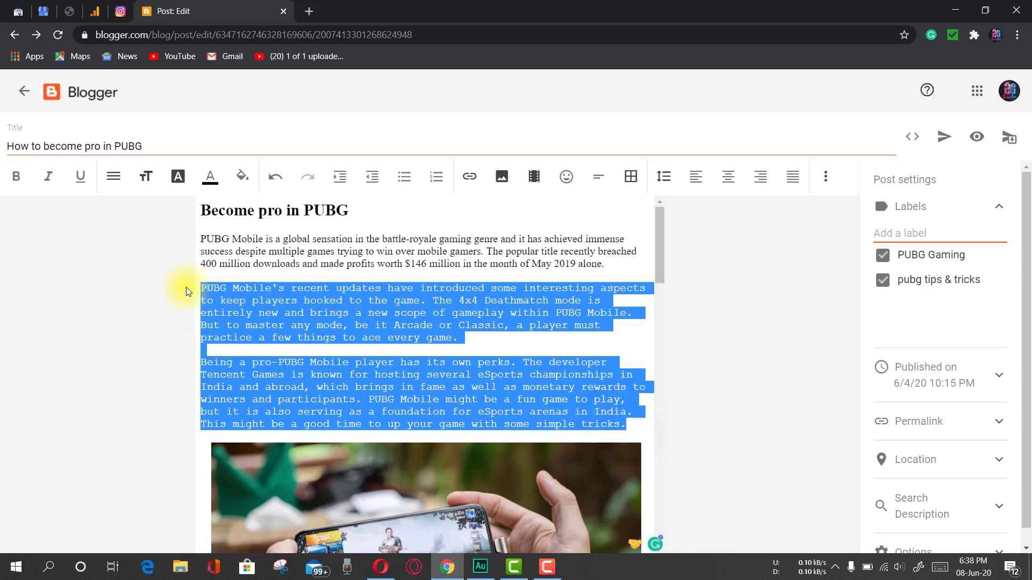
click(177, 176)
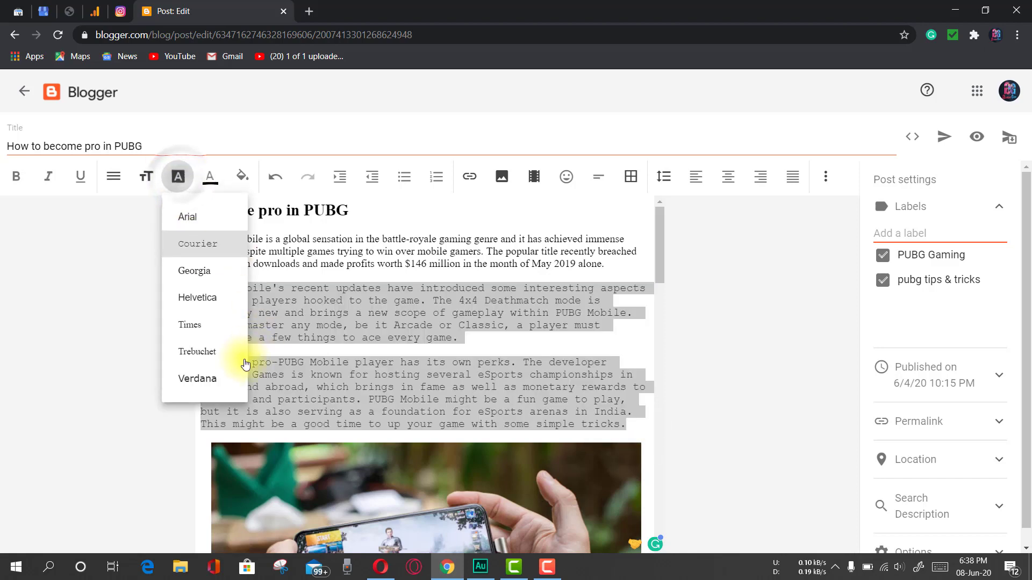
click(201, 357)
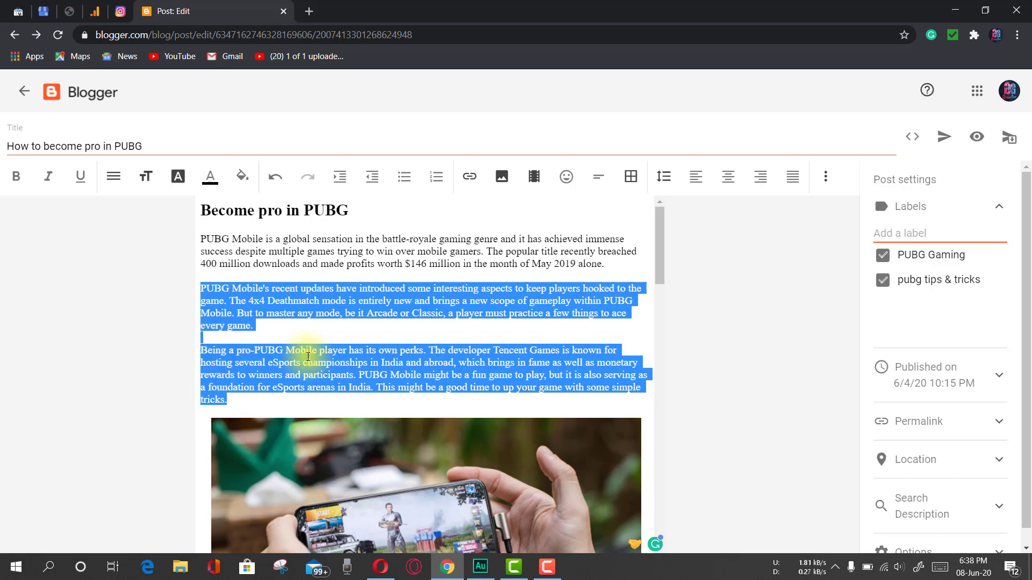
click(348, 338)
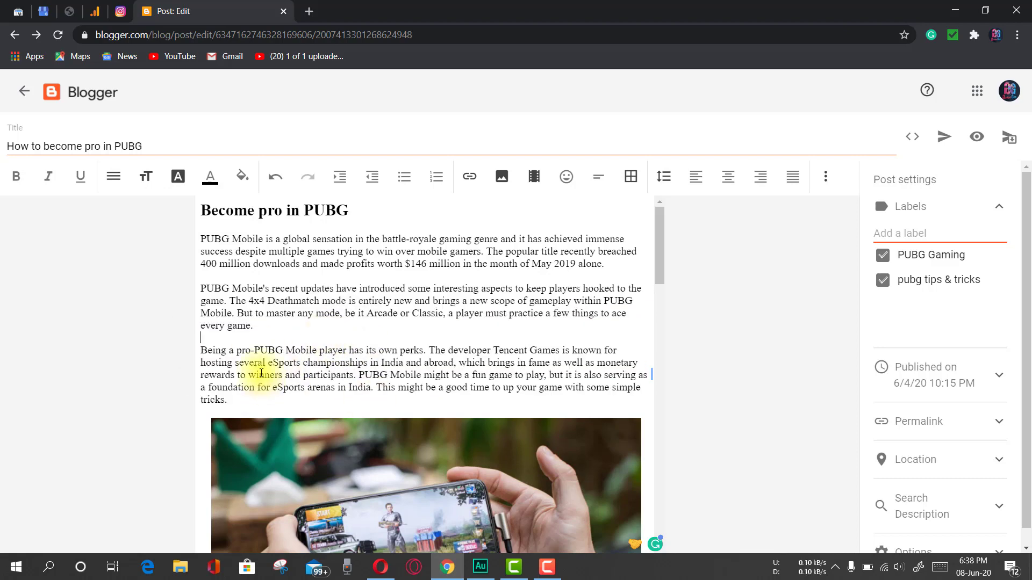
Change the font of the second and third introductory paragraphs to Helvetica.
drag(228, 400, 199, 290)
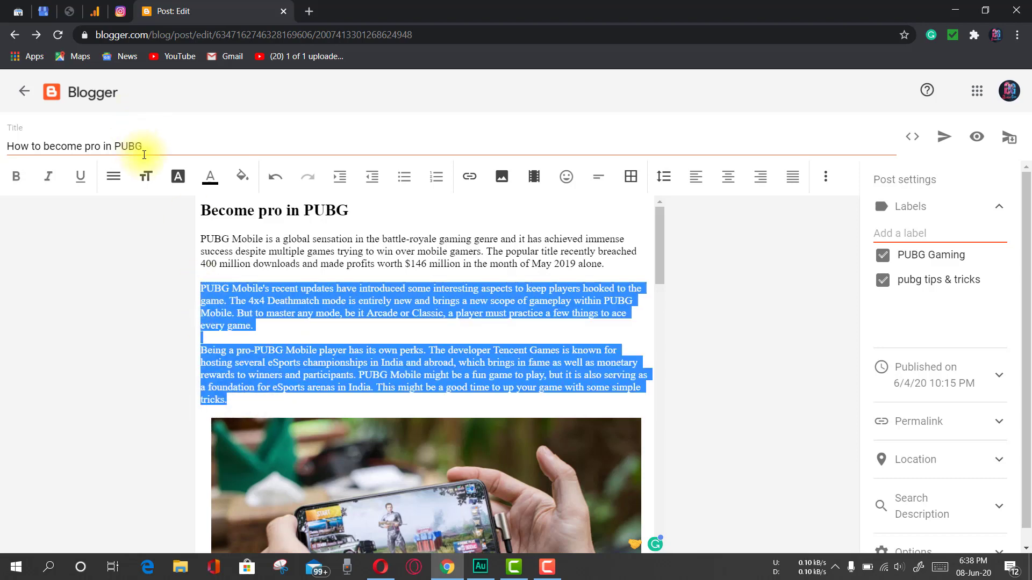
click(178, 177)
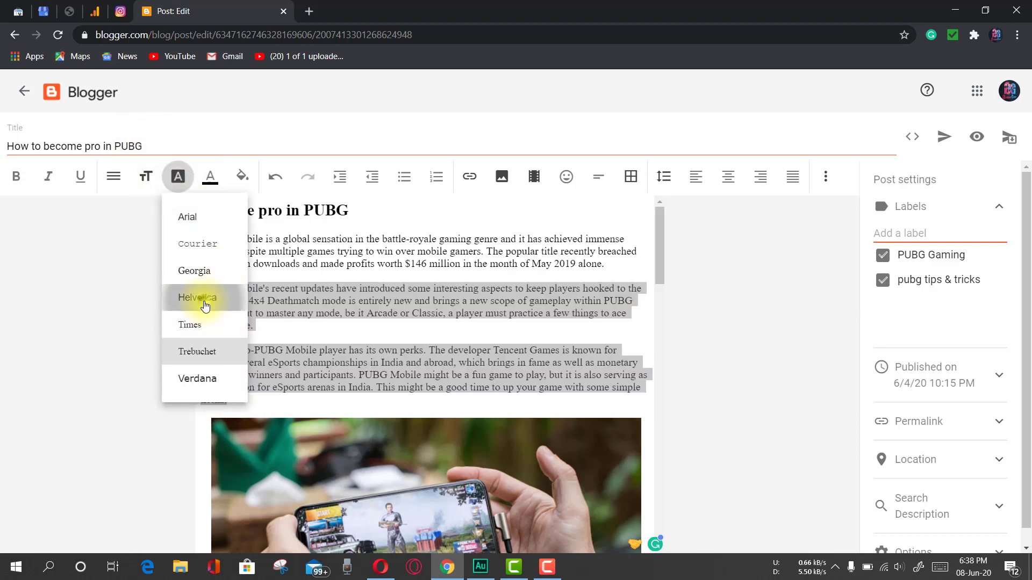
click(205, 304)
click(419, 372)
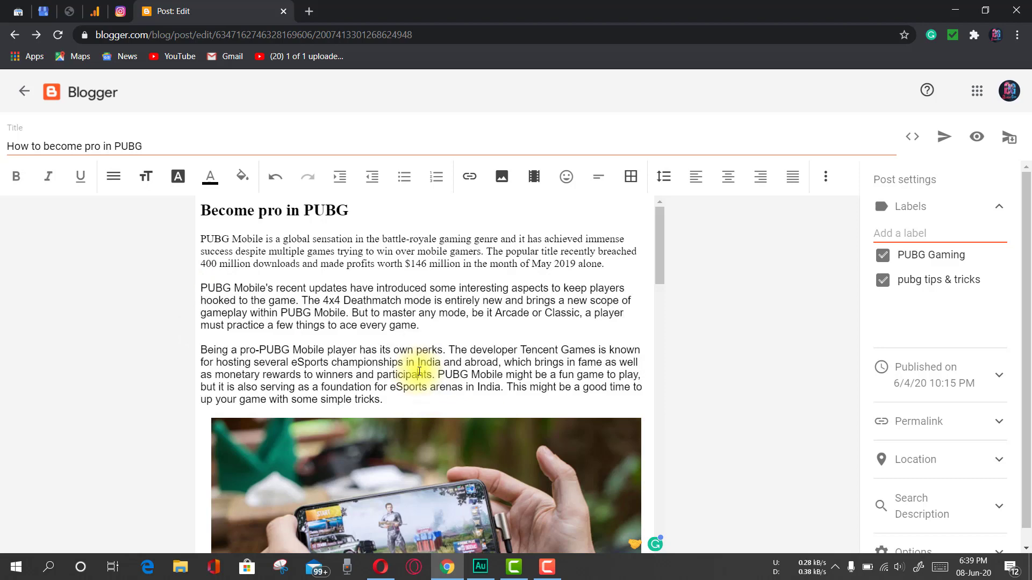
Undo the Helvetica, Trebuchet and Courier font changes on the introductory paragraphs.
key(ctrl+z)
key(ctrl+z)
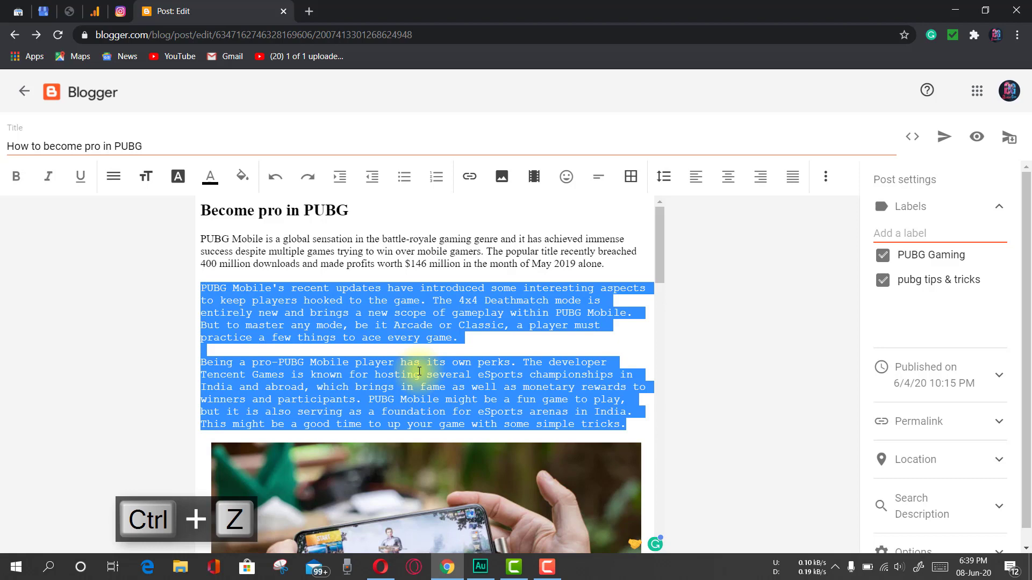
key(ctrl+z)
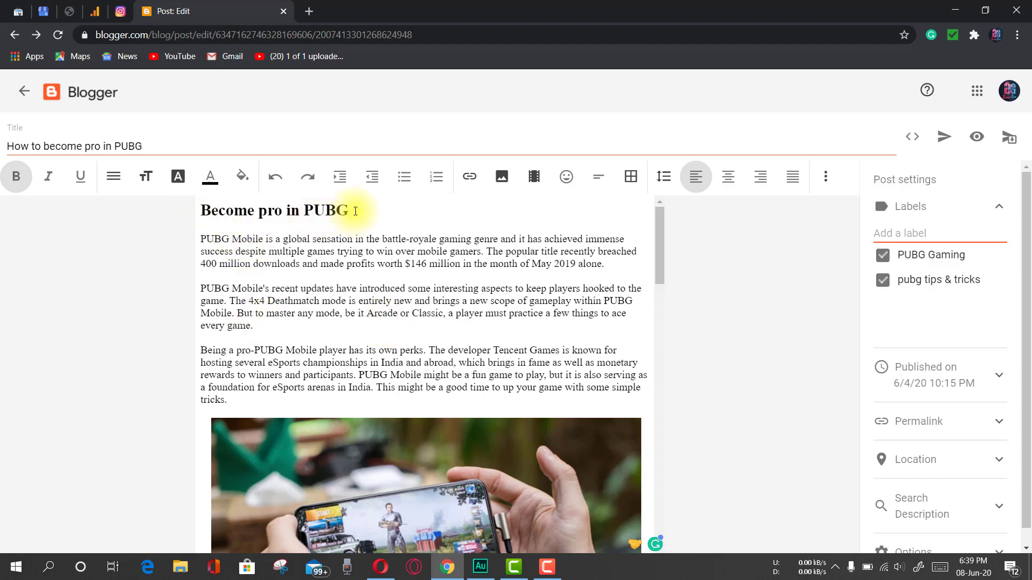
Set the text color of the opening heading "Become pro in PUBG" to orange.
drag(353, 209, 191, 210)
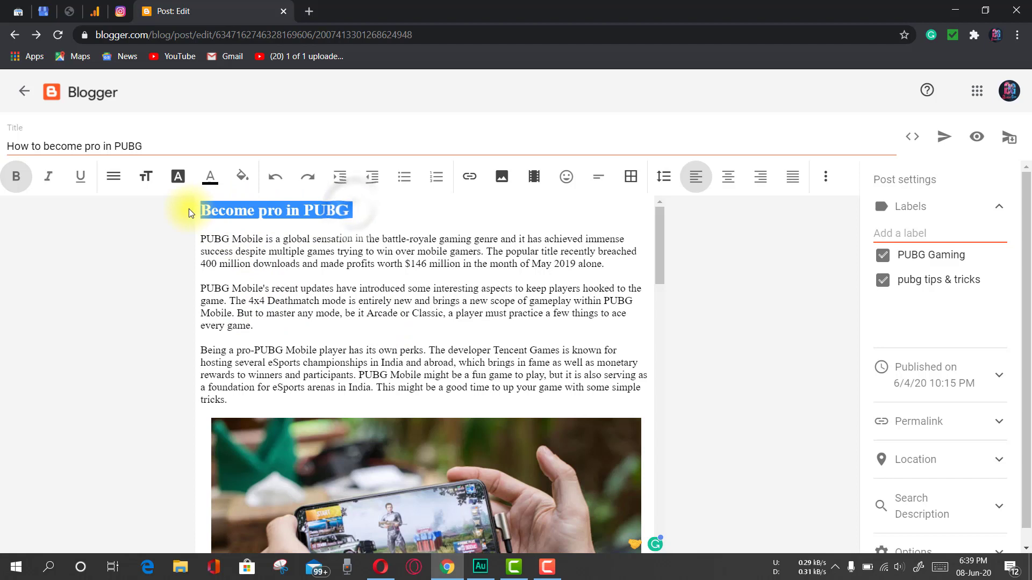
click(210, 184)
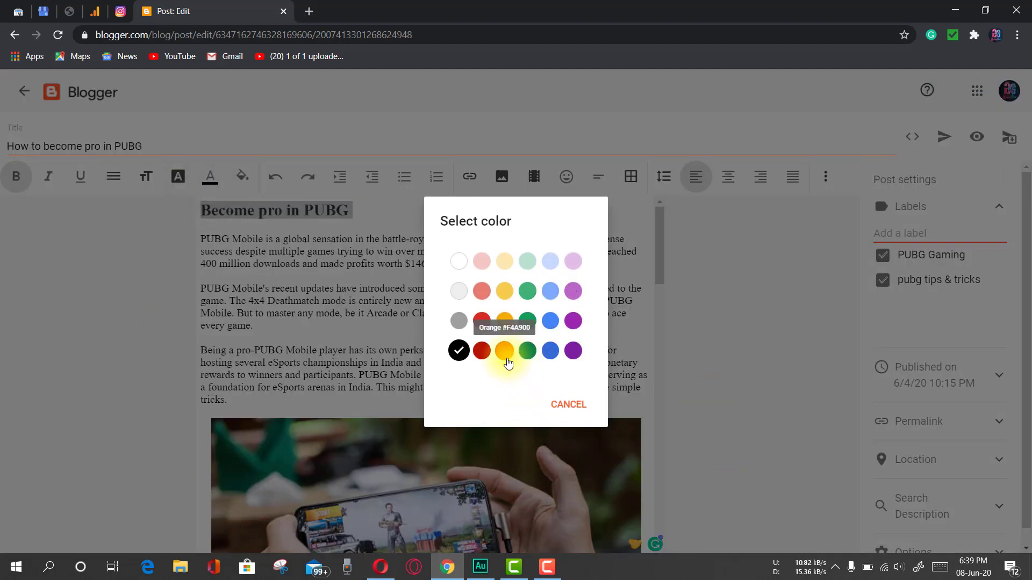
click(505, 356)
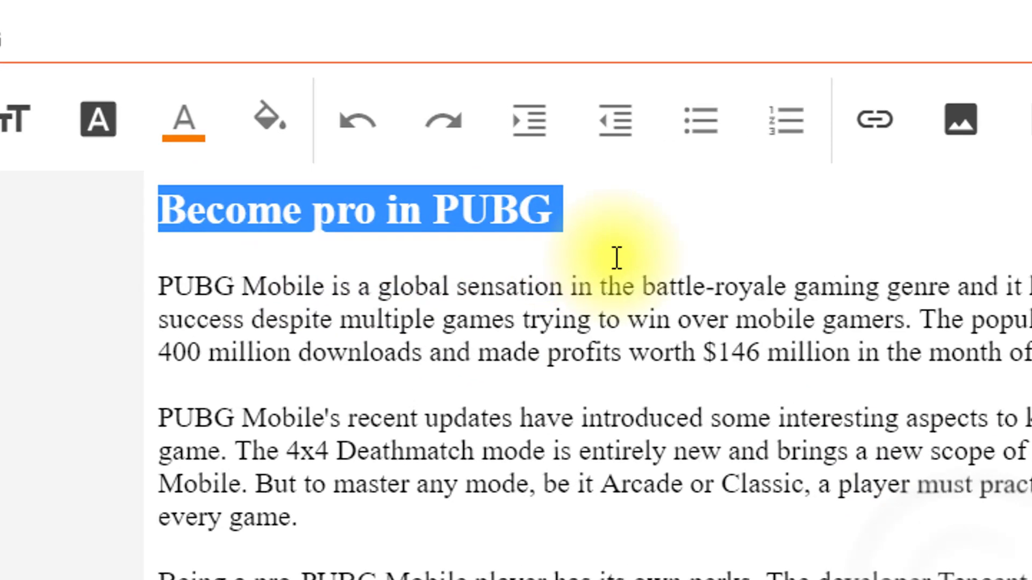
click(381, 235)
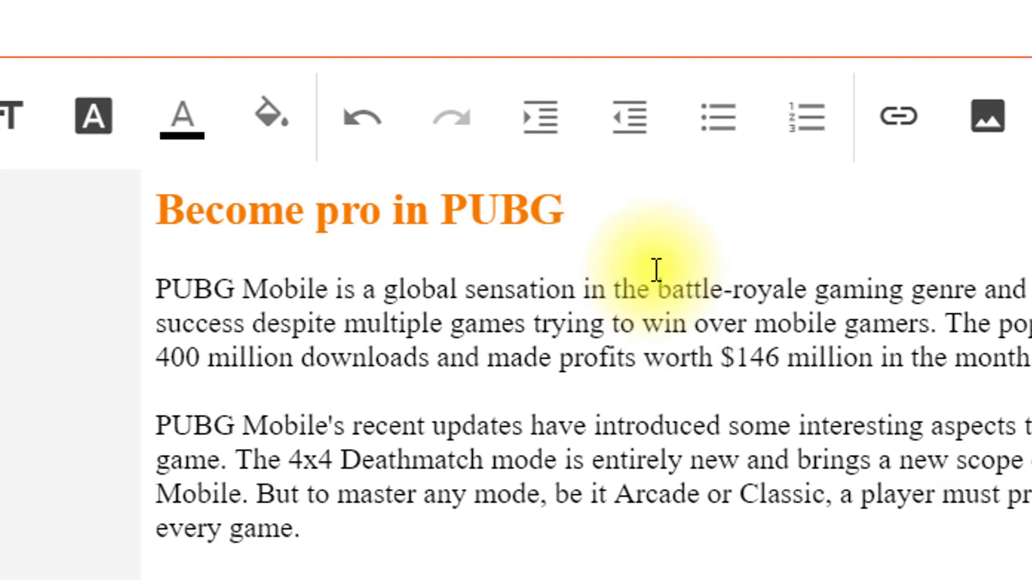
Set the text color of the section 1 heading "Getting started" to green.
scroll(472, 472, down, 5)
scroll(426, 362, down, 5)
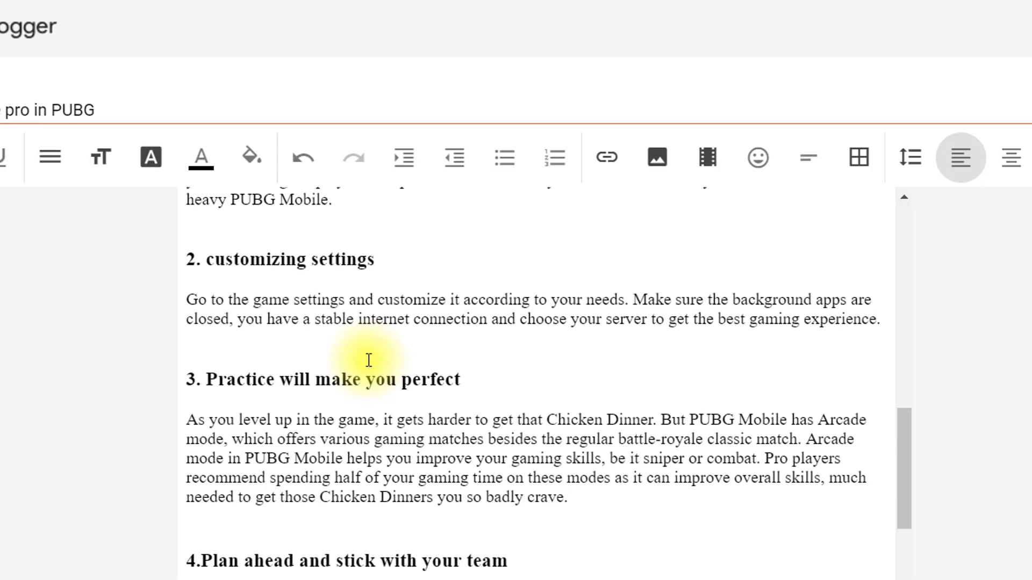
scroll(322, 335, up, 3)
drag(292, 410, 210, 410)
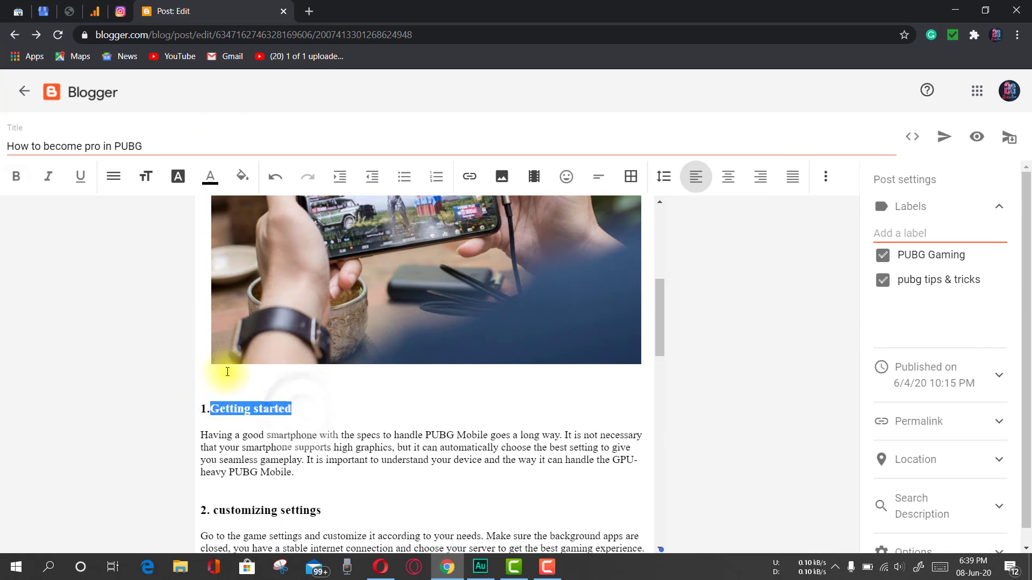
click(179, 177)
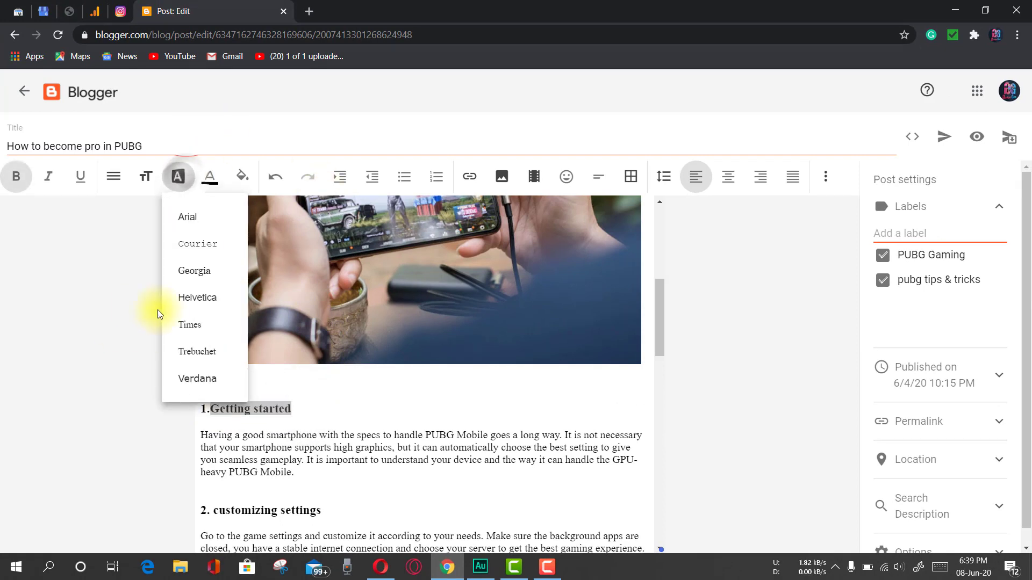
click(200, 187)
click(206, 179)
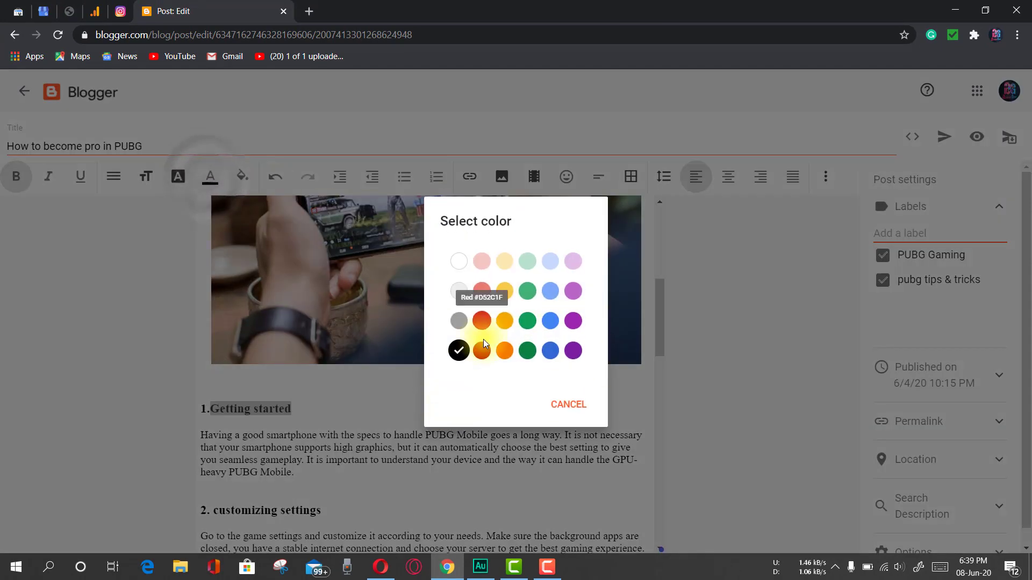
click(527, 320)
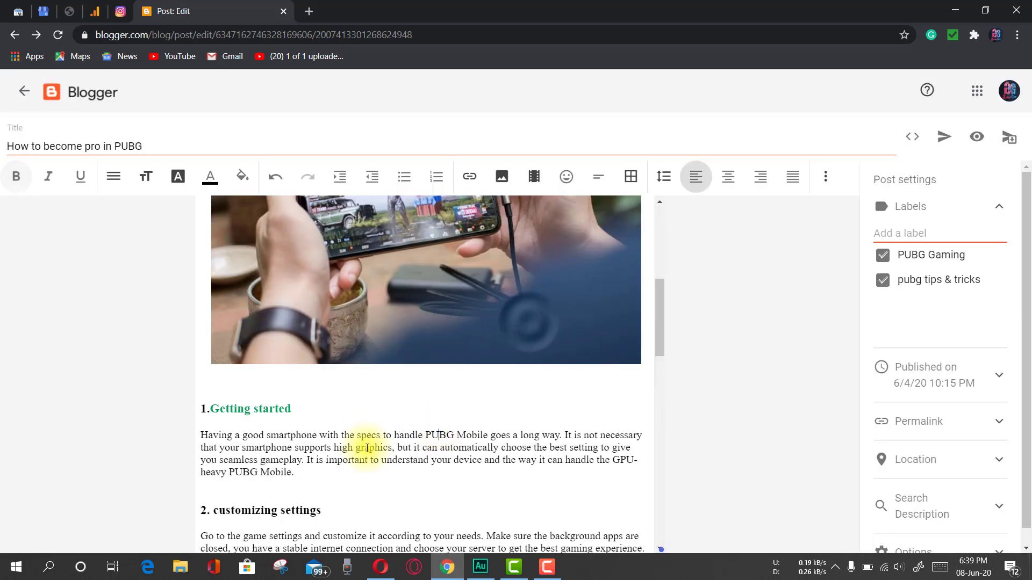
scroll(296, 388, down, 3)
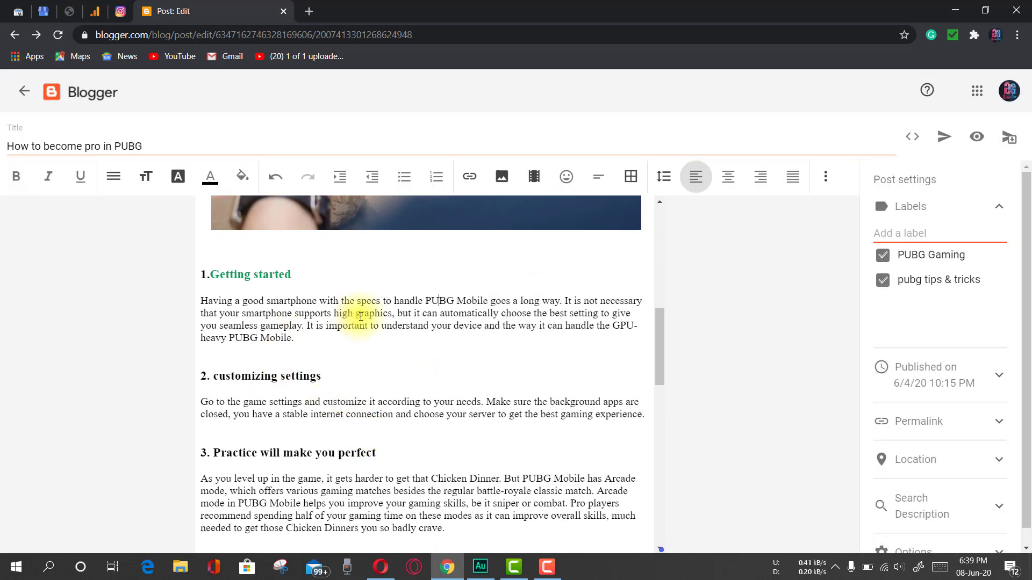
Apply a black text background color to the opening heading "Become pro in PUBG".
scroll(380, 276, up, 8)
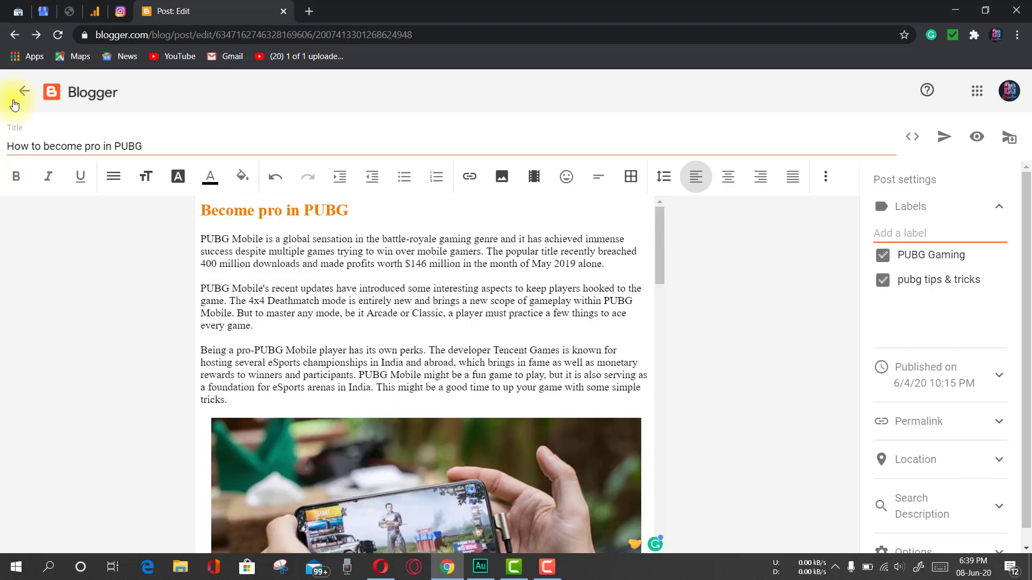
click(243, 179)
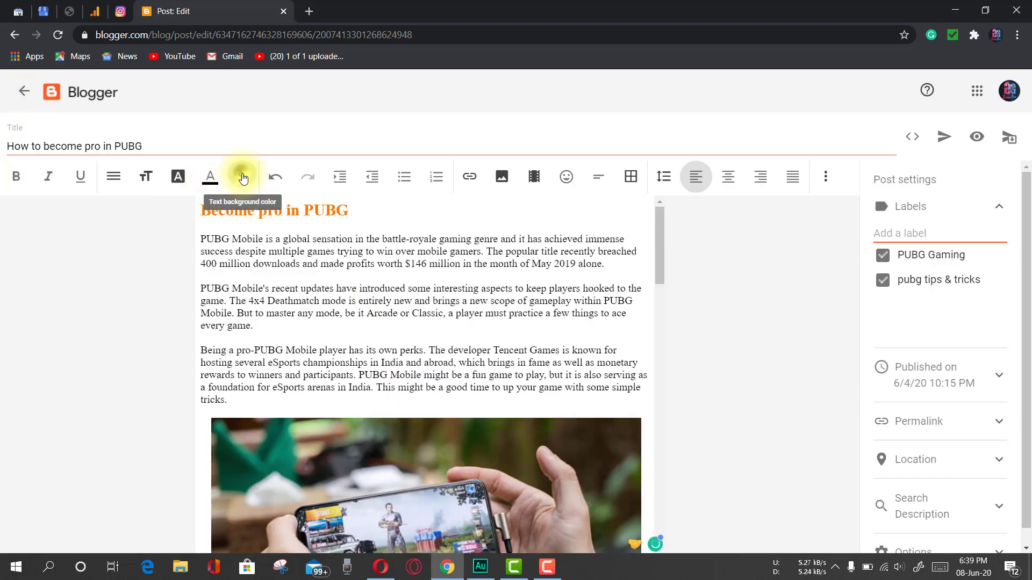
click(355, 296)
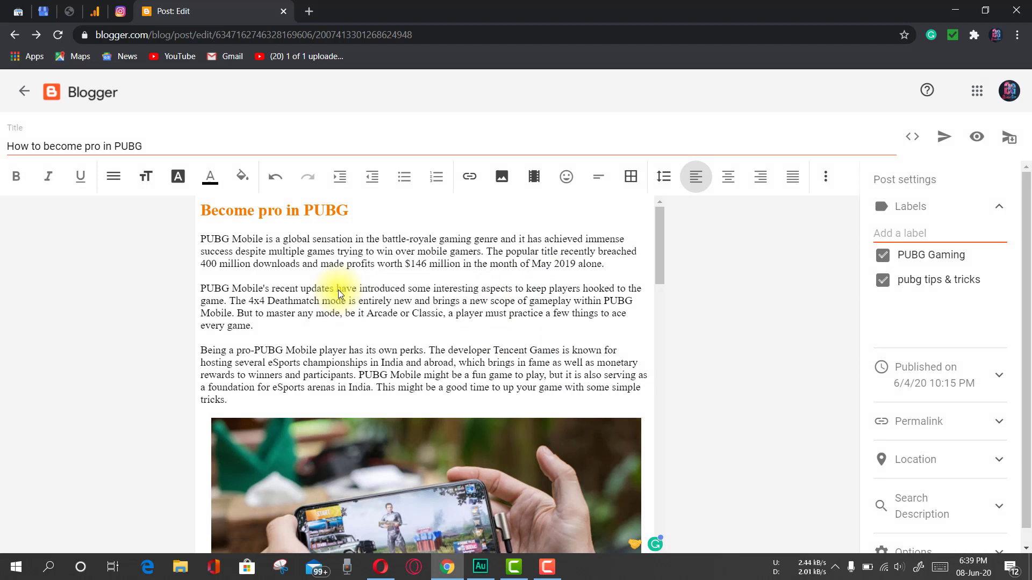
triple_click(348, 213)
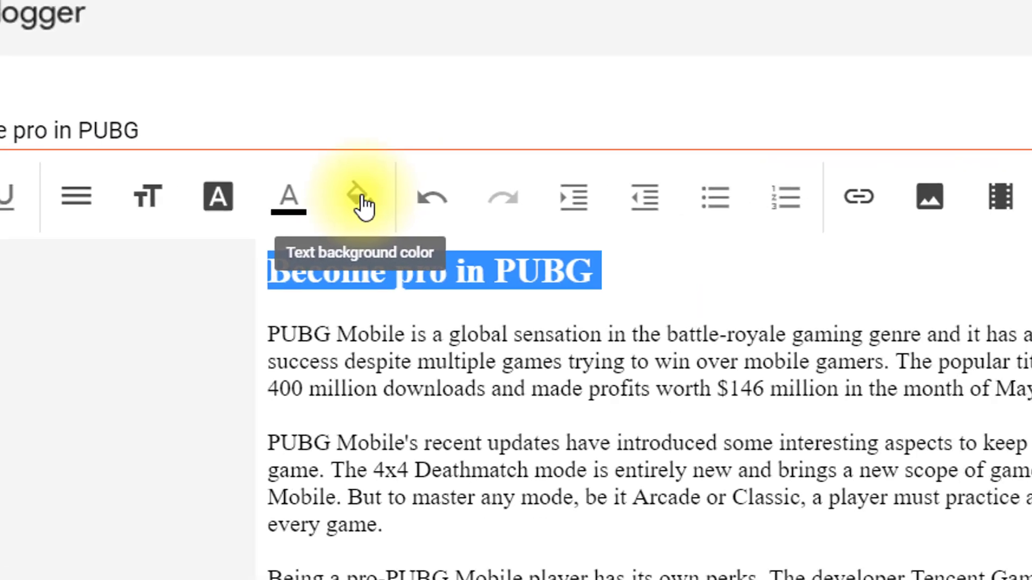
click(436, 220)
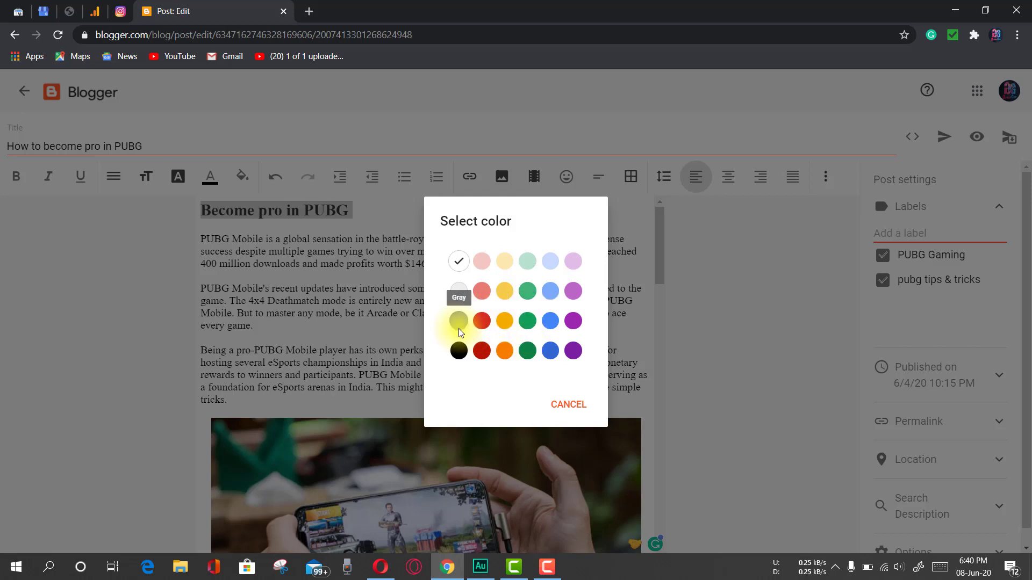
click(458, 350)
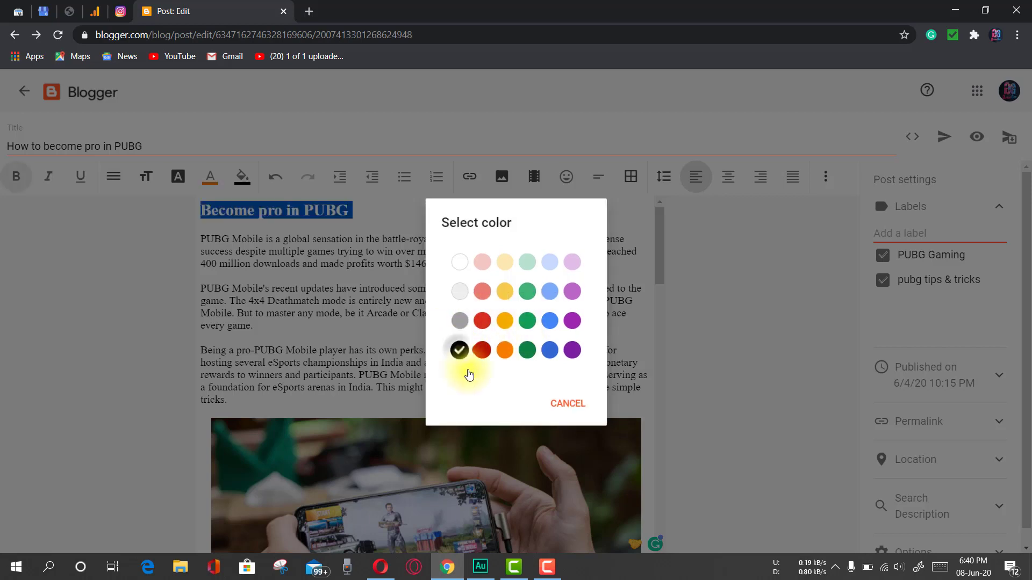
click(400, 339)
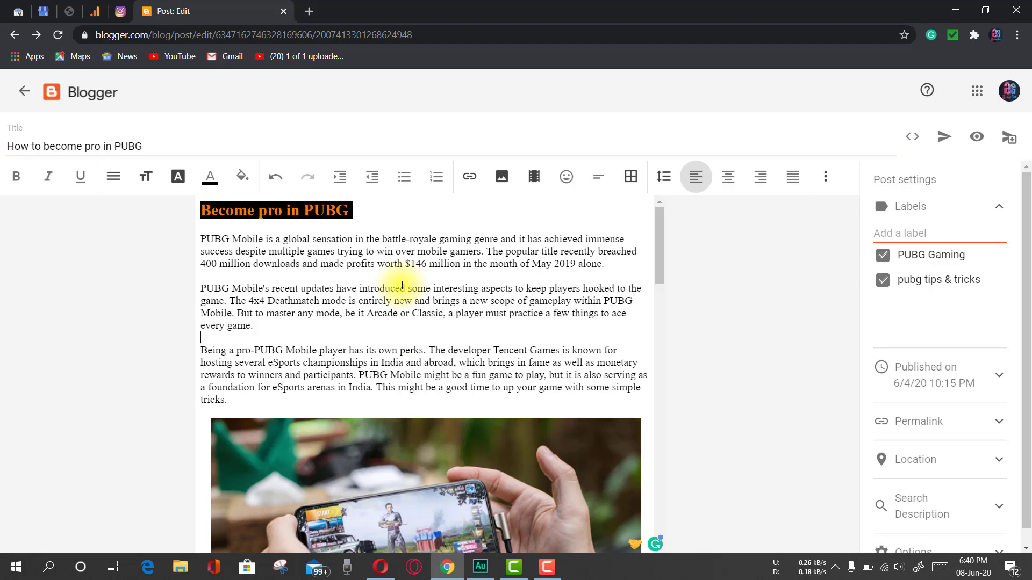
drag(487, 301, 290, 294)
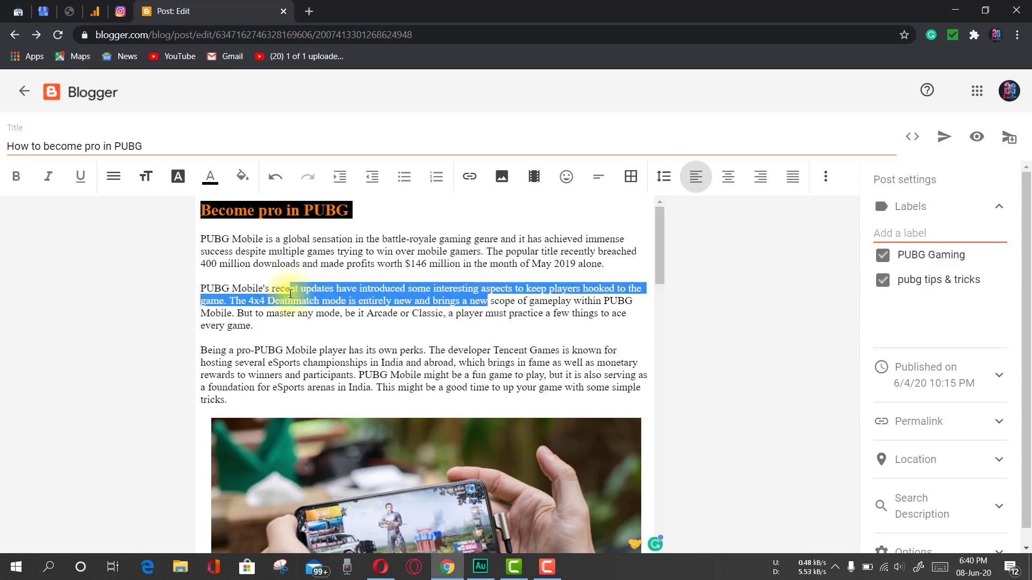
click(333, 252)
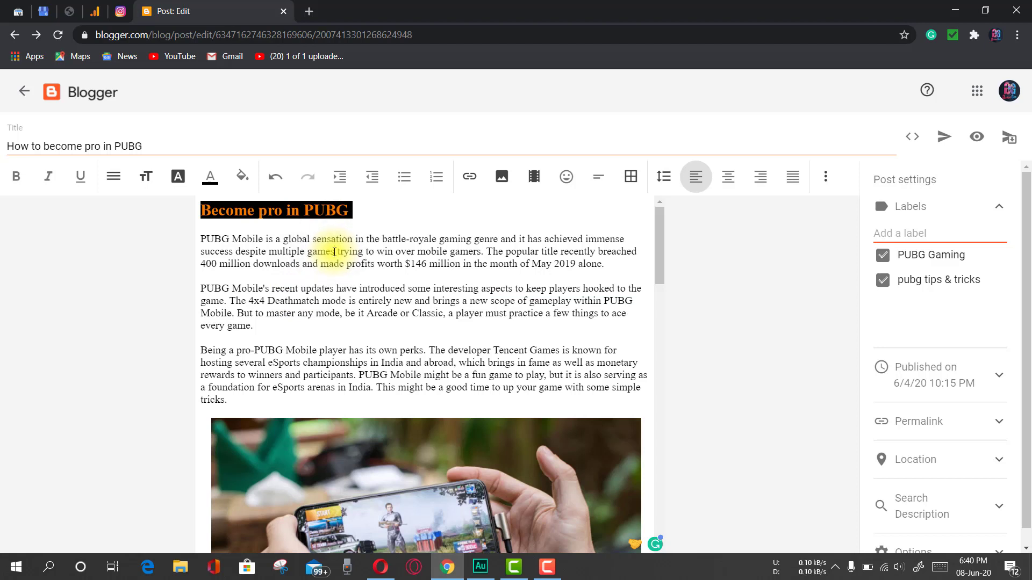
Undo and redo the opening heading's black background twice, finishing with the background color undone.
key(ctrl+z)
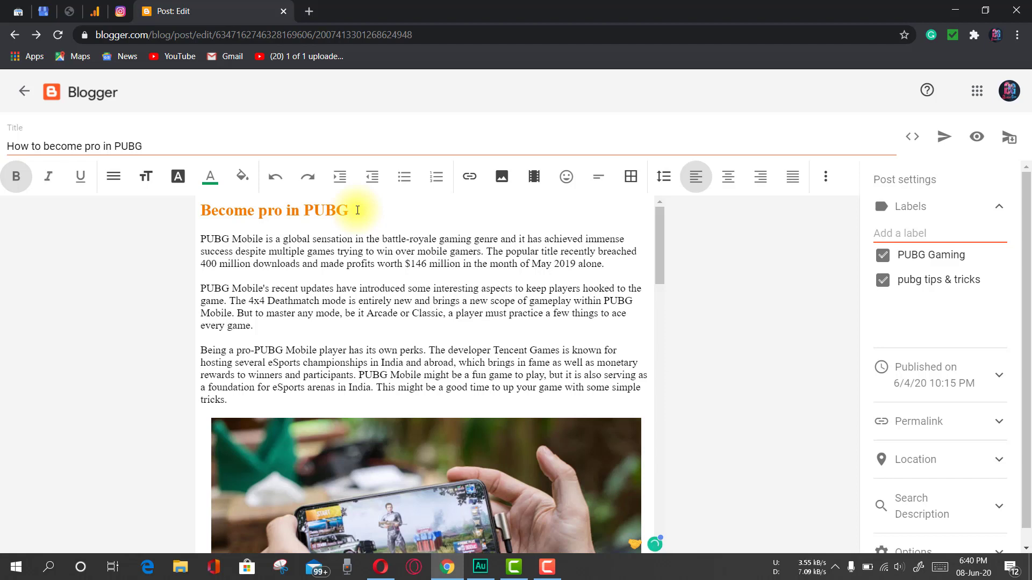
key(ctrl+shift+z)
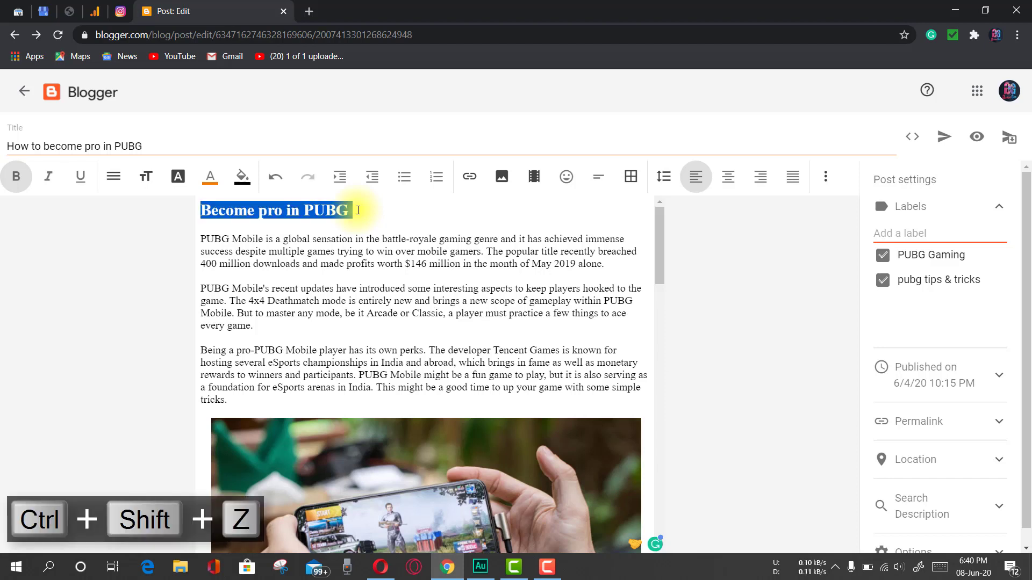
click(412, 313)
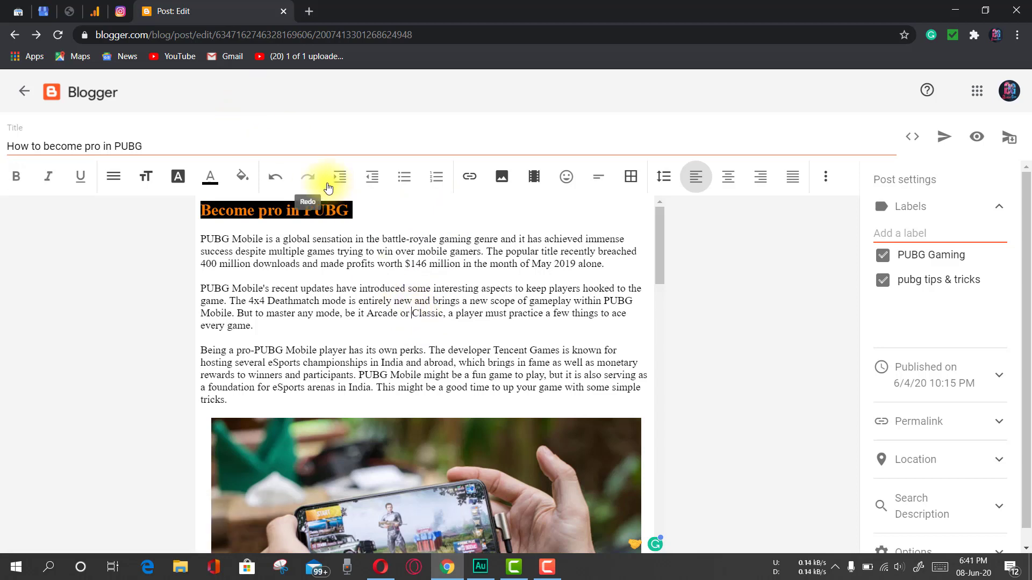
click(309, 179)
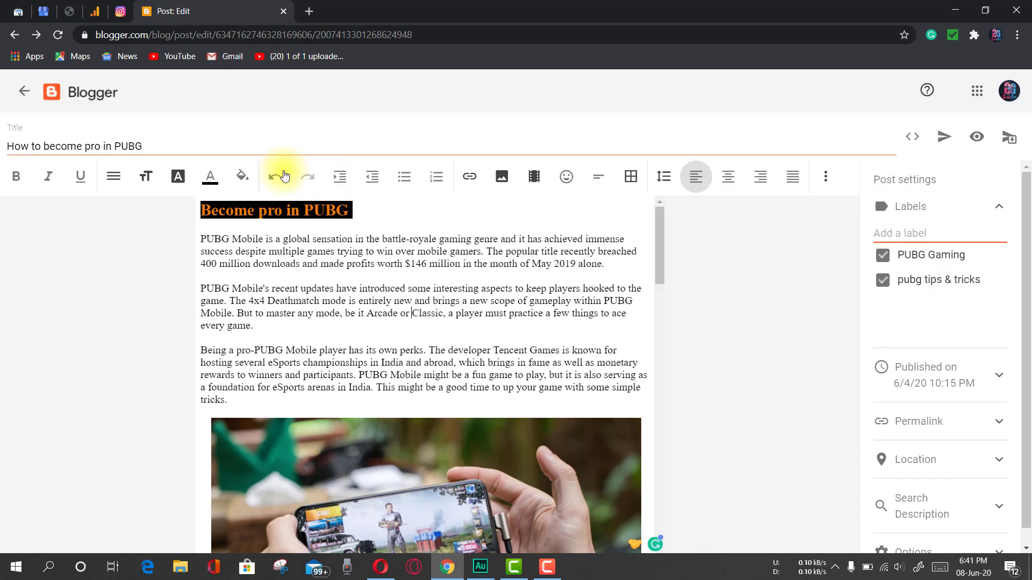
key(ctrl+z)
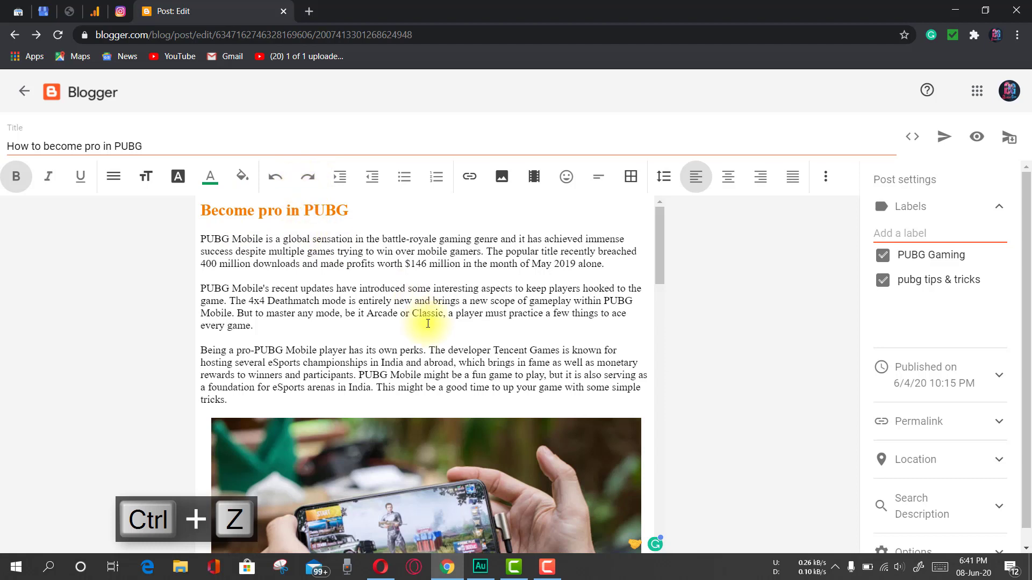
key(ctrl+shift+z)
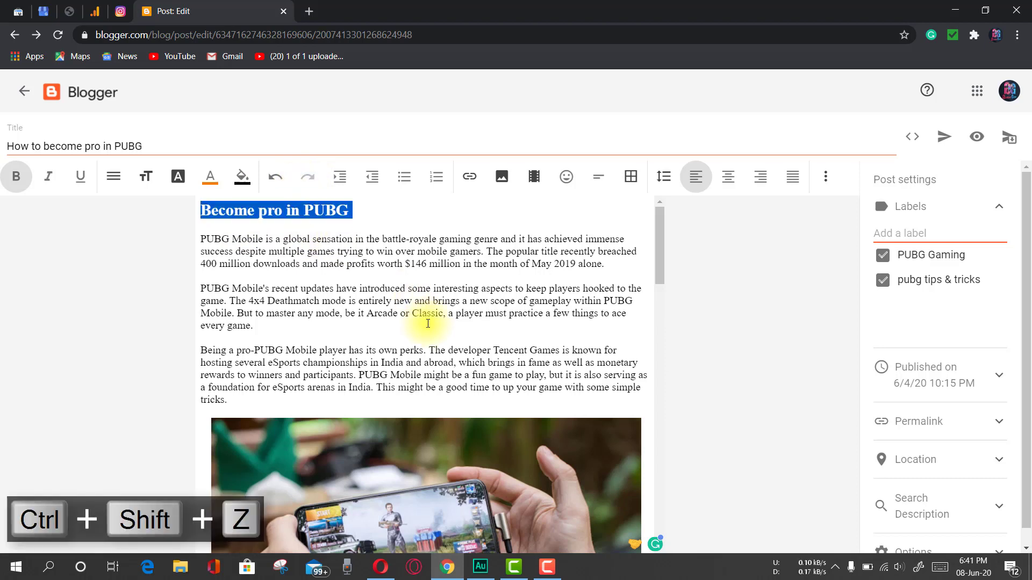
click(427, 313)
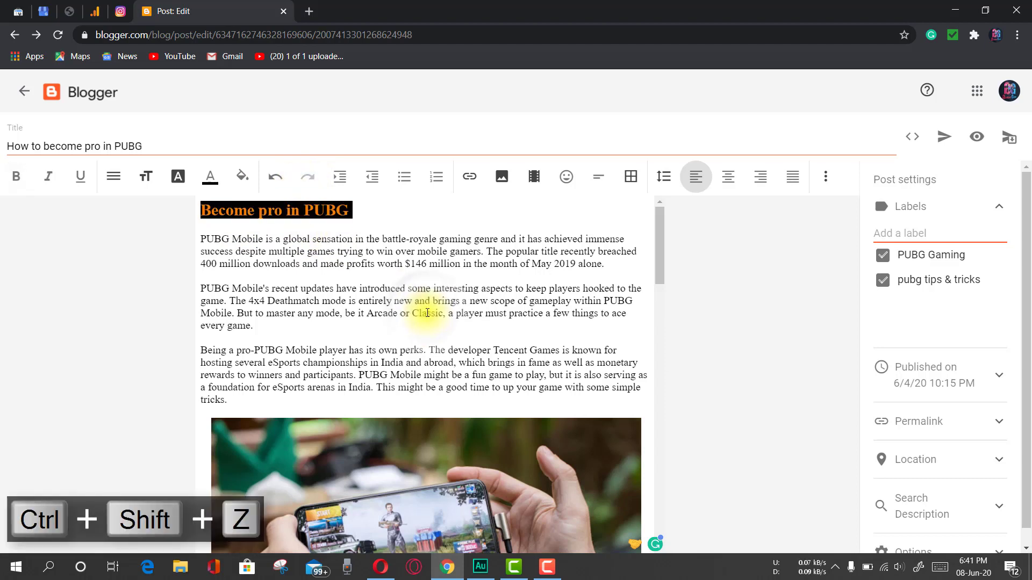
key(ctrl+z)
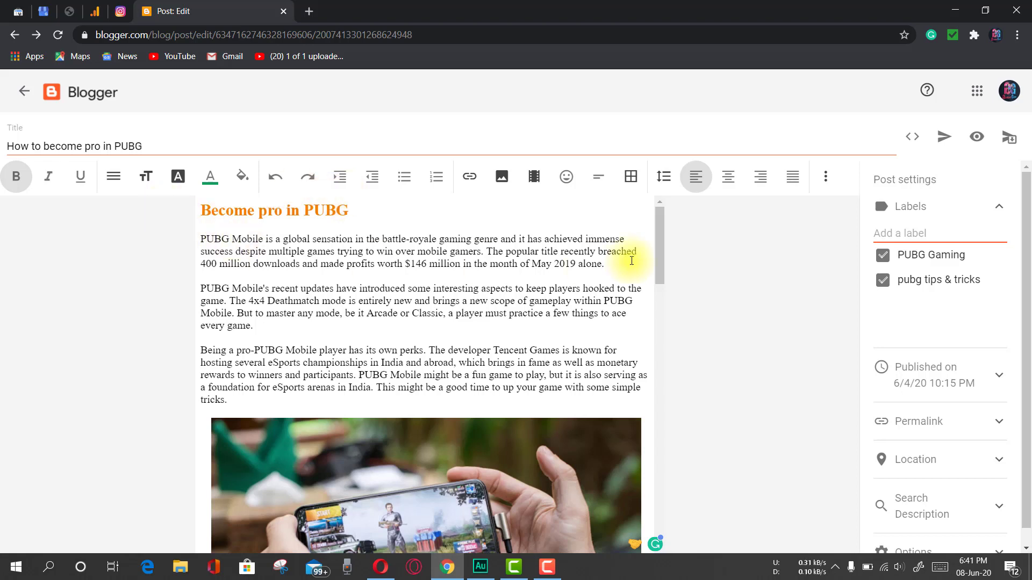
drag(617, 263, 194, 242)
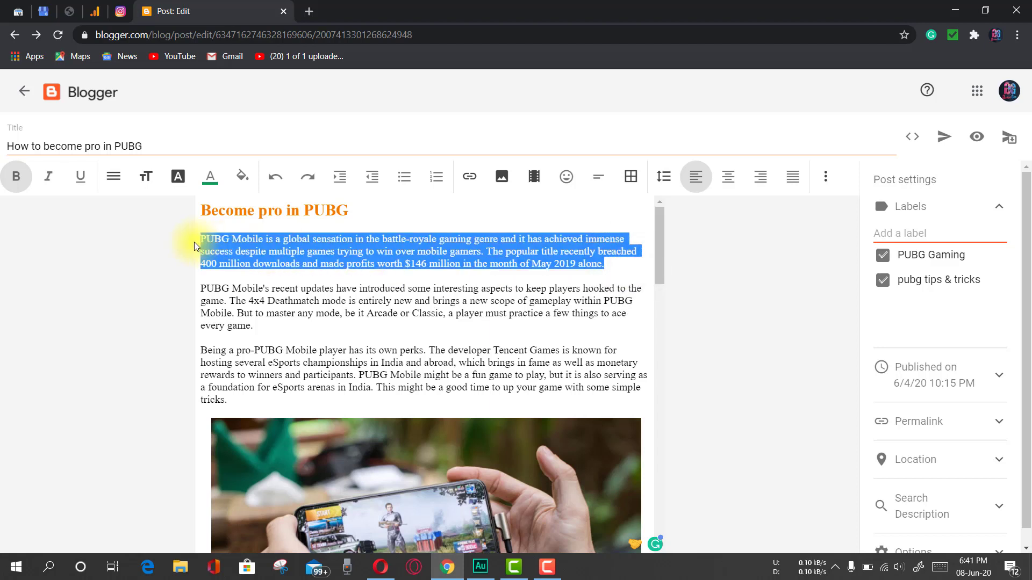
drag(265, 327, 191, 292)
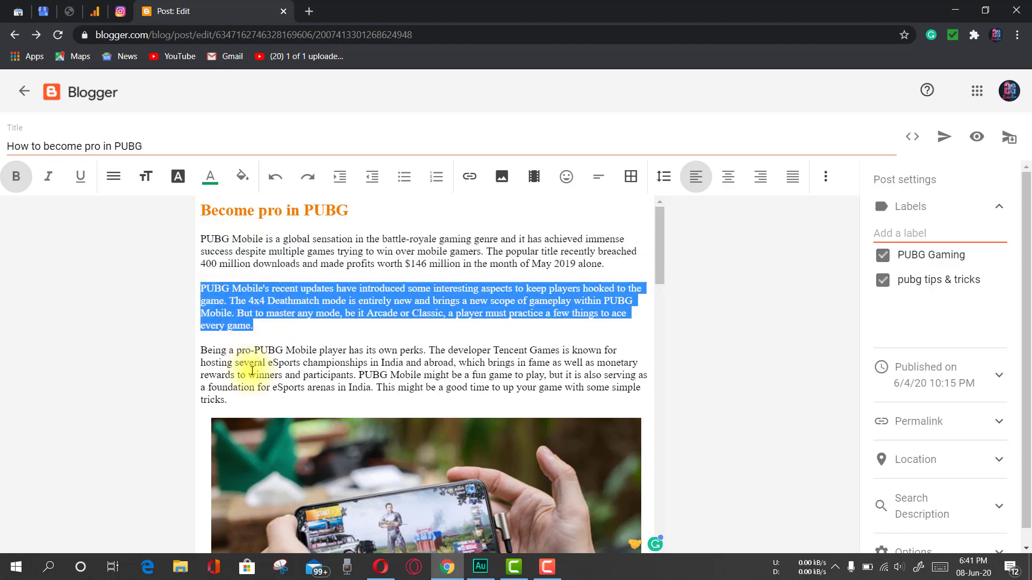
drag(258, 398, 196, 350)
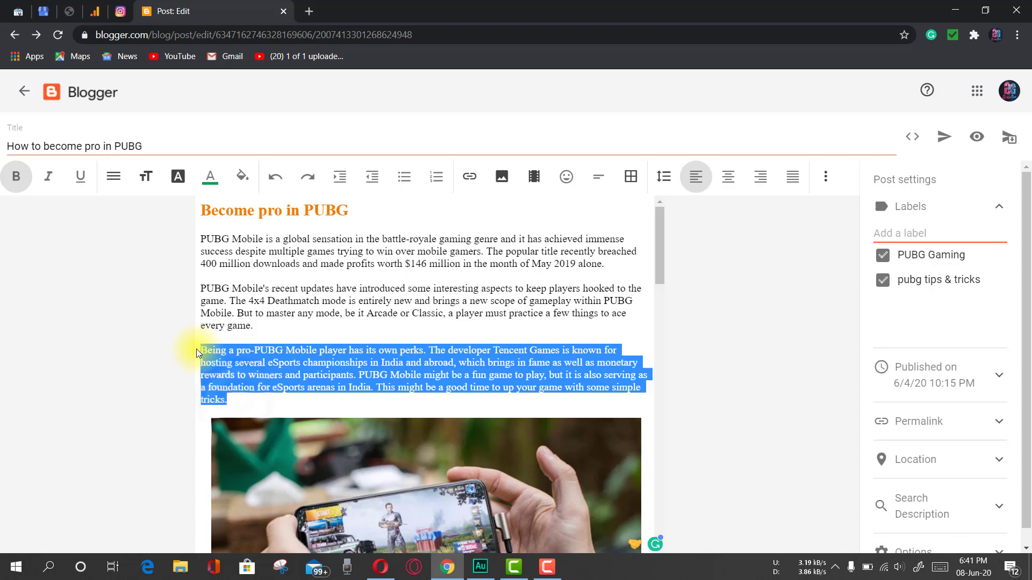
click(233, 388)
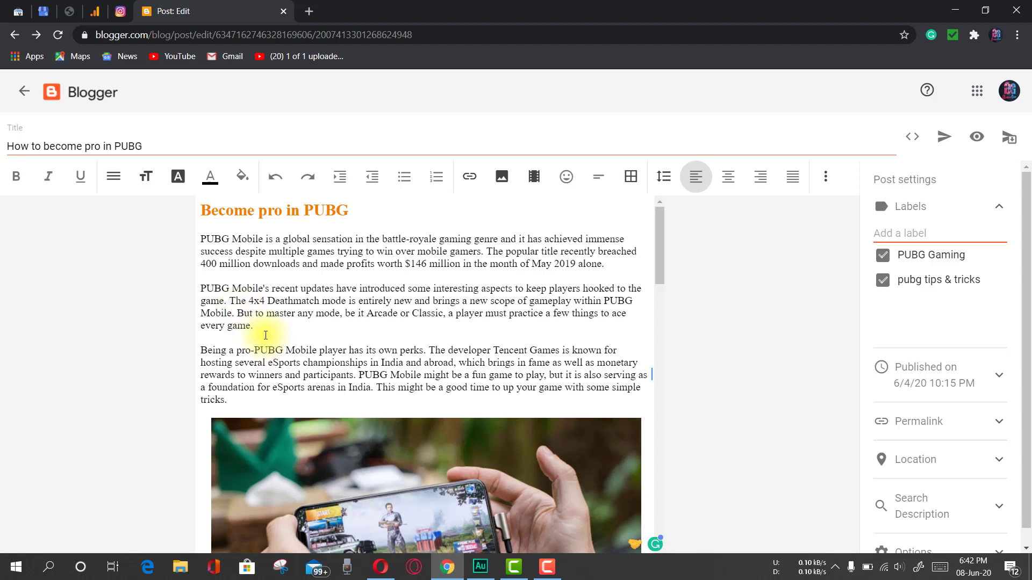
Increase the indent of the second introductory paragraph and undo that indent.
drag(258, 326, 199, 289)
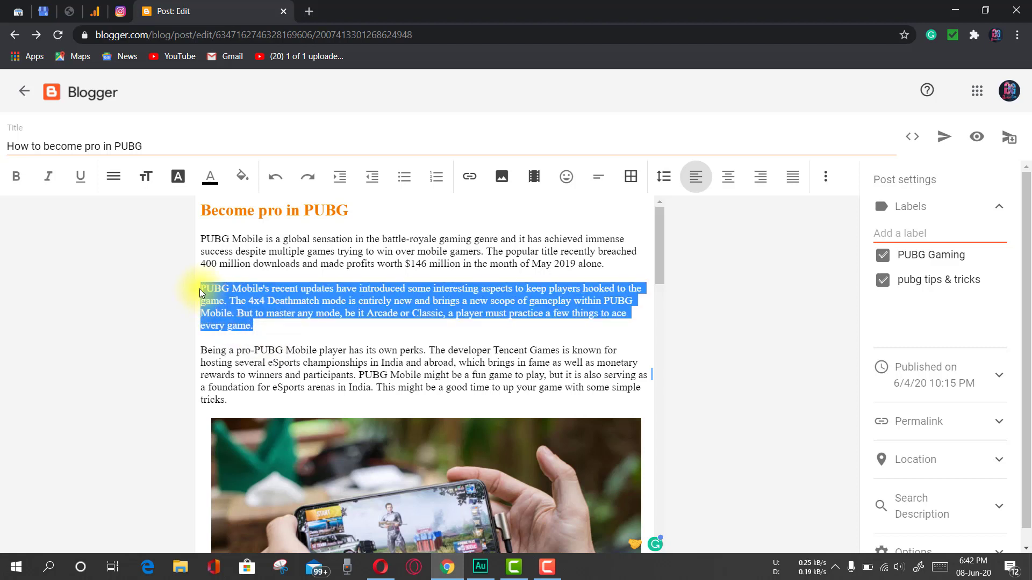
click(337, 179)
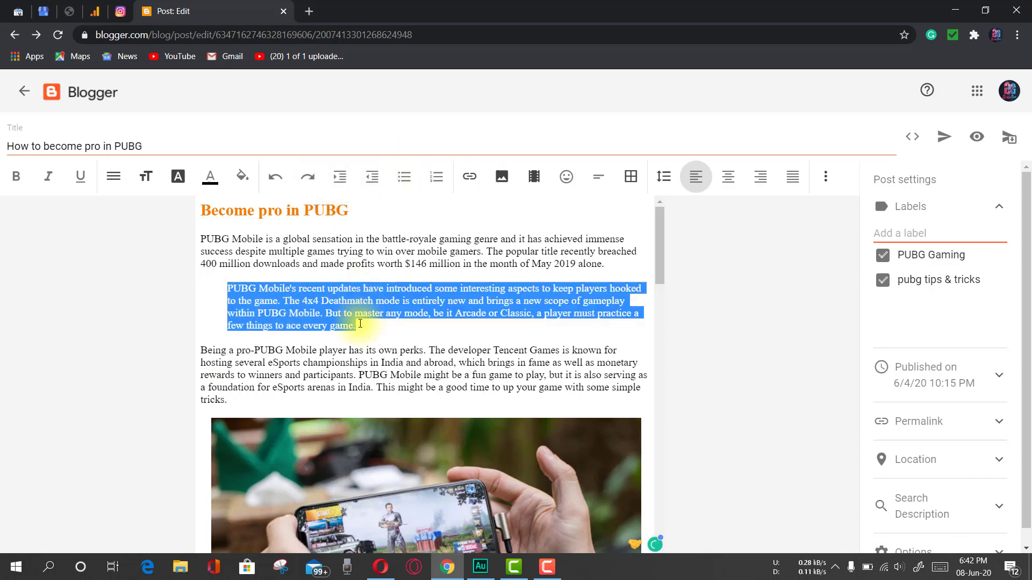
click(360, 324)
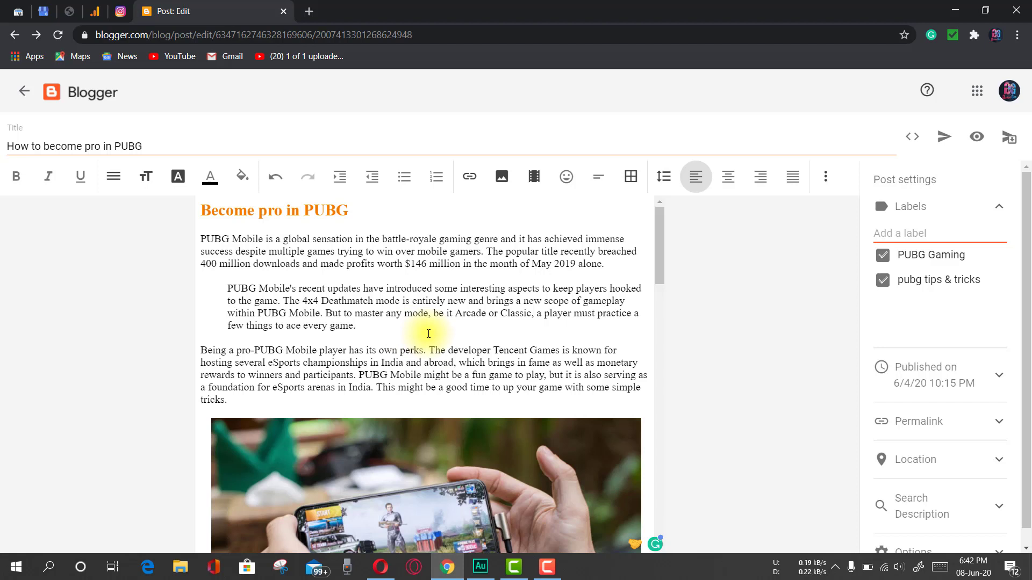
key(ctrl+z)
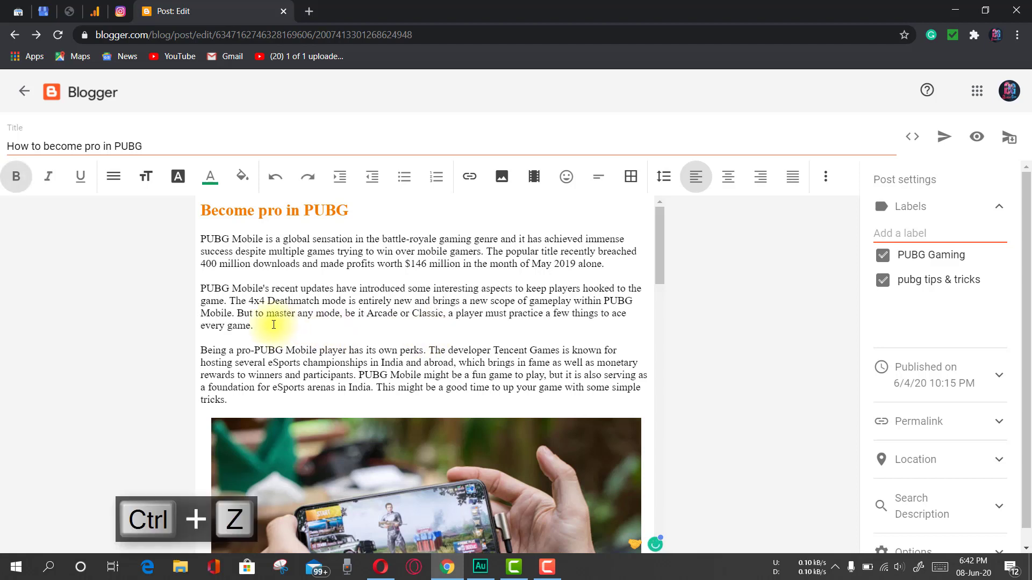
Indent the second introductory paragraph, starting "PUBG Mobile's recent updates", by one level.
drag(271, 326, 199, 282)
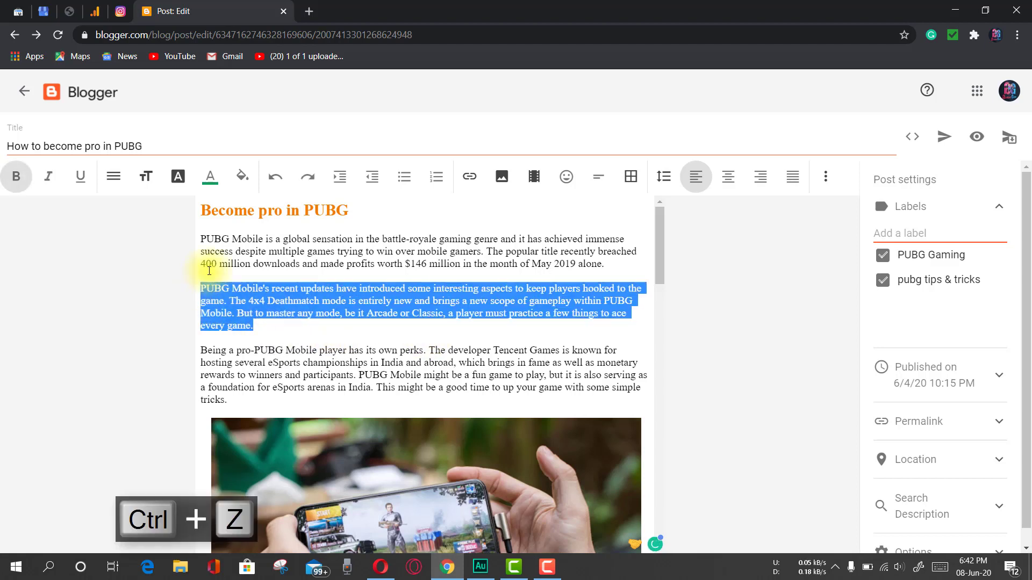
click(338, 177)
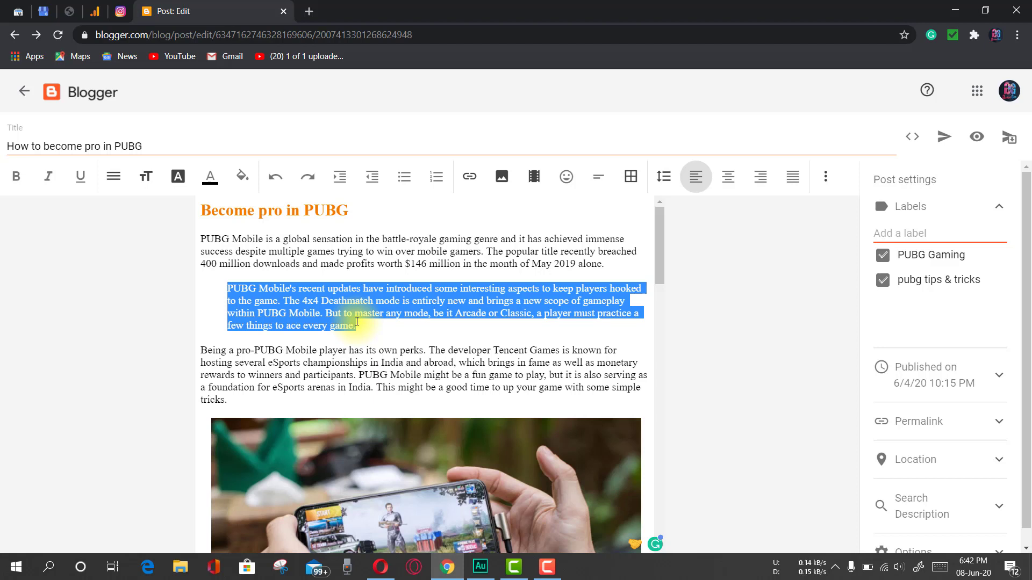
click(378, 350)
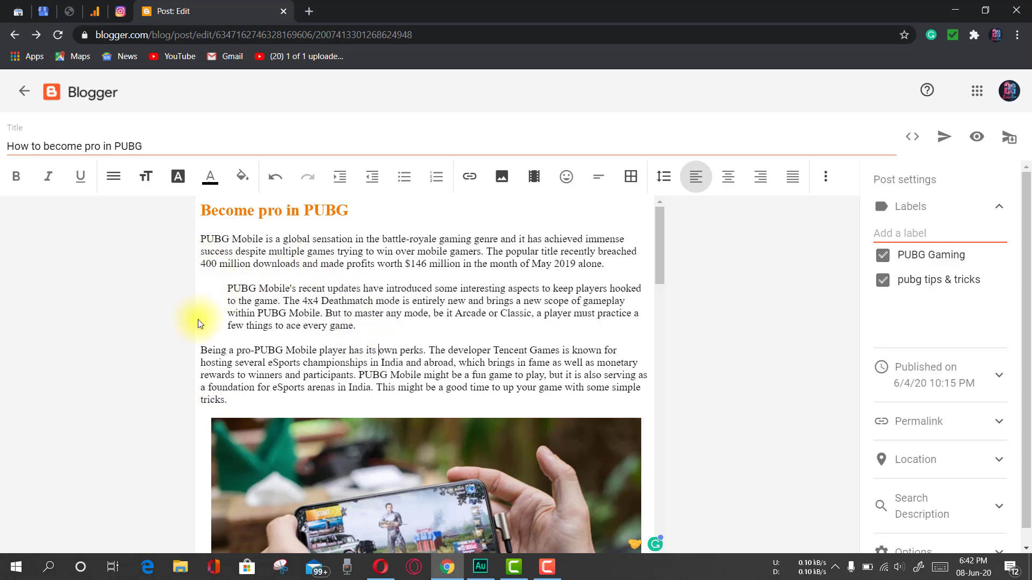
Decrease the indent of the second introductory paragraph, starting "PUBG Mobile's recent updates", by one level.
drag(364, 329, 230, 290)
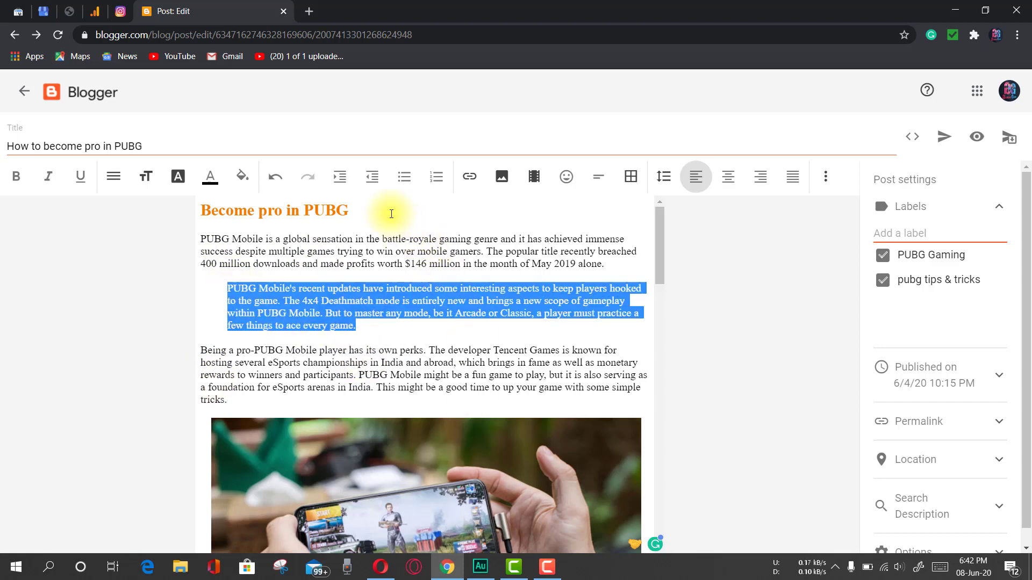
click(370, 181)
click(341, 316)
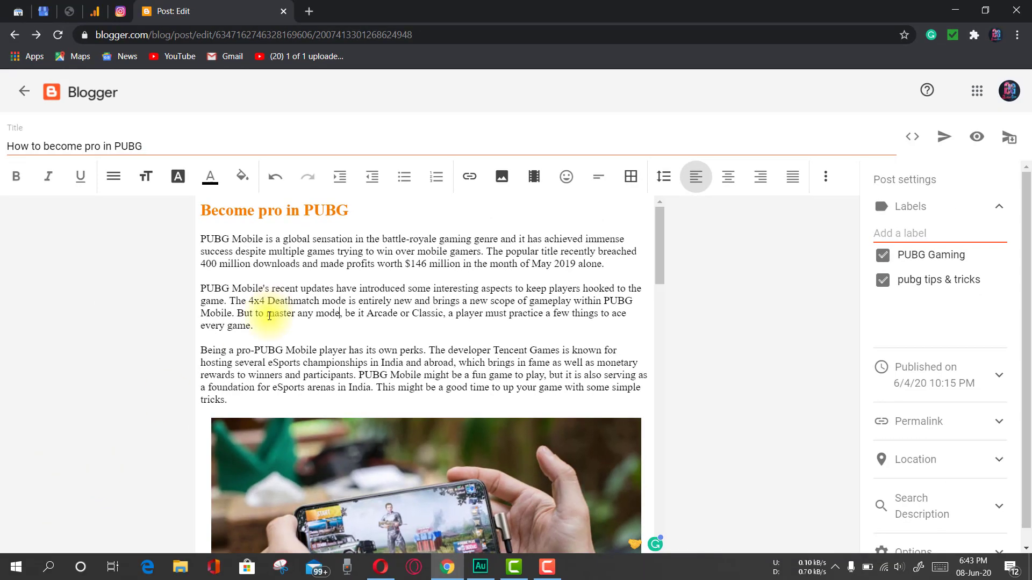
Increase the indent of all three introductory paragraphs by one level and decrease it again.
drag(231, 400, 180, 243)
click(334, 183)
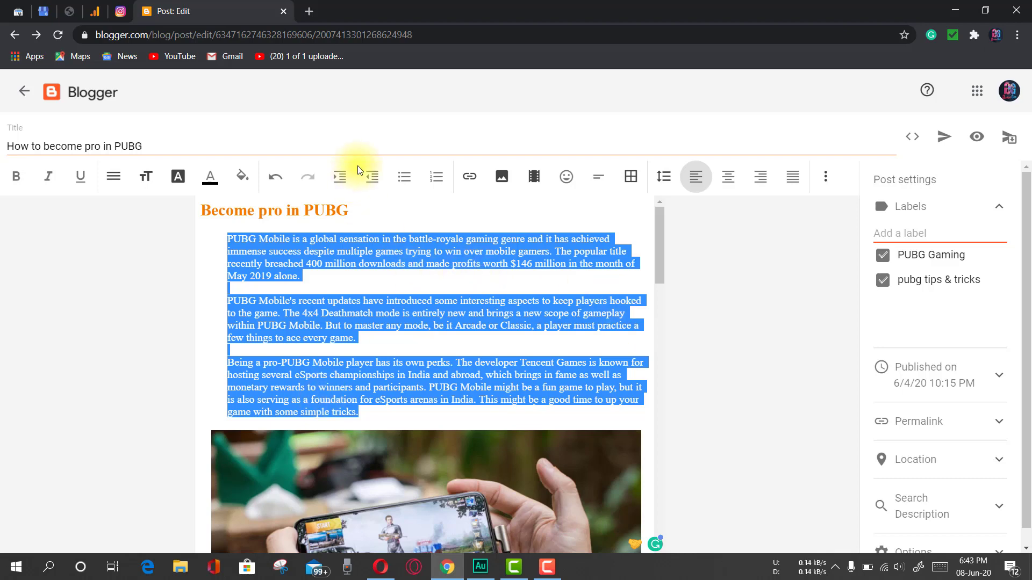
click(371, 180)
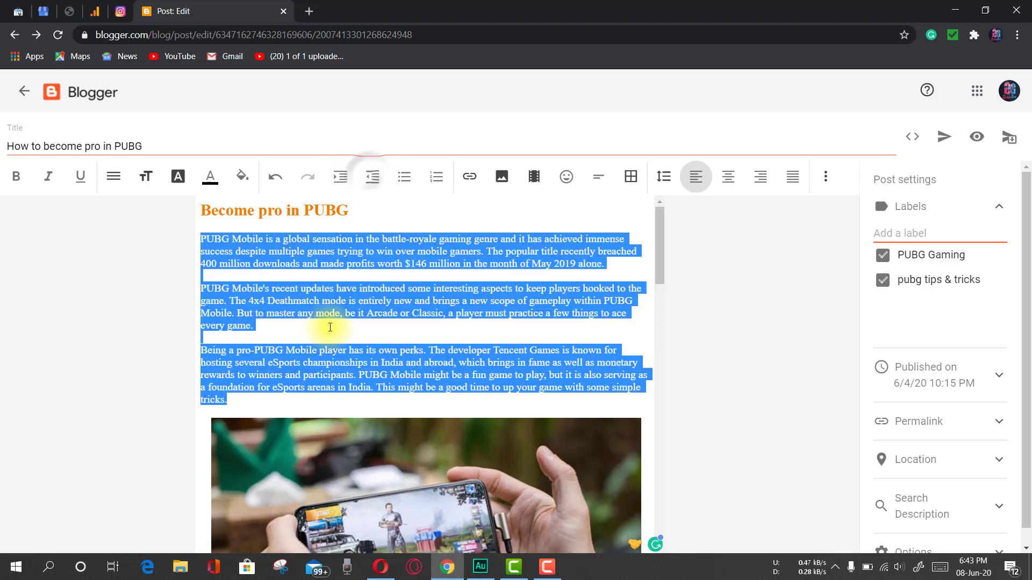
click(456, 325)
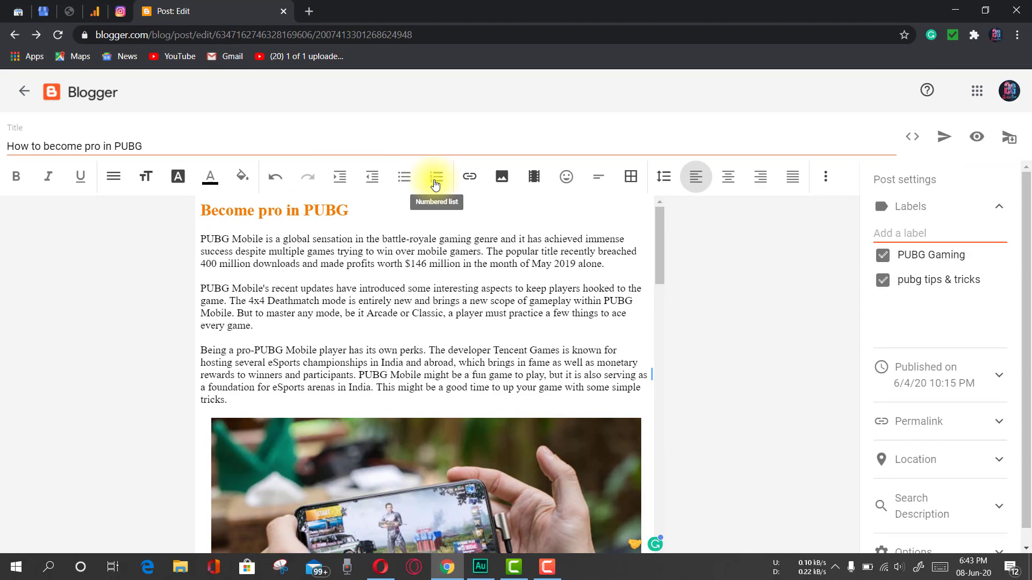
Copy the "1.Getting started" heading and add an empty line between the first image and that heading.
scroll(408, 436, down, 15)
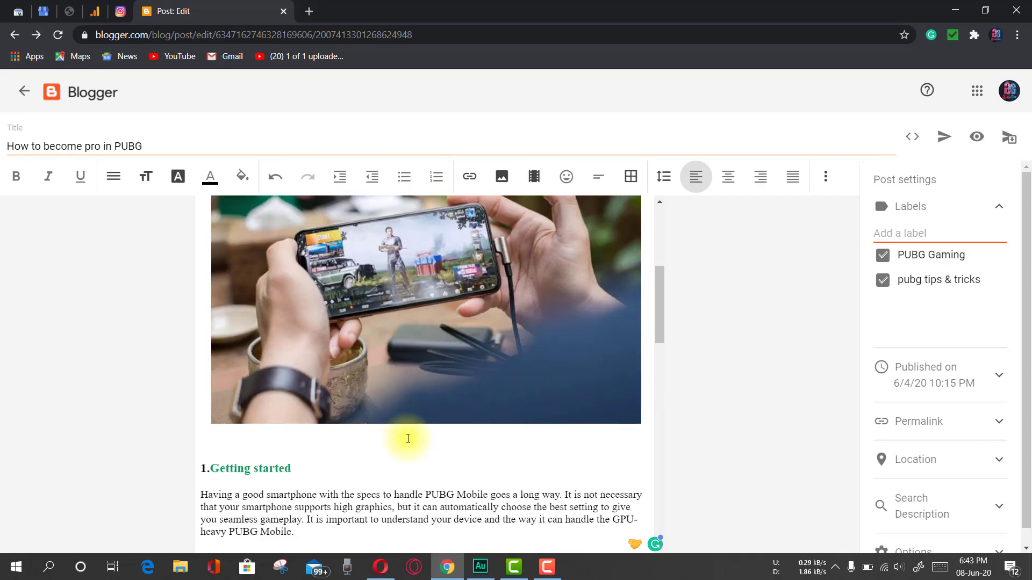
scroll(408, 436, down, 3)
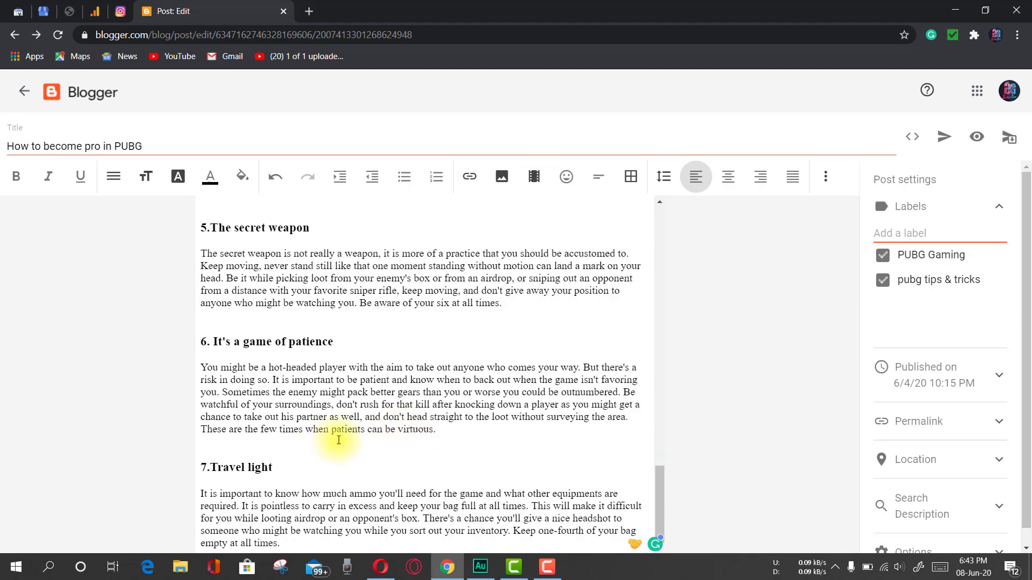
scroll(339, 440, up, 10)
scroll(339, 440, up, 7)
scroll(276, 394, down, 3)
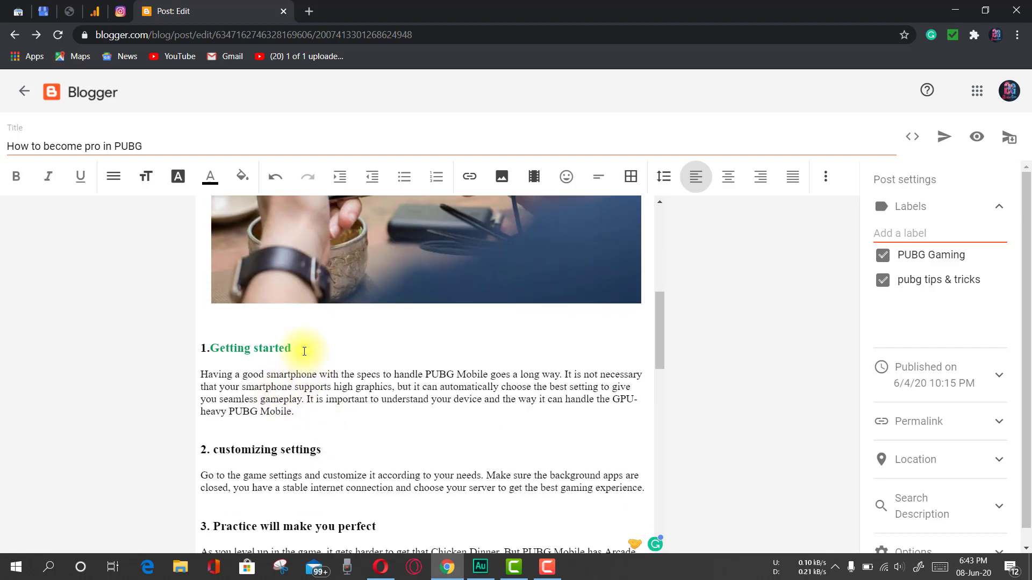
drag(296, 349, 192, 344)
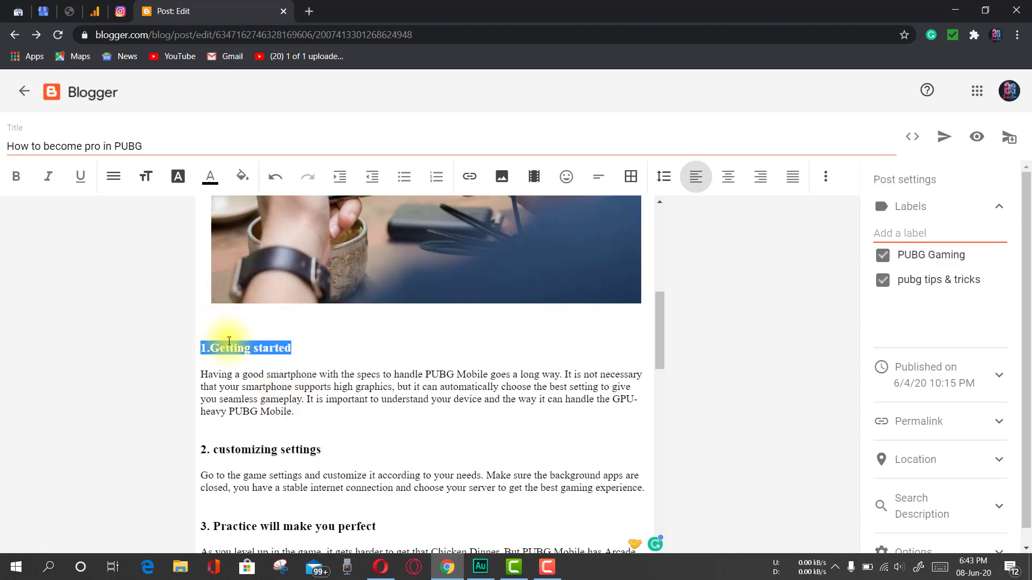
key(ctrl+c)
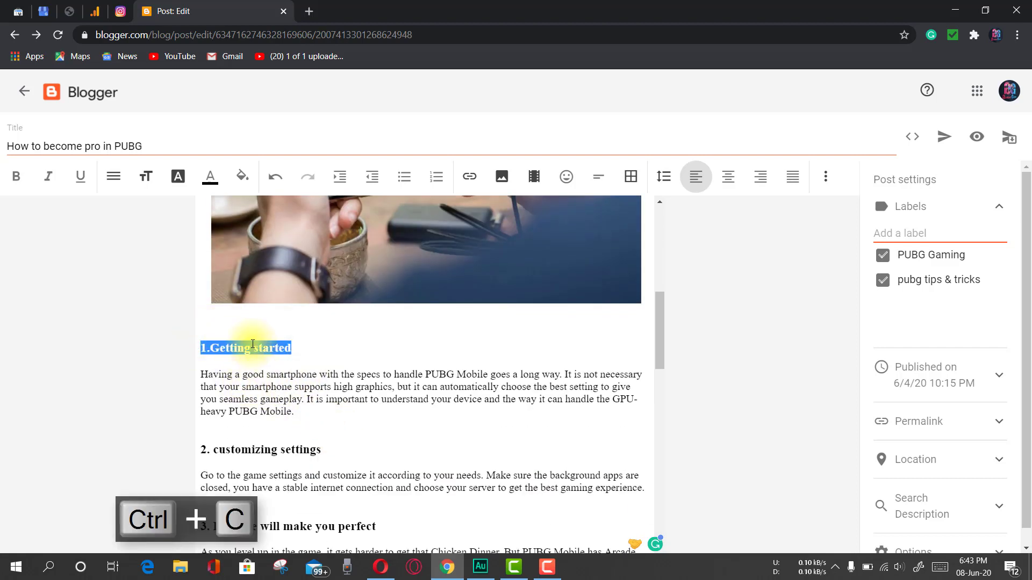
click(237, 326)
key(Return)
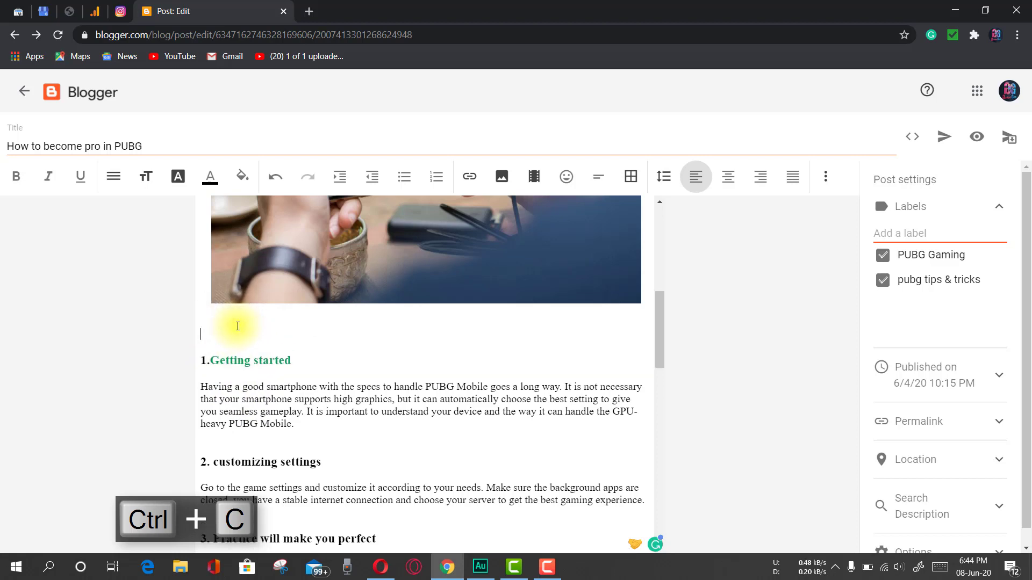
Copy the "Getting started" heading text without its number and paste it on the empty line below the first image.
drag(291, 362, 210, 361)
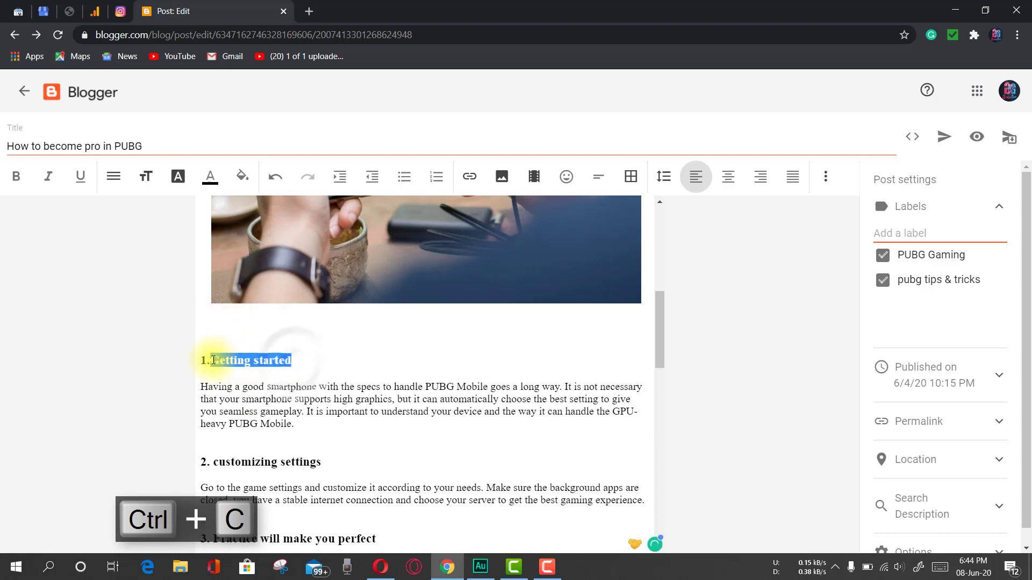
right_click(238, 361)
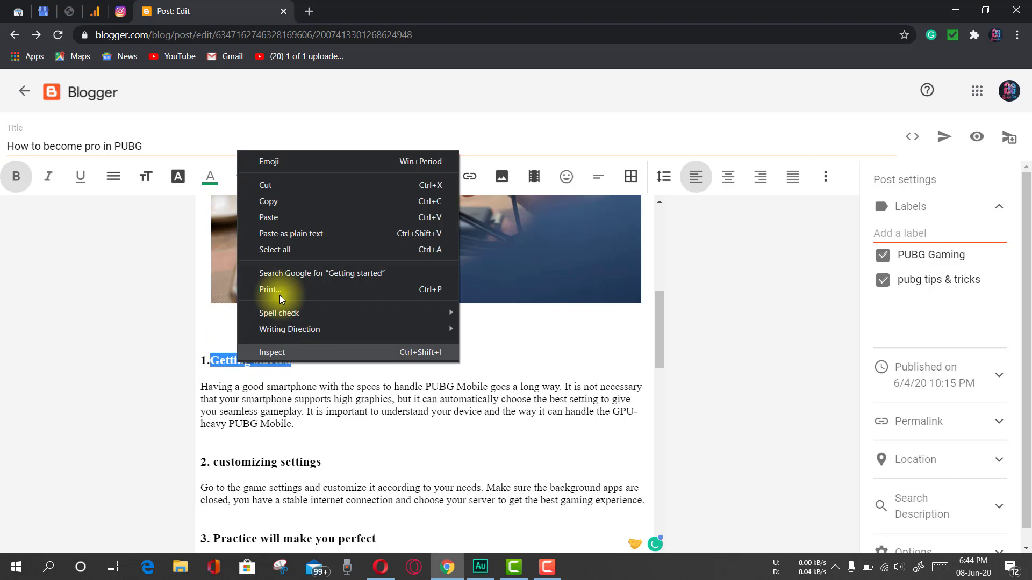
click(290, 198)
click(227, 338)
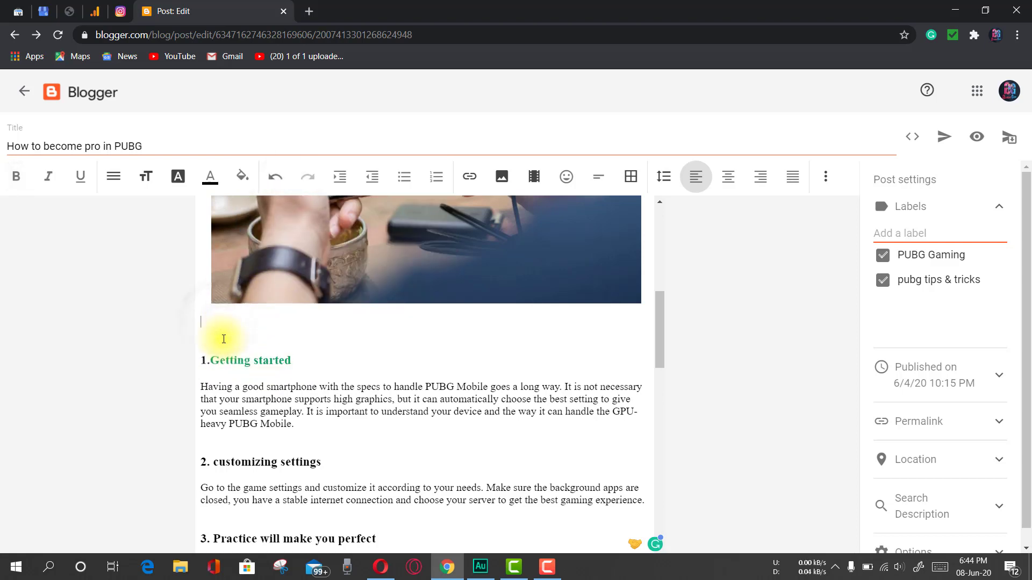
key(ctrl+v)
Copy the section 2 heading text "customizing settings" and paste it below the copied "Getting started" line.
drag(323, 489, 213, 492)
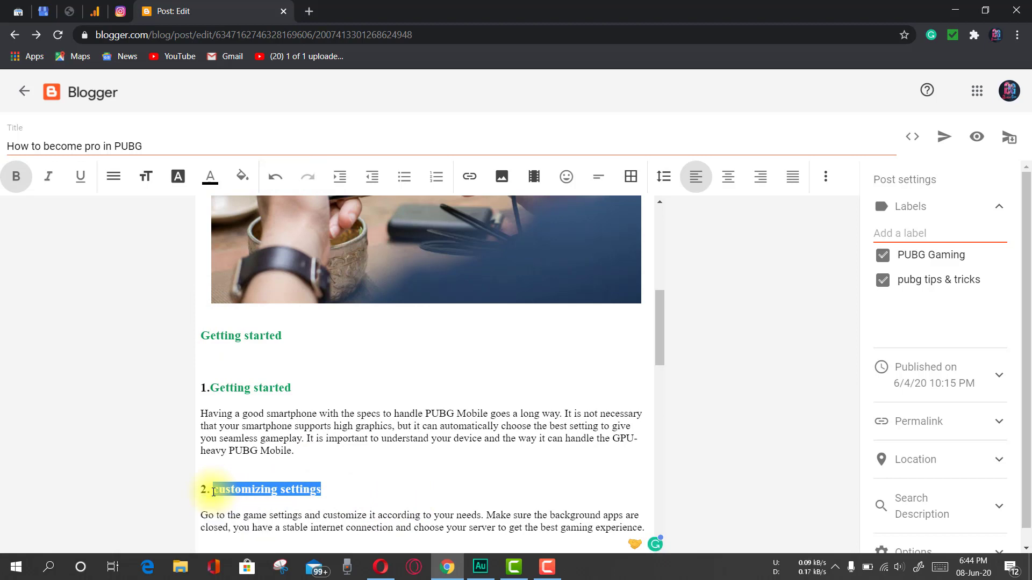
scroll(415, 426, down, 3)
scroll(283, 387, up, 4)
key(ctrl+v)
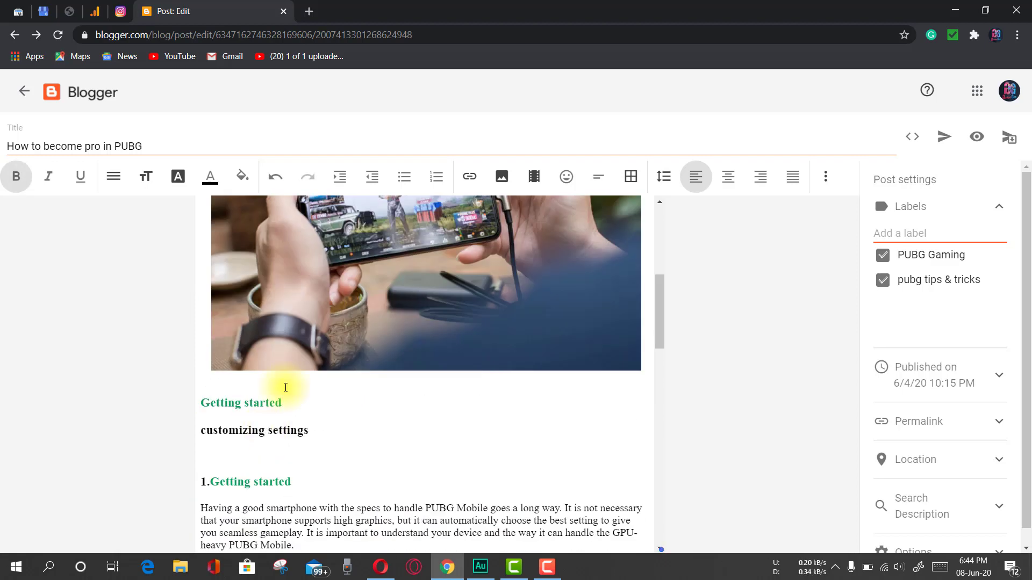
Copy the heading texts "Practice will make you perfect" and "Plan ahead and stick with your team" into the topic lines below the first image.
scroll(404, 460, down, 3)
key(ctrl+c)
scroll(301, 482, up, 3)
key(ctrl+v)
key(ctrl+v)
Copy the section 5 heading text "The secret weapon" and paste it at the end of the topic lines below the first image.
scroll(376, 392, down, 3)
scroll(375, 392, down, 10)
drag(309, 415, 211, 414)
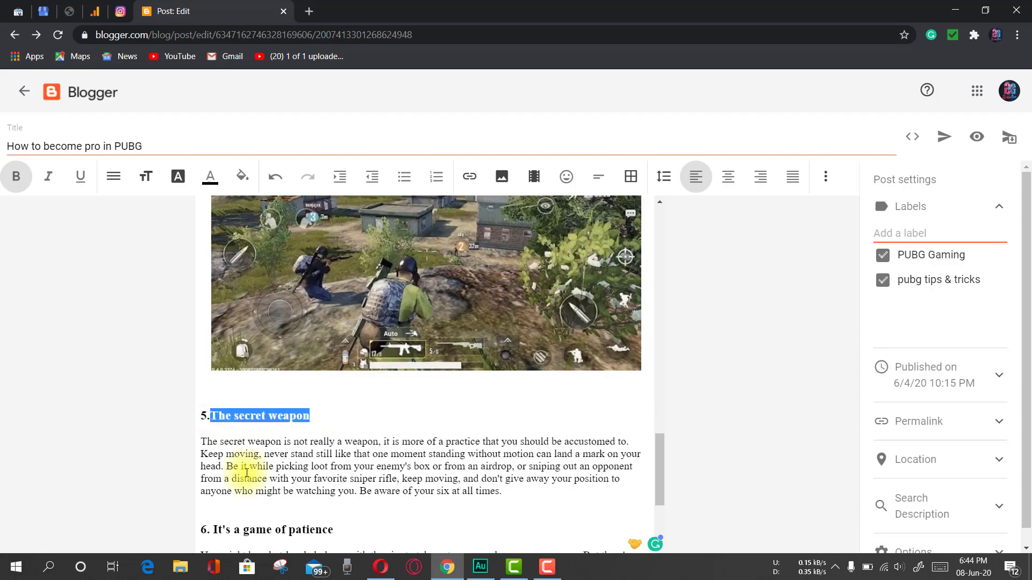
key(ctrl+c)
scroll(242, 450, up, 10)
scroll(290, 382, down, 4)
scroll(315, 408, down, 12)
scroll(353, 339, up, 17)
key(ctrl+v)
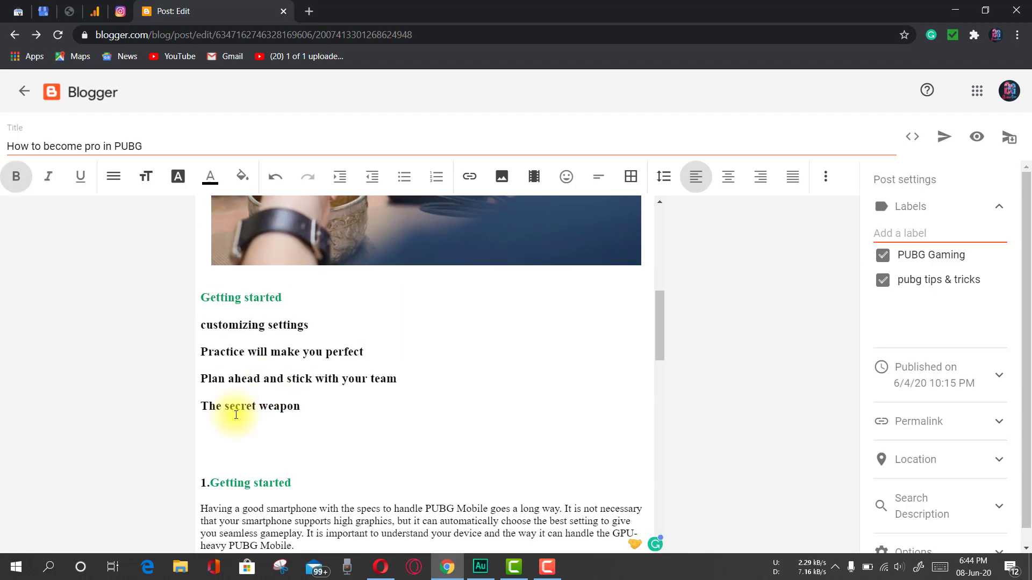
Copy the heading texts "It's a game of patience" and "Travel light" to the end of the topic lines below the first image.
scroll(295, 405, down, 8)
scroll(426, 460, down, 9)
scroll(326, 325, up, 15)
key(ctrl+v)
scroll(323, 328, down, 15)
drag(272, 467, 210, 468)
key(ctrl+c)
scroll(301, 430, up, 15)
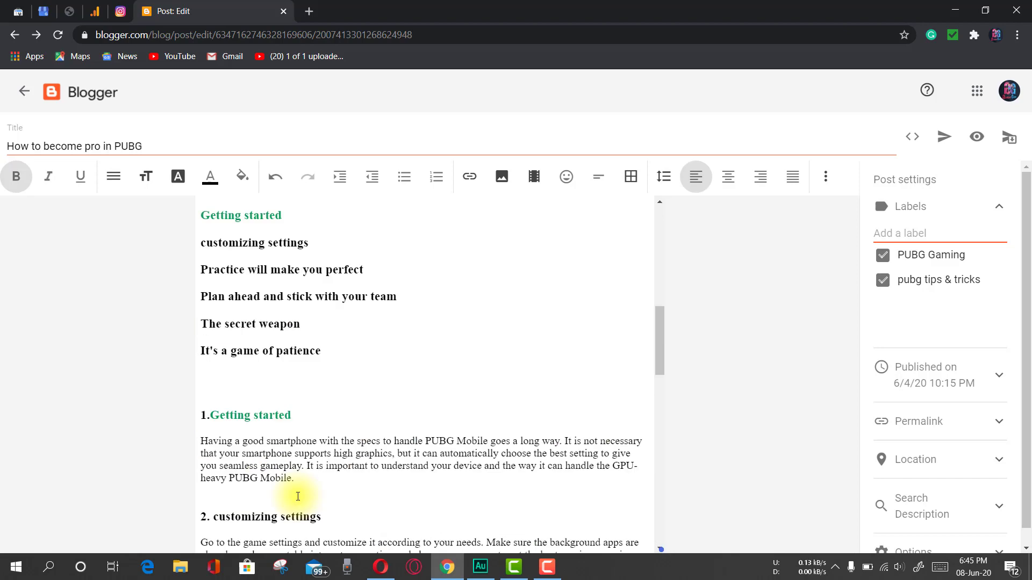
key(ctrl+v)
Make the copied "Getting started" topic line black and add the line "Topics Covered:" above it.
triple_click(283, 352)
click(202, 350)
key(Return)
key(Up)
text(Topics Covered:)
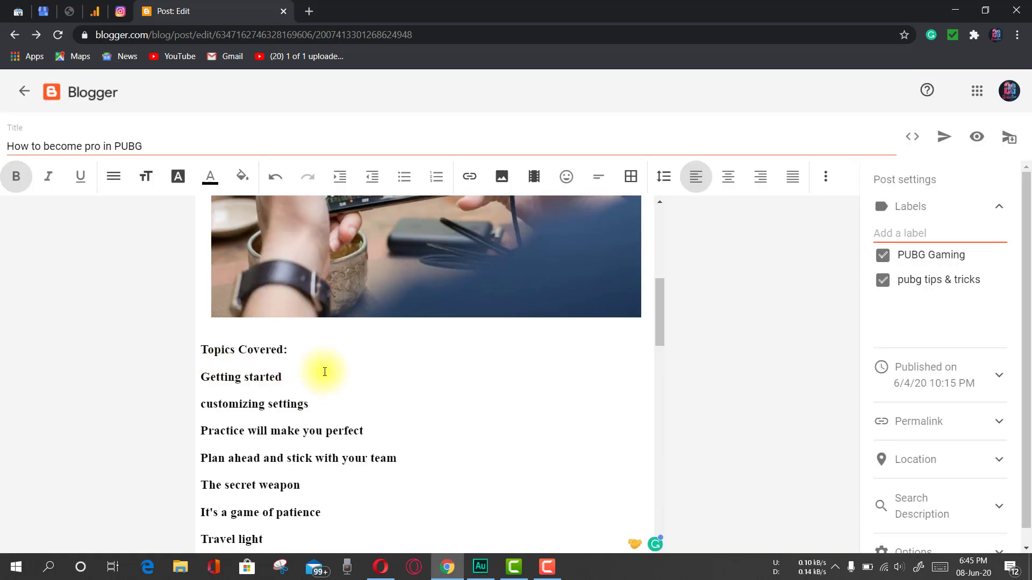
Review the topic lines and check the heading style of the "1.Getting started" section heading.
scroll(358, 397, down, 3)
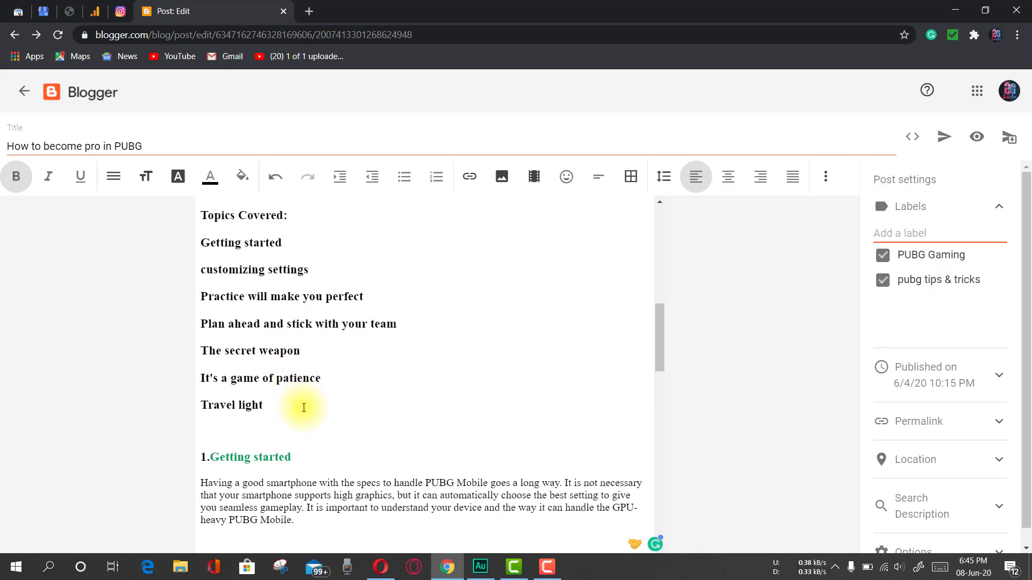
scroll(299, 404, down, 4)
scroll(327, 430, up, 5)
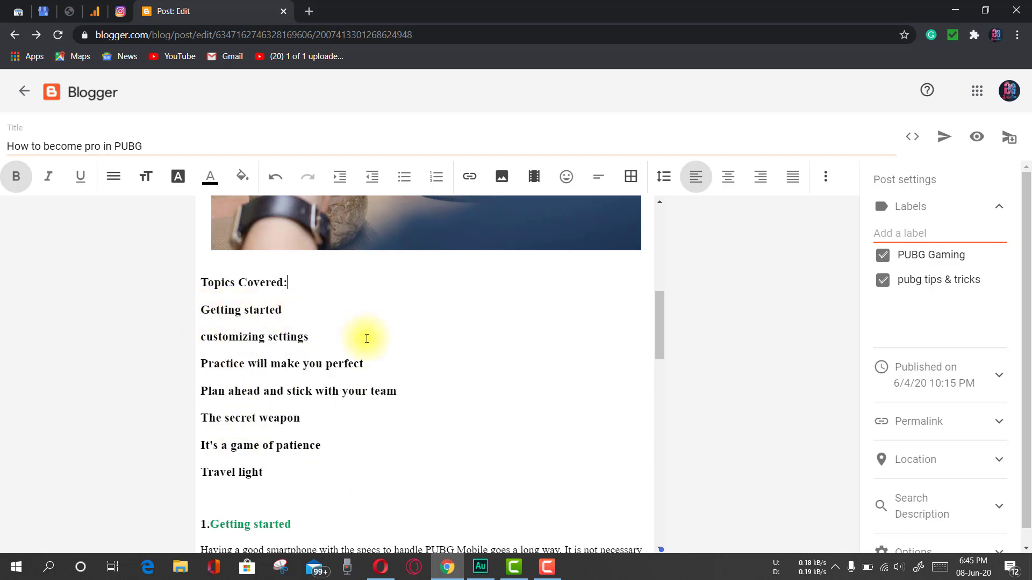
scroll(288, 476, down, 3)
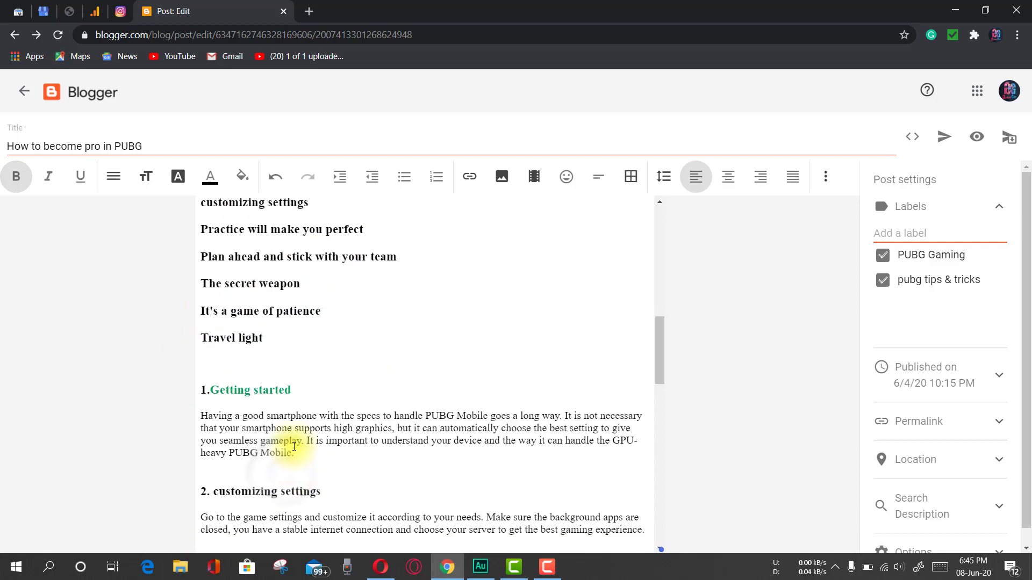
drag(285, 382, 245, 382)
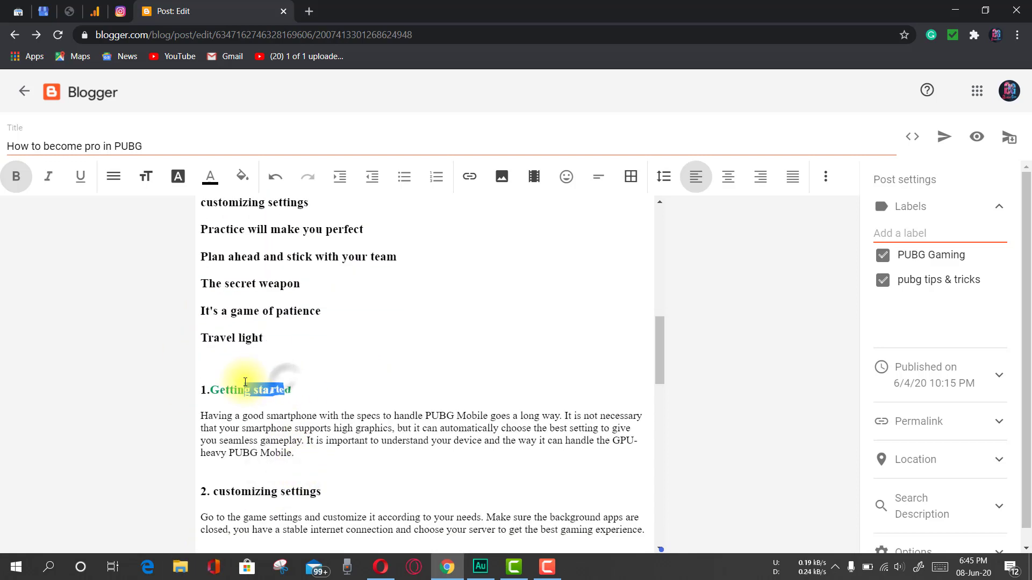
click(111, 175)
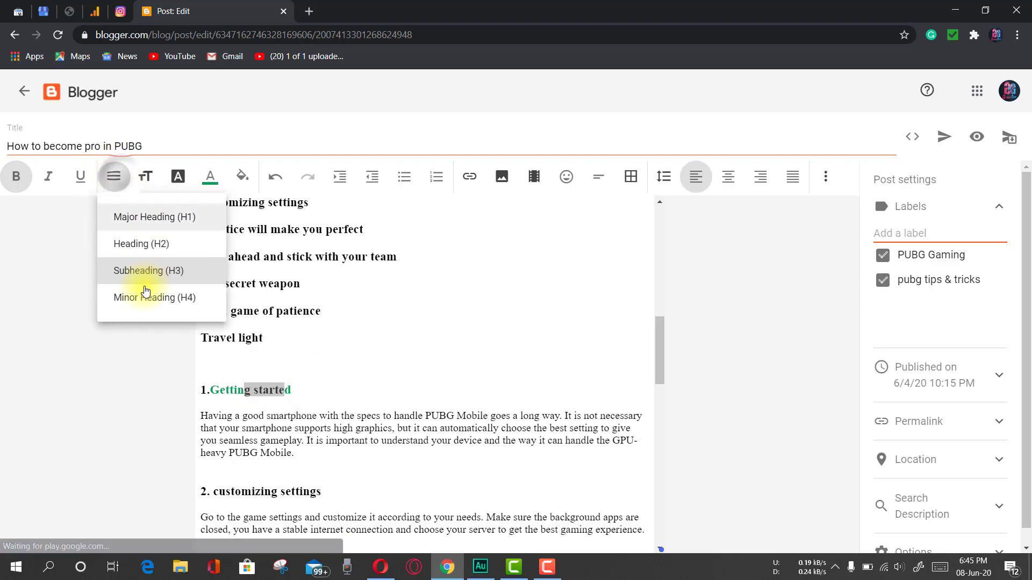
click(360, 298)
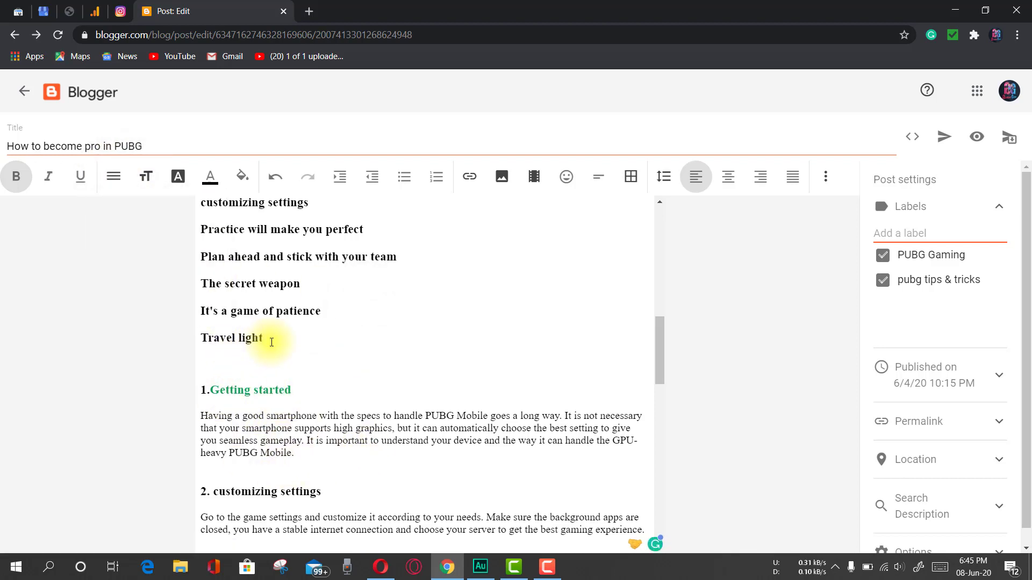
Apply the Minor Heading (H4) style to the "Topics Covered:" line and all topic lines below it.
drag(266, 338, 200, 364)
click(113, 175)
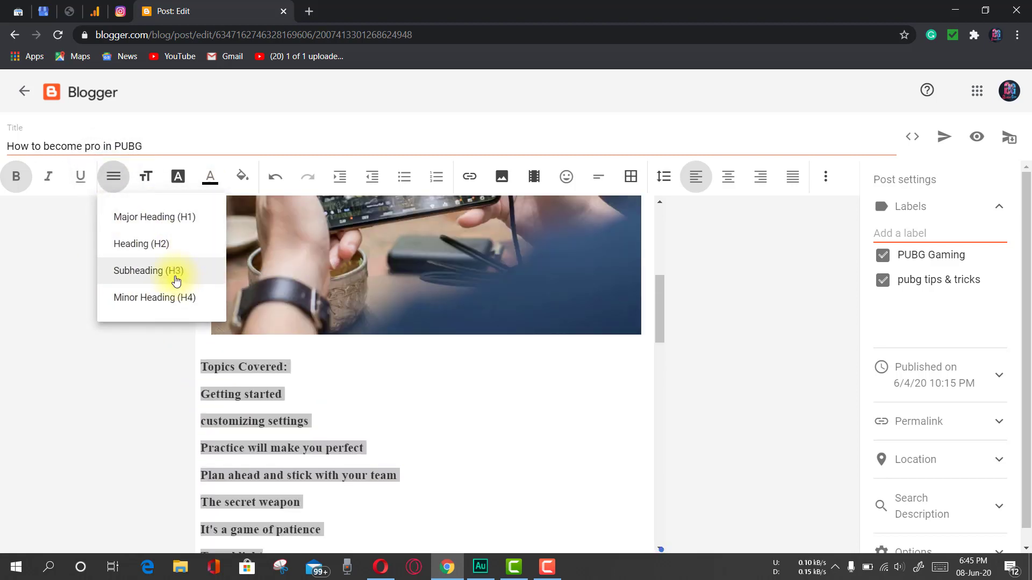
click(178, 298)
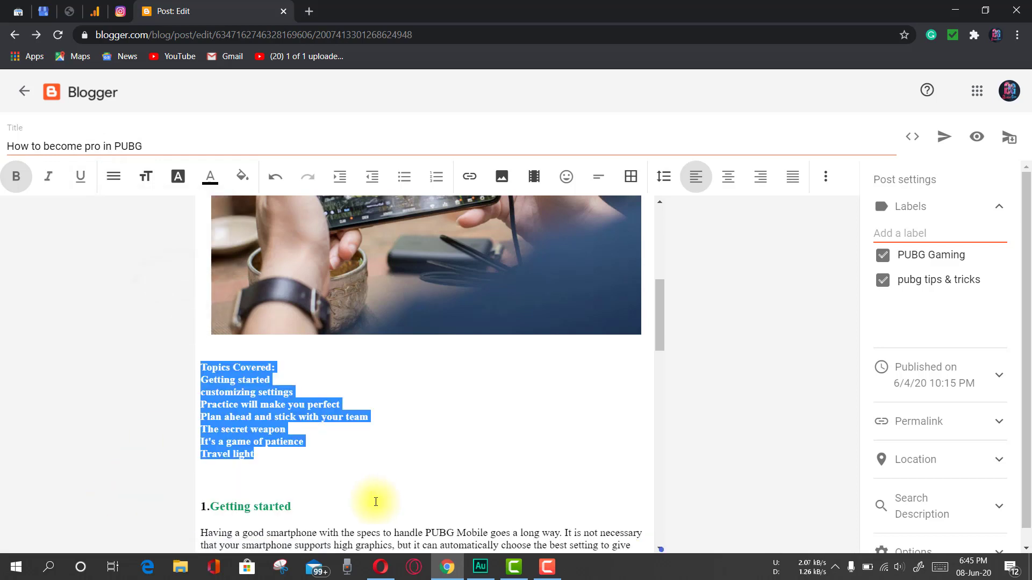
click(335, 454)
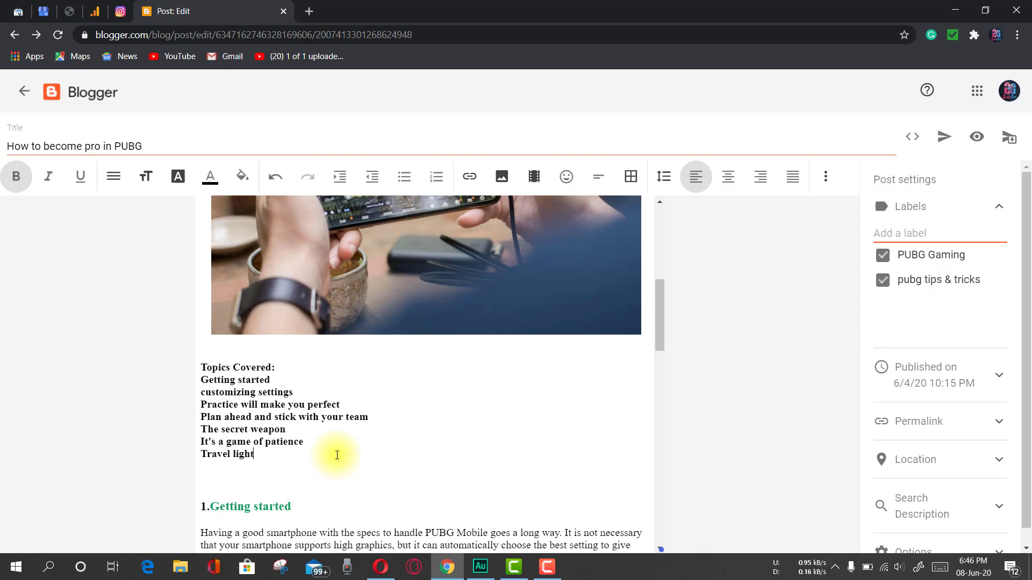
Turn the topic lines from "Getting started" to "Travel light" into a bulleted list.
drag(255, 455, 195, 364)
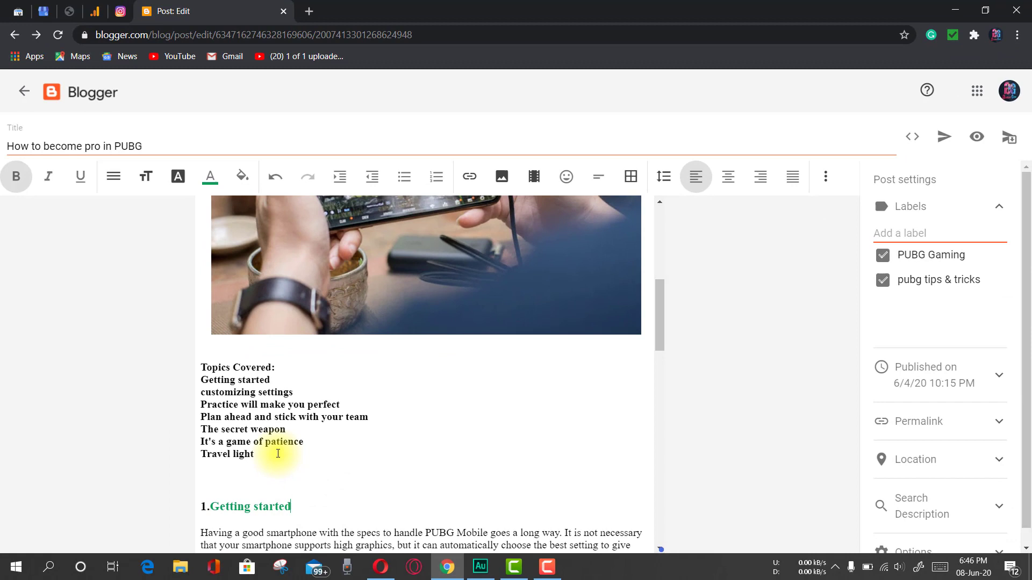
drag(276, 454, 201, 383)
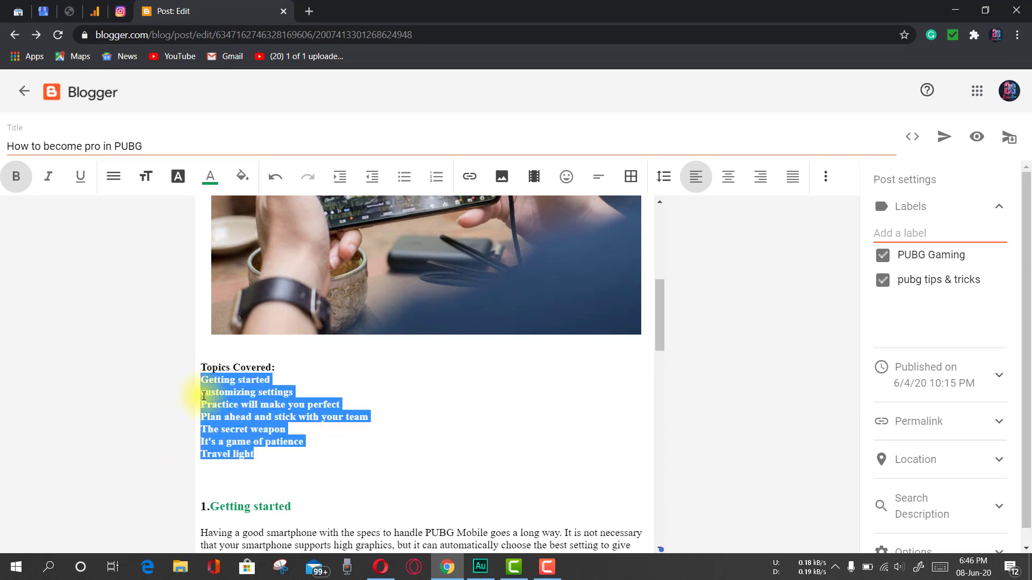
click(405, 179)
click(428, 416)
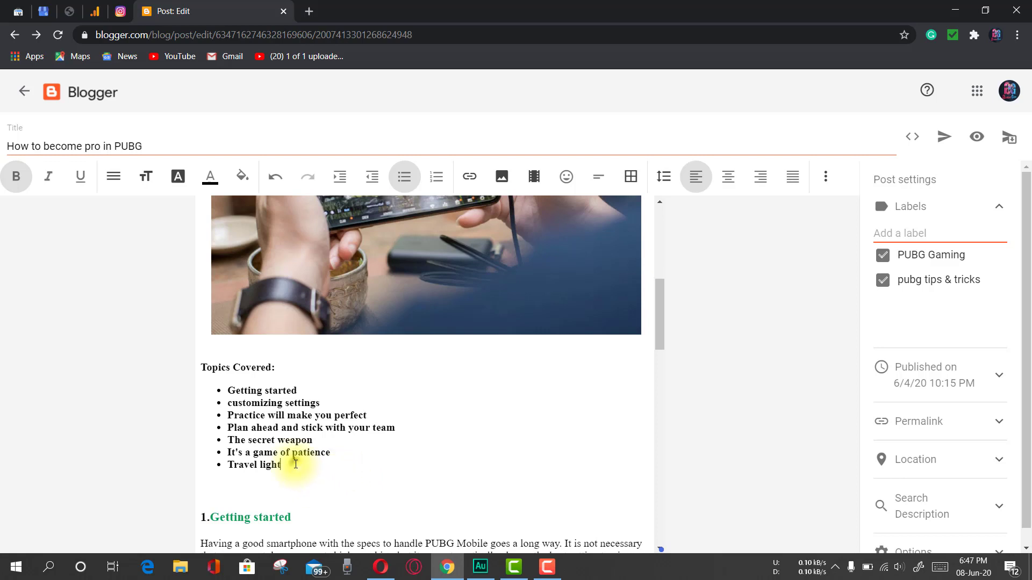
Cut the "Topics Covered:" line and its bulleted list from below the first image.
drag(290, 463, 197, 372)
right_click(209, 372)
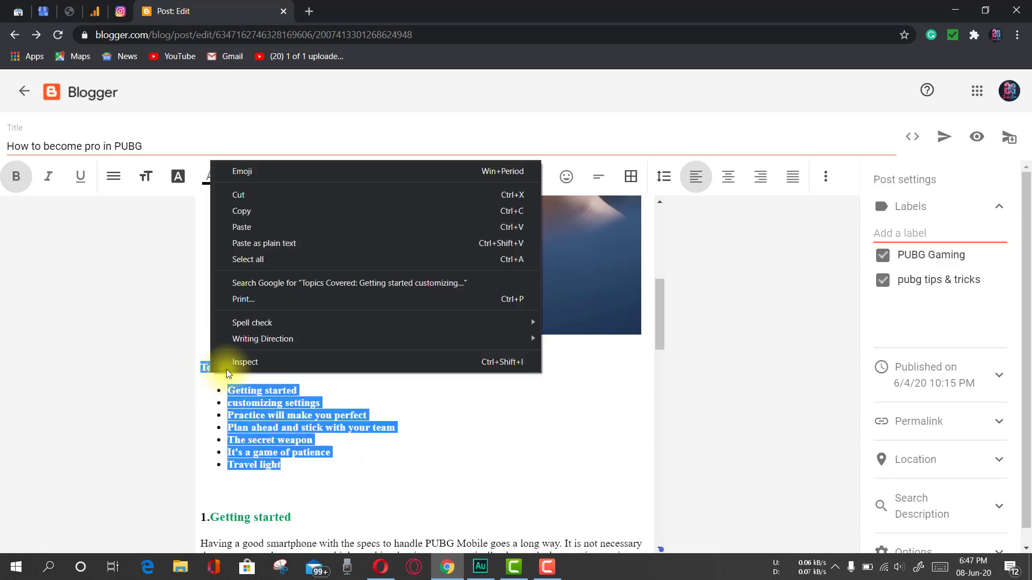
click(249, 196)
scroll(377, 393, down, 4)
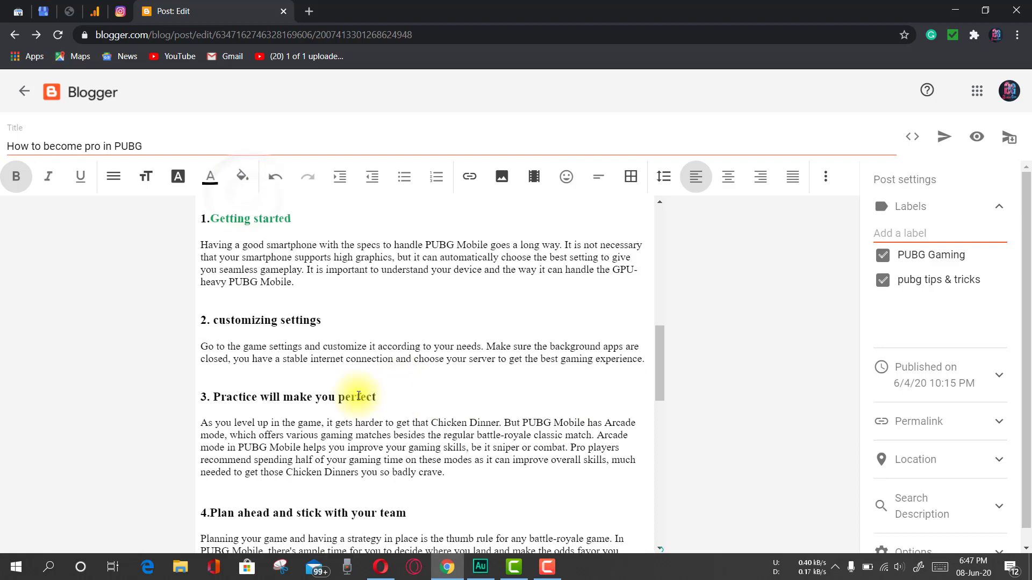
click(313, 283)
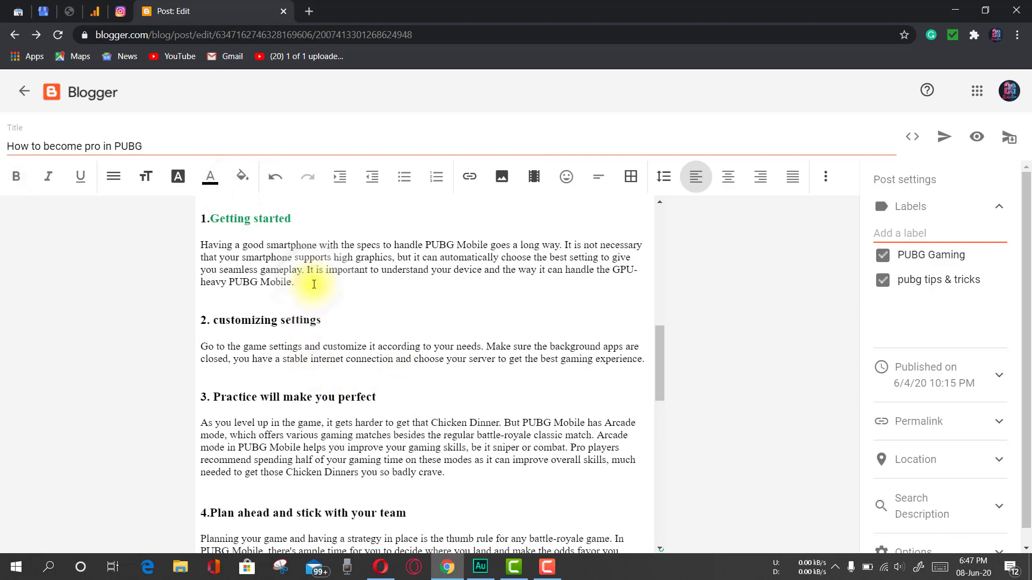
Paste the "Topics Covered:" block below the "Getting started" paragraph and turn its bullets into a numbered list.
key(Return)
key(ctrl+v)
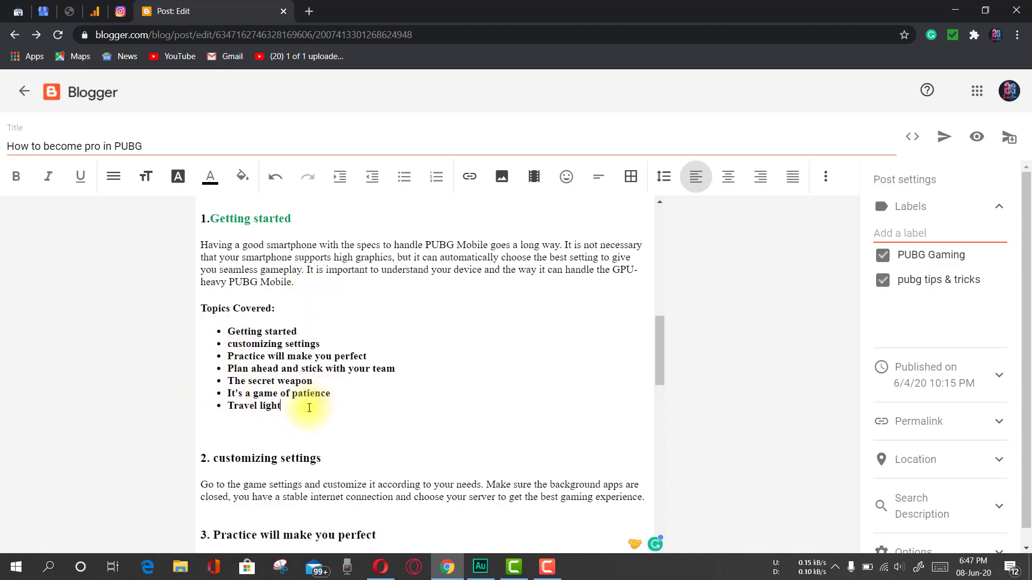
drag(309, 408, 223, 329)
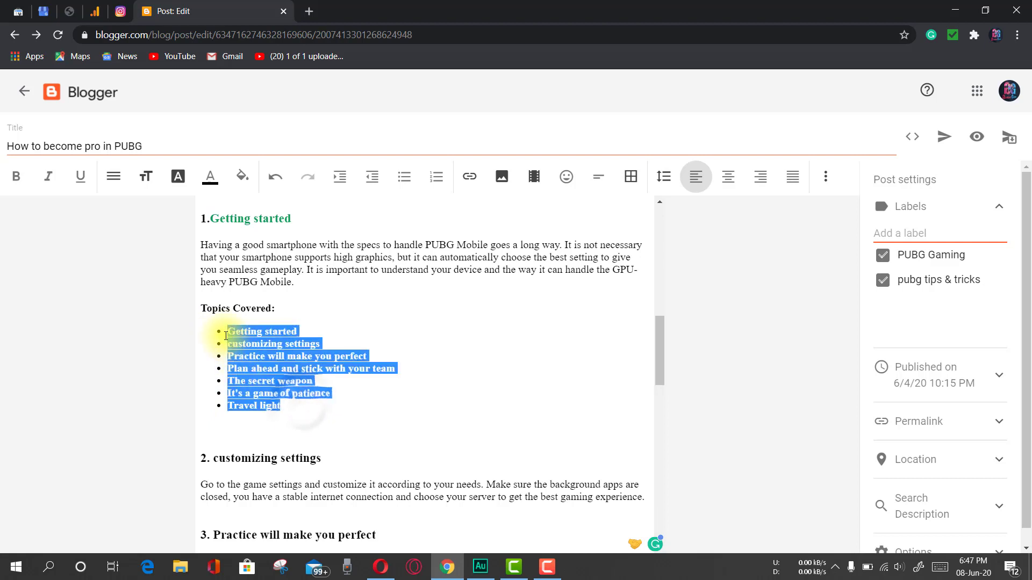
click(440, 186)
click(443, 345)
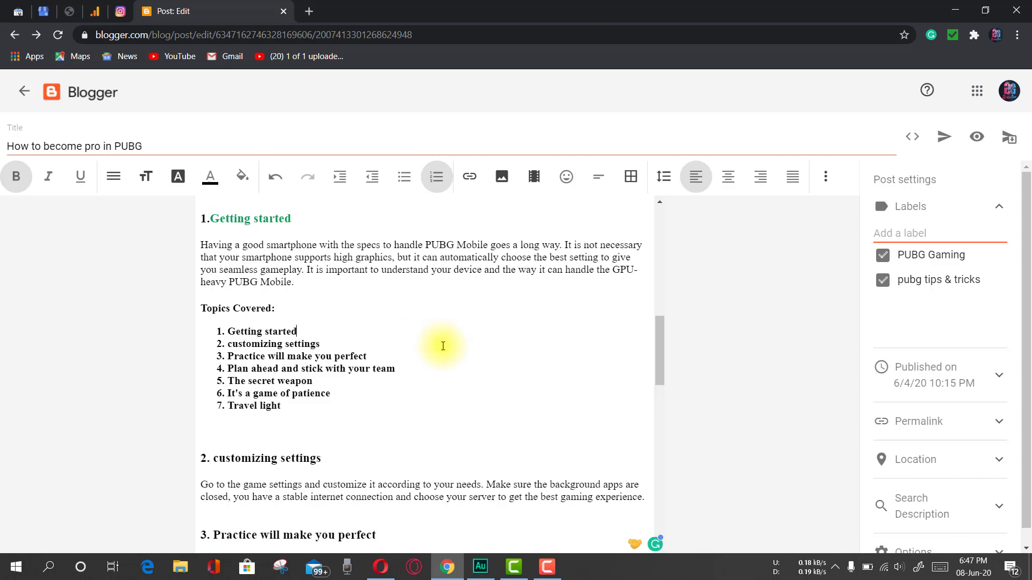
Undo the numbered list, the paste and the cut of the "Topics Covered:" block.
key(ctrl+z)
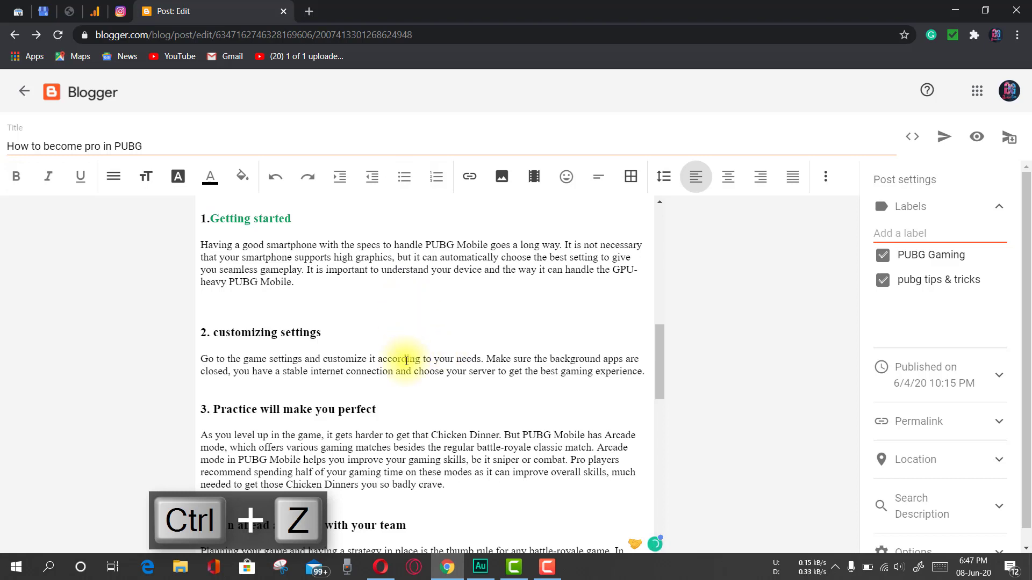
scroll(407, 387, up, 5)
key(ctrl+z)
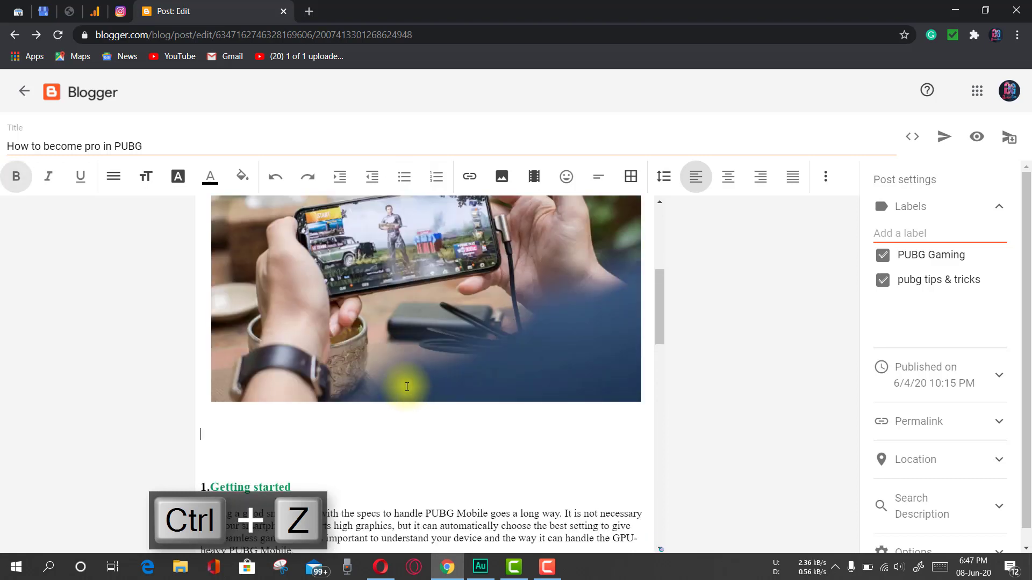
key(ctrl+z)
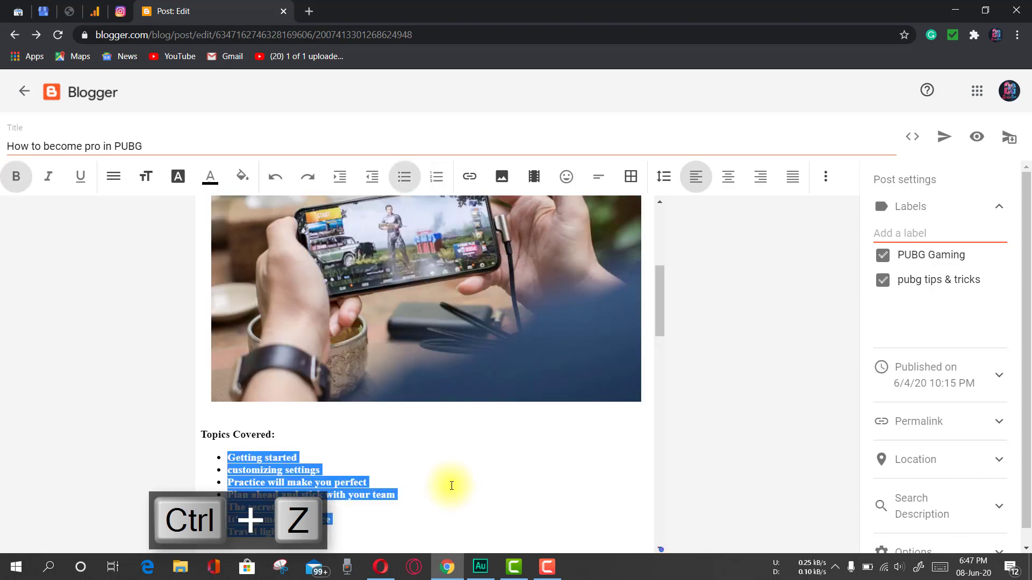
key(ctrl+z)
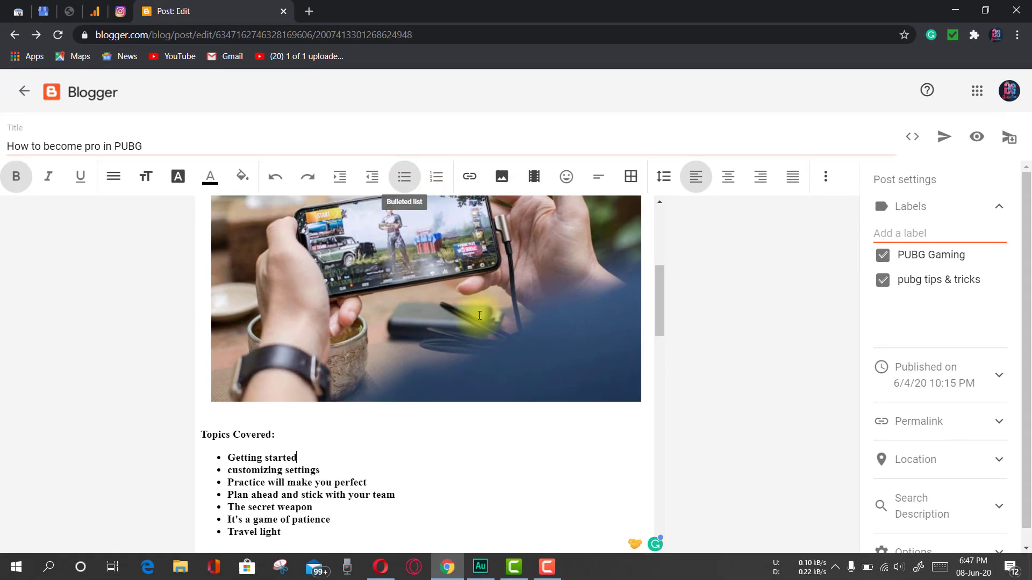
Add an empty line at the end of the post, after the "Travel light" paragraph.
scroll(479, 316, up, 5)
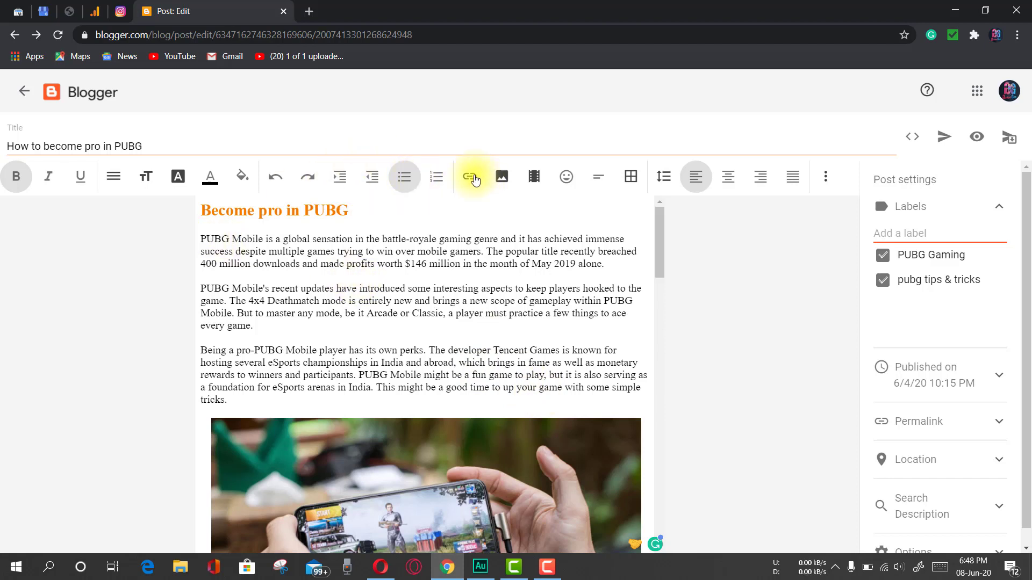
scroll(478, 396, down, 10)
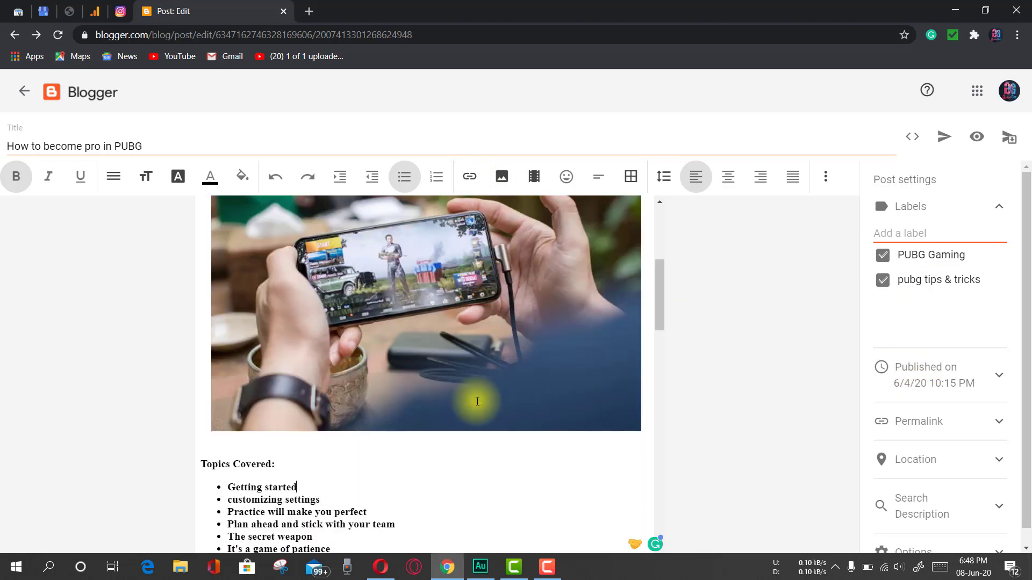
scroll(477, 401, down, 5)
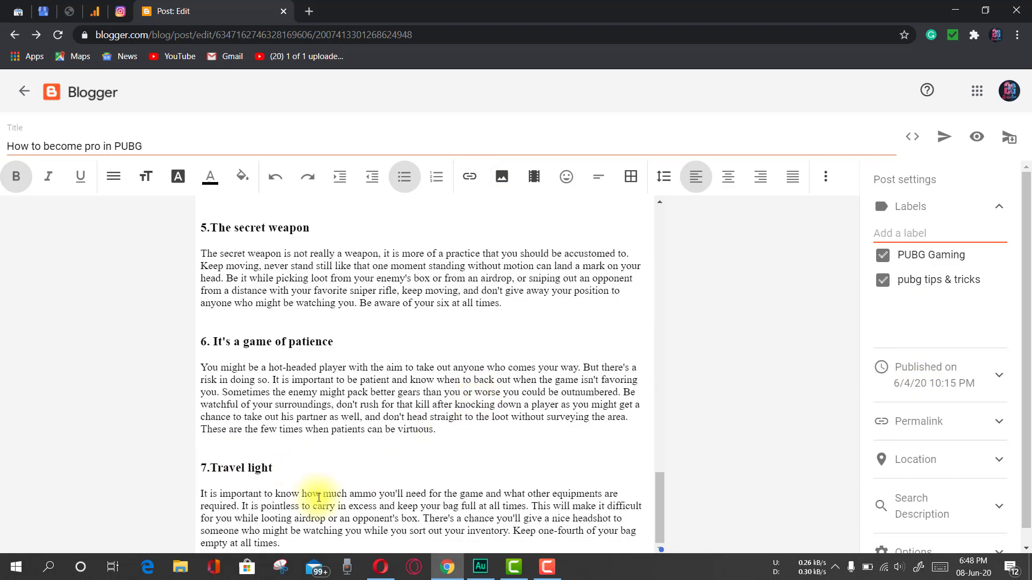
click(294, 545)
key(Return)
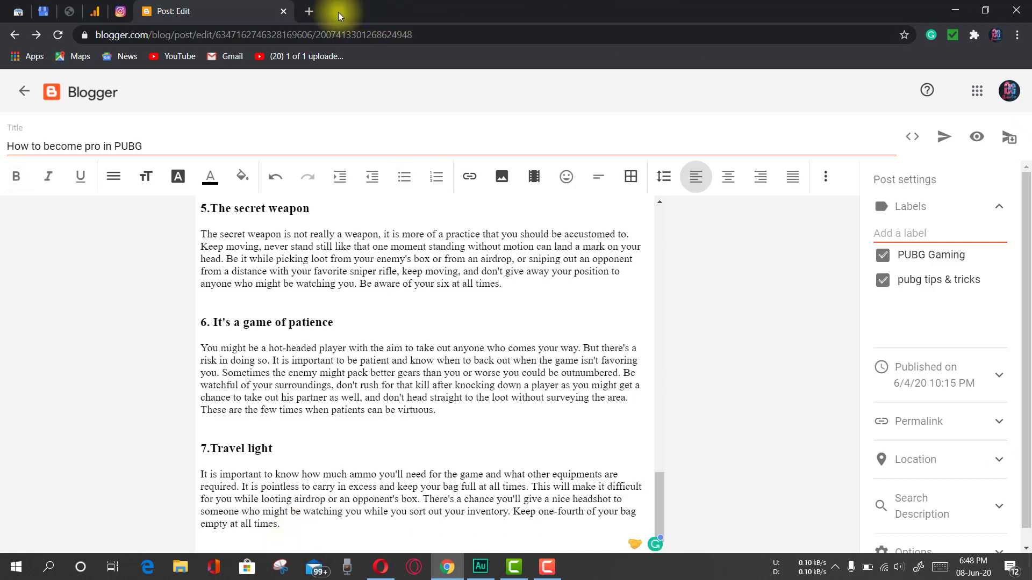
Open the GadgetGuys home page in a new browser tab and look over it.
click(308, 12)
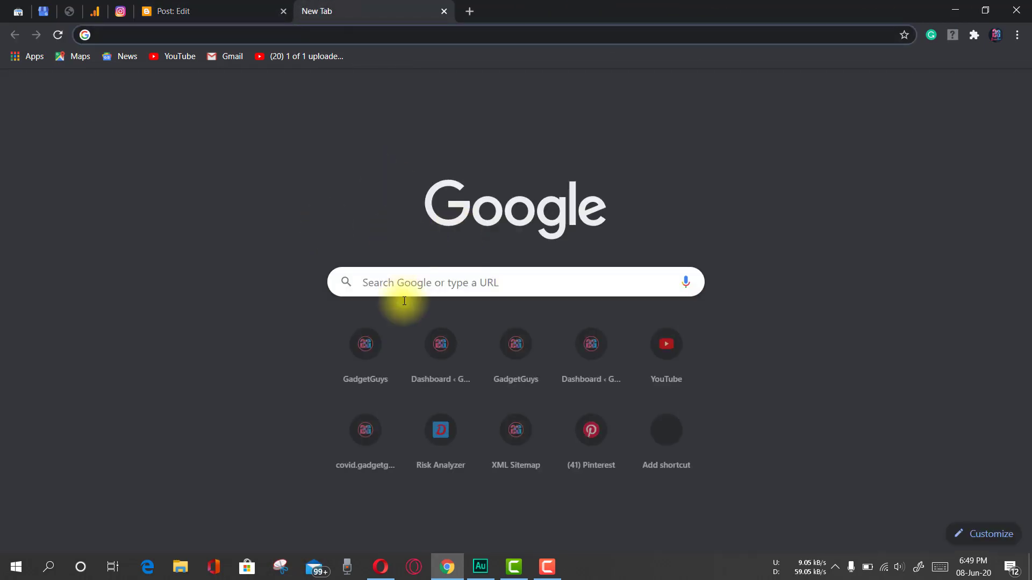
click(377, 356)
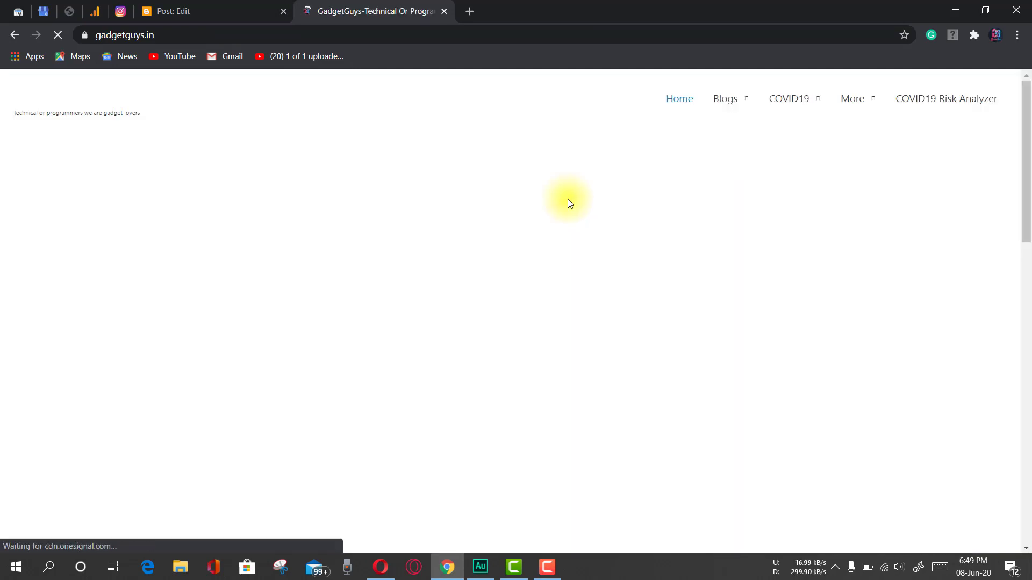
scroll(506, 276, down, 4)
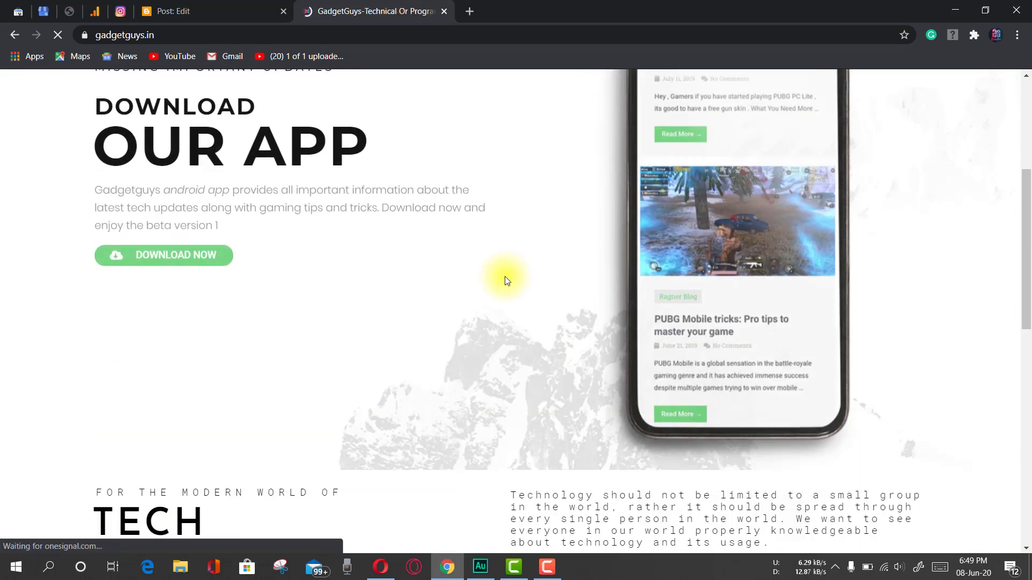
scroll(504, 288, up, 4)
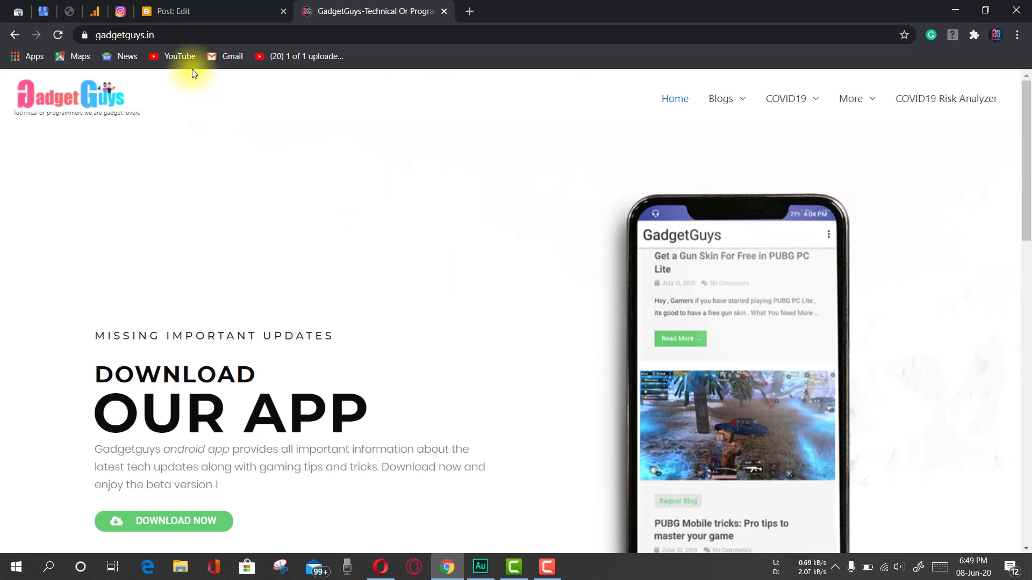
Copy the gadgetguys.in site address and switch back to the Blogger post editor.
click(178, 34)
right_click(141, 34)
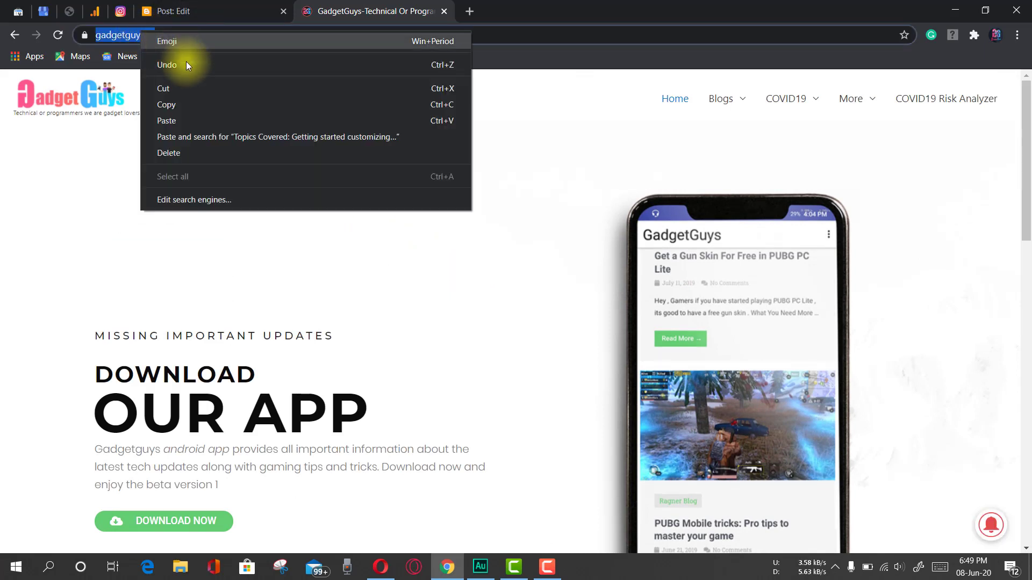
click(202, 99)
click(187, 6)
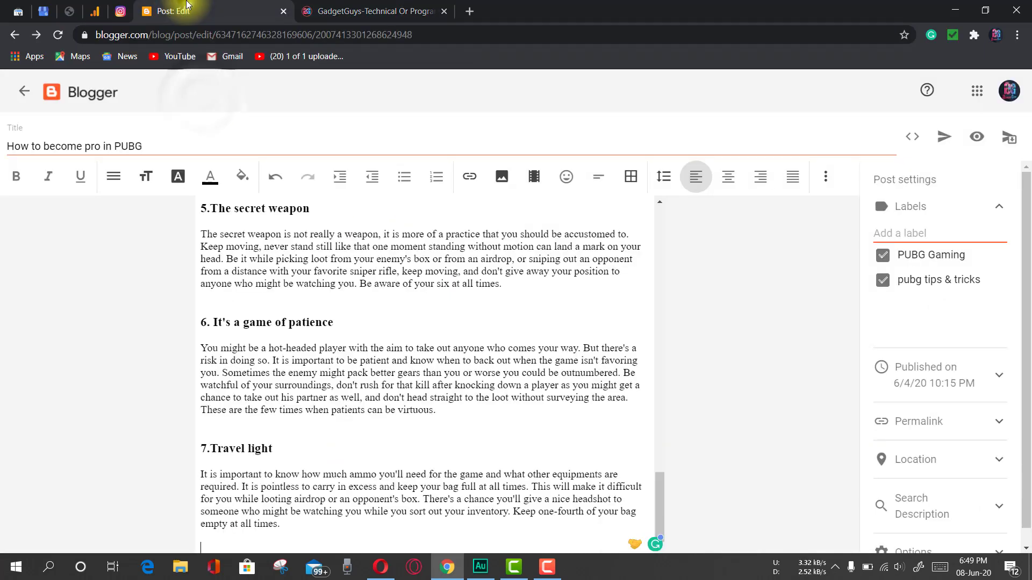
click(376, 11)
click(221, 11)
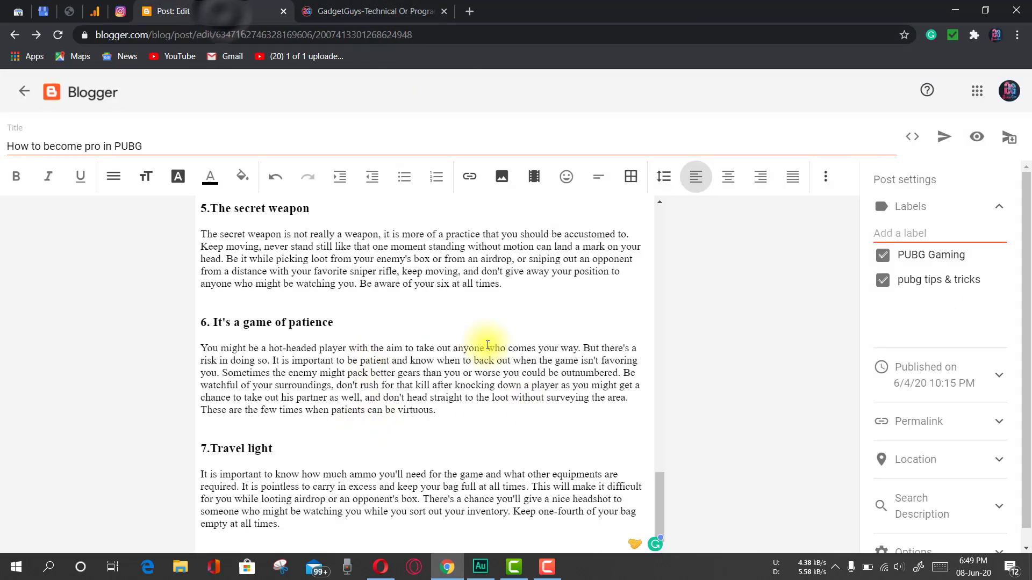
Upload "gg logo round (small).png" from the desktop folder "Gadgetguys Logo" and insert it at the end of the post.
scroll(380, 529, down, 1)
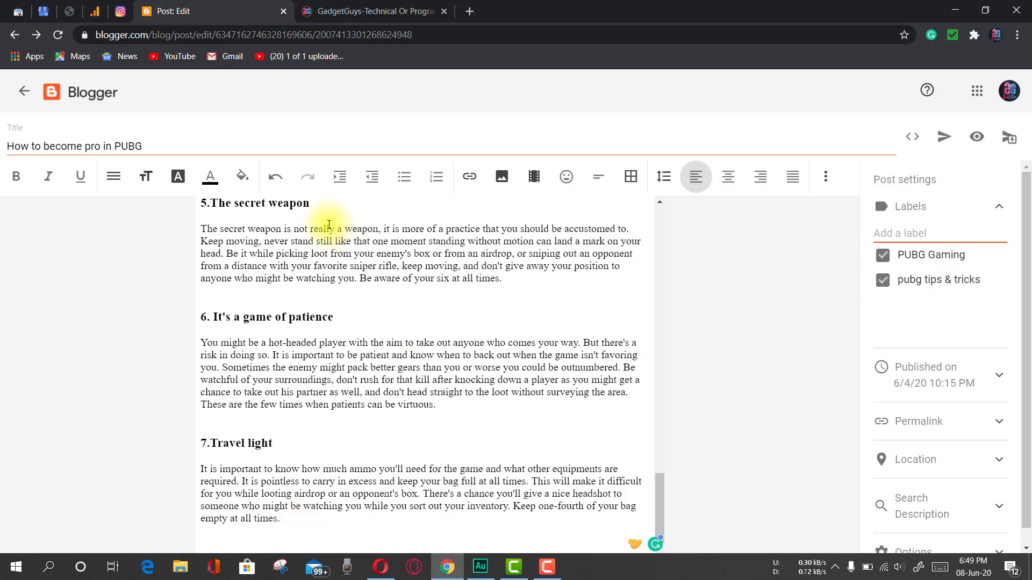
click(502, 179)
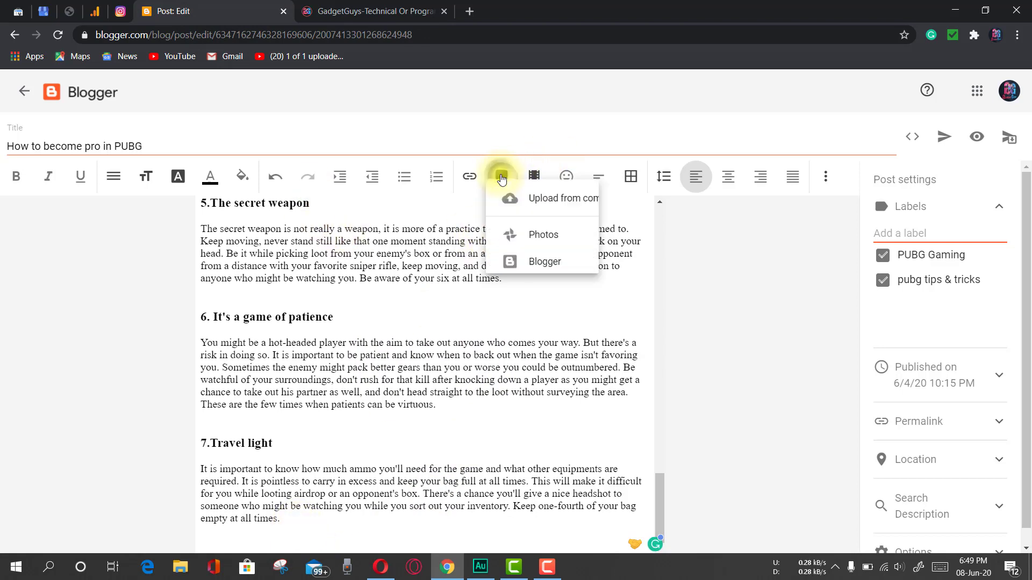
click(559, 293)
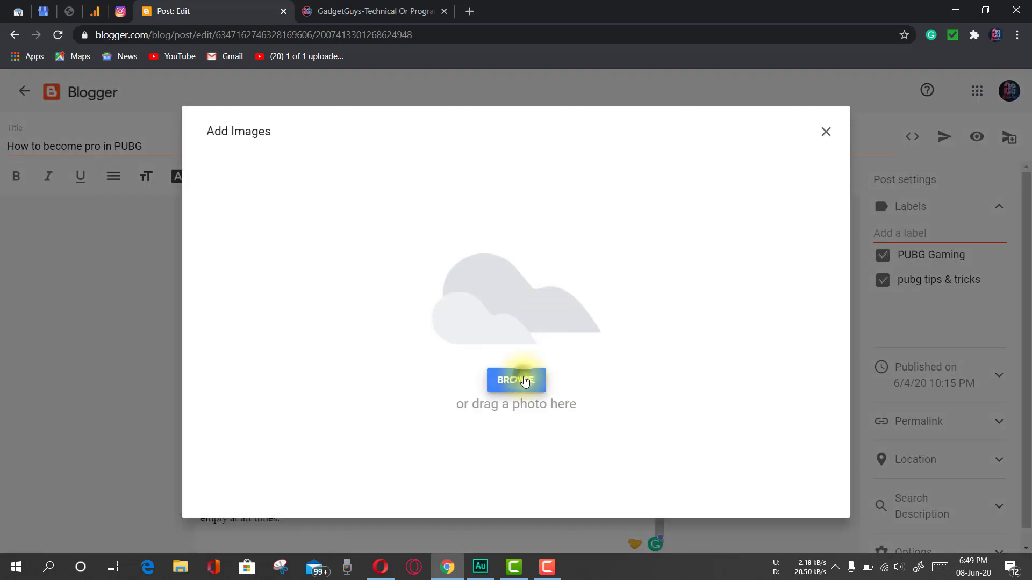
click(525, 381)
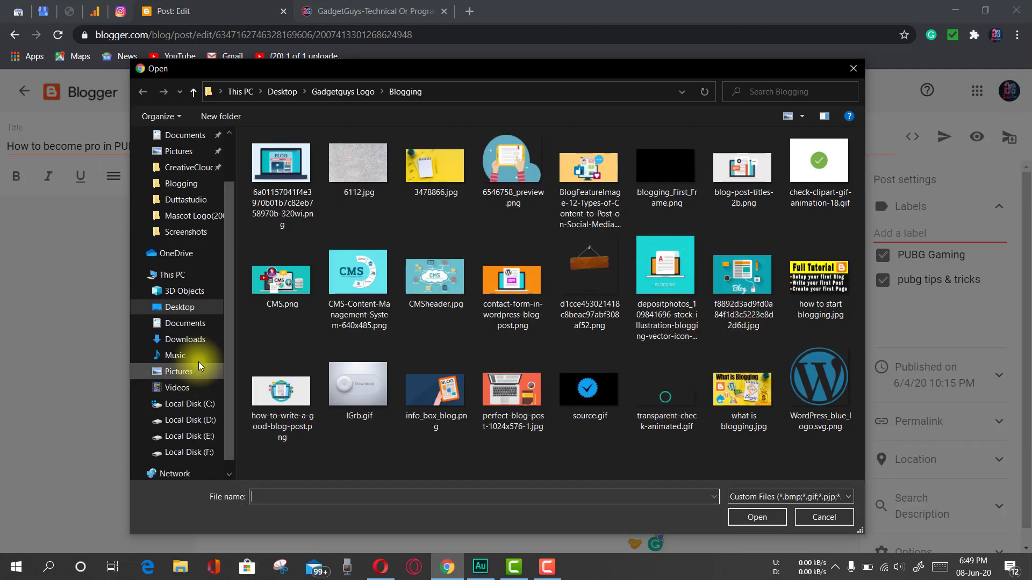
click(180, 307)
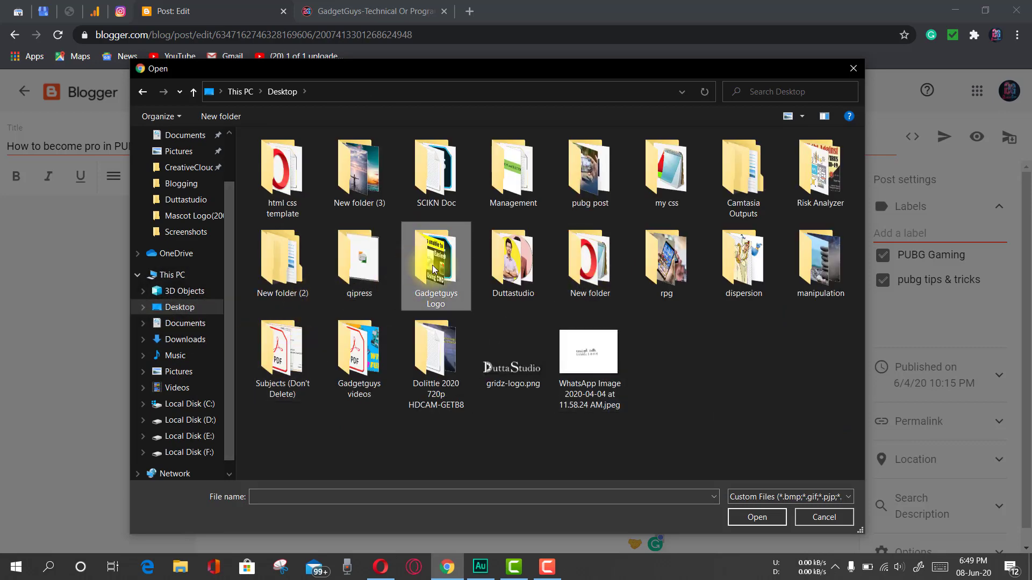
double_click(411, 273)
scroll(467, 346, down, 2)
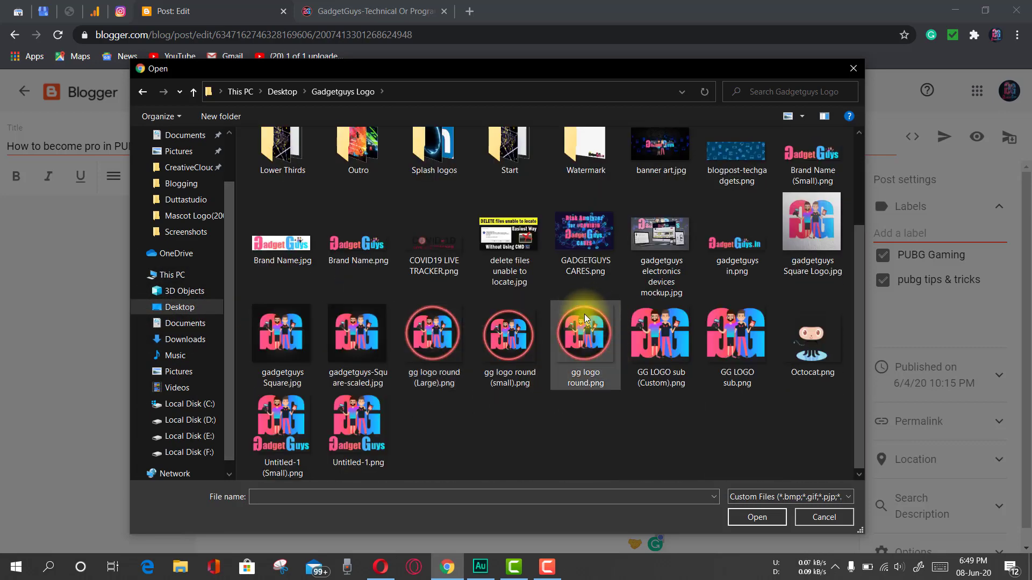
double_click(504, 342)
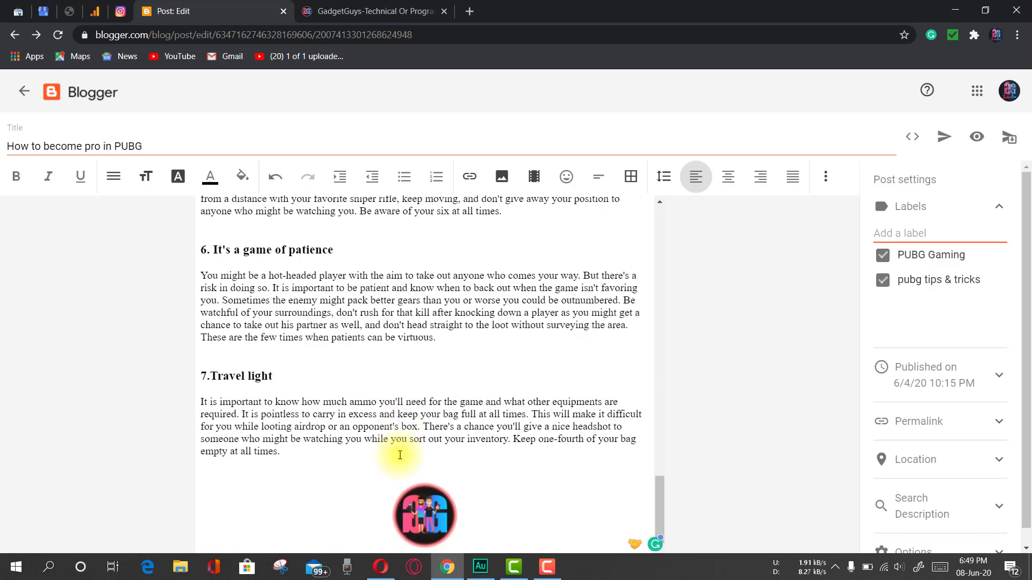
Remove the existing link from the round logo image below the "Travel light" paragraph.
click(376, 514)
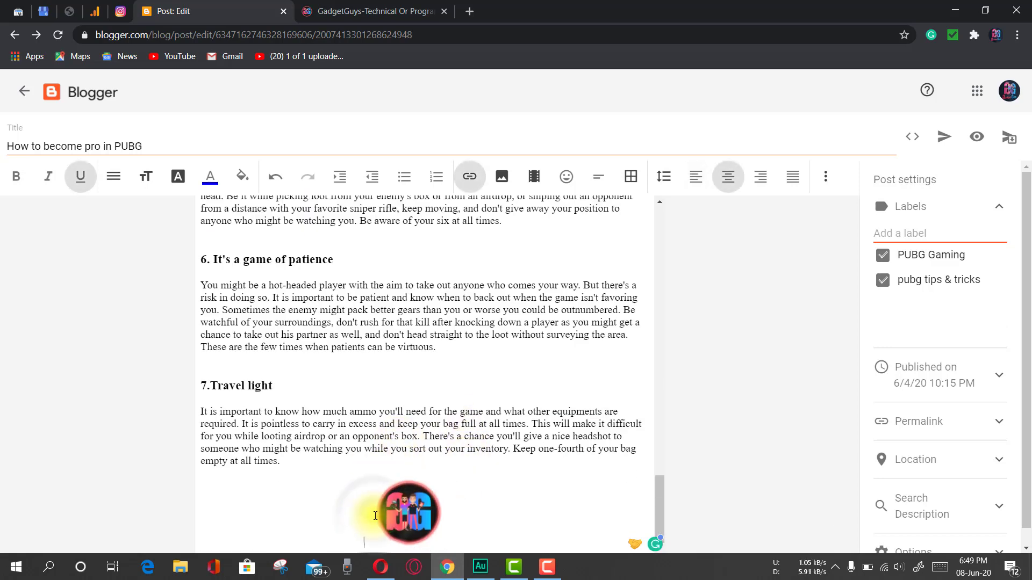
click(394, 517)
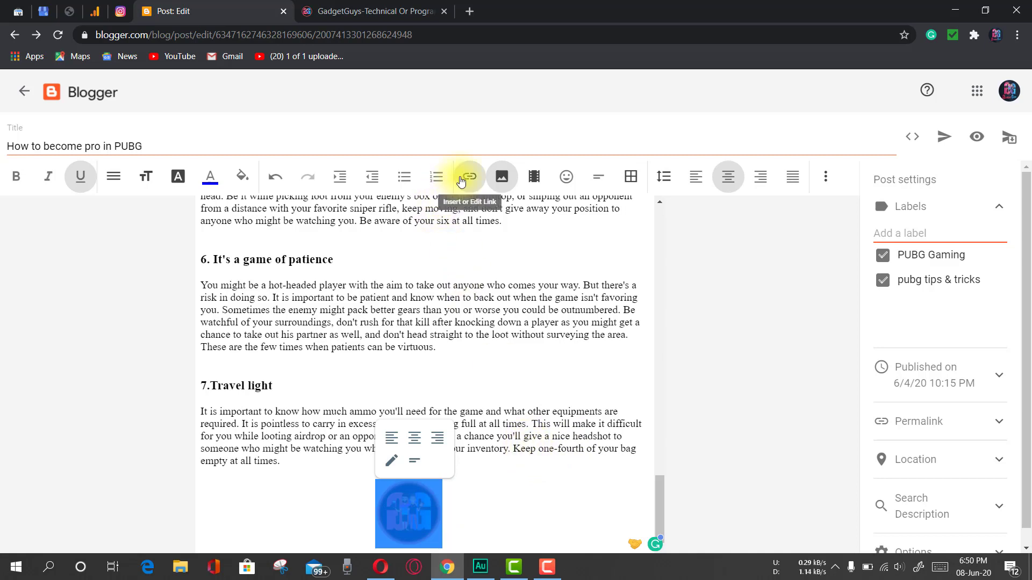
click(469, 176)
click(452, 270)
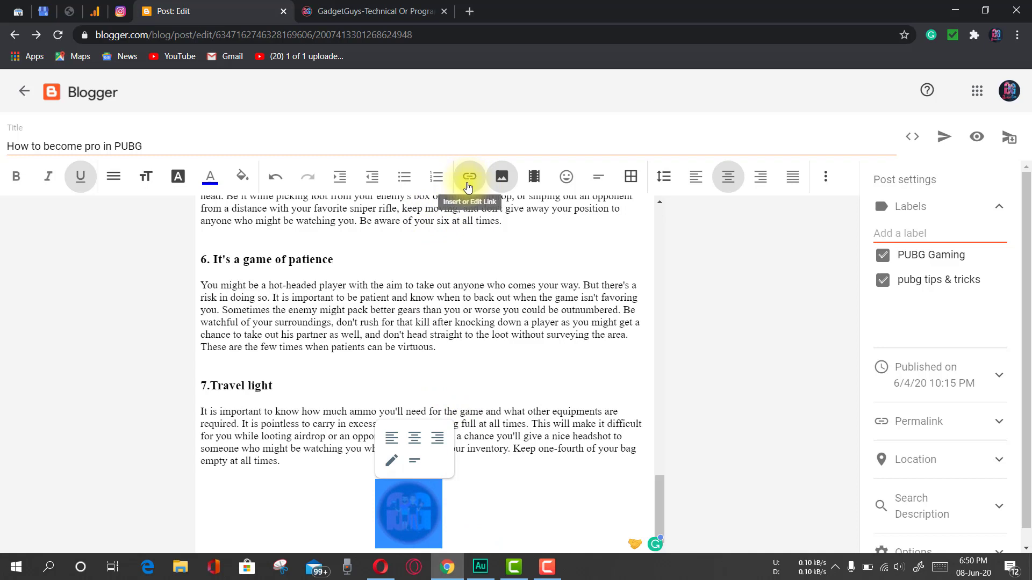
click(468, 186)
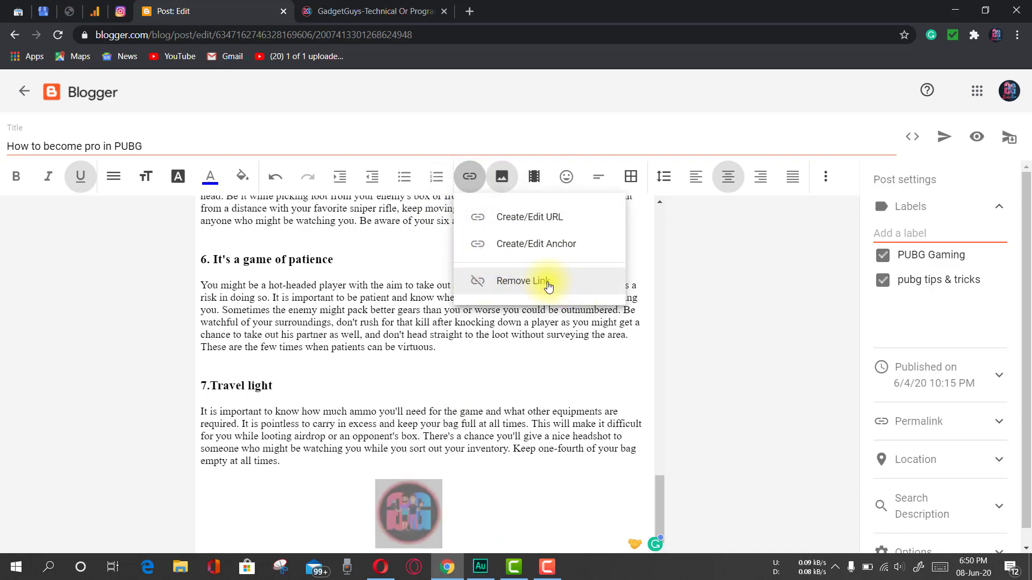
click(547, 284)
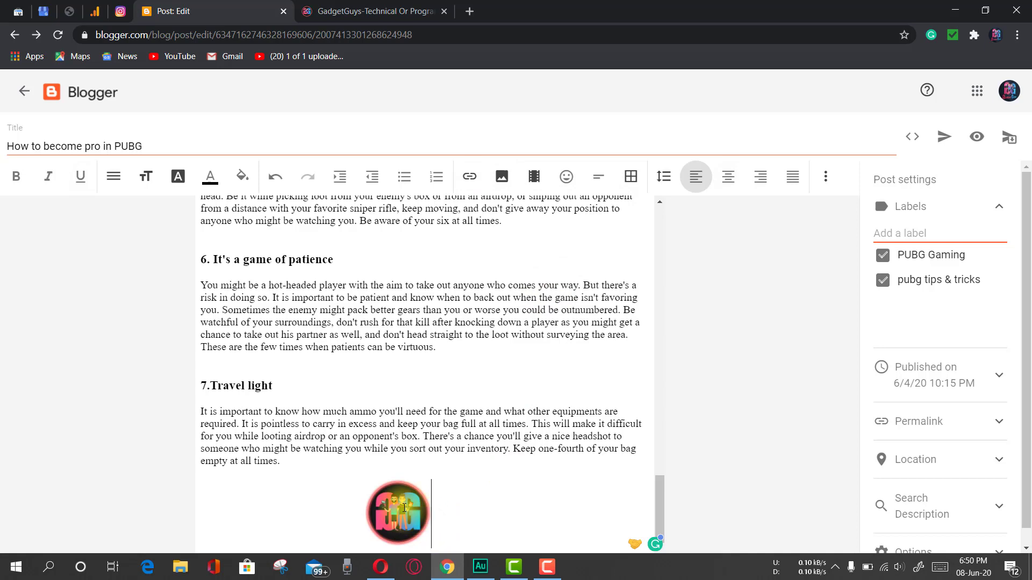
click(404, 508)
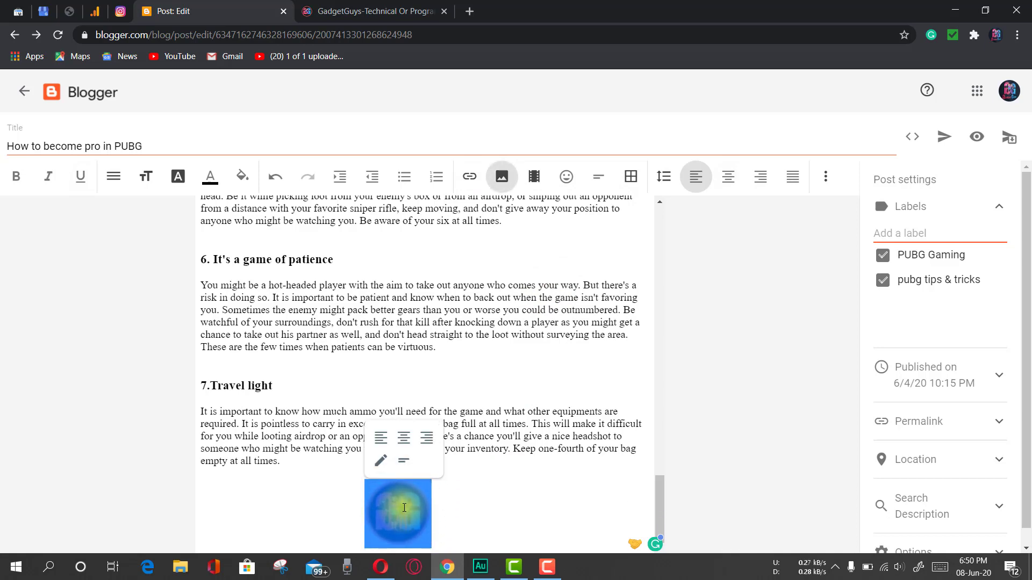
click(470, 183)
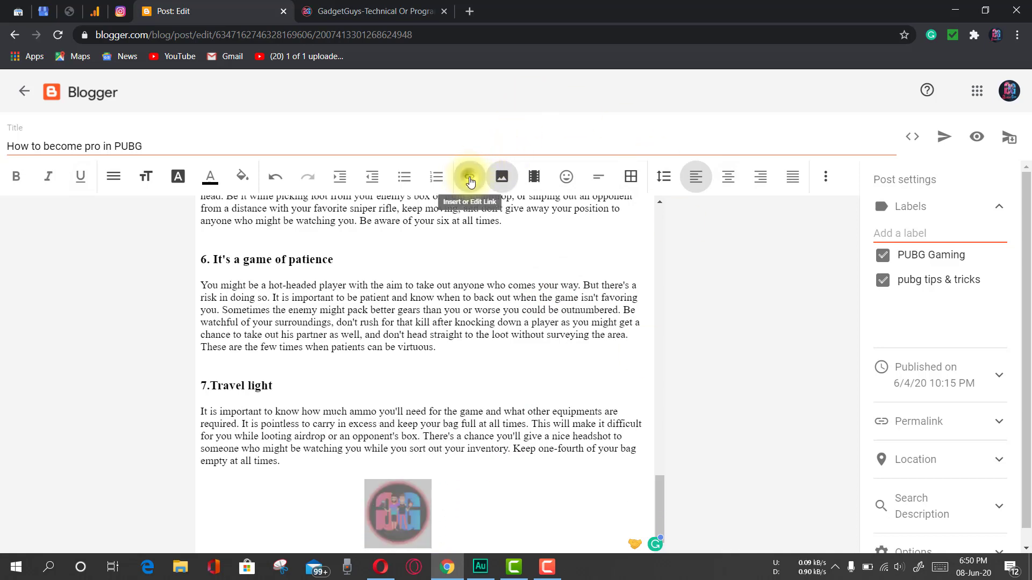
click(470, 183)
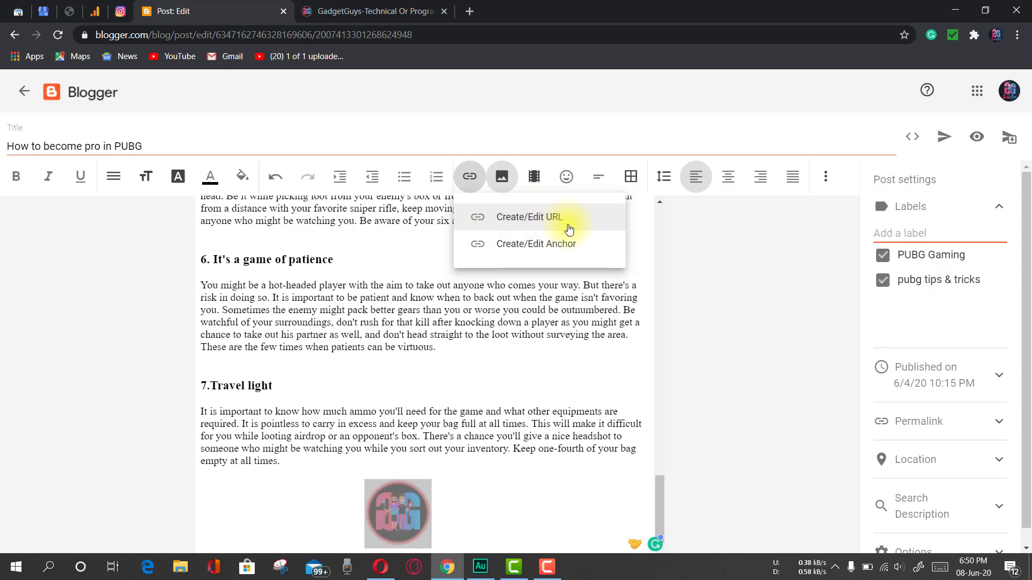
click(569, 230)
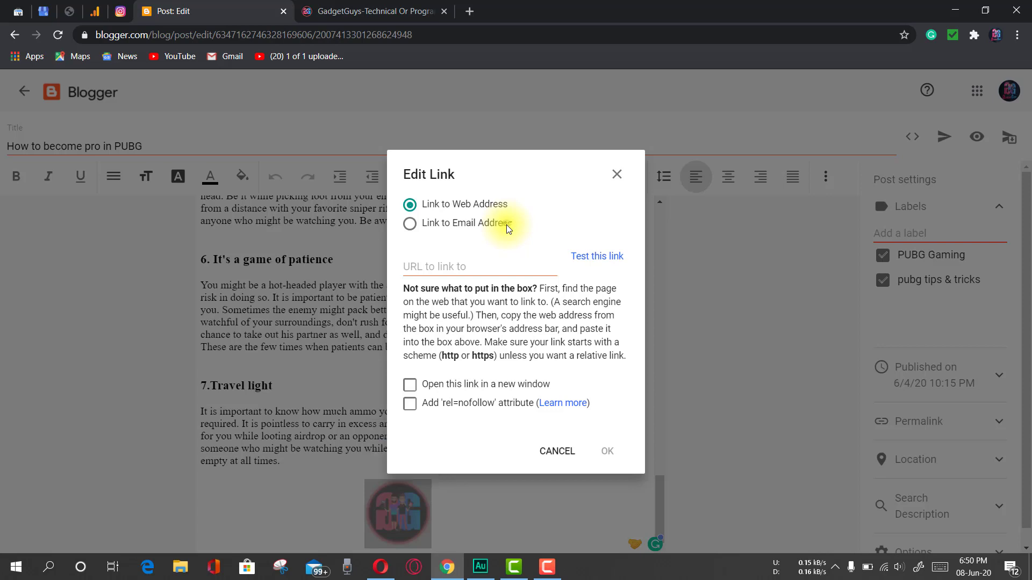
click(506, 224)
click(477, 204)
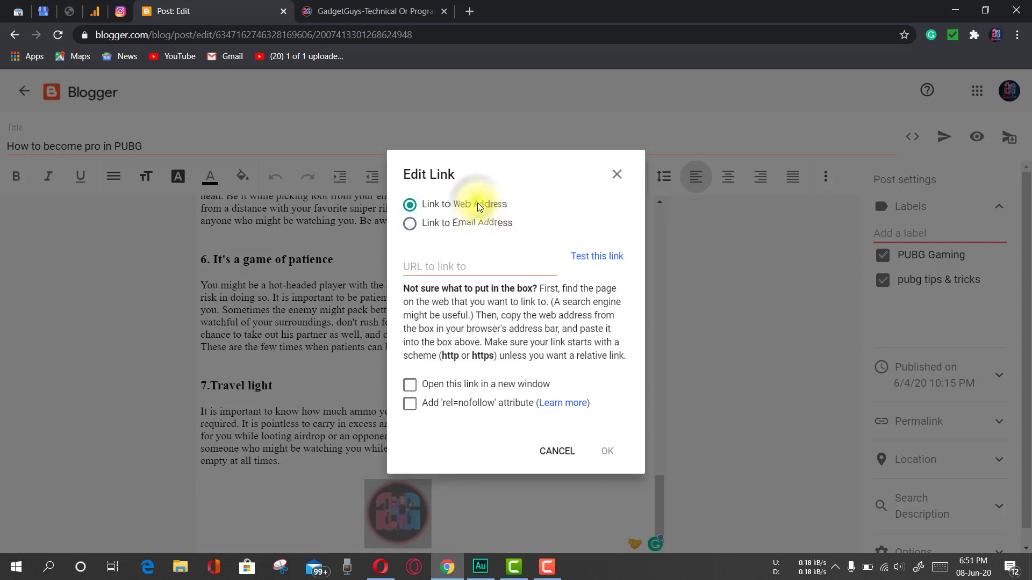
click(450, 263)
right_click(453, 267)
click(510, 373)
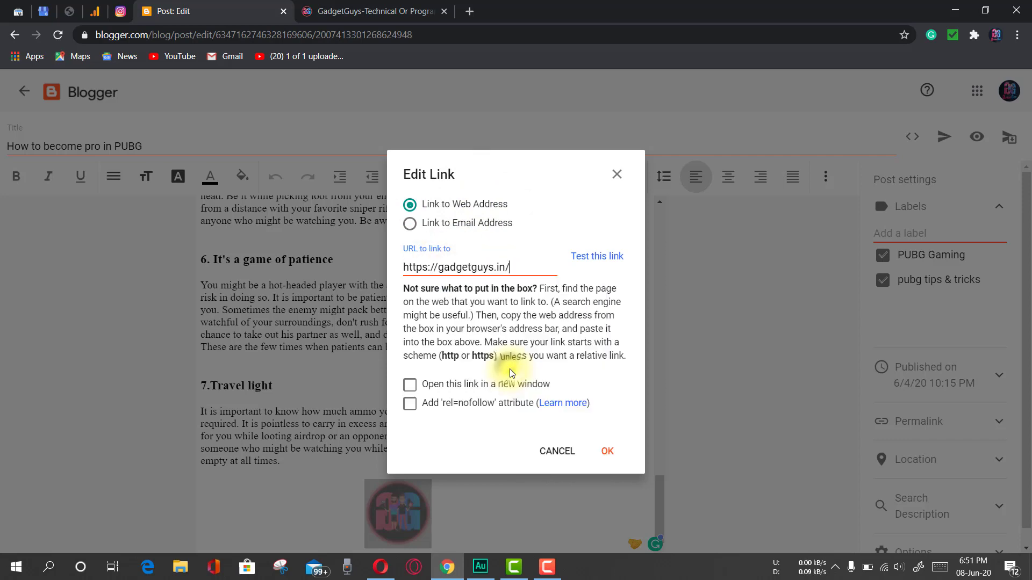
click(537, 281)
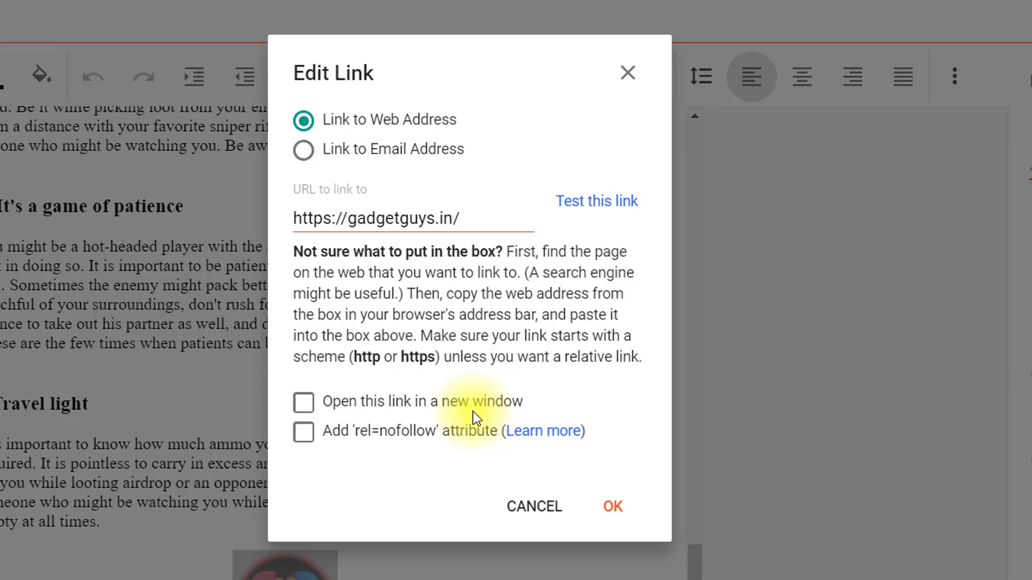
click(304, 403)
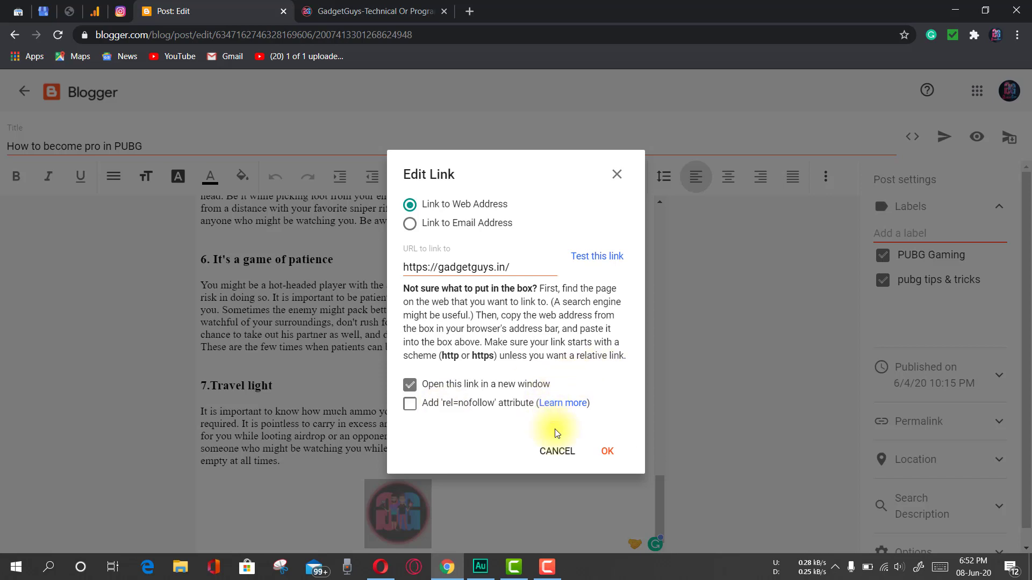
click(609, 454)
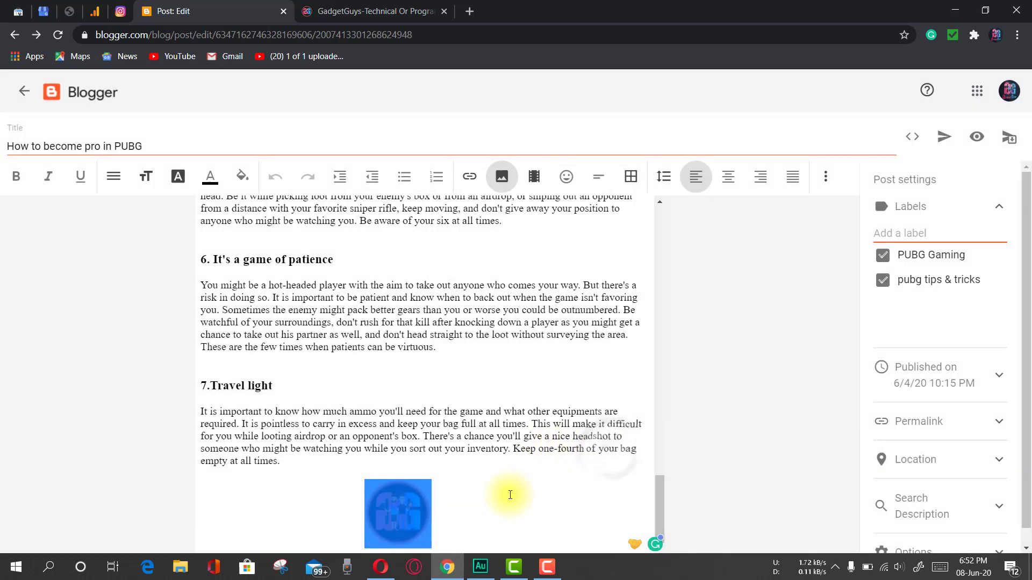
Compare the link options offered for the linked logo image with those for unlinked text in the post.
click(404, 505)
click(470, 183)
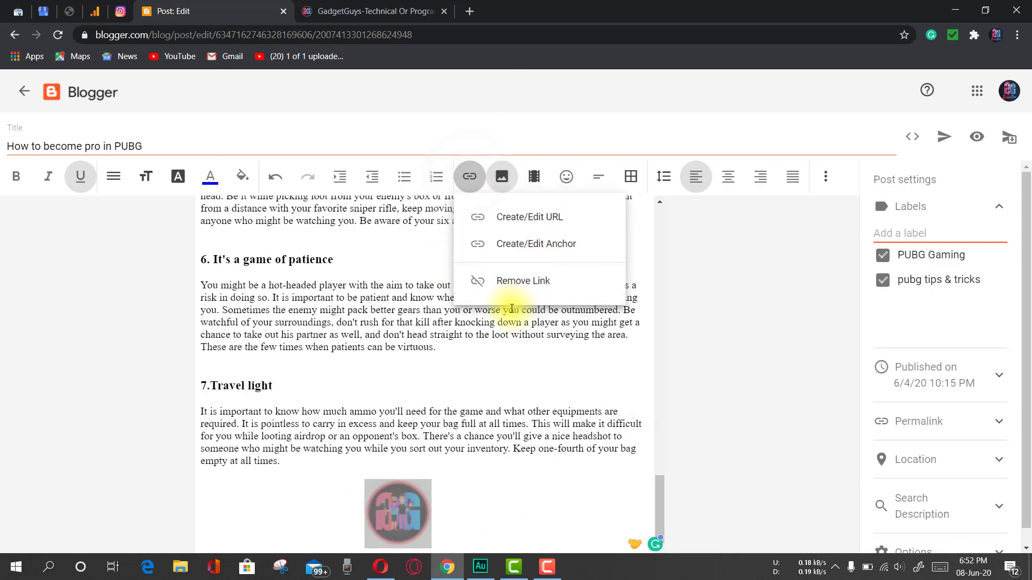
click(376, 272)
click(469, 176)
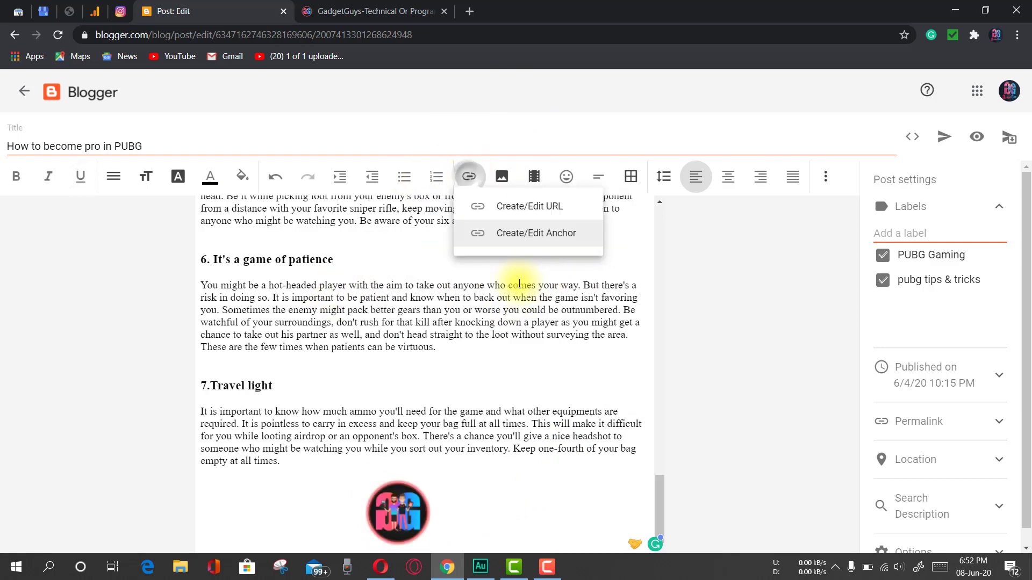
drag(487, 348, 484, 334)
click(404, 505)
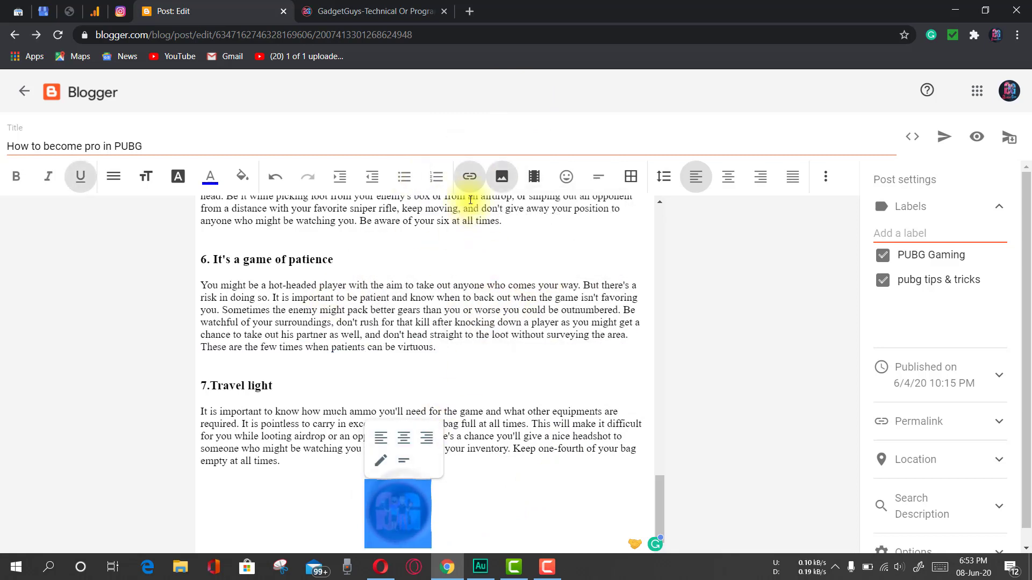
click(470, 176)
click(349, 310)
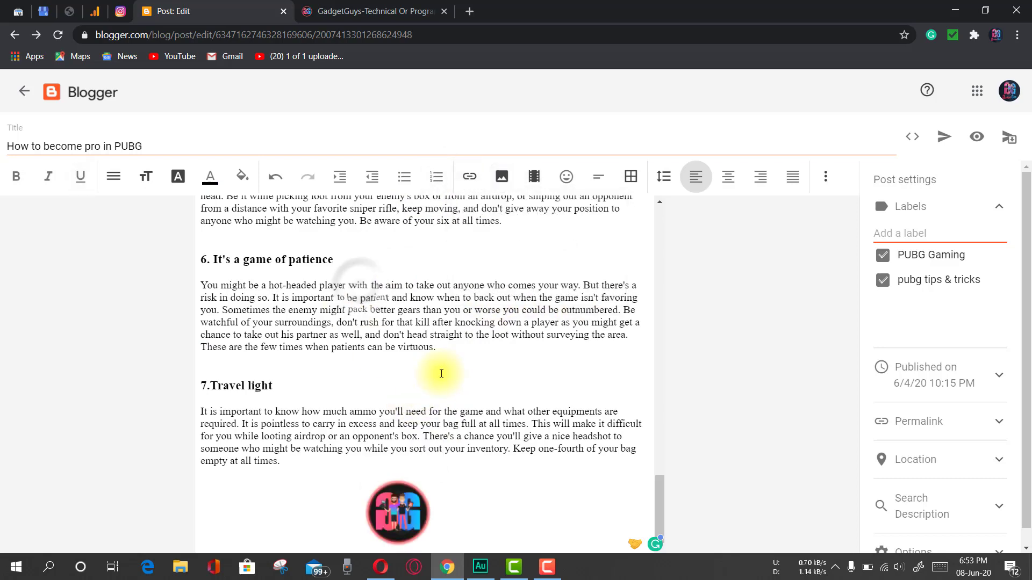
Preview the post and examine the round logo below the "Travel light" paragraph.
scroll(528, 378, up, 7)
scroll(526, 374, up, 3)
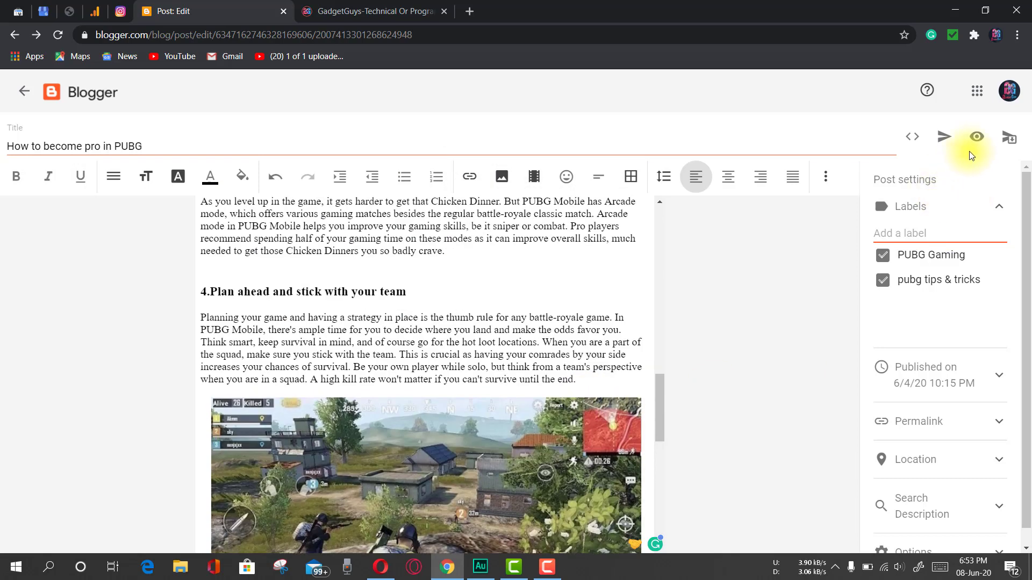
click(975, 138)
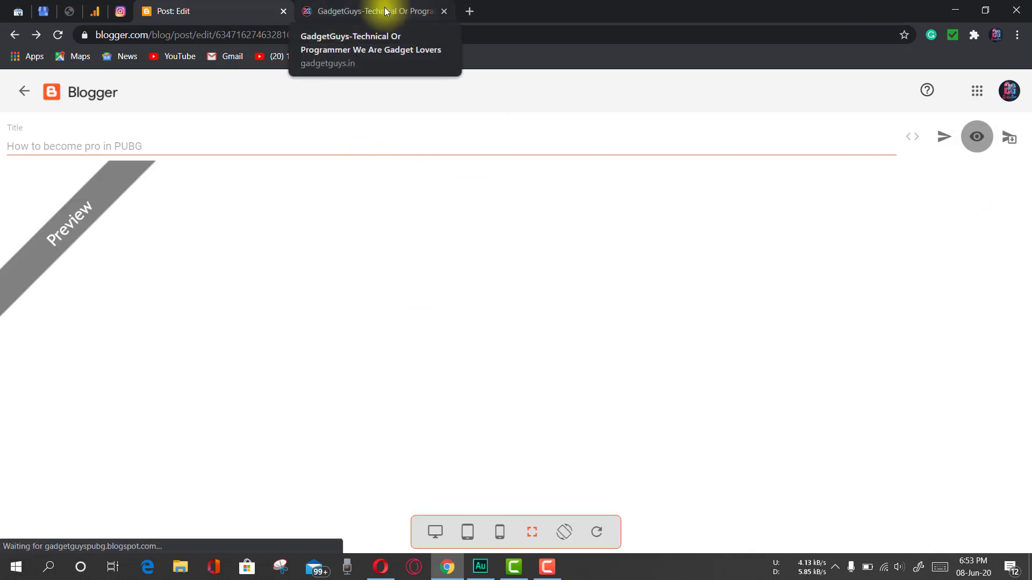
scroll(557, 306, down, 15)
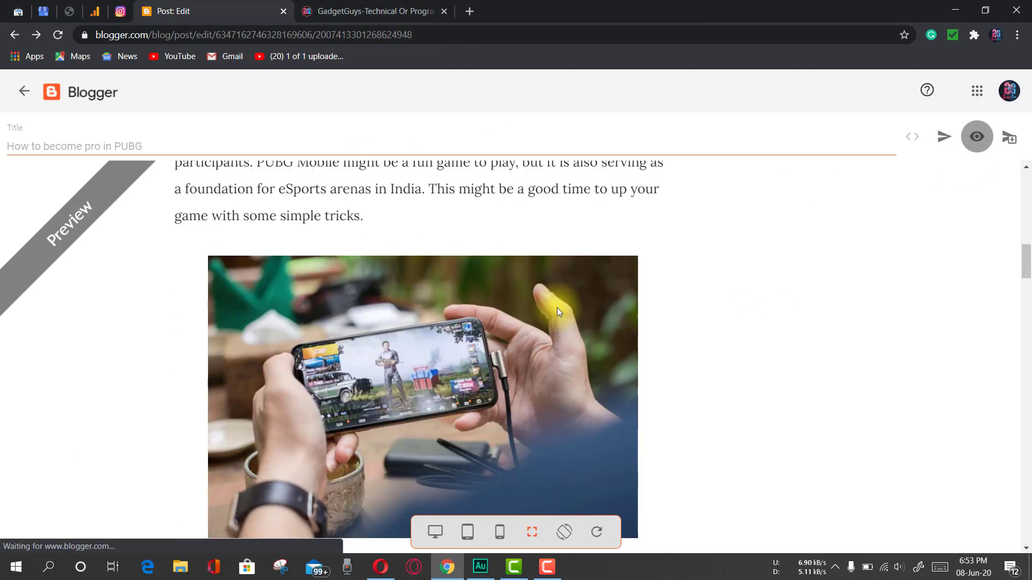
scroll(553, 309, down, 15)
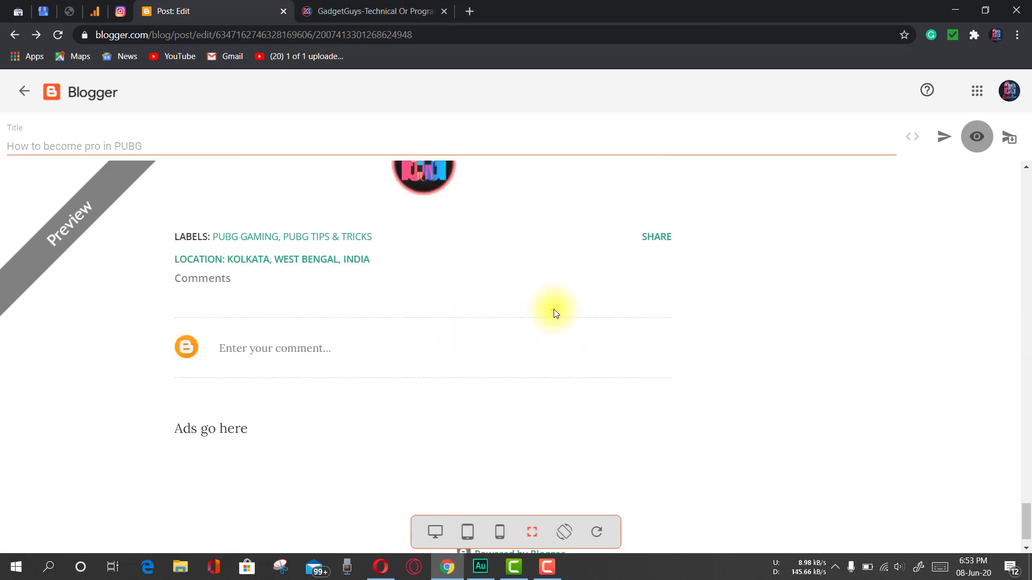
scroll(554, 301, up, 10)
scroll(451, 356, down, 4)
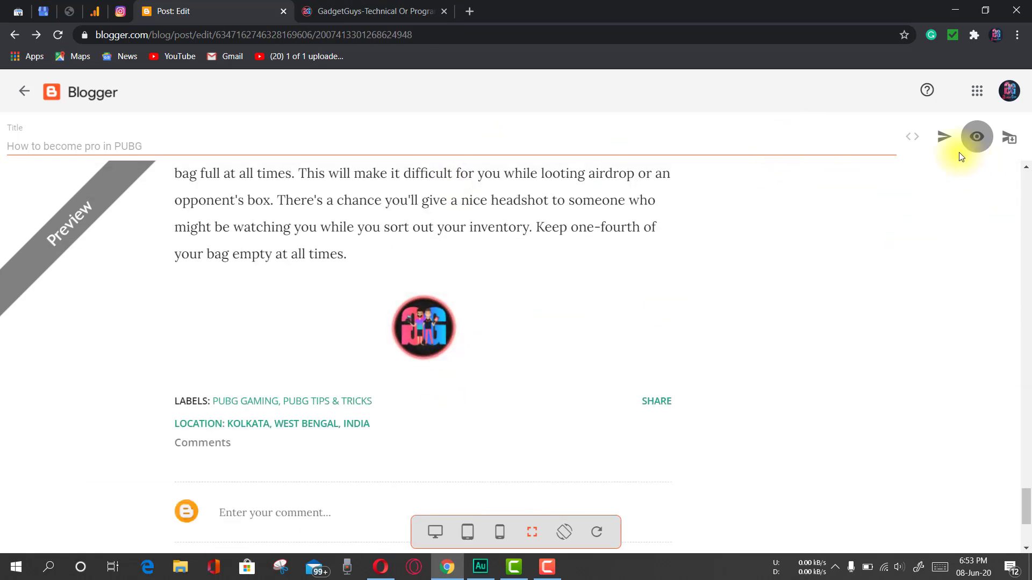
Update the published post and open its live page from the posts list in a new browser tab.
click(941, 139)
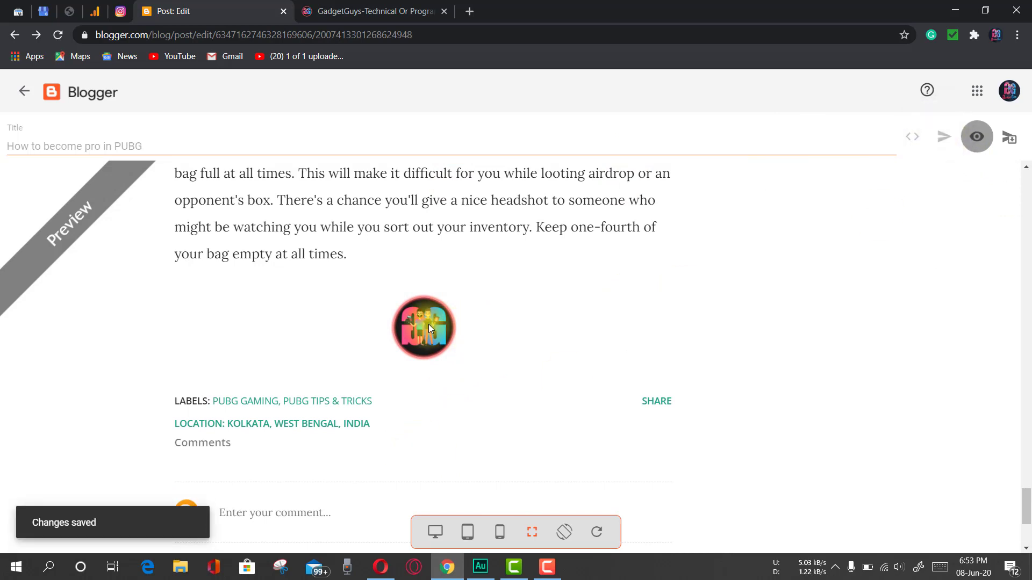
click(23, 91)
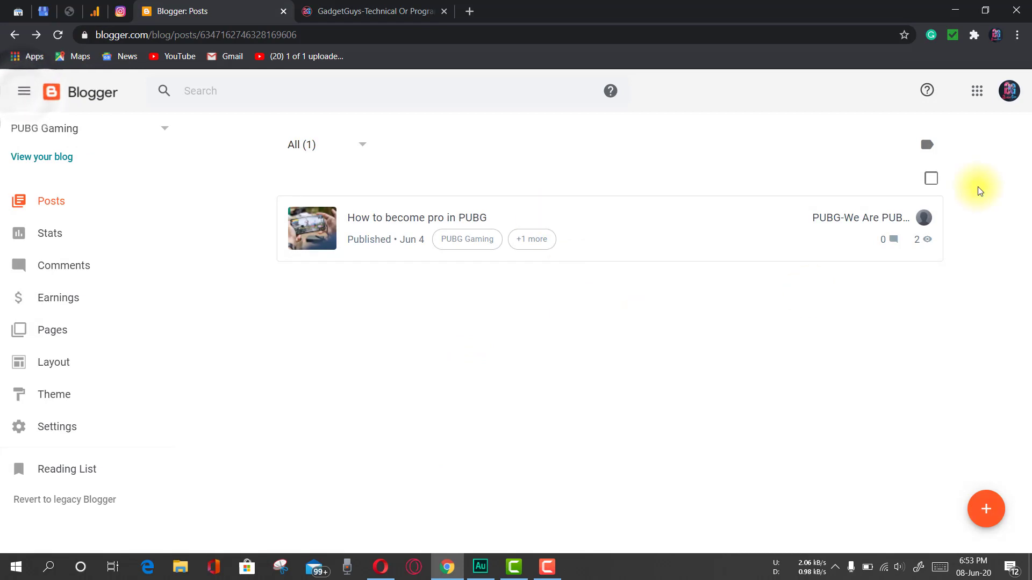
right_click(915, 232)
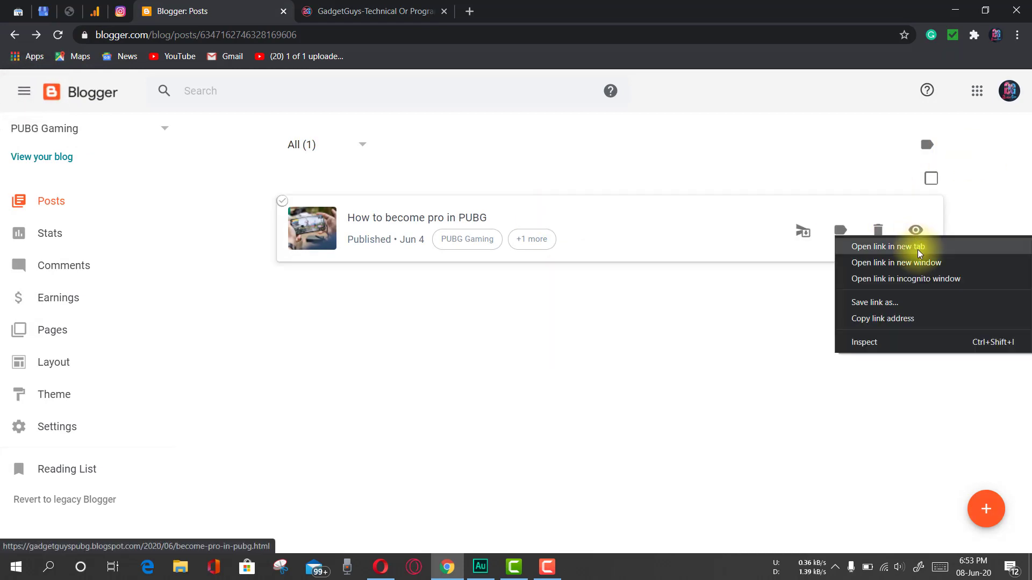
click(916, 245)
click(357, 11)
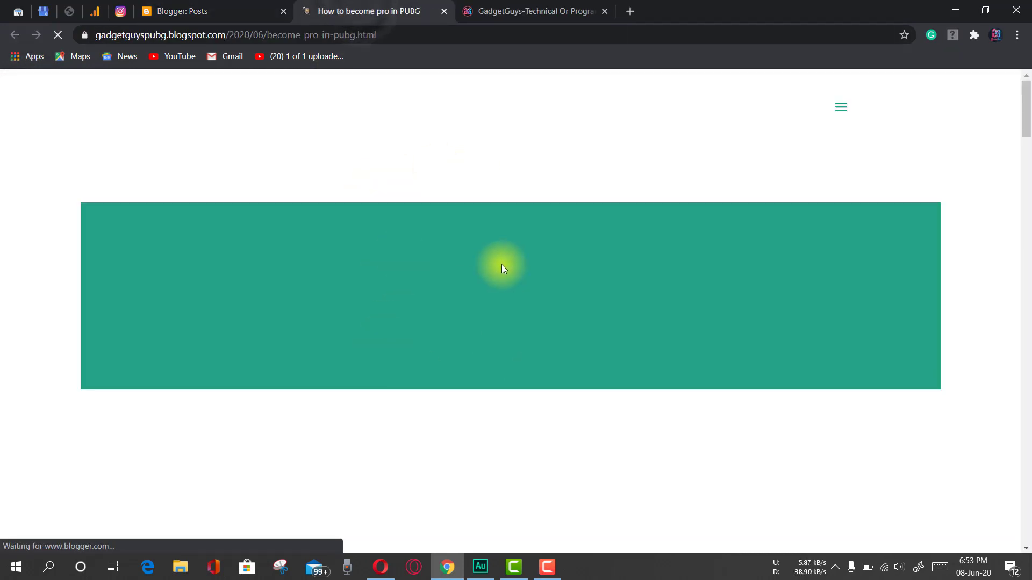
Close the spare GadgetGuys tab and test the round logo's link at the end of the live post.
scroll(503, 267, down, 20)
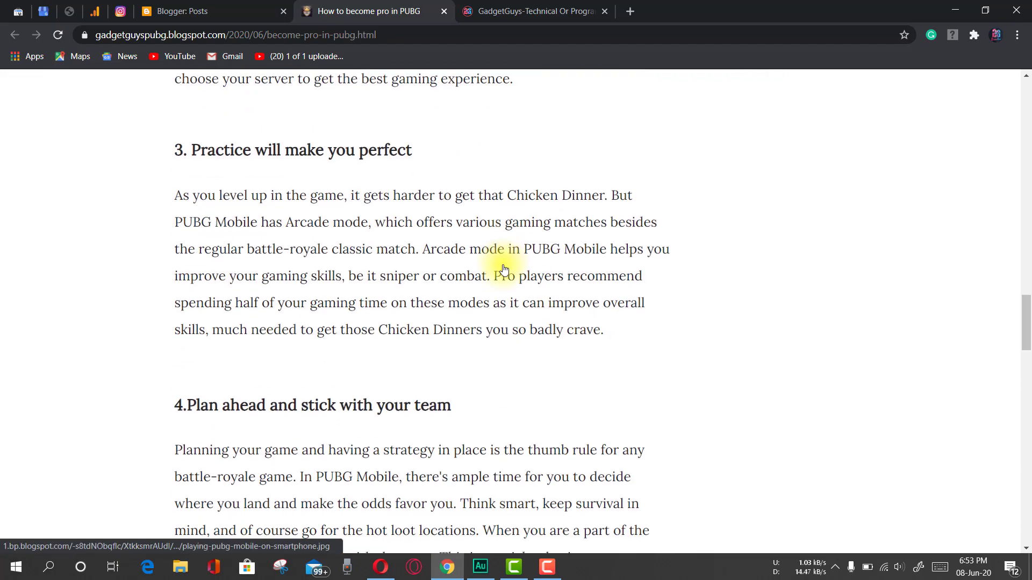
scroll(503, 269, down, 10)
scroll(503, 269, up, 5)
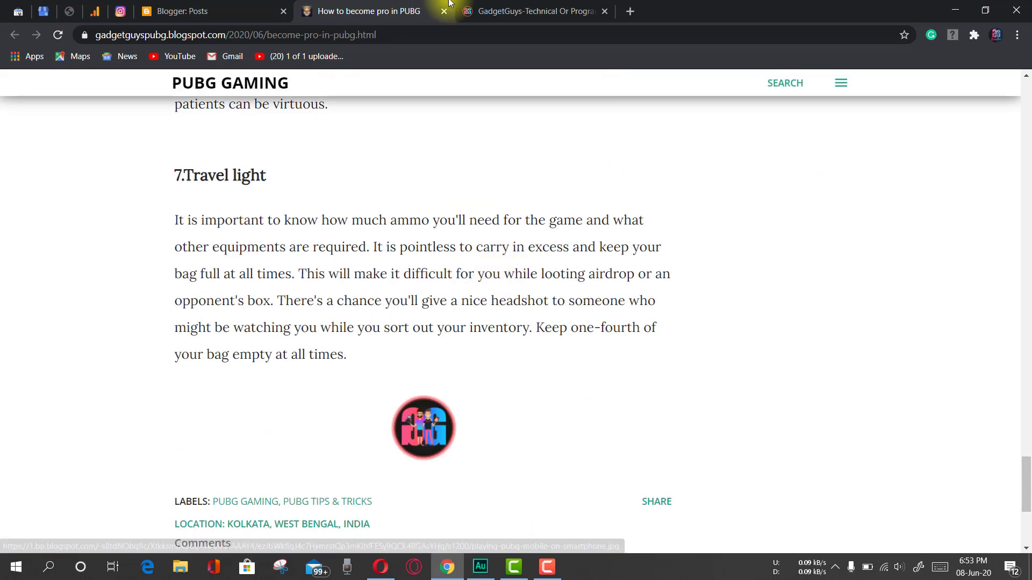
click(539, 6)
click(403, 7)
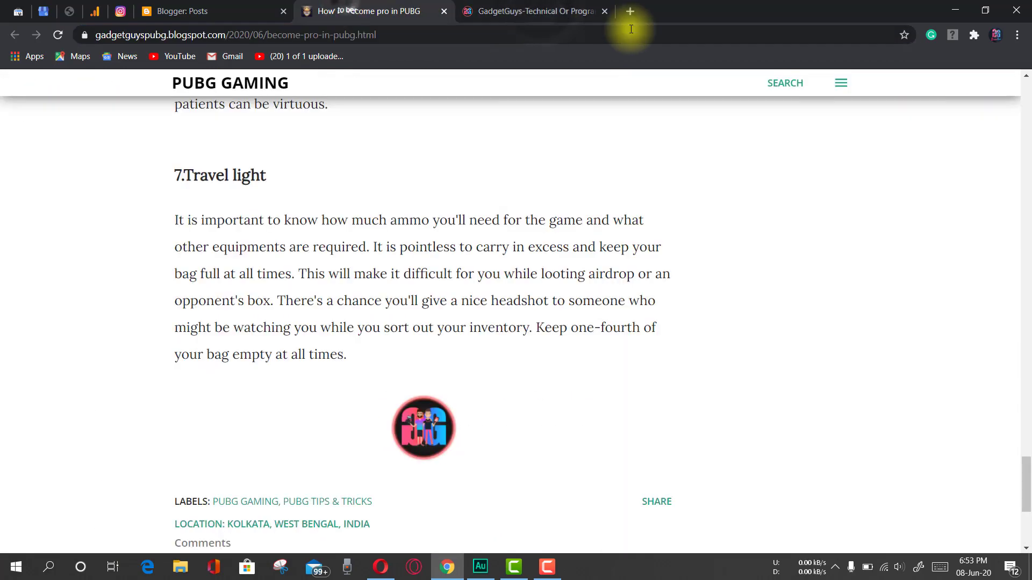
click(604, 11)
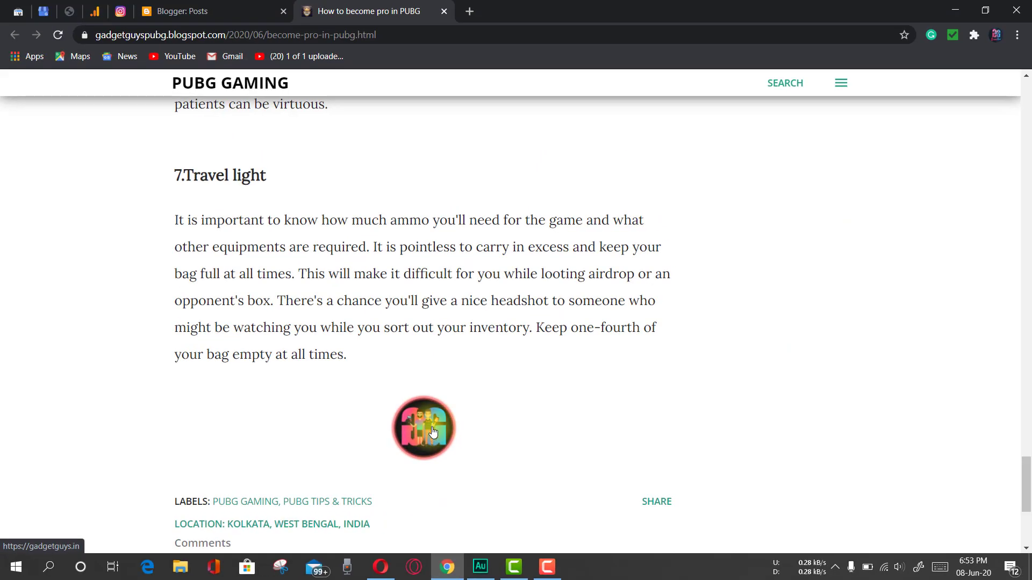
click(433, 432)
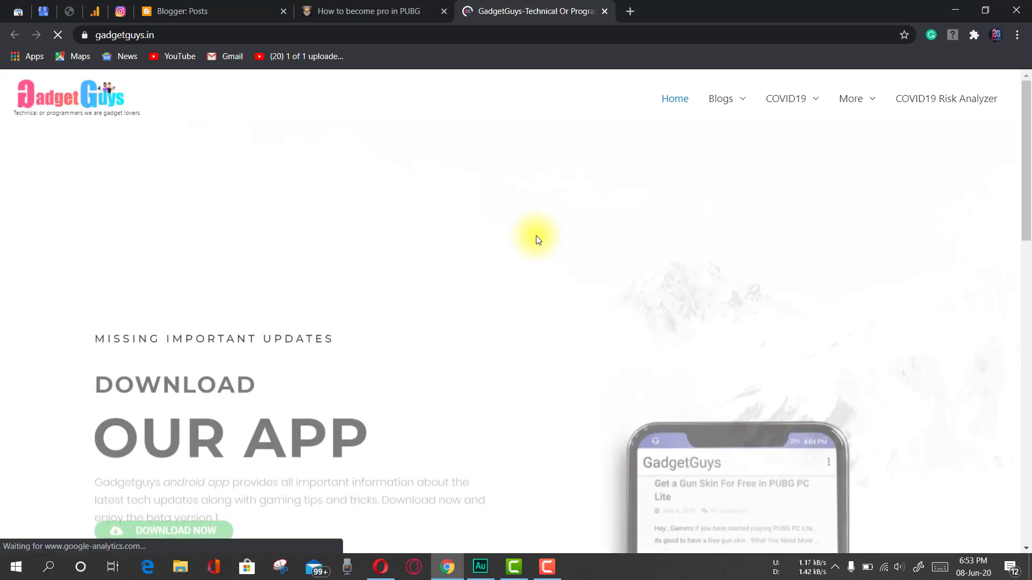
Reopen "How to become pro in PUBG" for editing and delete the smartphone image above "Topics Covered:".
click(407, 6)
click(230, 8)
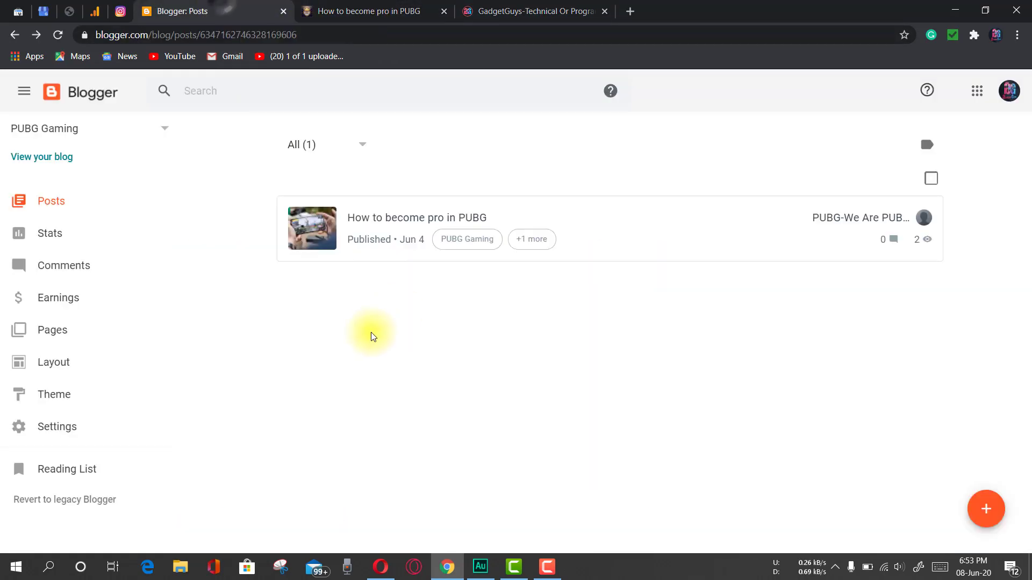
click(404, 222)
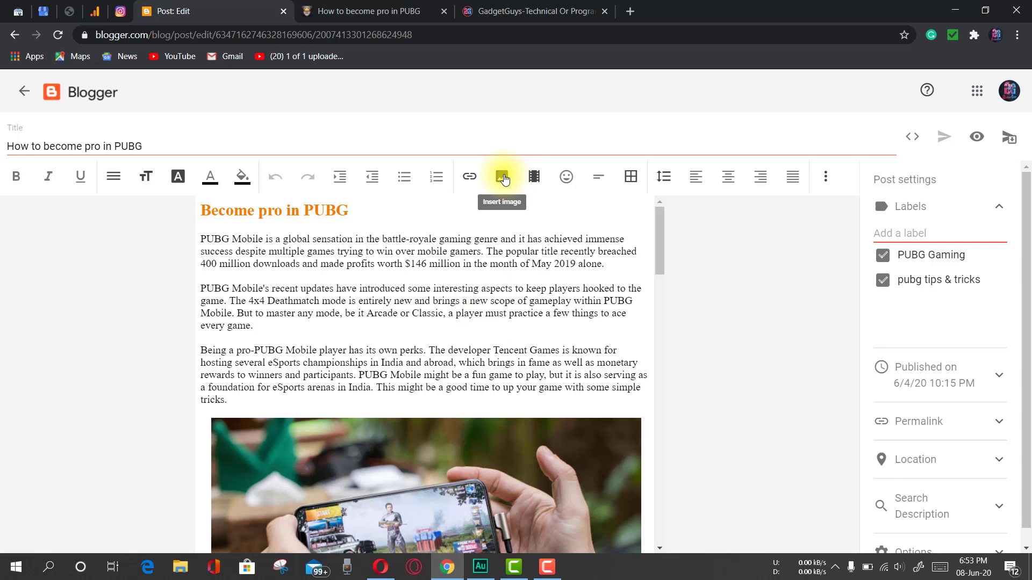
scroll(387, 361, down, 5)
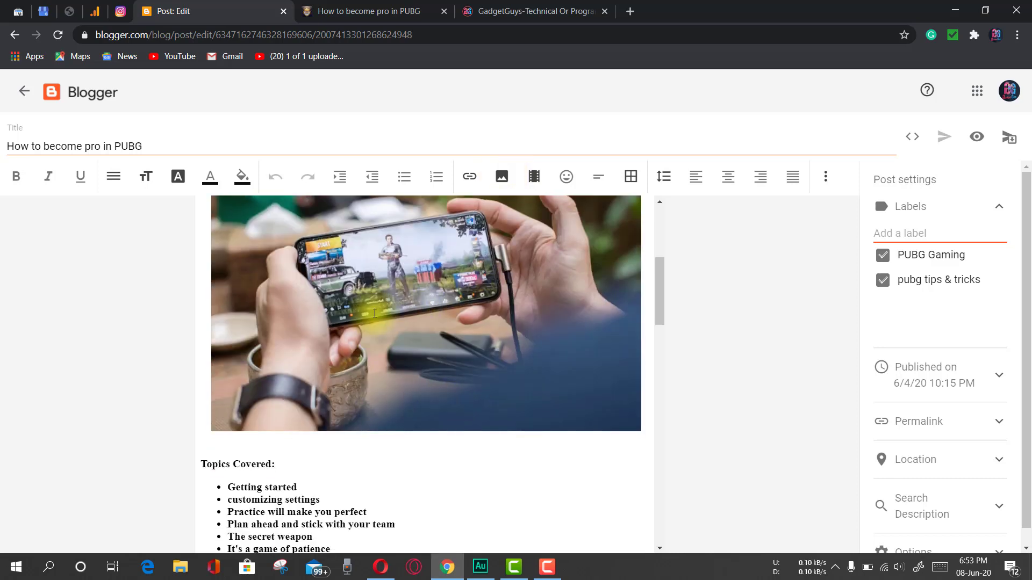
click(274, 449)
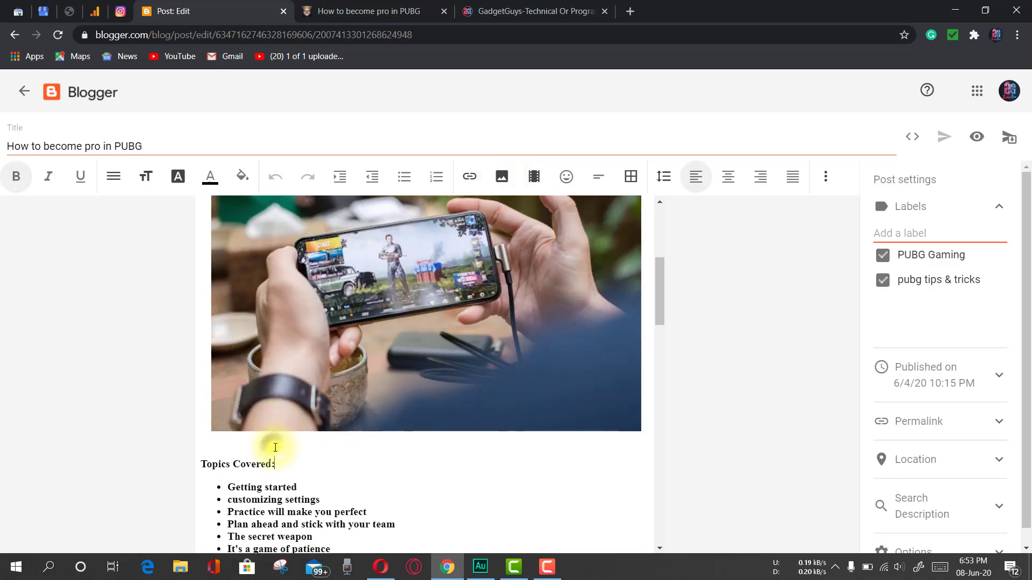
click(640, 417)
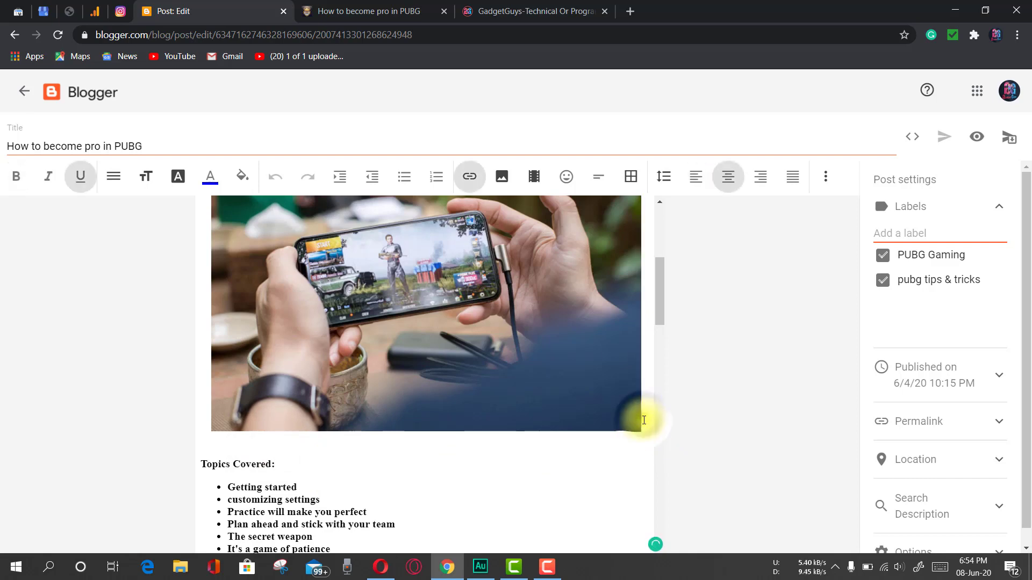
key(Delete)
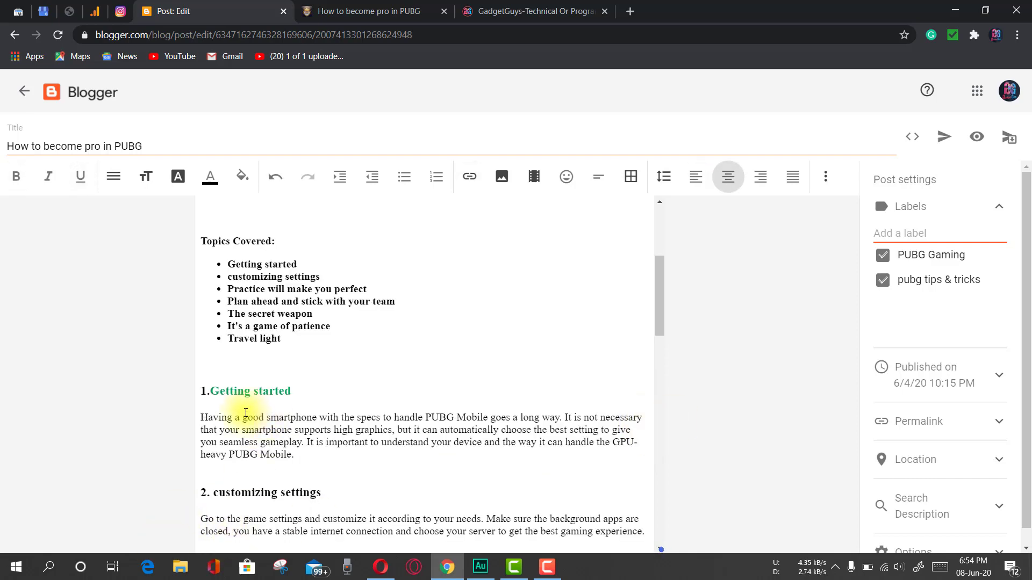
Remove one blank line between the introduction's last paragraph and "Topics Covered:".
scroll(471, 371, up, 4)
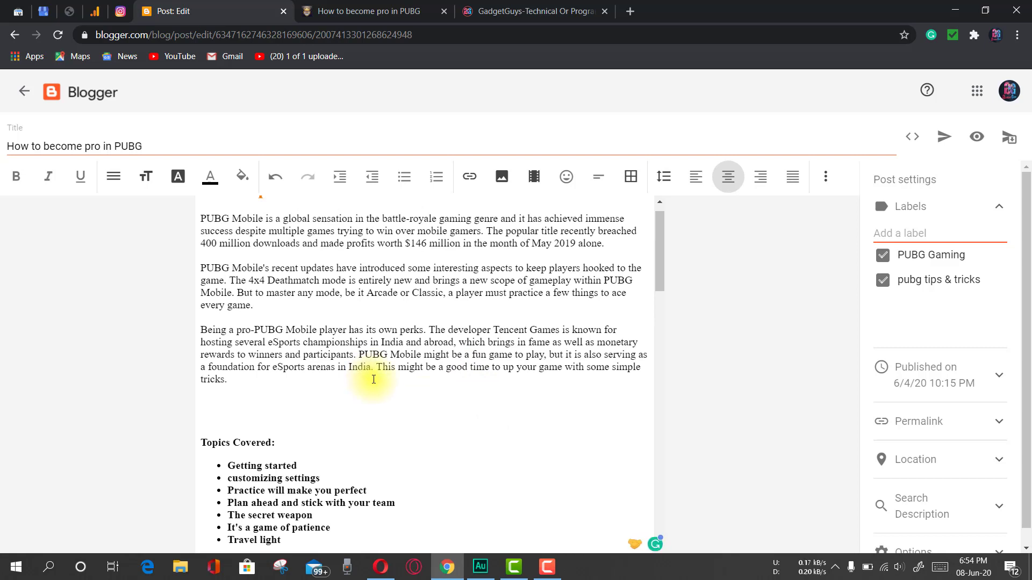
click(406, 405)
key(BackSpace)
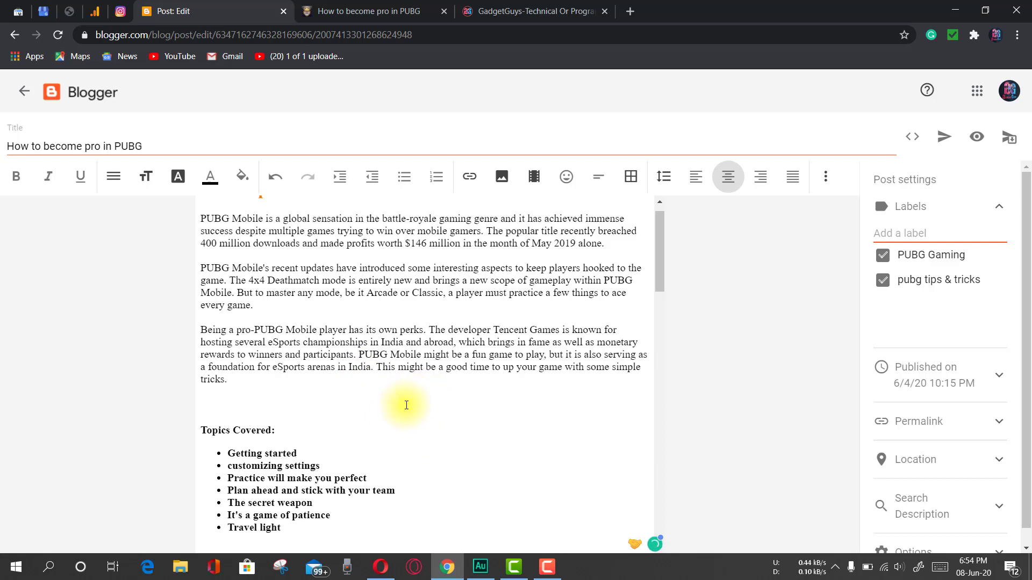
Left-align the empty line below the introduction's last paragraph and add another blank line above "Topics Covered:".
key(ctrl+shift+l)
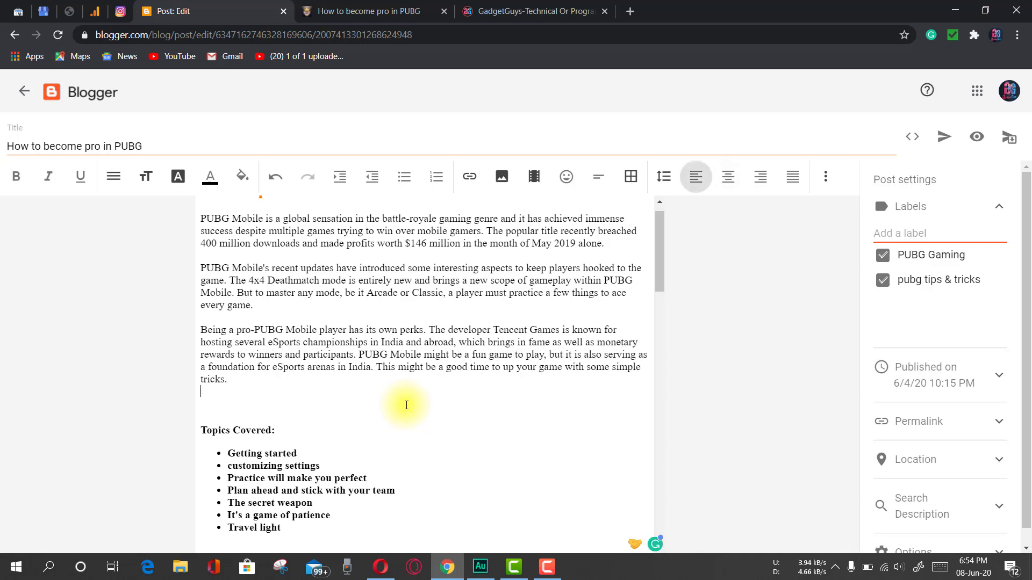
key(Return)
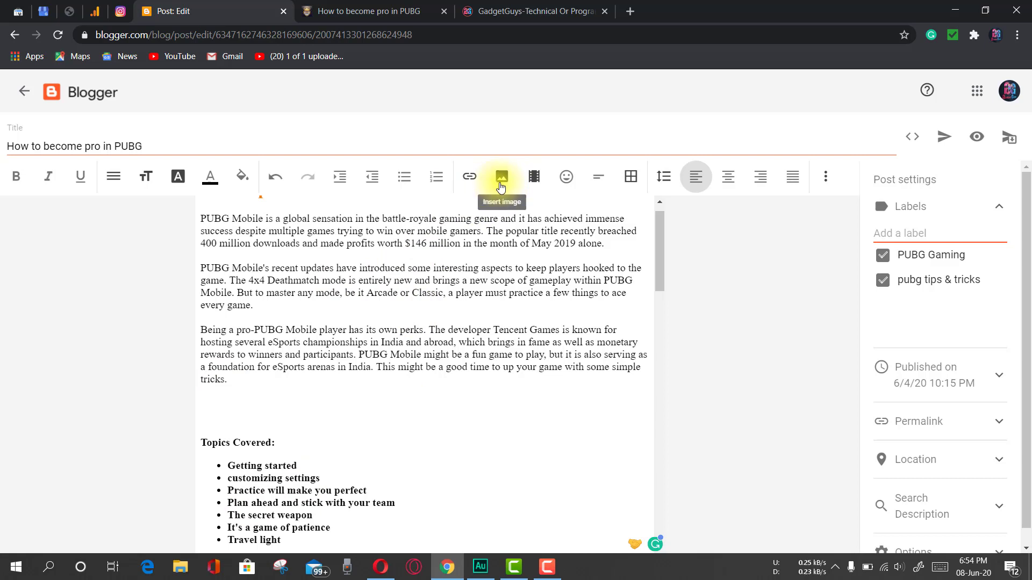
Browse the images already uploaded to Blogger in the "PUBG Gaming" album, and leave without inserting one.
click(500, 187)
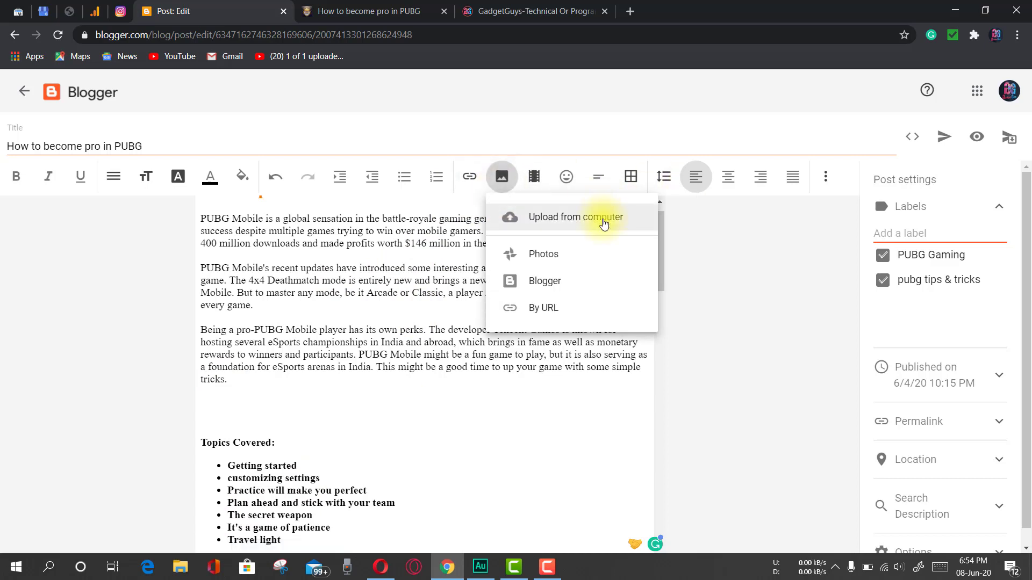
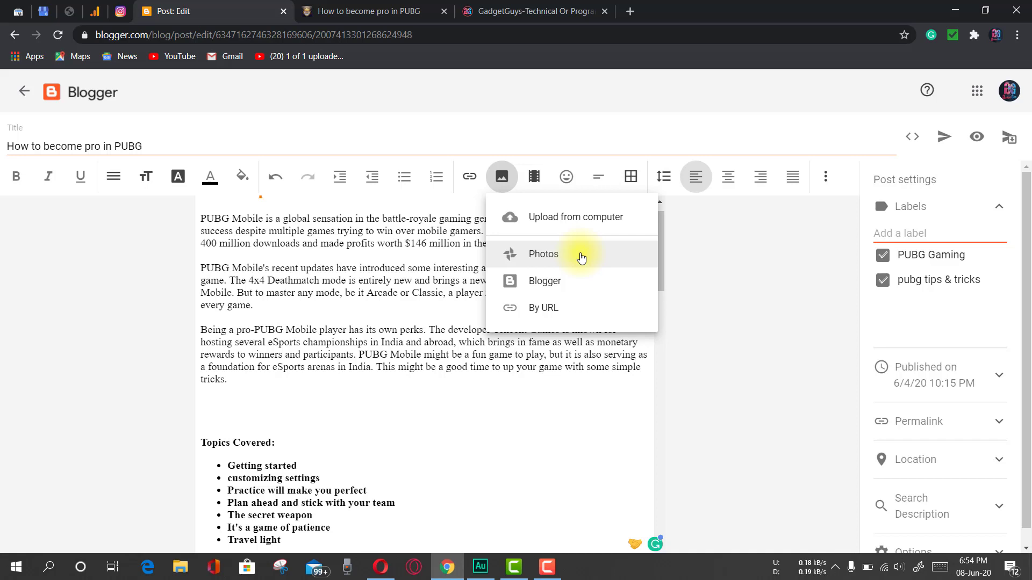
click(551, 287)
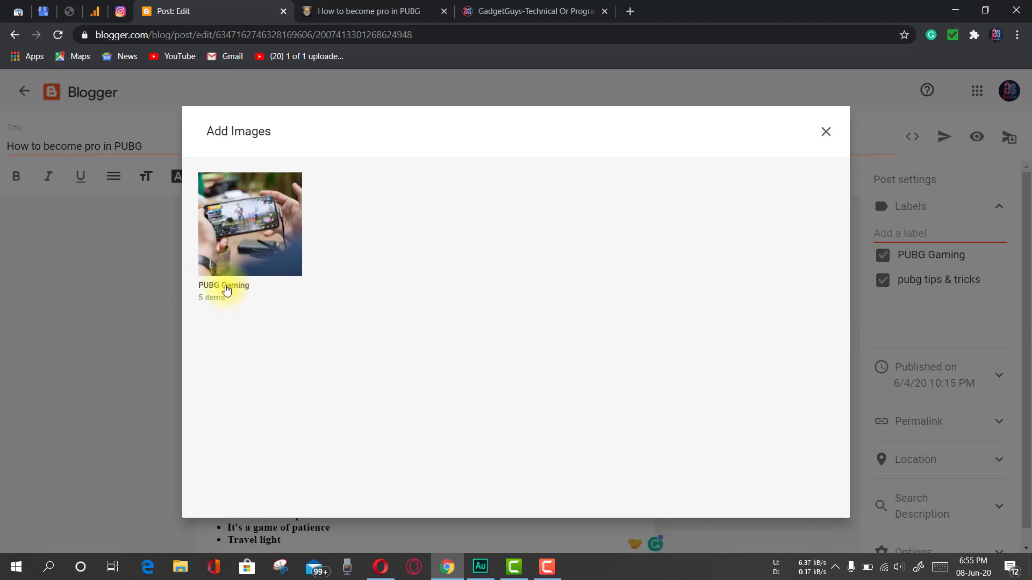
click(215, 290)
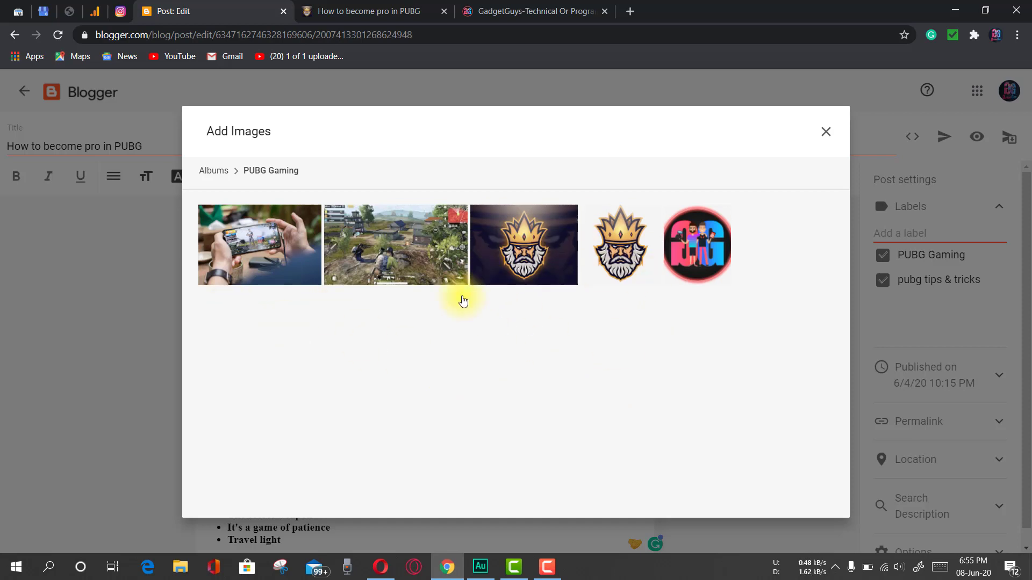
click(825, 132)
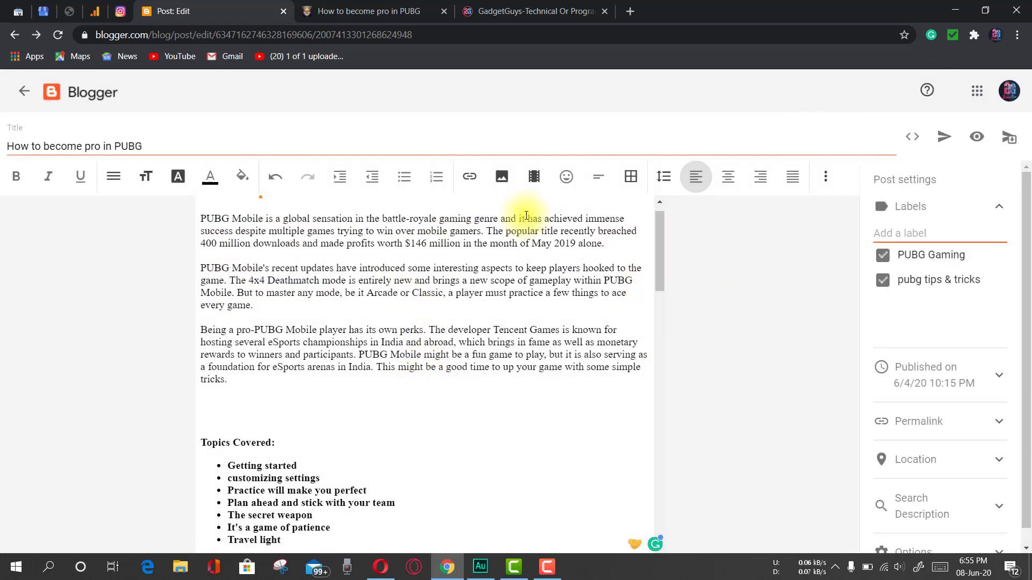
Review the option to insert an image by URL and copy the image address of the gameplay screenshot on the gadgetguys.in home page.
click(502, 176)
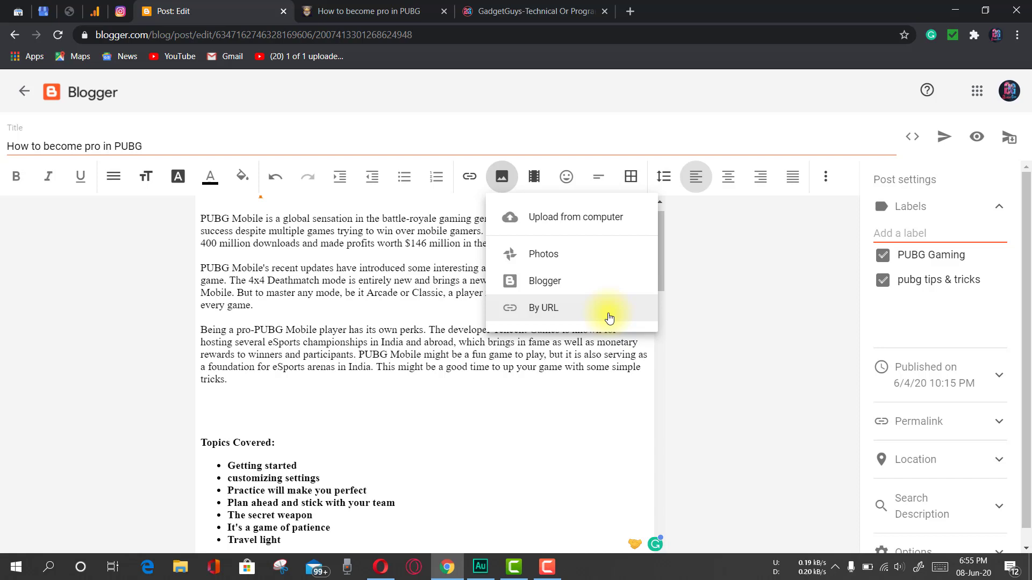
click(530, 10)
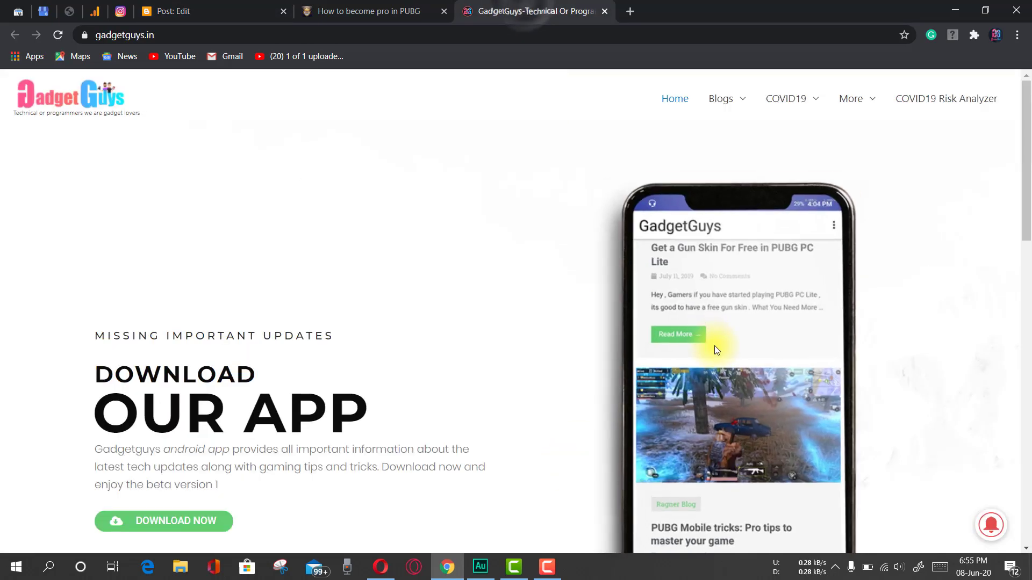
scroll(698, 298, down, 4)
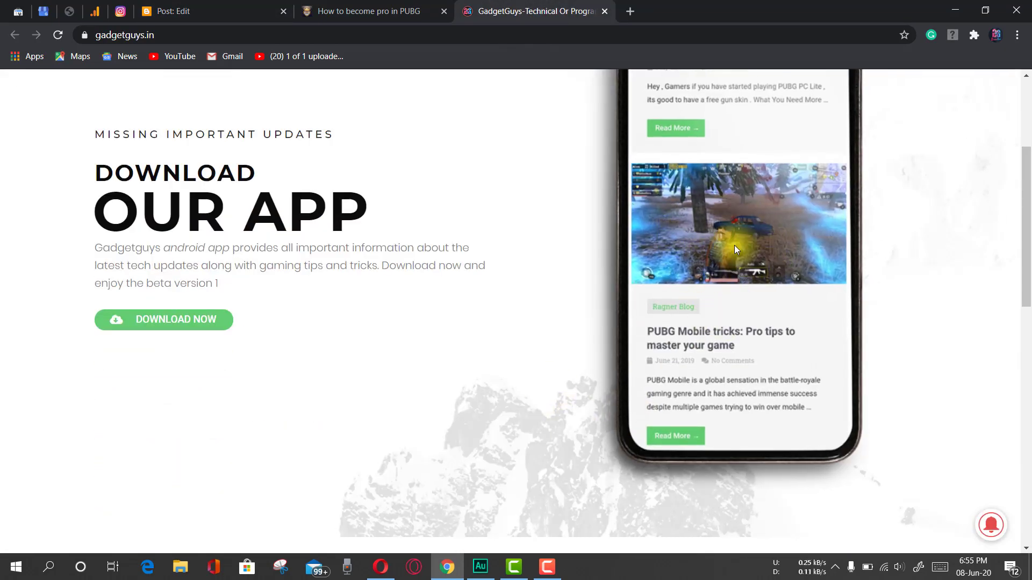
right_click(734, 246)
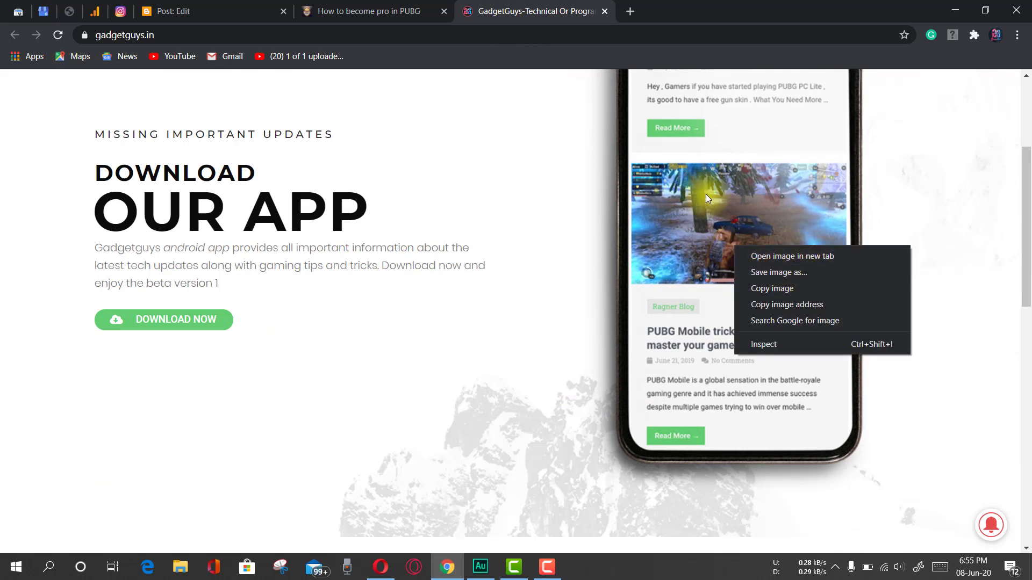
click(505, 199)
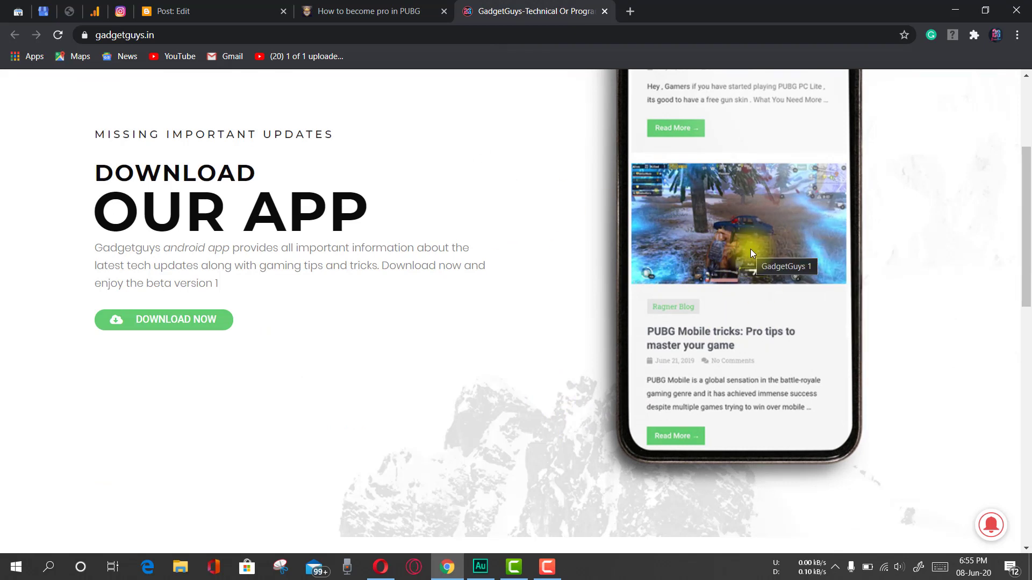
right_click(744, 198)
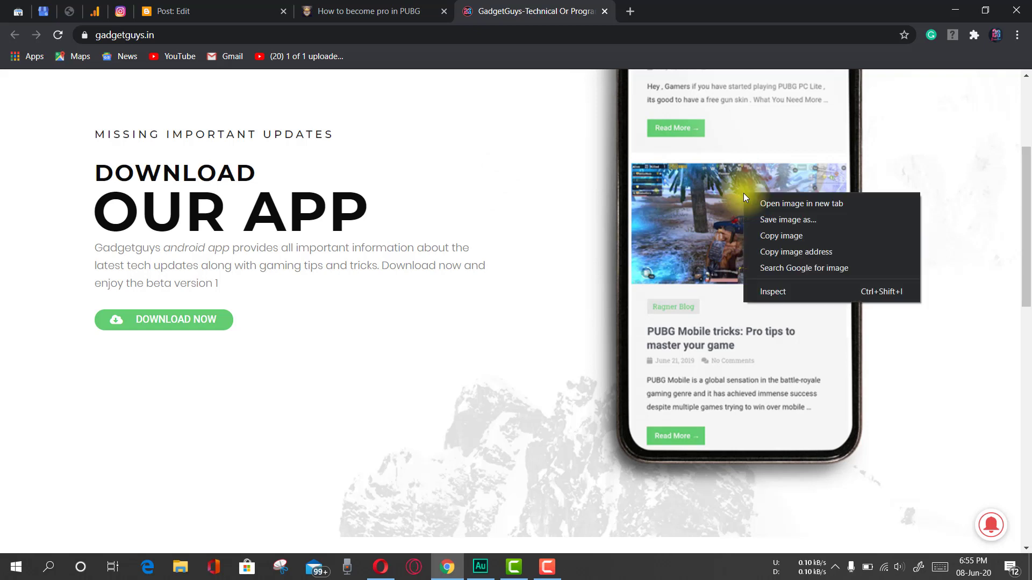
click(833, 254)
Switch to the live "How to become pro in PUBG" post and find the gameplay image below the squad paragraph.
click(354, 4)
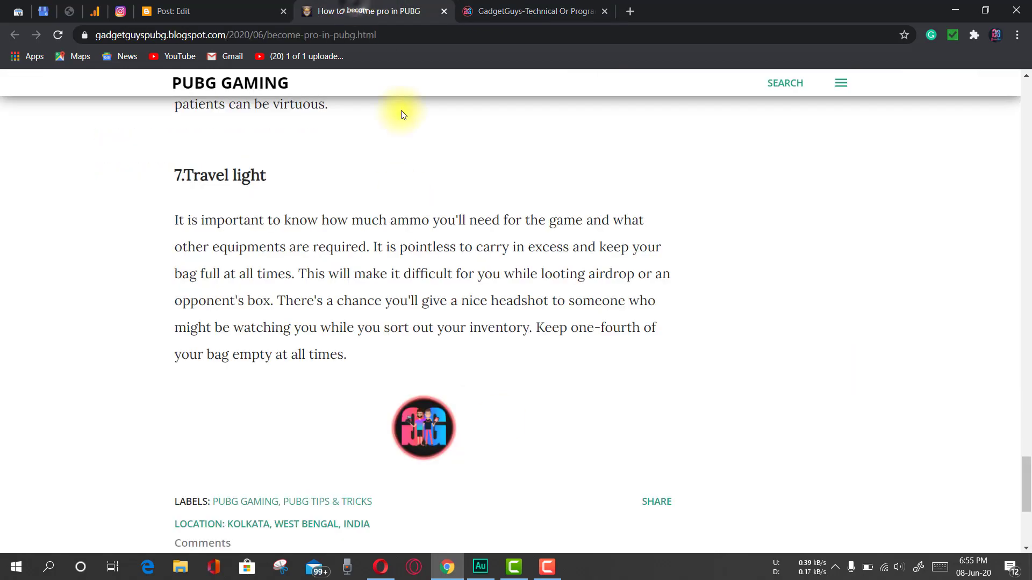
scroll(499, 419, up, 10)
scroll(498, 420, up, 8)
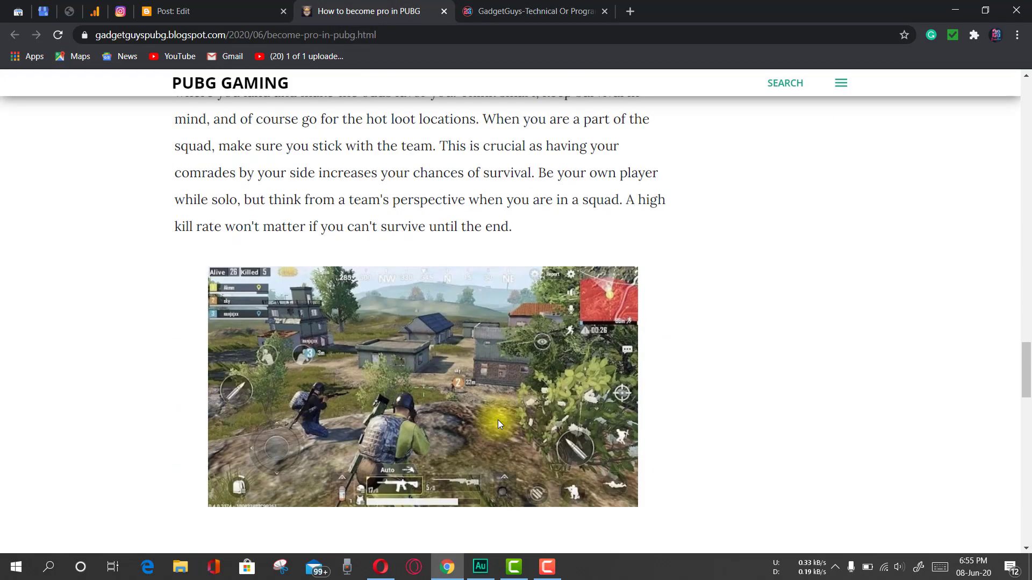
Switch to the Blogger post editor and add an empty line after the paragraph of section 5, "The secret weapon".
scroll(498, 420, down, 18)
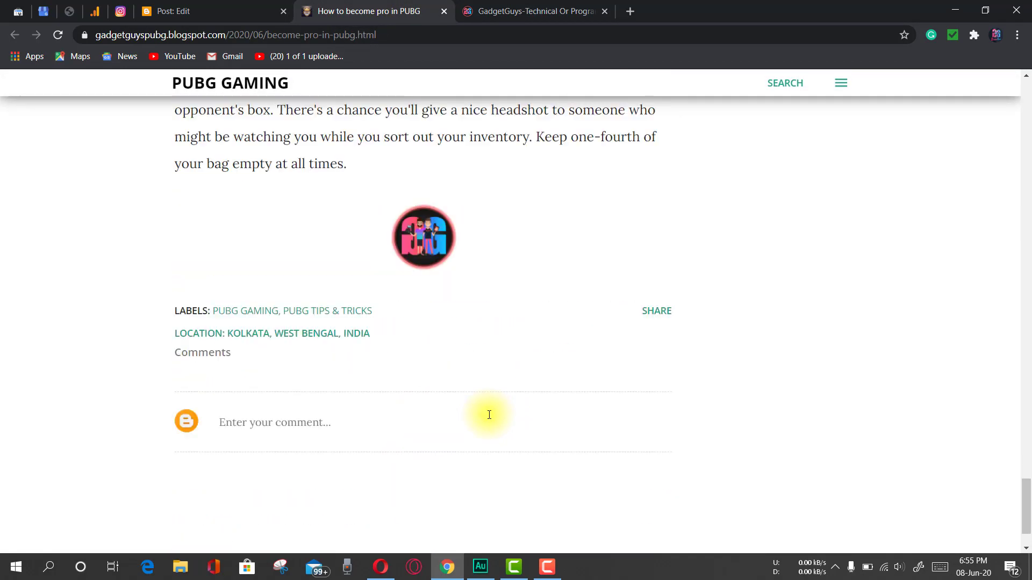
click(225, 9)
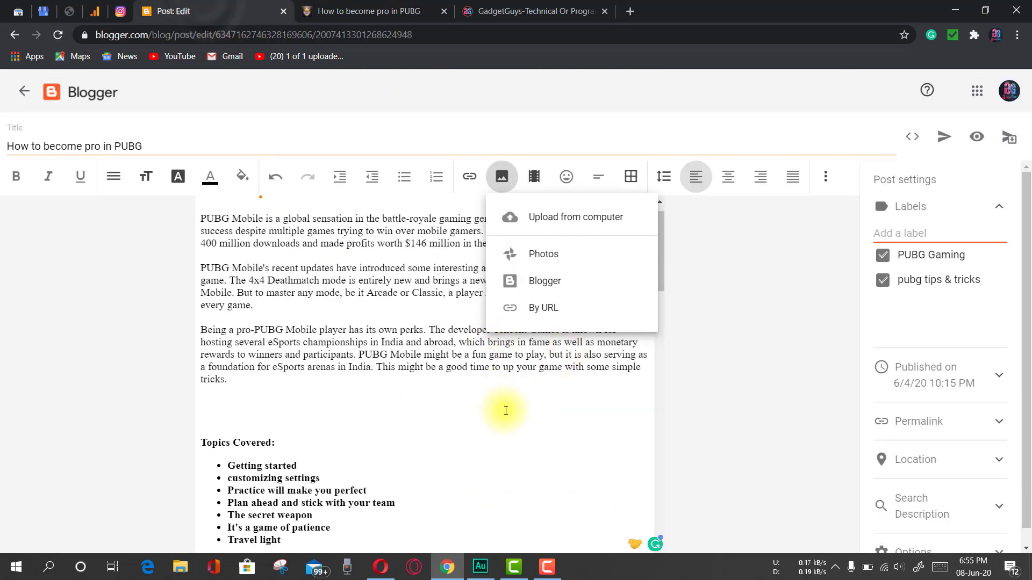
scroll(538, 430, down, 20)
scroll(512, 415, up, 4)
scroll(513, 415, down, 1)
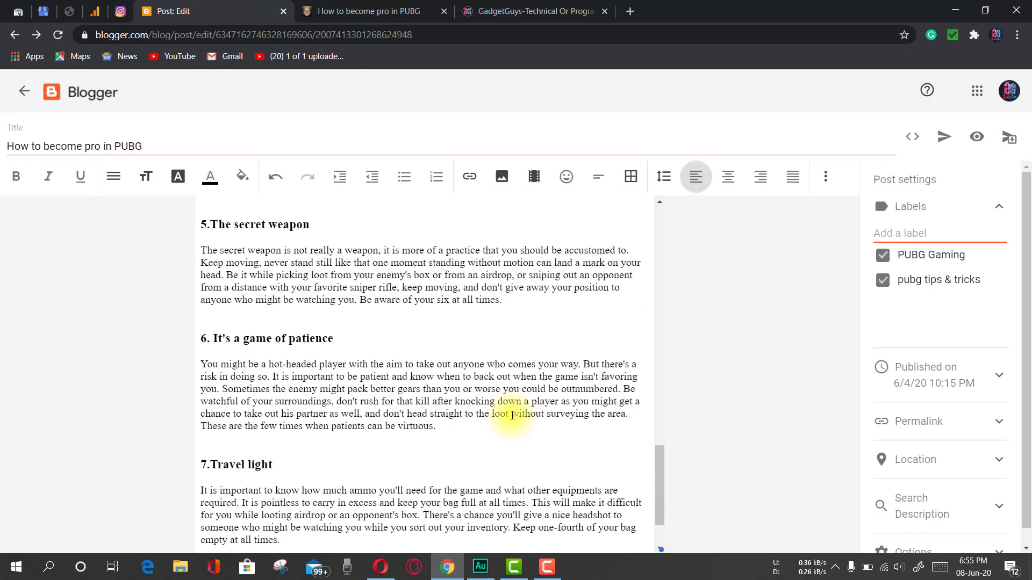
scroll(473, 422, up, 3)
scroll(446, 430, down, 4)
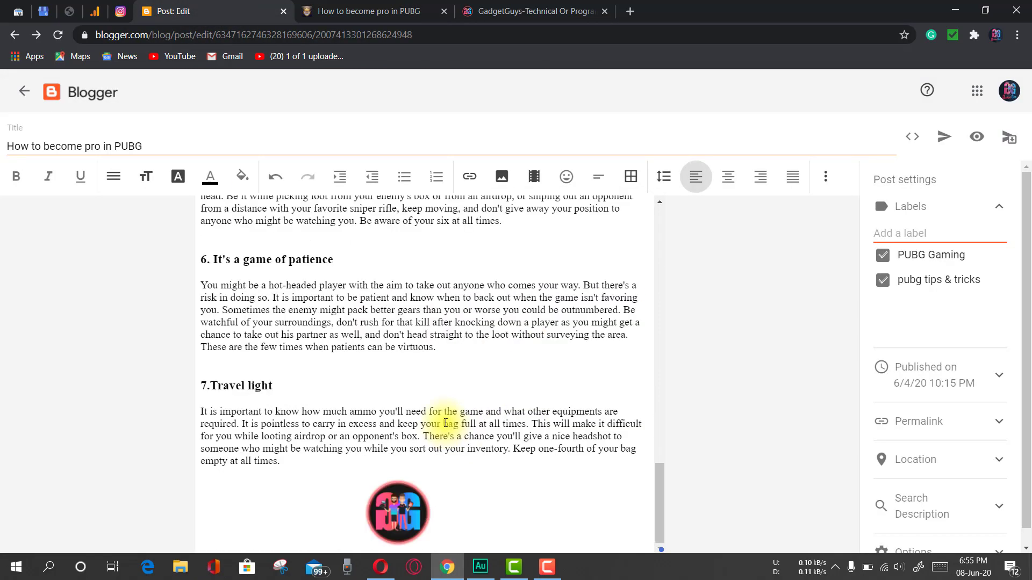
click(524, 226)
key(Return)
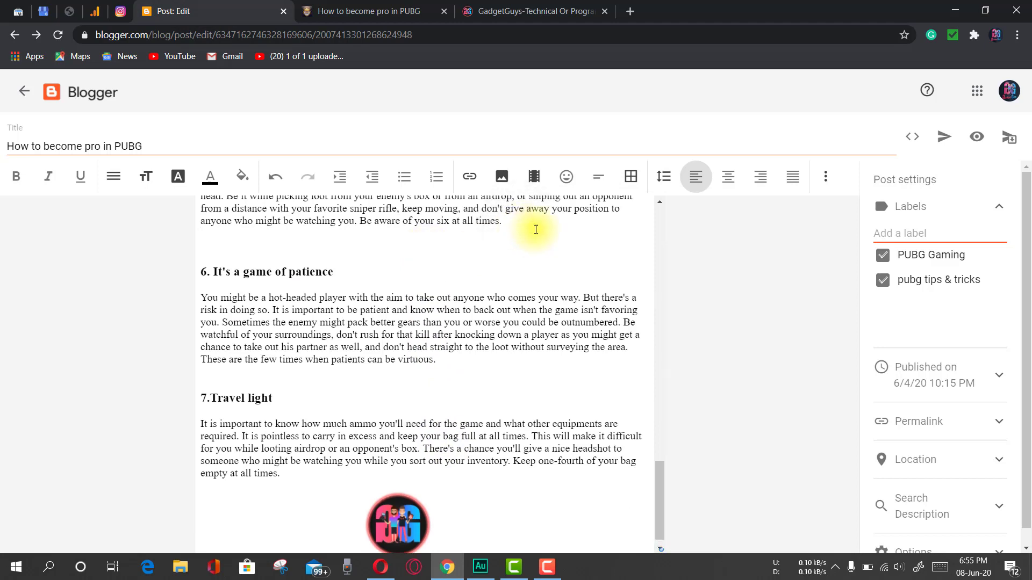
Insert the gadgetguys-mobile-app.png image by its copied URL below section 5.
click(509, 177)
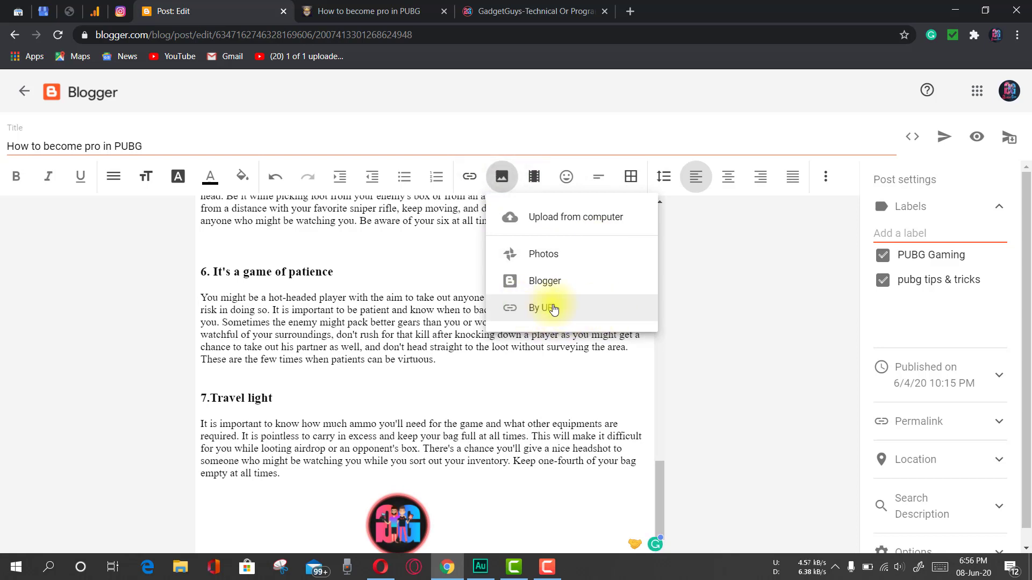
click(581, 308)
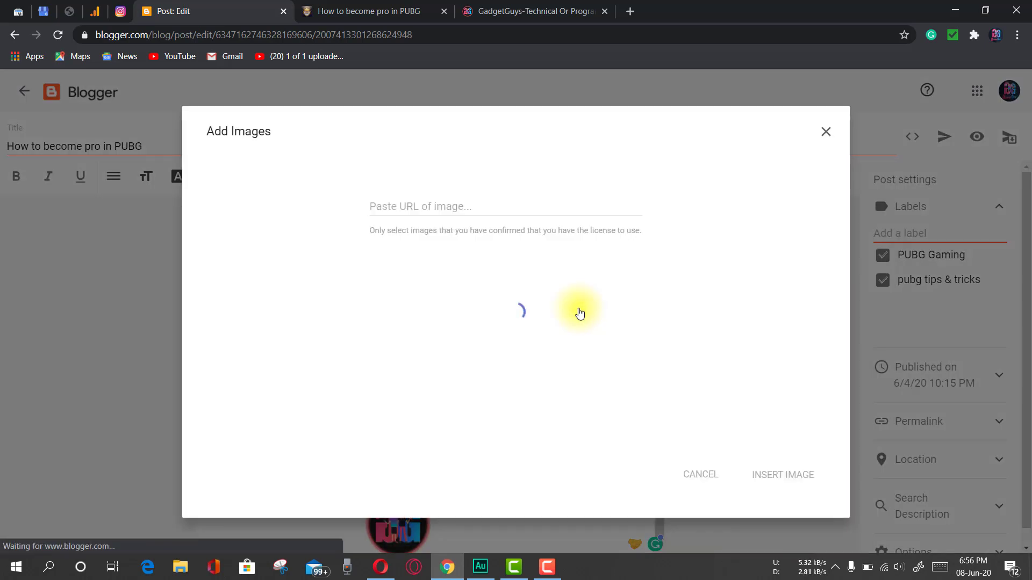
right_click(447, 207)
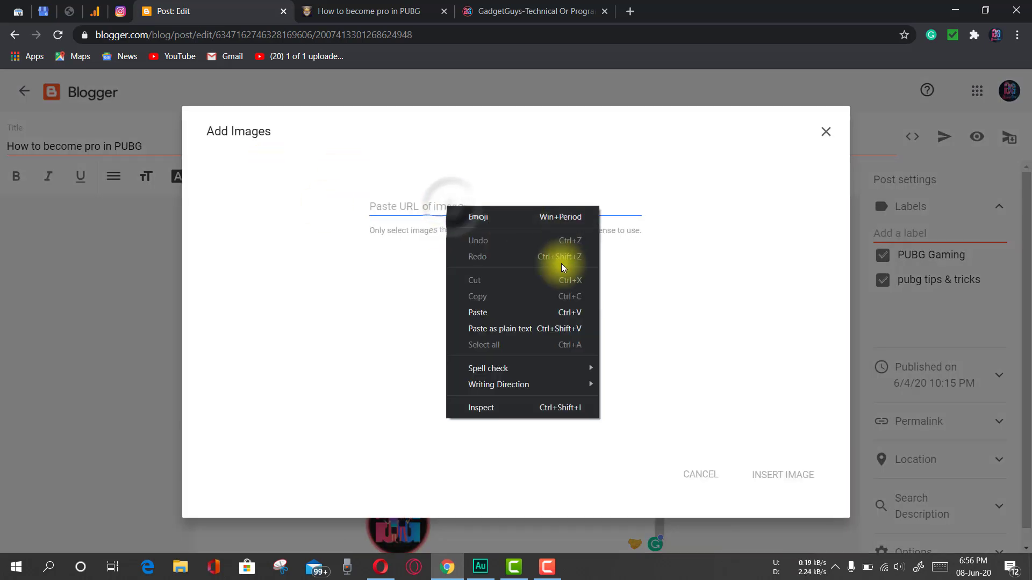
click(507, 313)
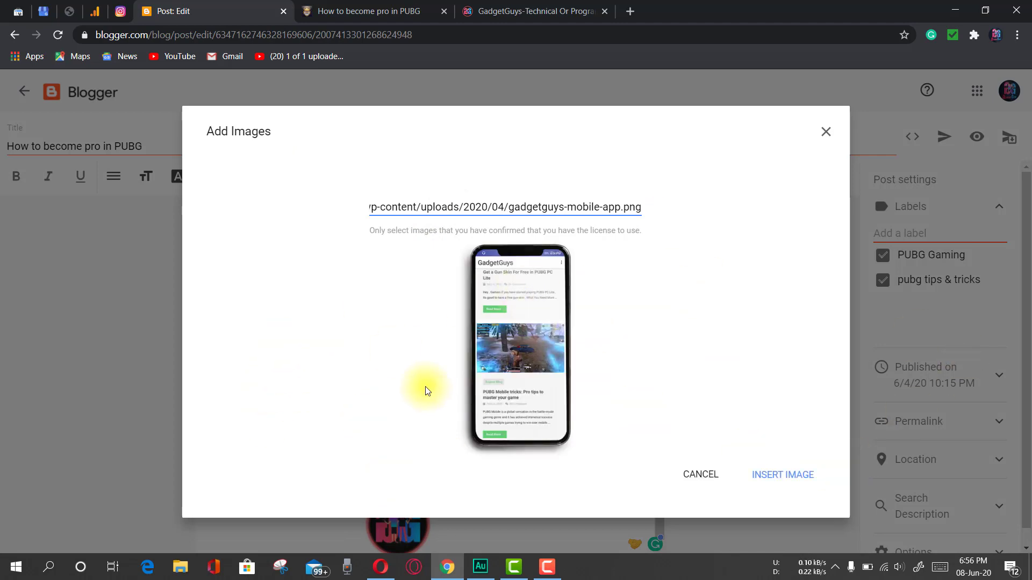
click(796, 483)
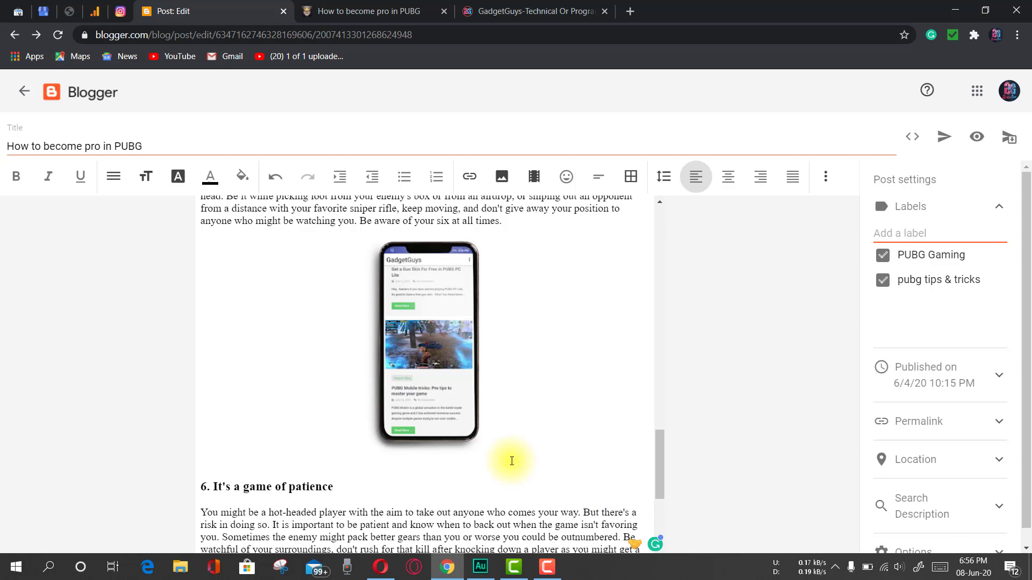
Align the inserted phone image to the left so the following text wraps beside it.
click(422, 361)
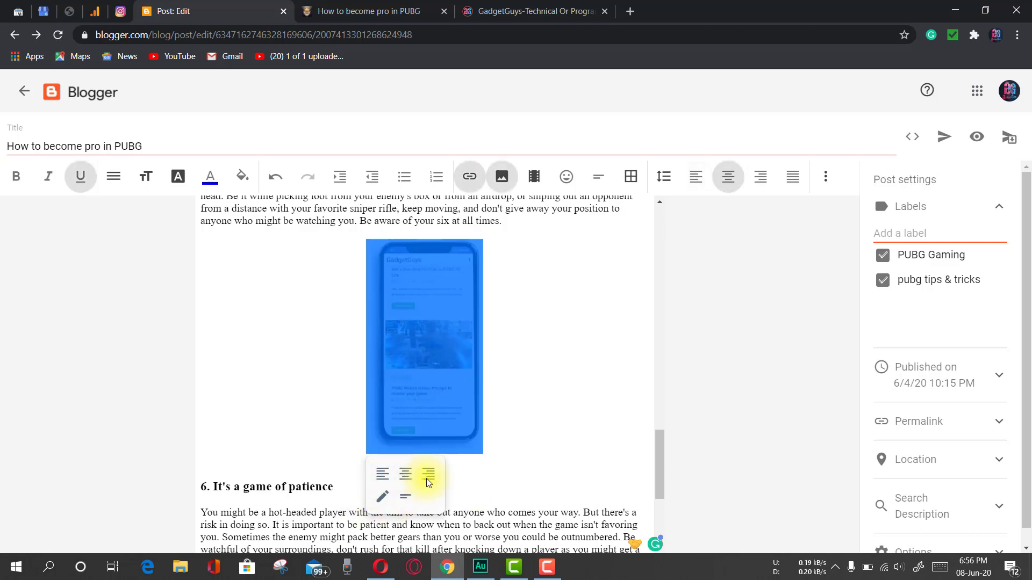
click(386, 473)
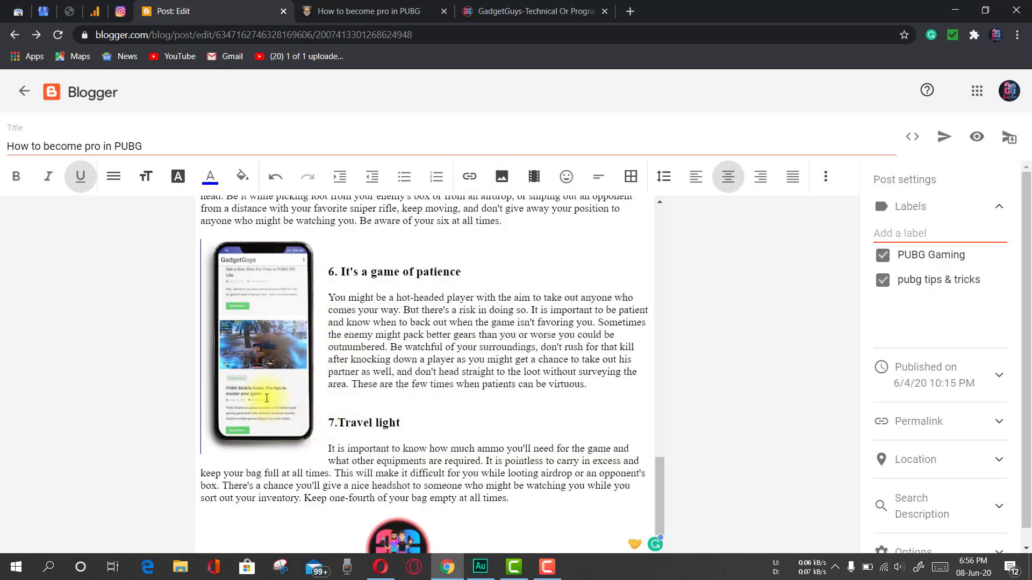
scroll(376, 421, up, 1)
scroll(376, 420, up, 2)
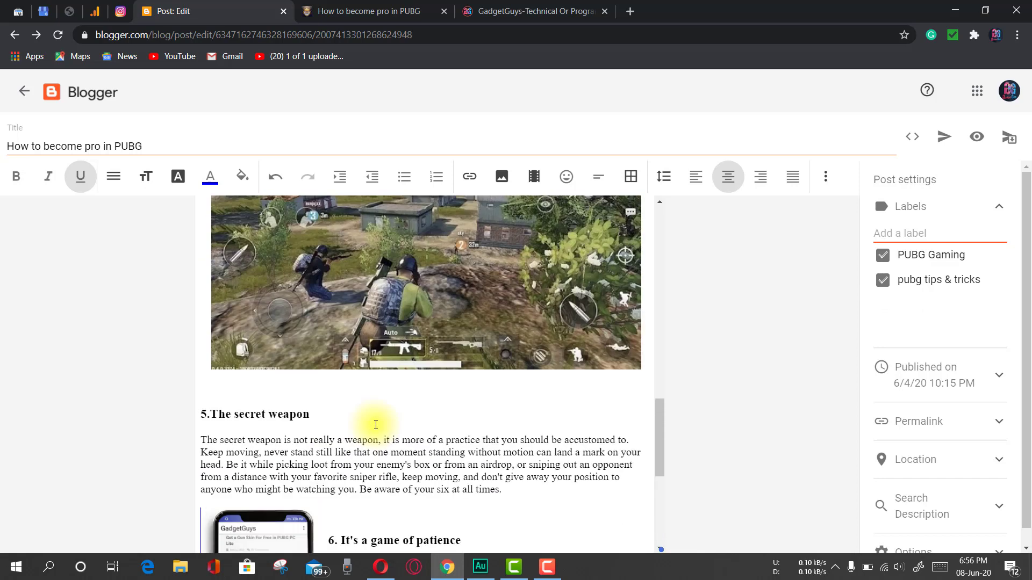
Center the phone image again and realign it to the right of the text.
scroll(373, 422, down, 3)
click(284, 334)
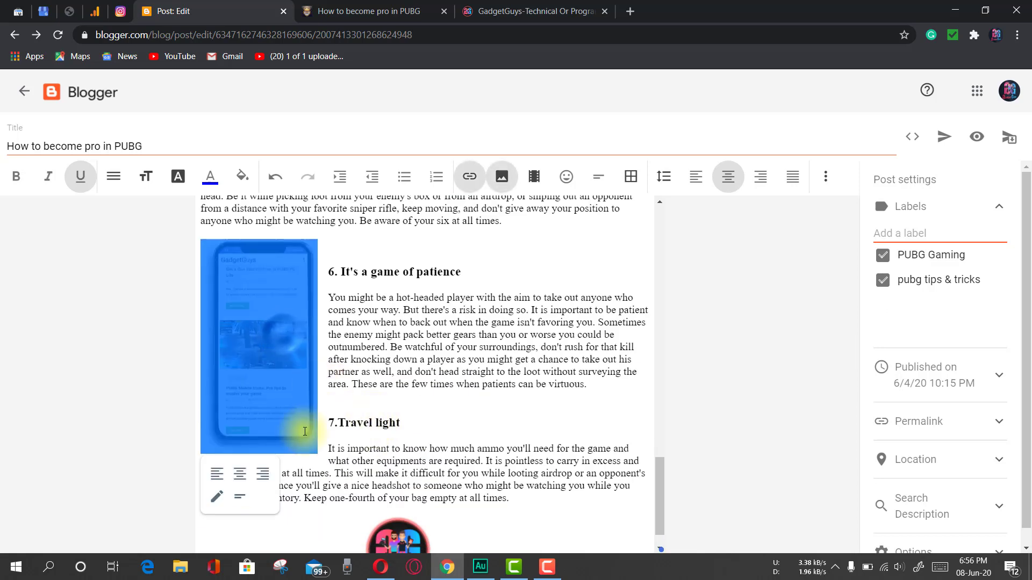
click(239, 476)
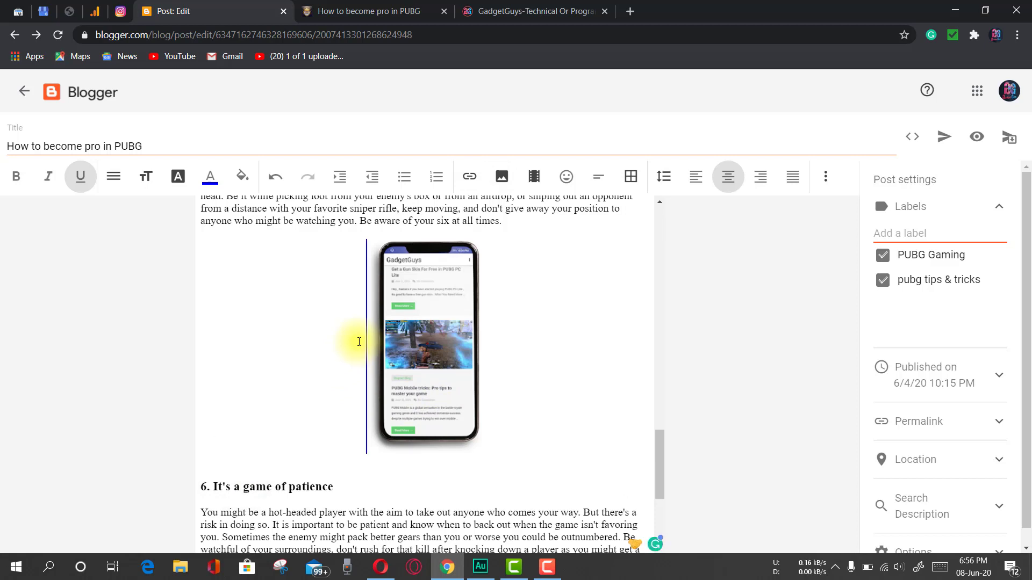
click(449, 368)
click(424, 473)
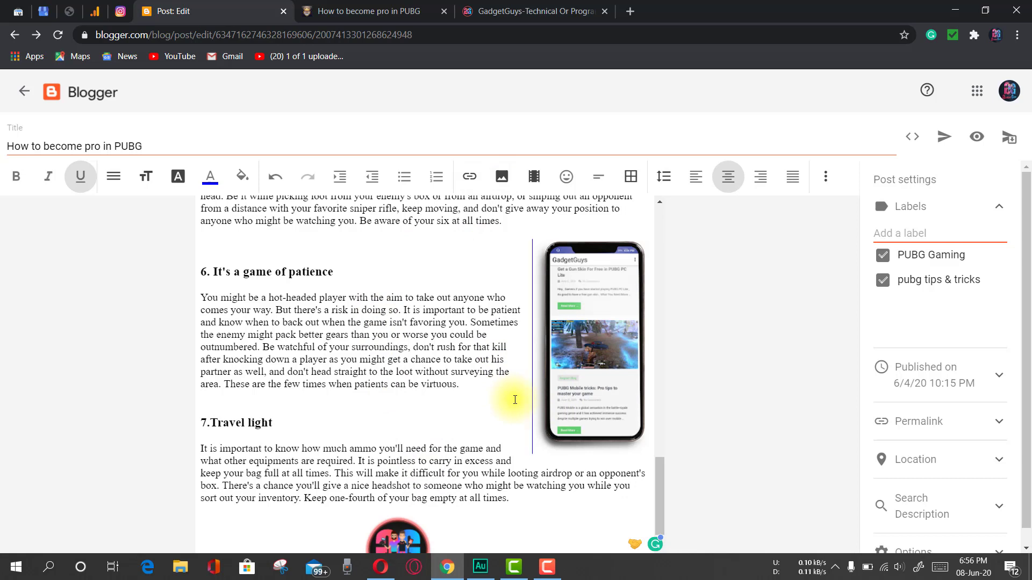
Add a caption to the phone image and replace the placeholder text with "Gadgetguys App".
click(602, 355)
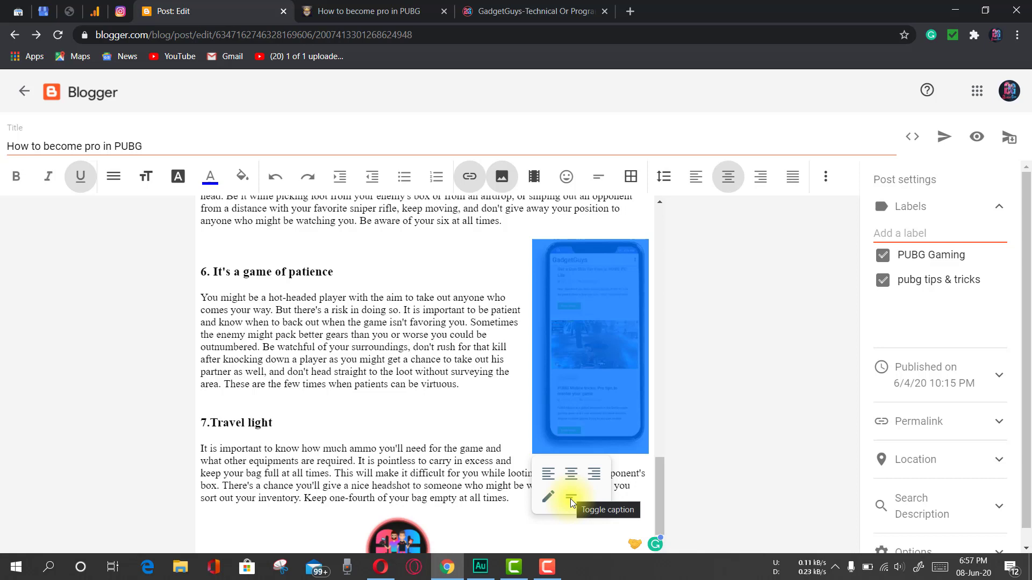
click(571, 501)
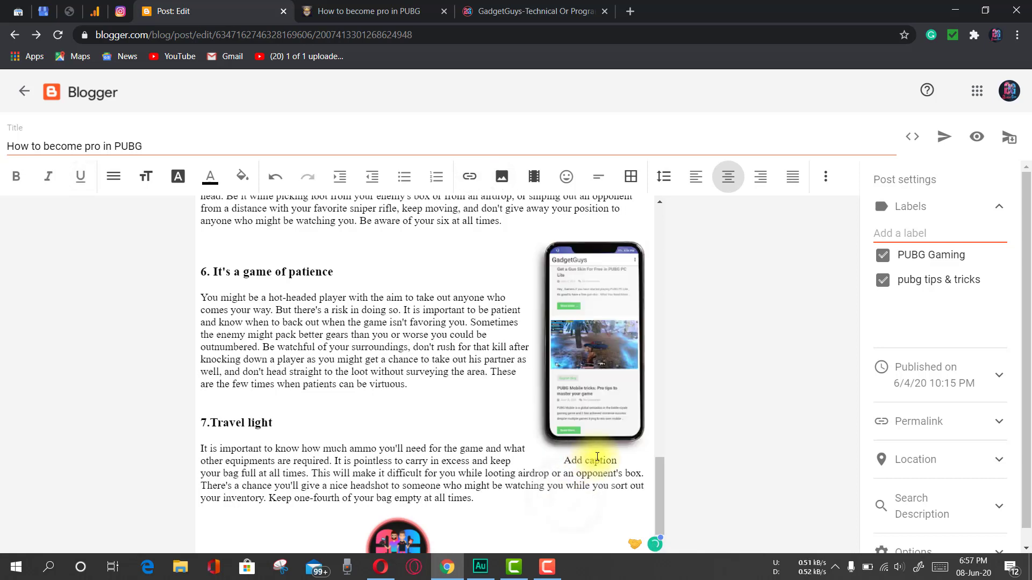
drag(612, 461, 563, 460)
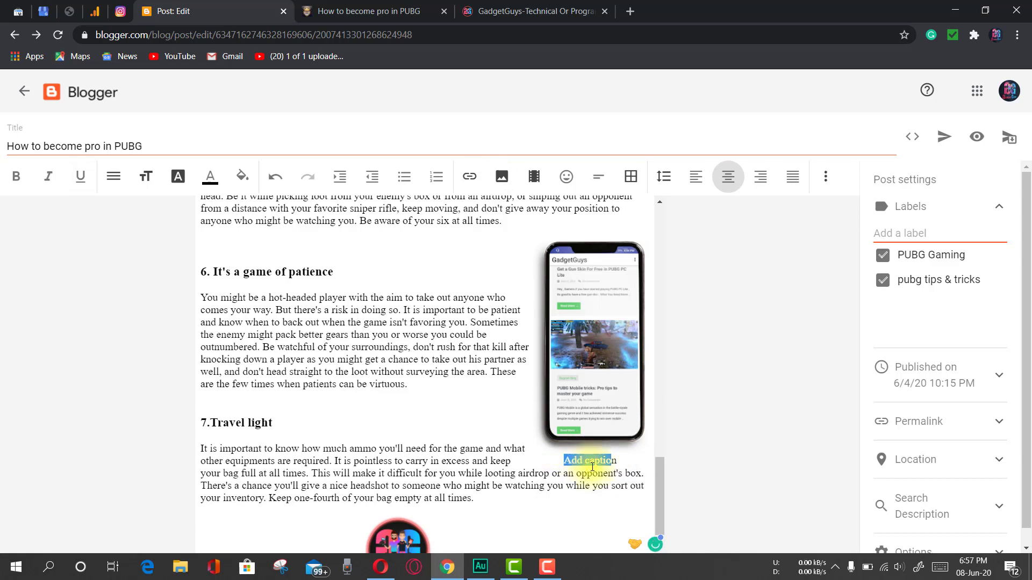
click(610, 461)
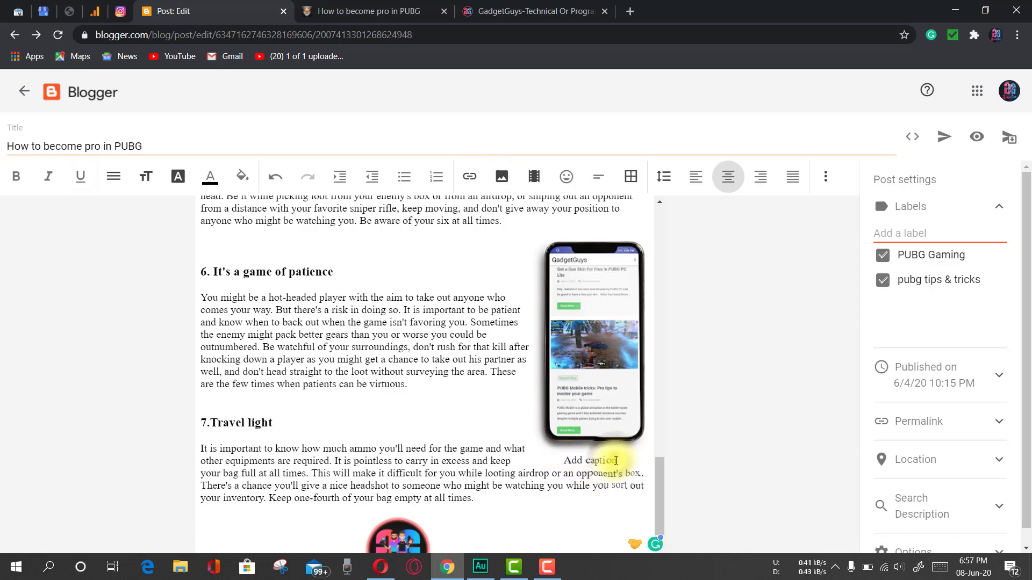
key(BackSpace)
key(BackSpace)
key(BackSpace)
key(BackSpace)
key(BackSpace)
key(BackSpace)
key(BackSpace)
key(BackSpace)
key(BackSpace)
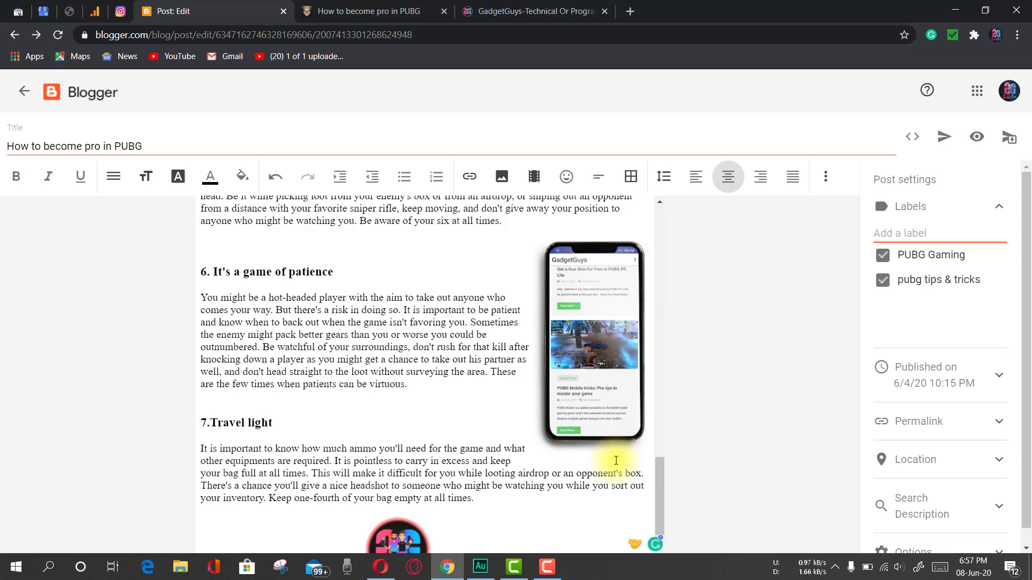
text(Gadgetguys App)
click(495, 397)
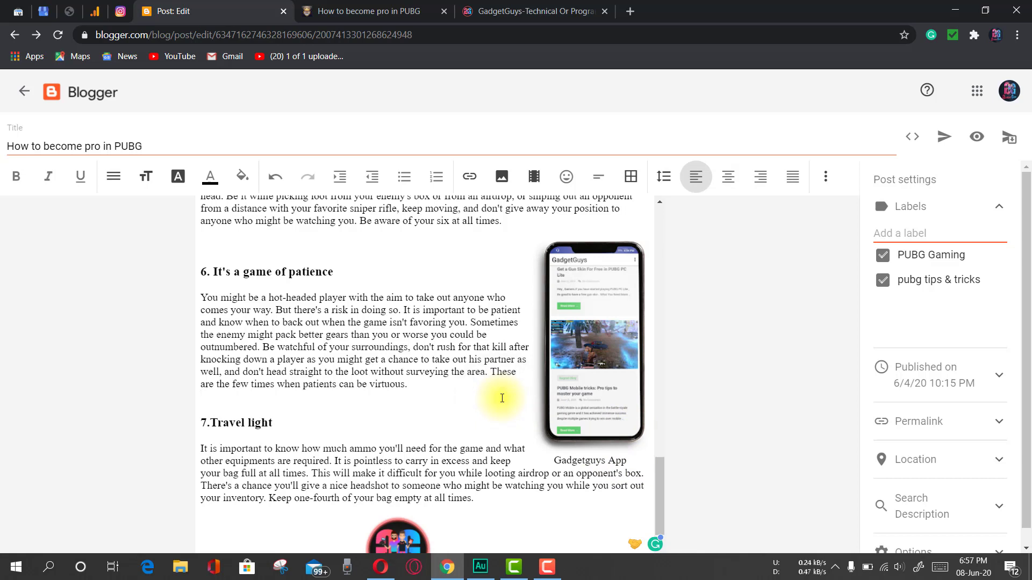
Center the captioned phone image and set its size to Large.
click(570, 373)
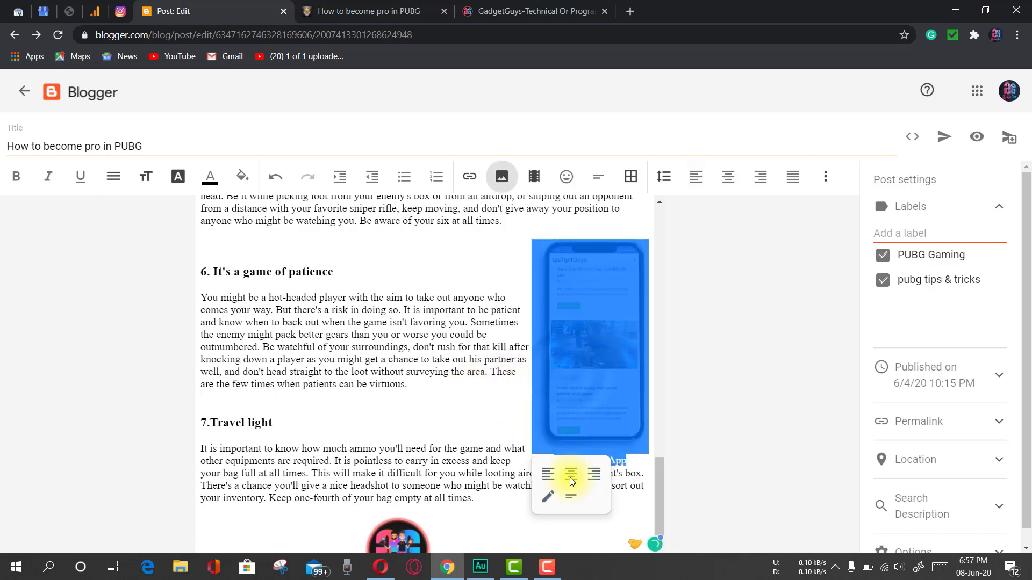
click(570, 478)
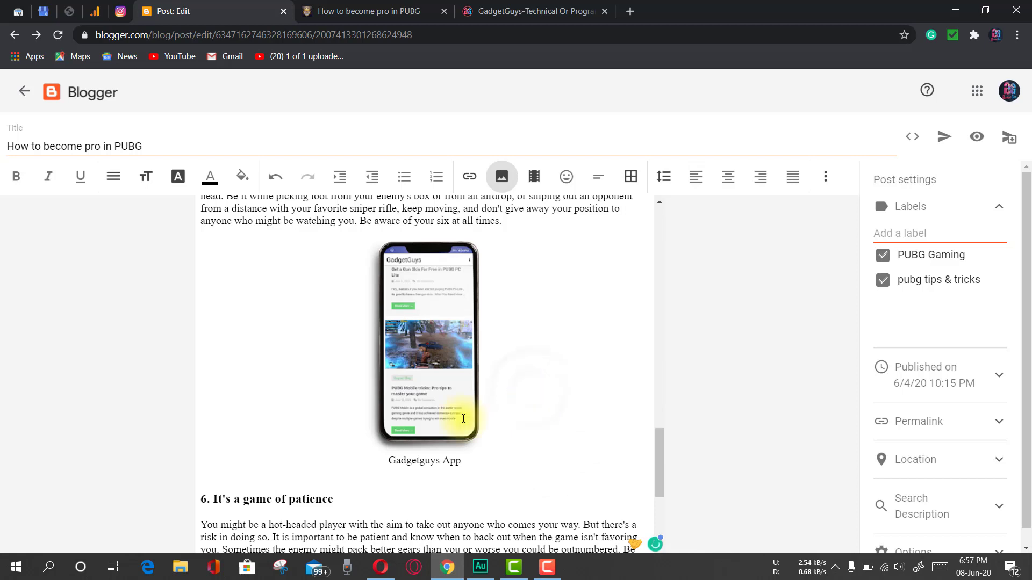
click(414, 388)
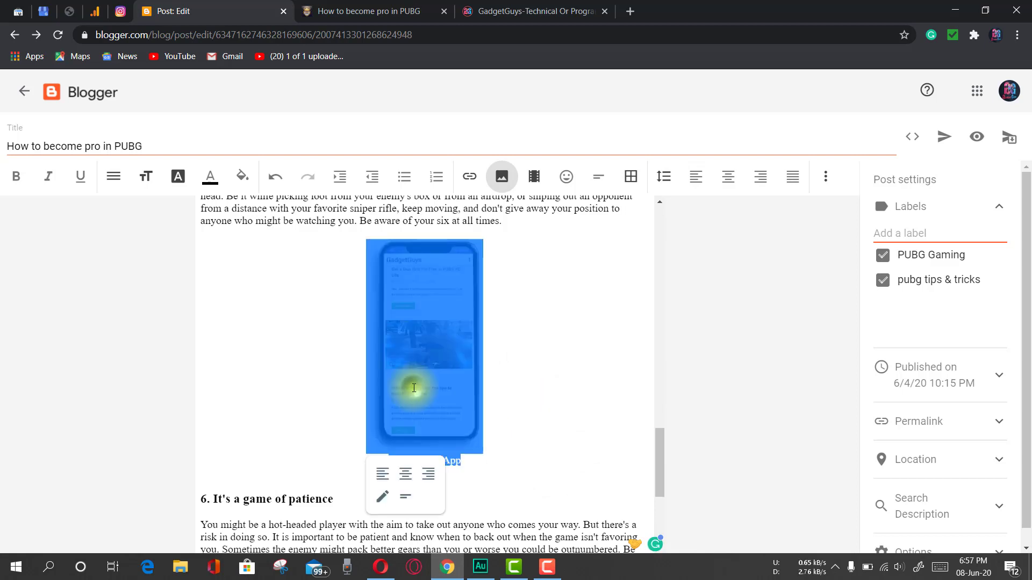
click(380, 495)
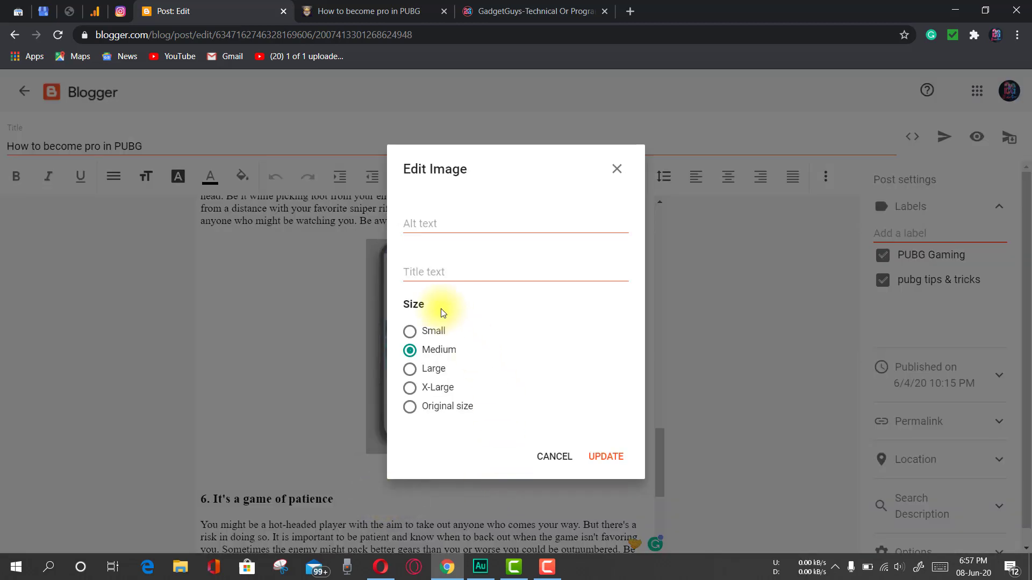
click(410, 370)
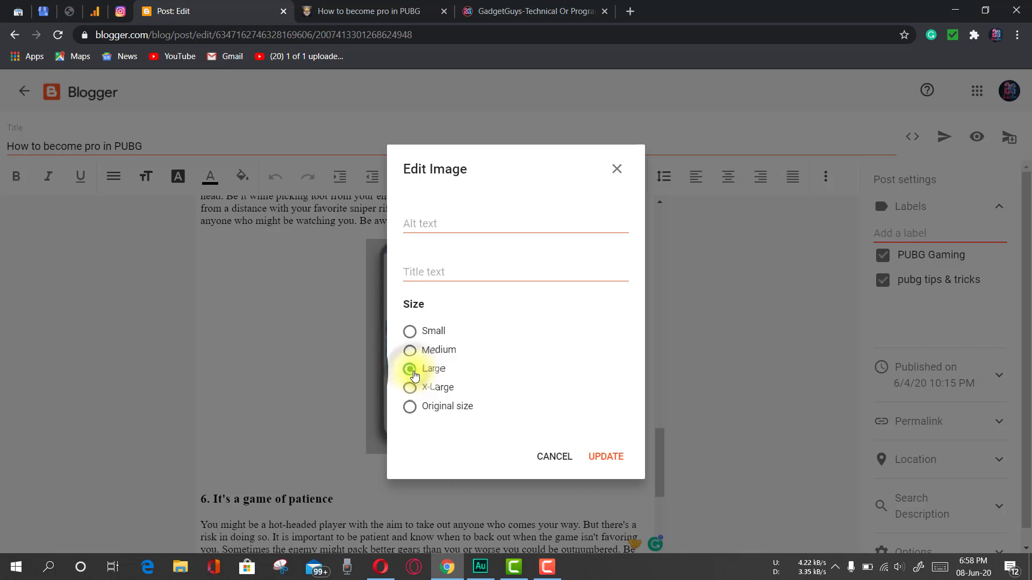
click(613, 459)
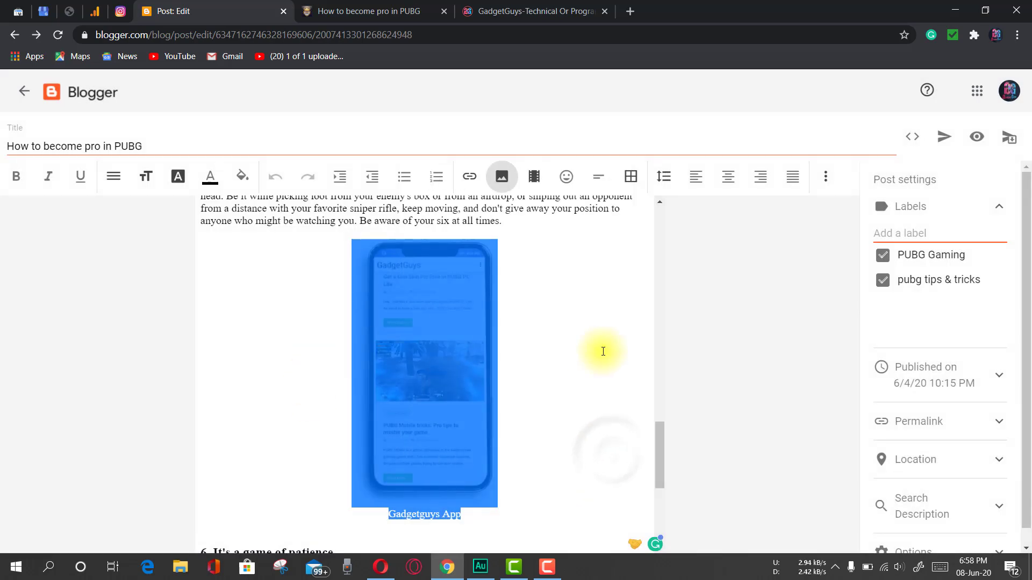
Set the phone image's size to X-Large and check how it fits in the post.
scroll(416, 347, down, 2)
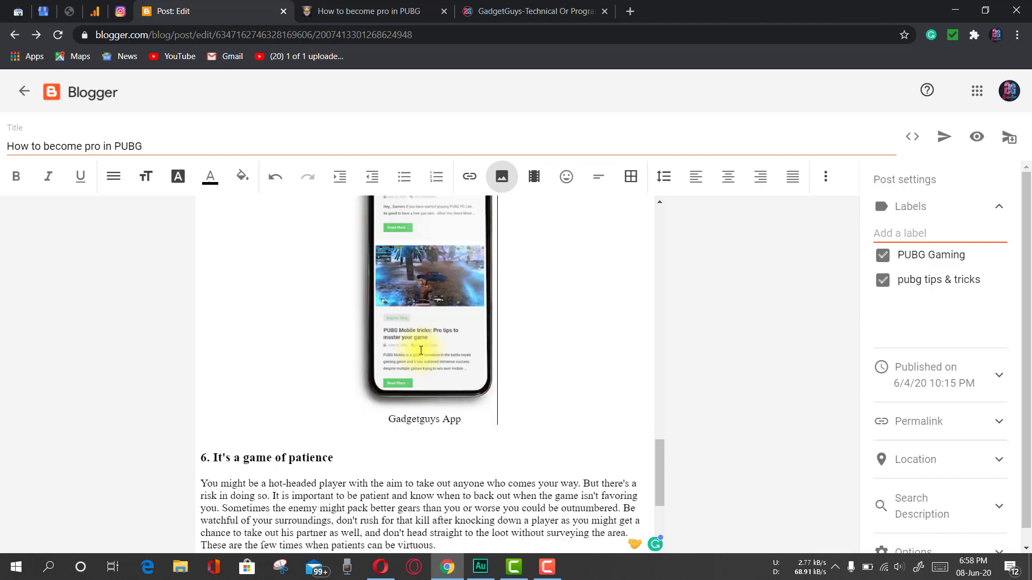
scroll(422, 333, up, 2)
click(457, 366)
scroll(408, 301, down, 3)
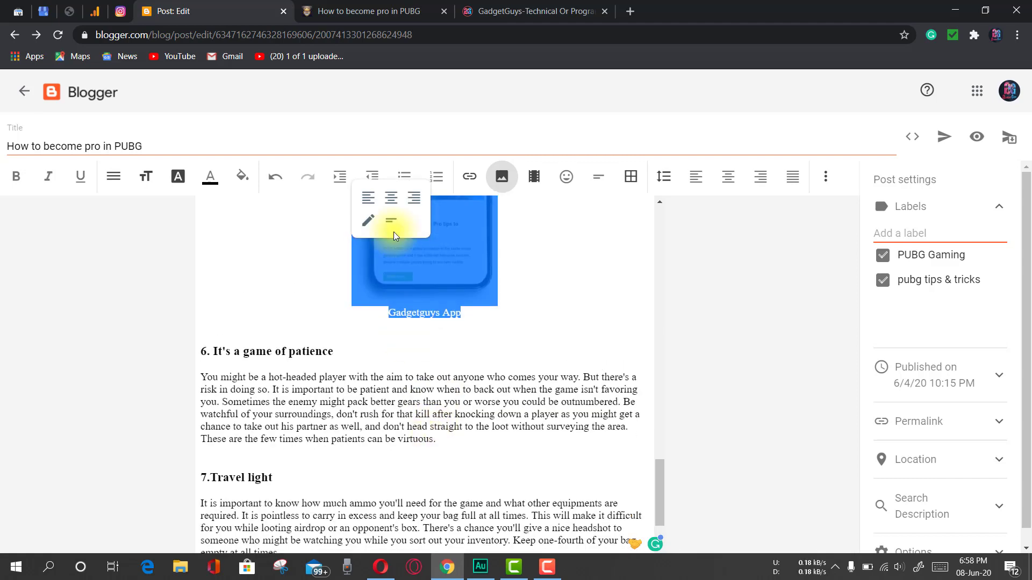
click(373, 223)
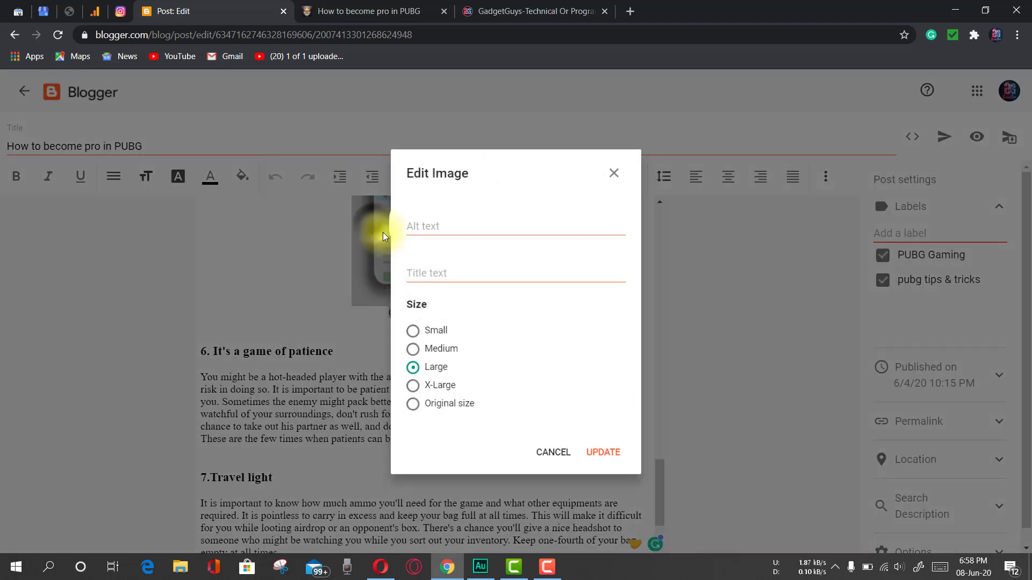
click(410, 388)
click(605, 457)
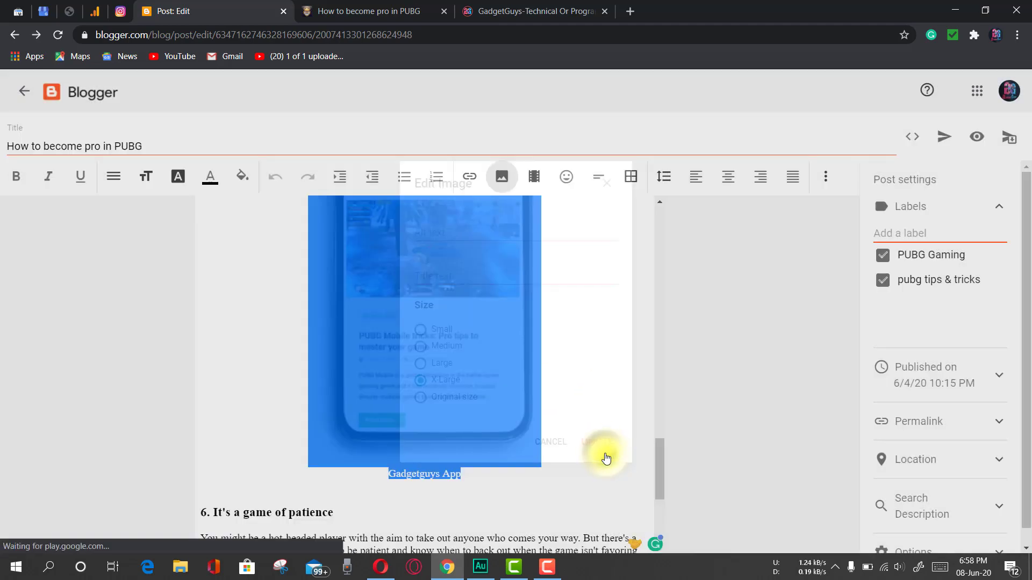
click(558, 298)
scroll(543, 375, up, 8)
scroll(544, 376, down, 9)
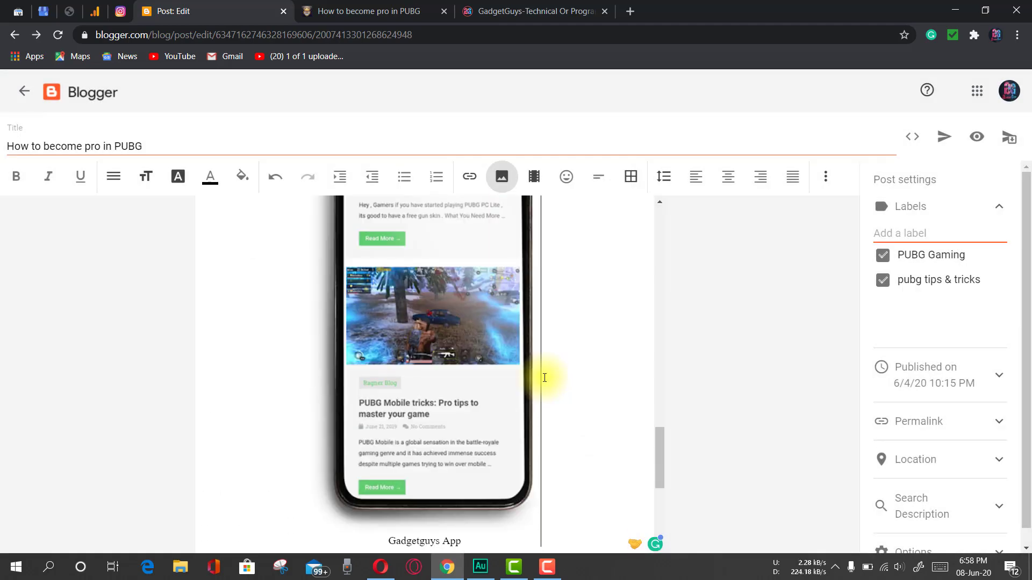
Set the captioned phone image's size to Large and enter the alt text "gadgetguys app".
click(432, 280)
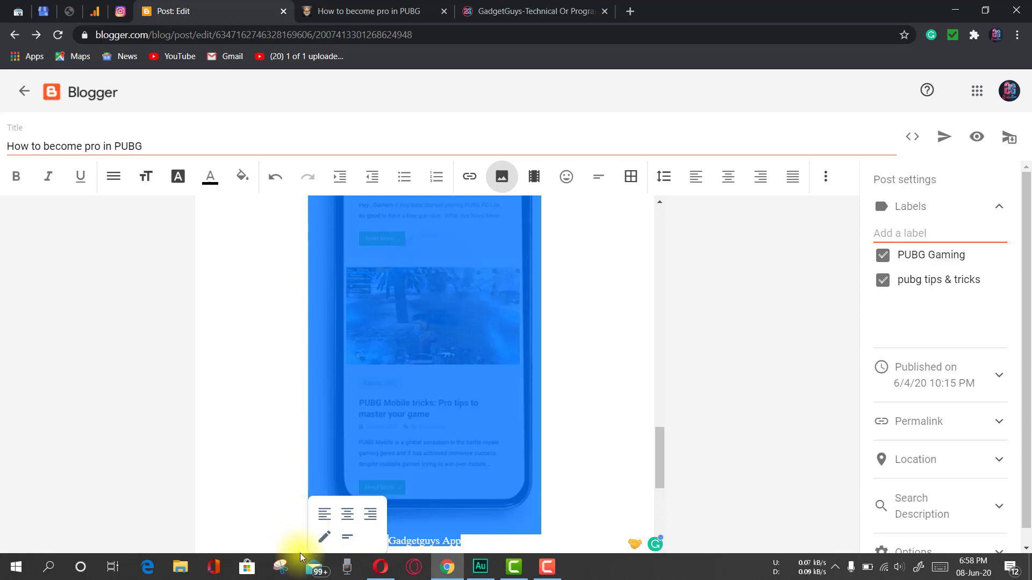
click(324, 538)
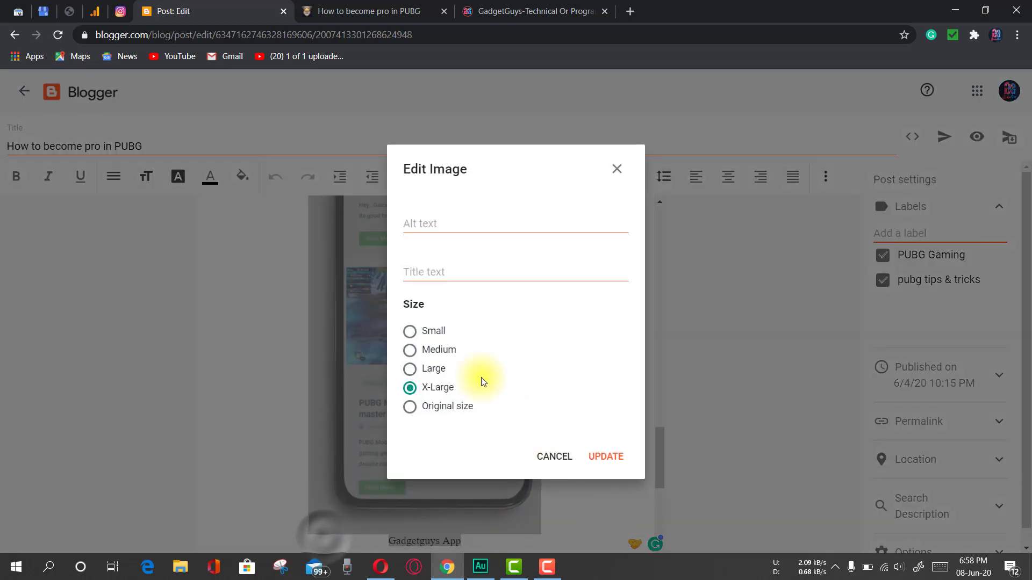
click(410, 370)
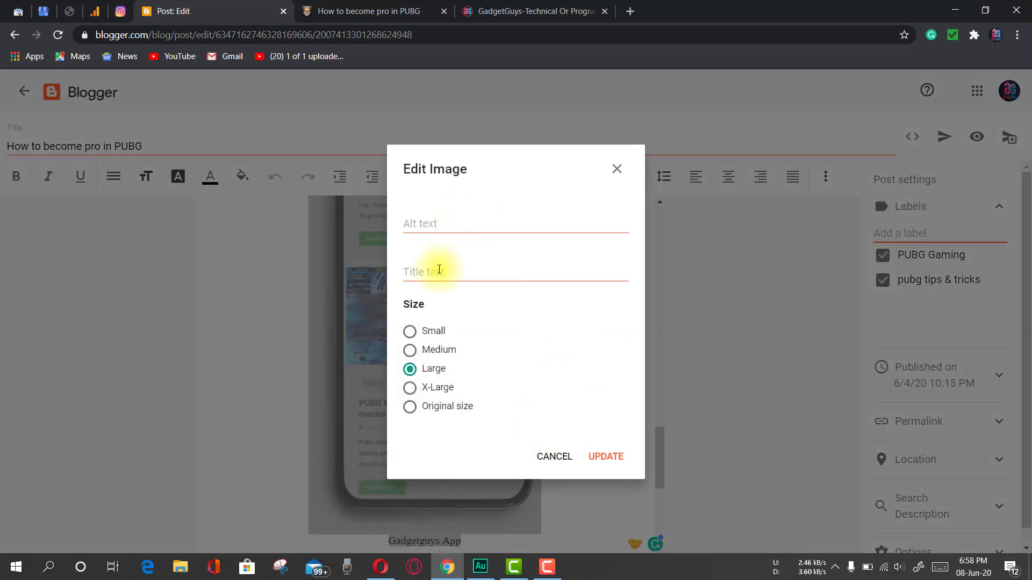
click(419, 222)
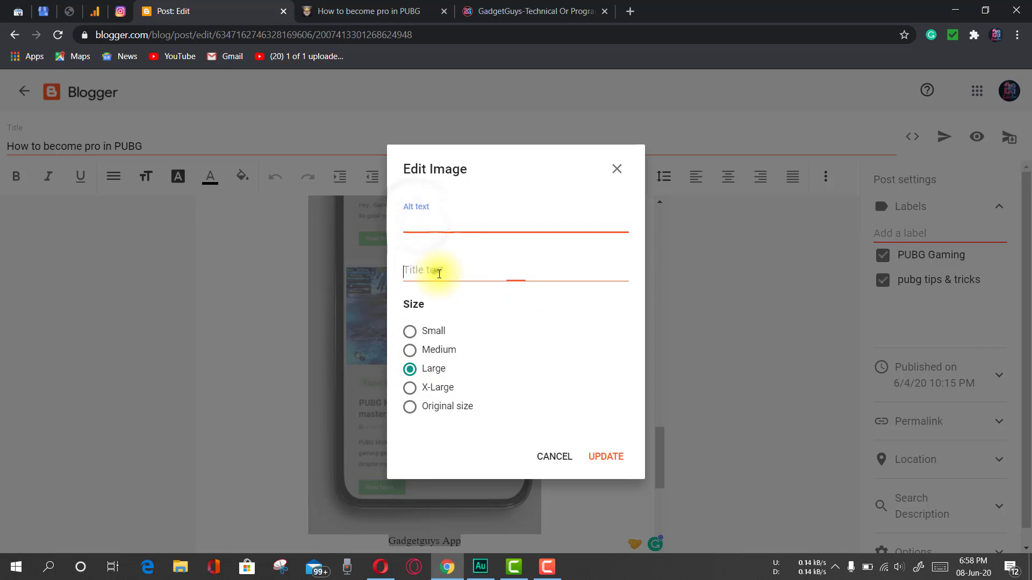
click(438, 273)
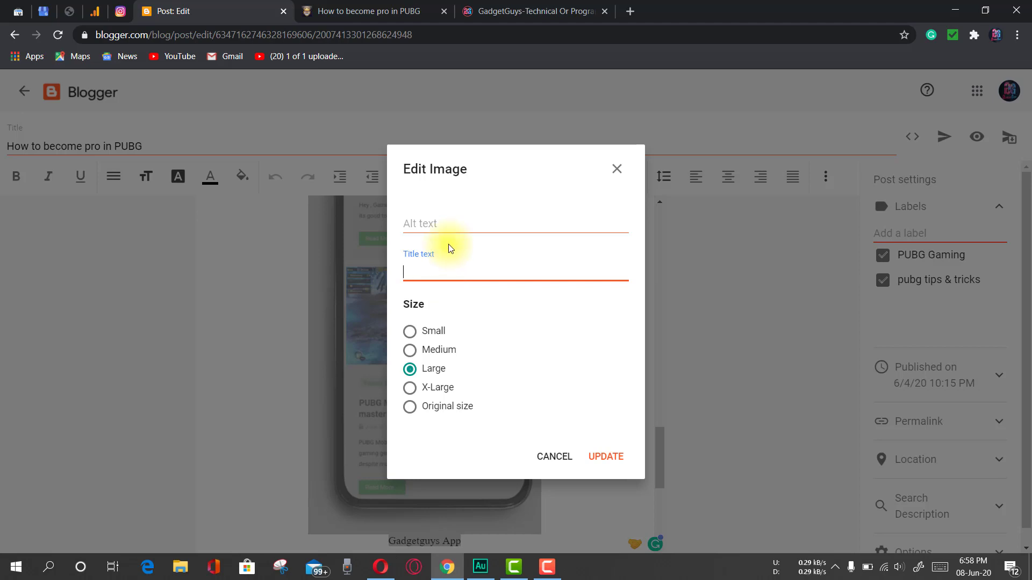
click(450, 226)
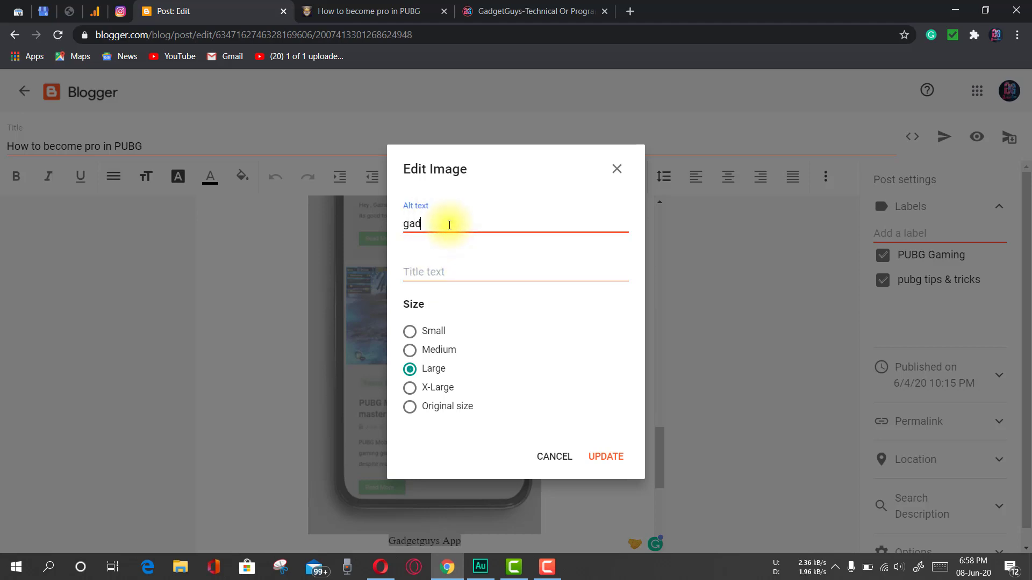
text(gadghetguys app)
Give the phone image the title text "gadgetguys app screenshot" and apply the image settings.
click(452, 273)
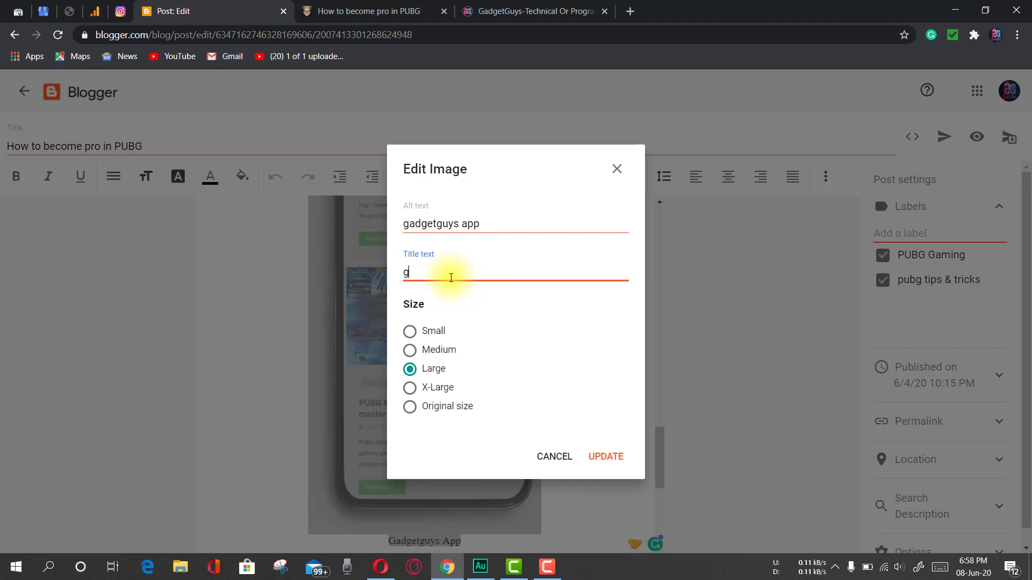
text(gadgetguys ap screenshot)
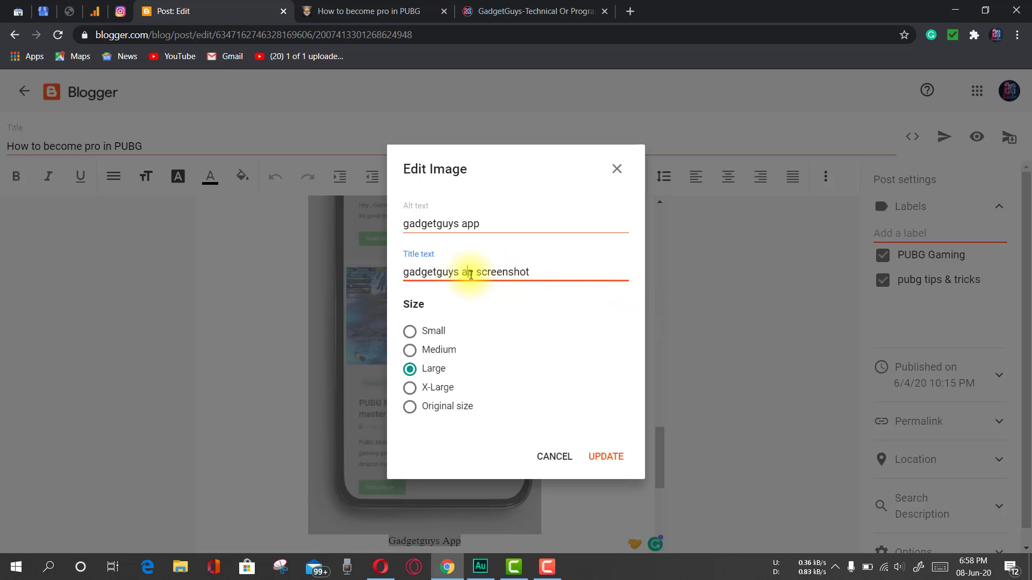
click(470, 274)
text(p)
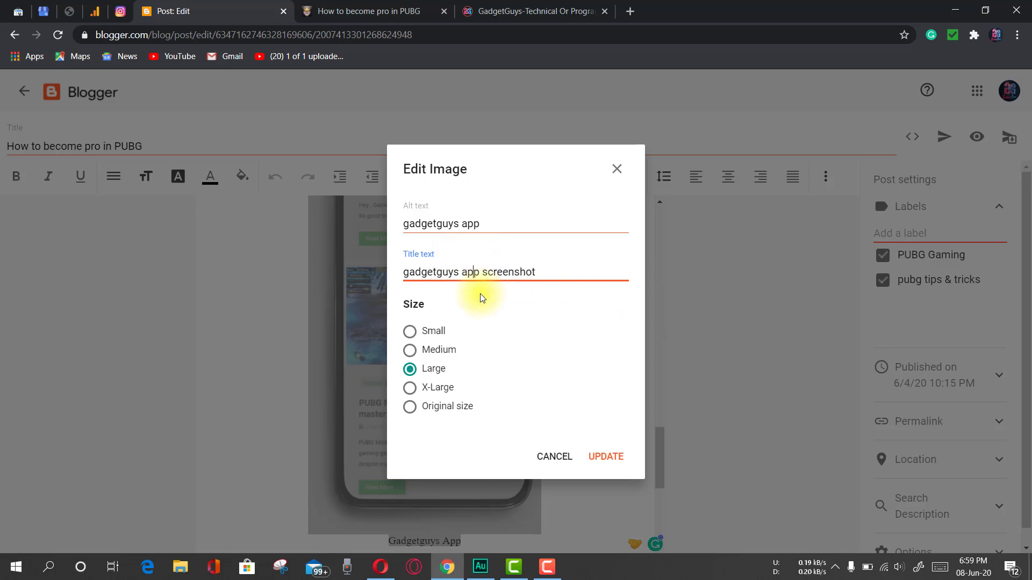
click(551, 253)
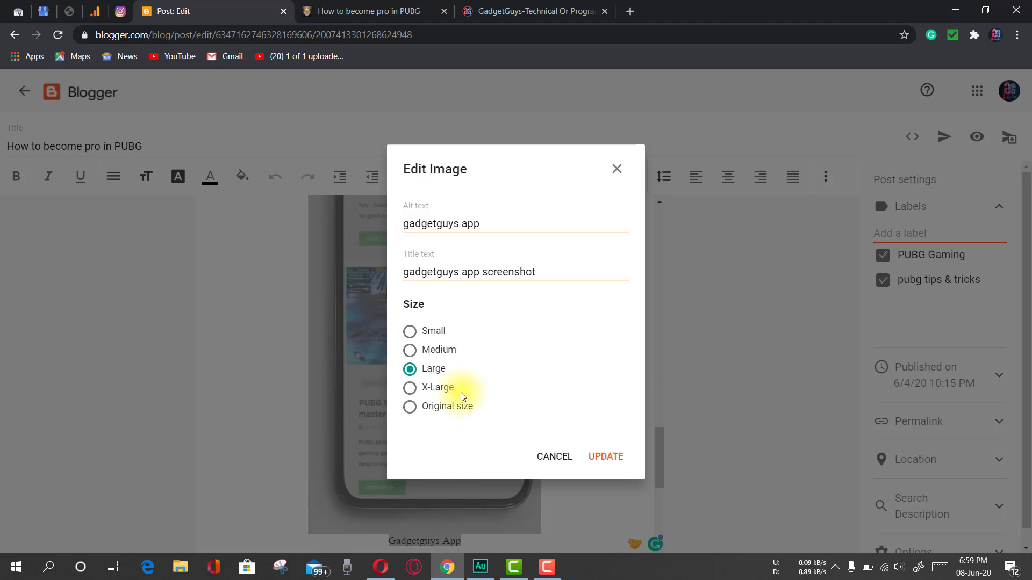
click(611, 461)
click(505, 330)
Insert the hands-holding-phone photo from the blog's PUBG Gaming album into the empty line above "Topics Covered:".
scroll(541, 366, up, 5)
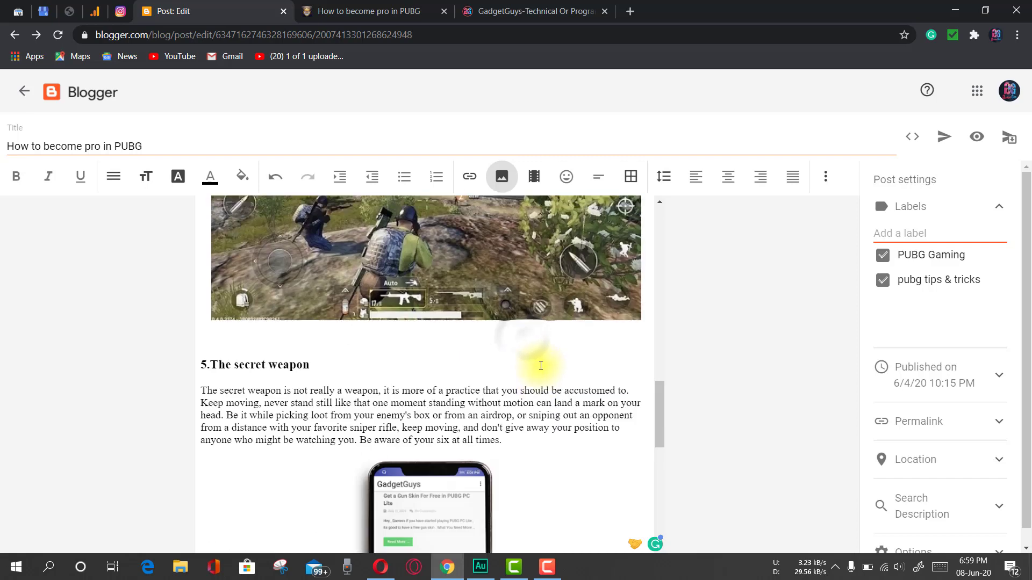
scroll(540, 365, up, 1)
scroll(585, 354, up, 10)
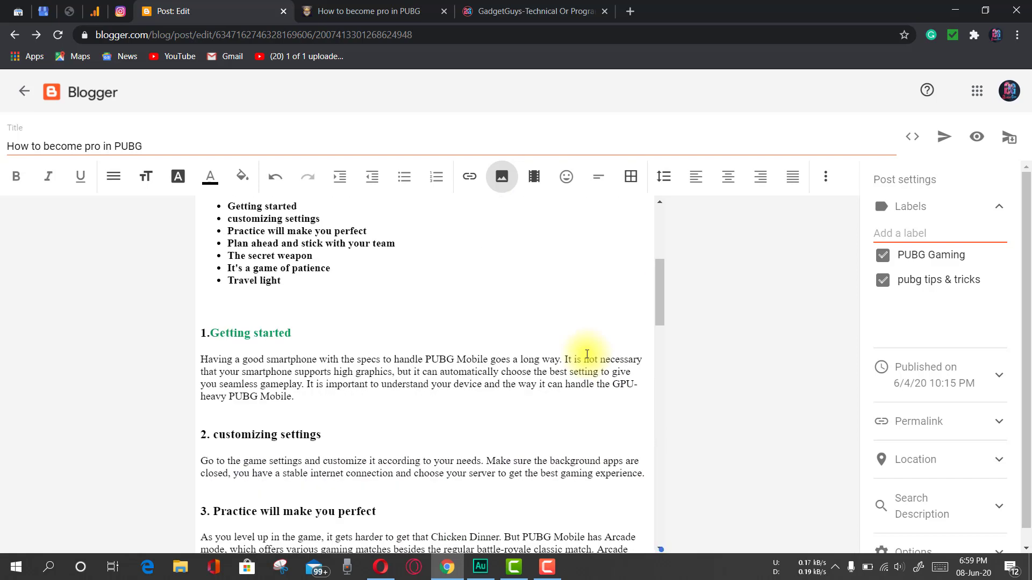
scroll(587, 355, up, 5)
click(241, 423)
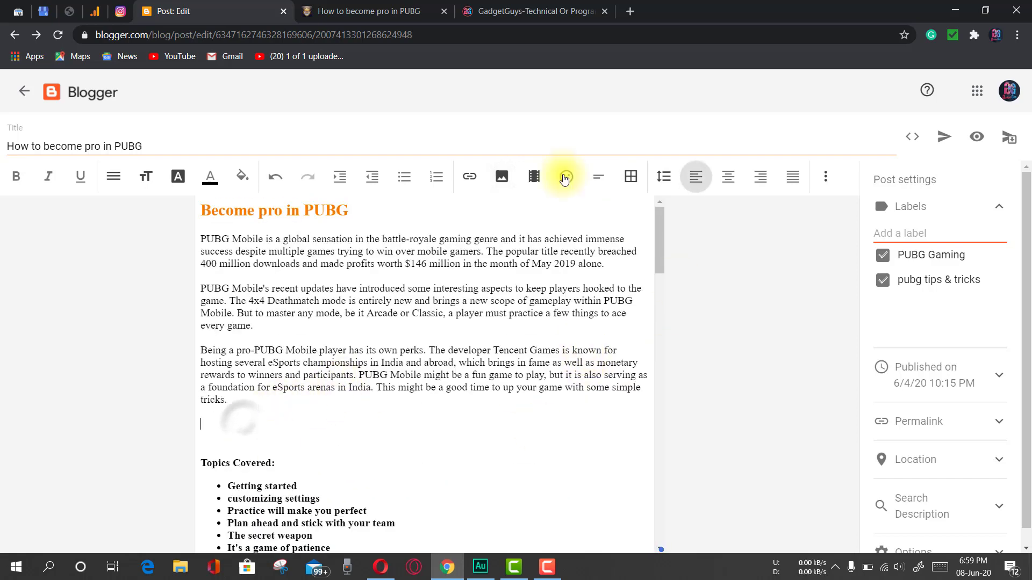
click(502, 177)
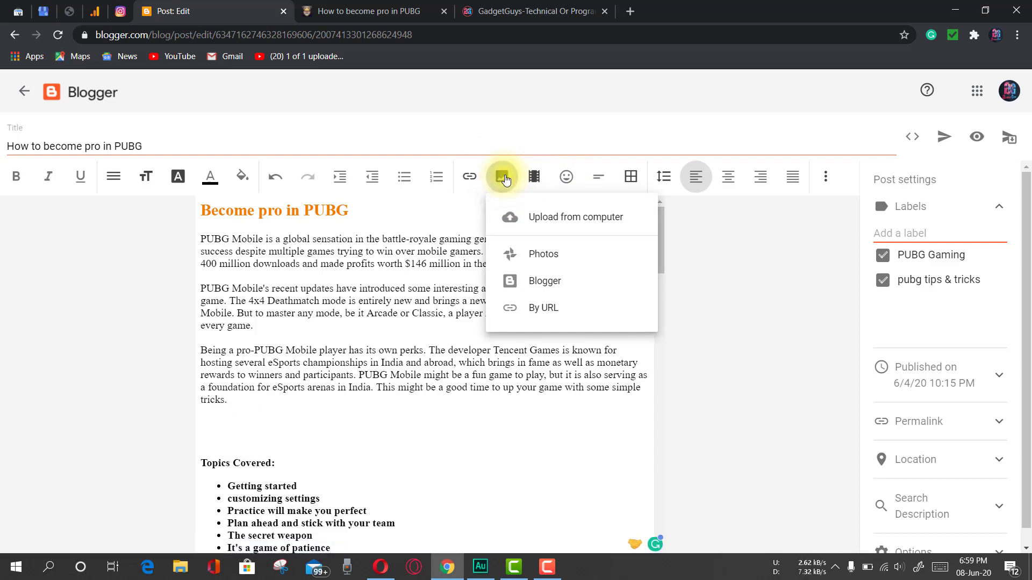
click(540, 281)
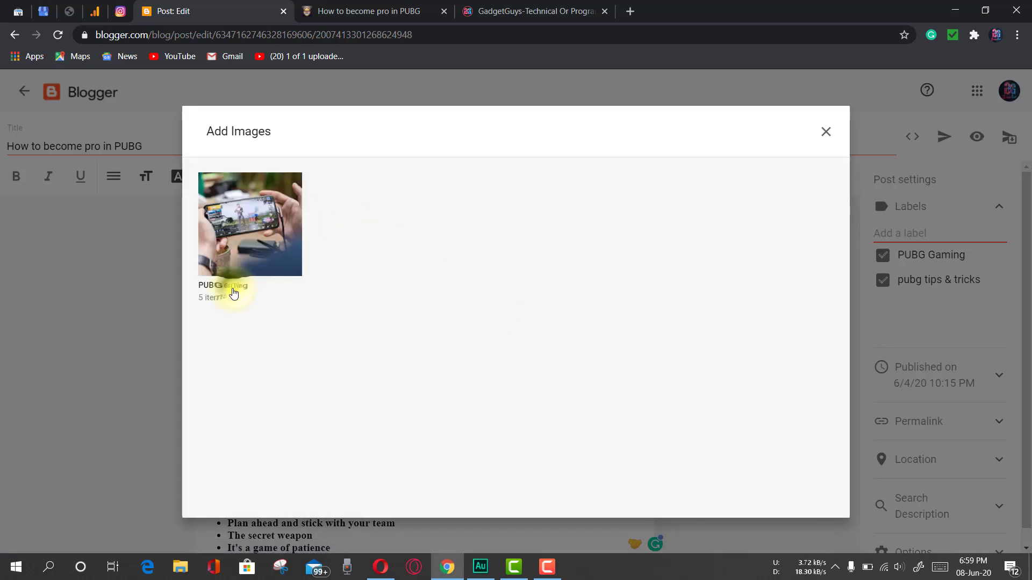
click(233, 292)
click(225, 289)
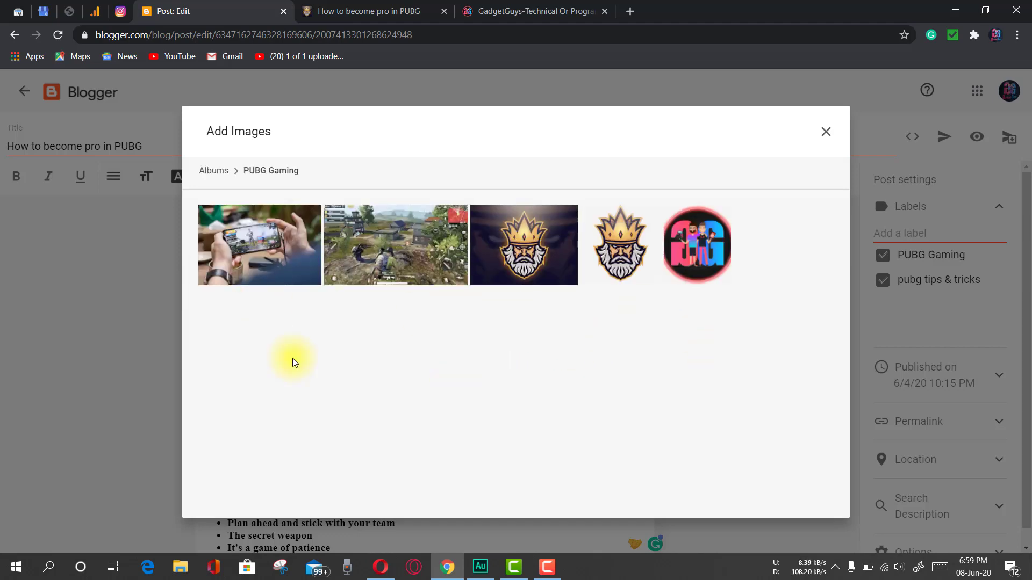
click(258, 264)
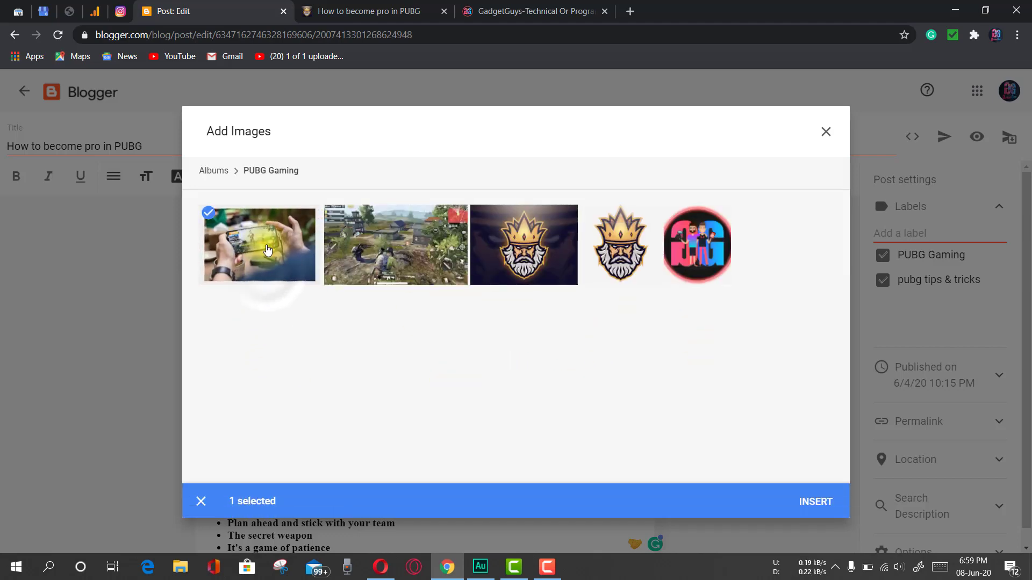
click(815, 503)
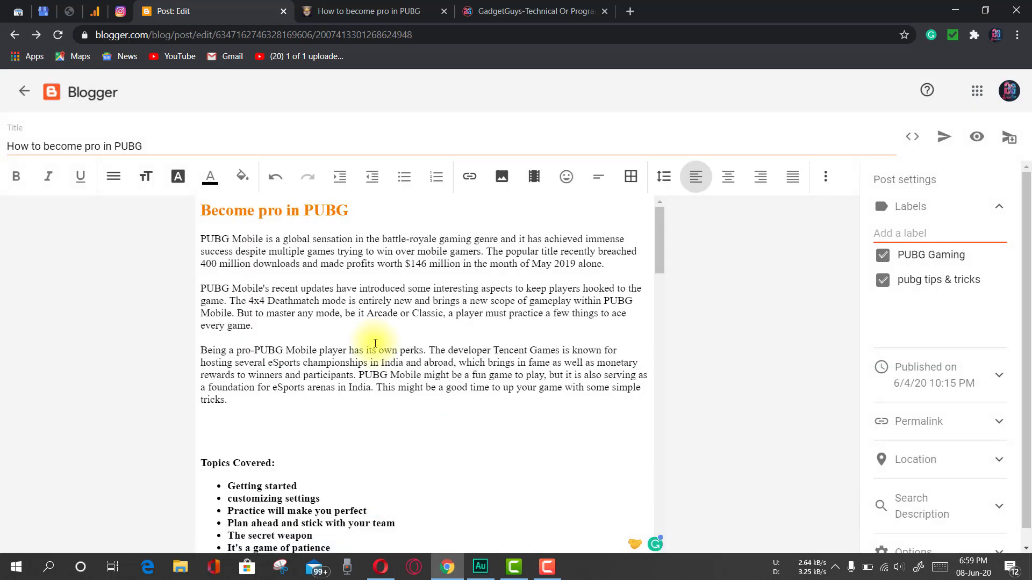
scroll(495, 387, down, 2)
scroll(299, 281, up, 2)
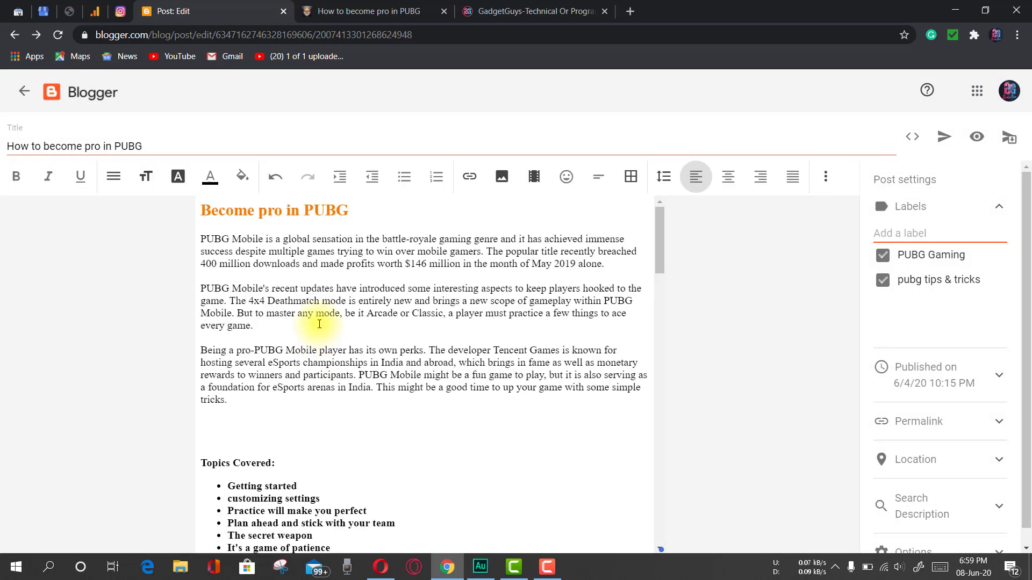
scroll(403, 354, down, 3)
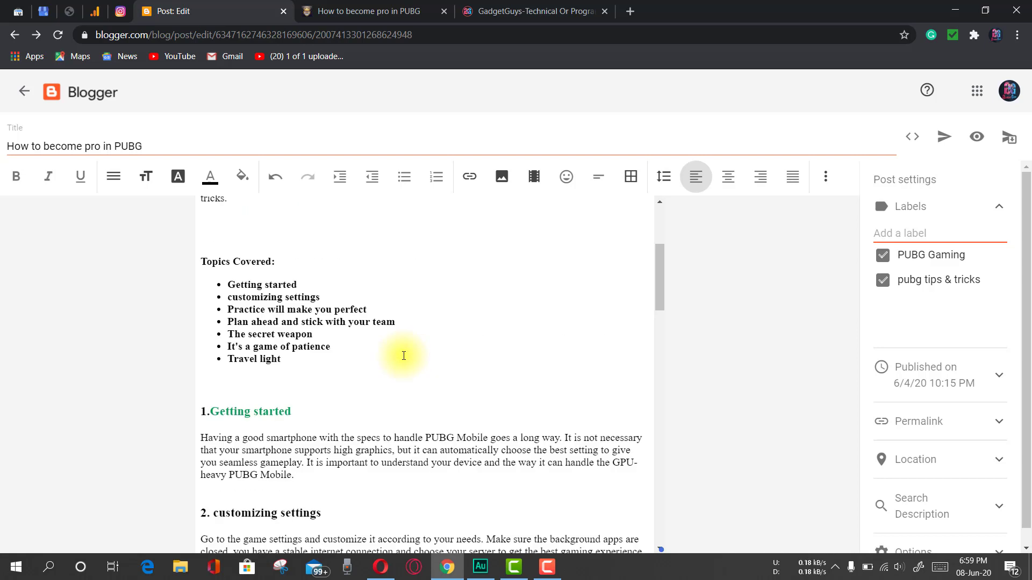
scroll(403, 355, up, 3)
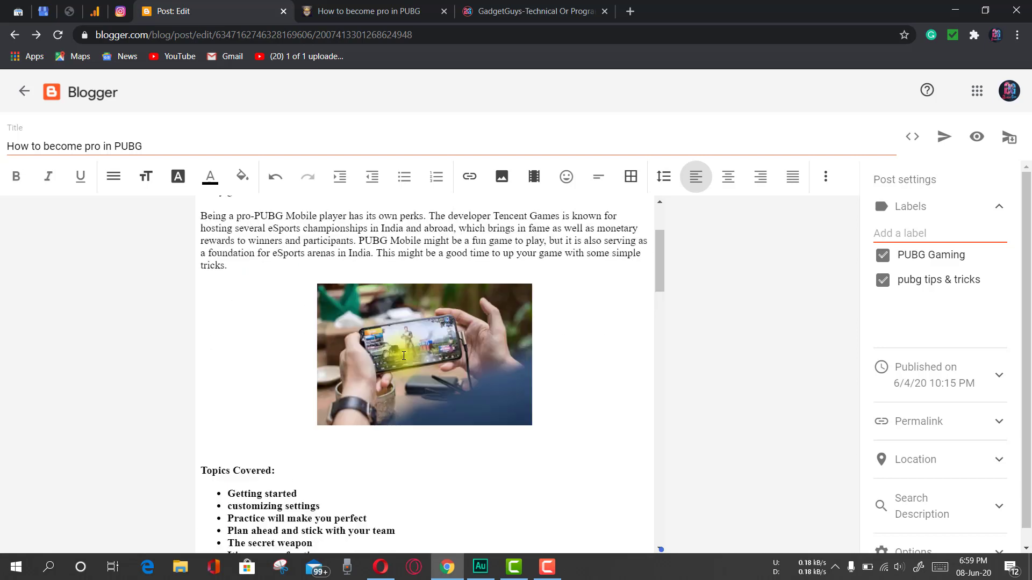
click(477, 364)
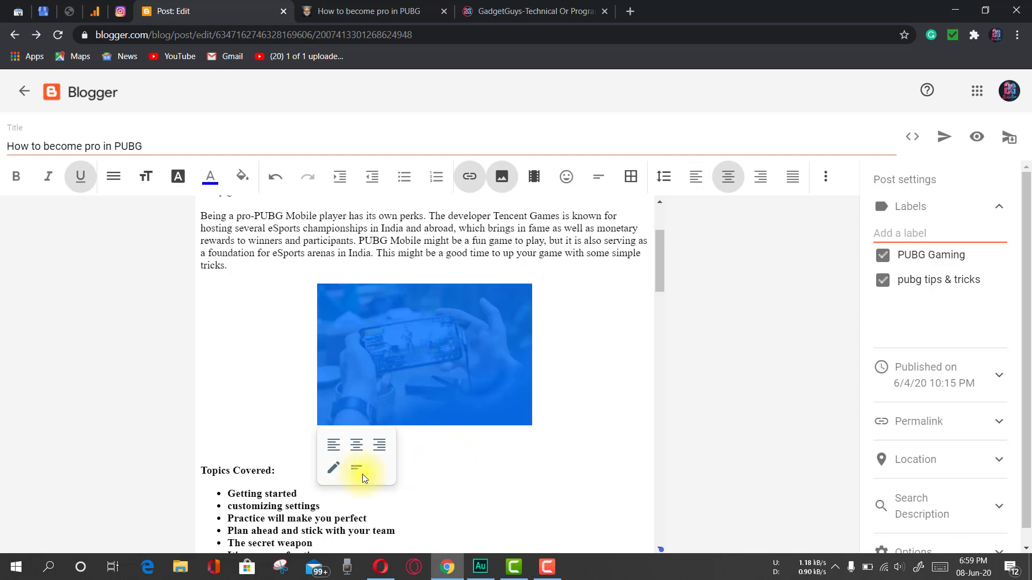
click(335, 466)
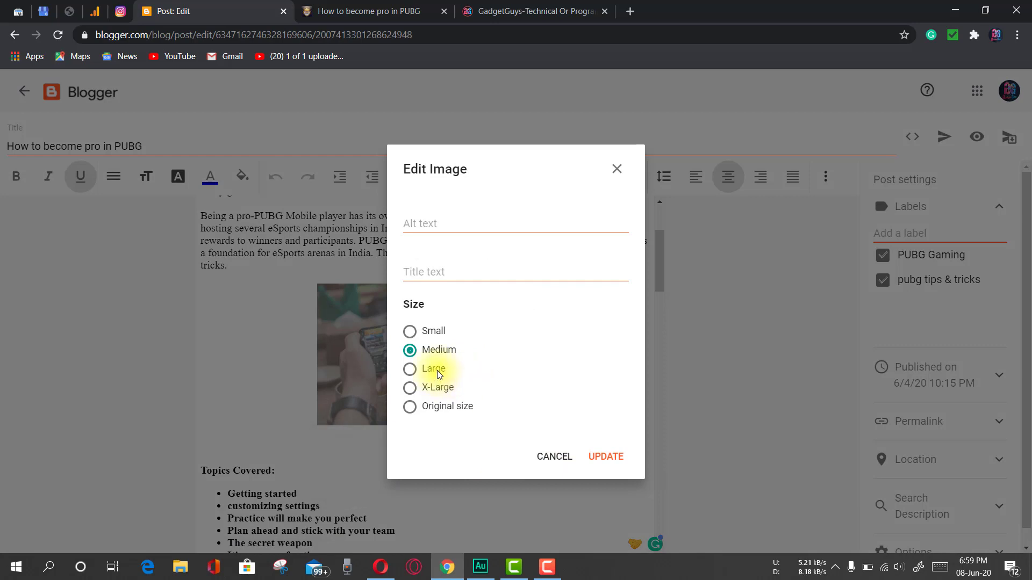
click(437, 370)
click(440, 228)
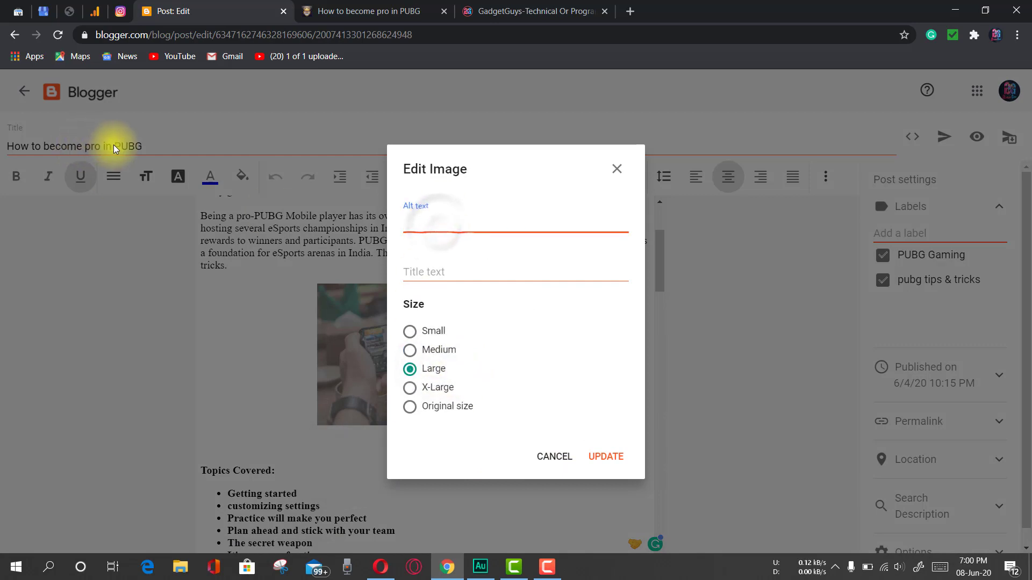
Copy the whole post title "How to become pro in PUBG".
click(141, 144)
drag(150, 148, 8, 145)
right_click(26, 150)
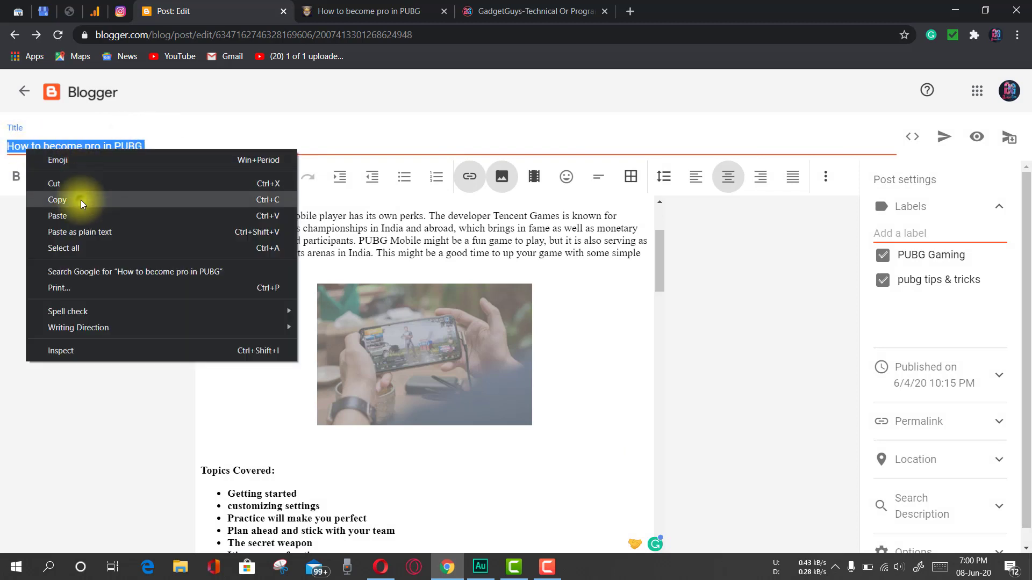
click(81, 199)
Set the photo above "Topics Covered:" to Large and paste "How to become pro in PUBG" as its alt text.
click(420, 331)
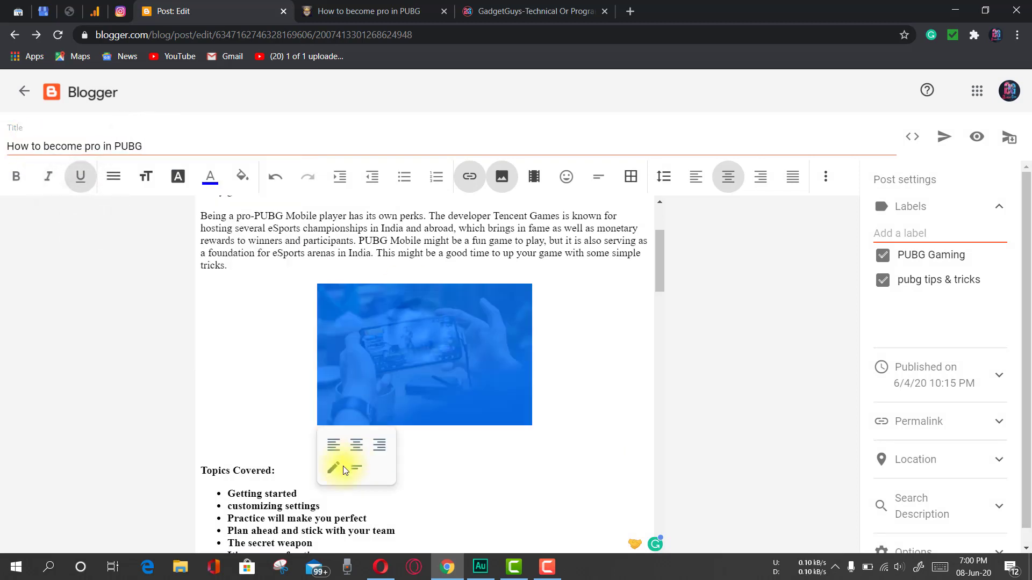
click(333, 473)
click(430, 369)
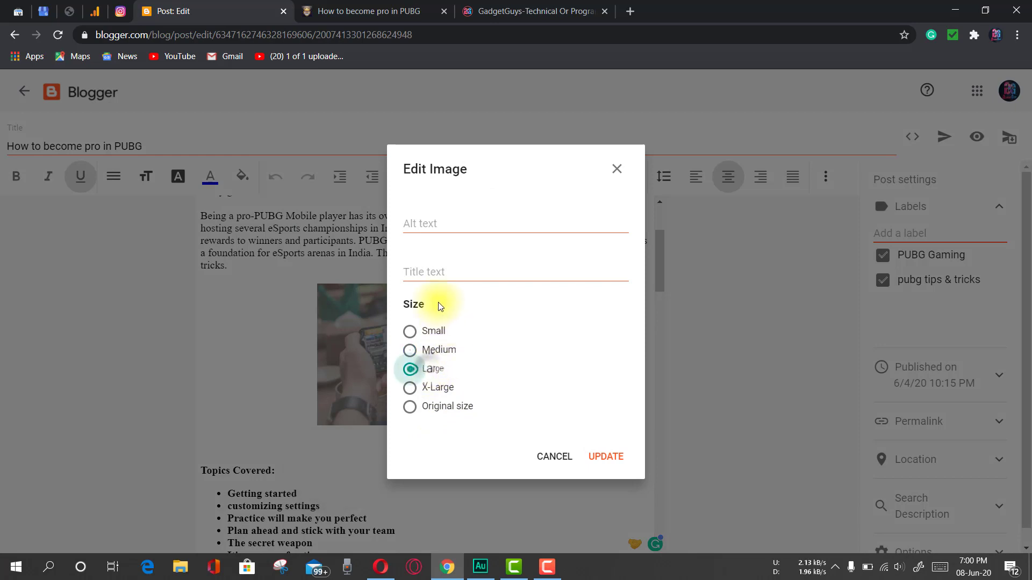
click(426, 224)
right_click(427, 224)
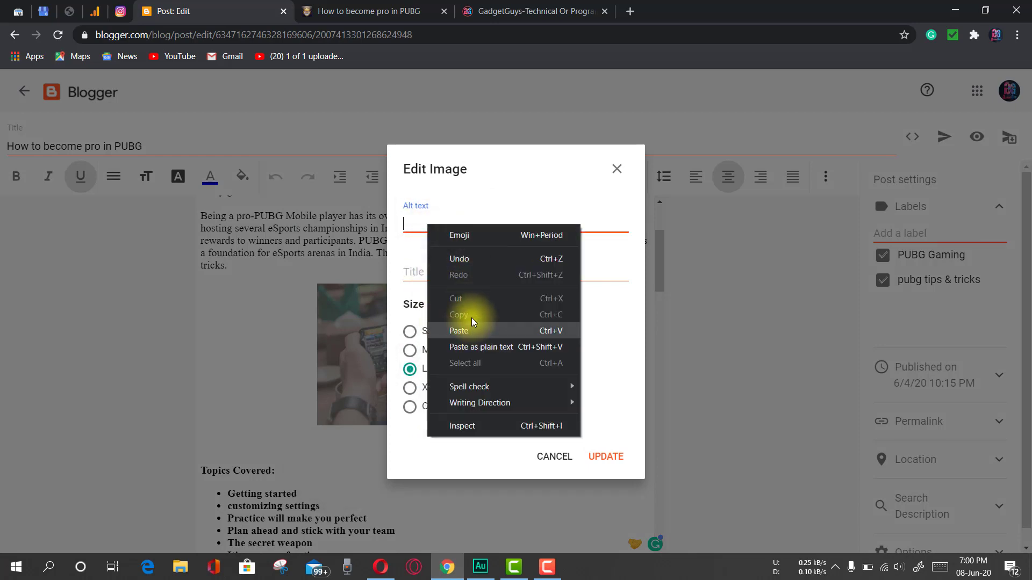
click(476, 331)
Enter "Become pro in PUBG" as the photo's title text and apply the image settings.
click(452, 269)
right_click(453, 269)
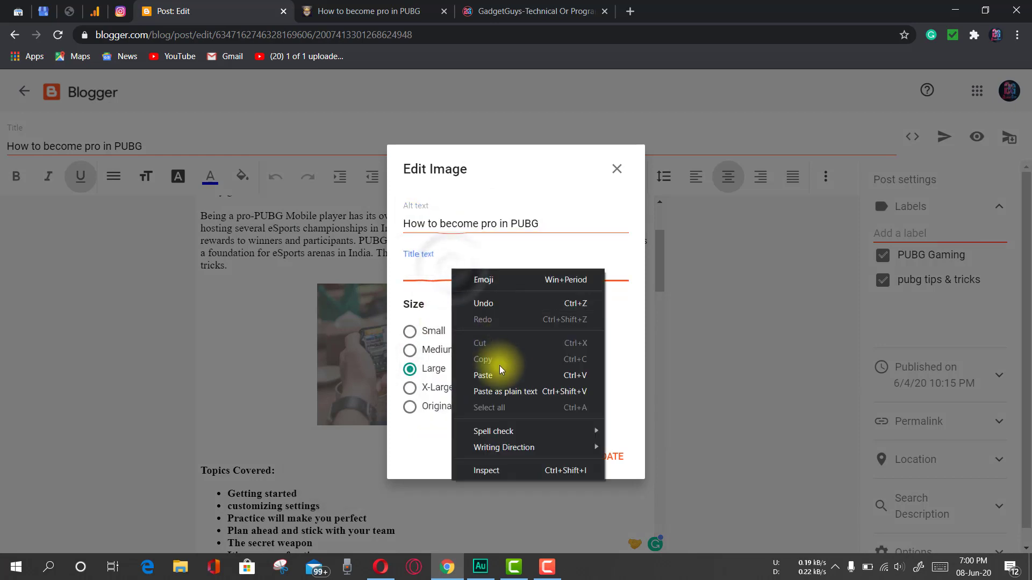
click(499, 365)
drag(447, 269, 349, 269)
key(BackSpace)
text(Become pro in PUBG)
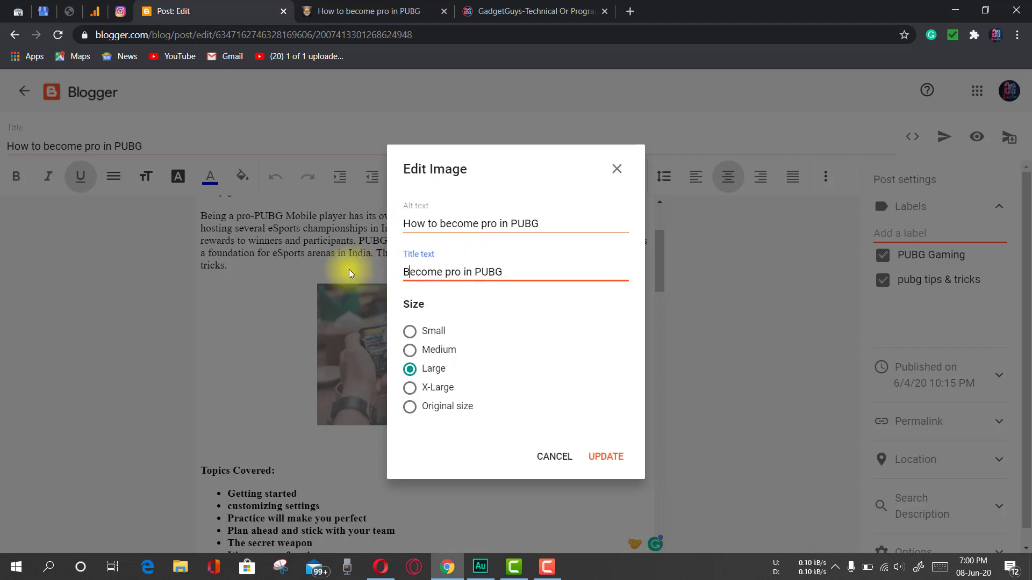
click(608, 458)
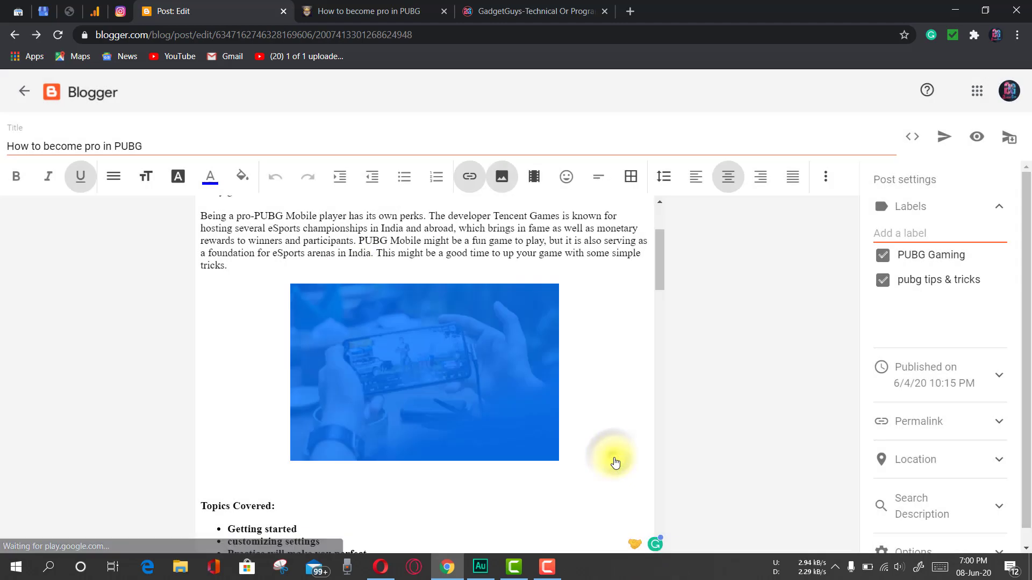
click(595, 388)
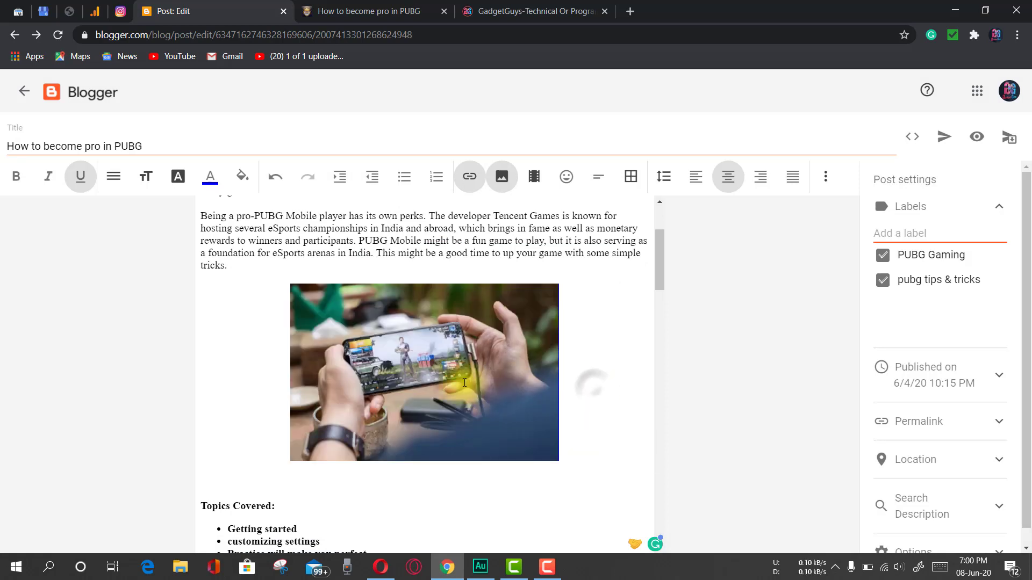
Change the size of the photo above "Topics Covered:" to X-Large and apply the image settings.
click(405, 422)
click(306, 503)
click(307, 501)
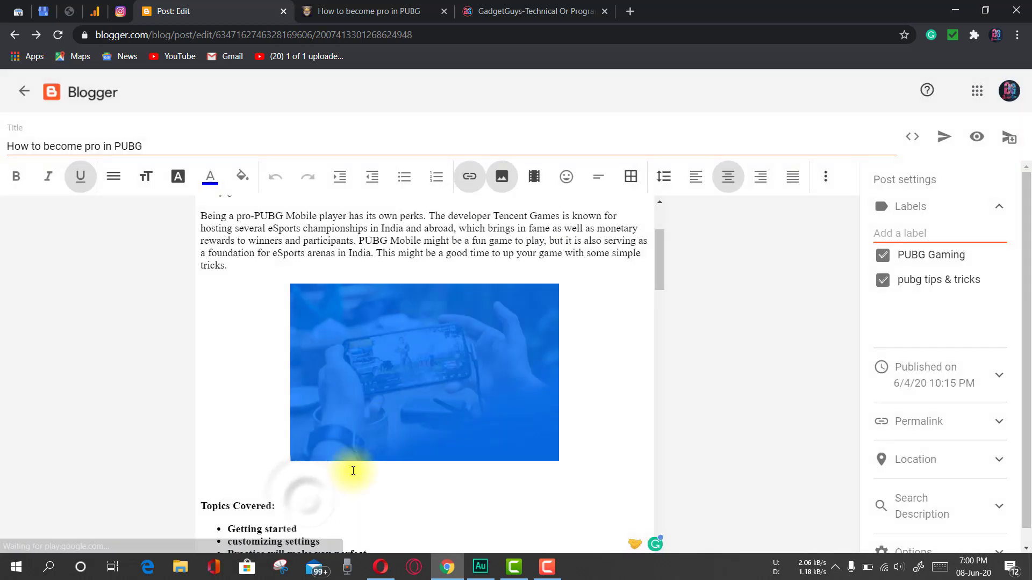
click(310, 499)
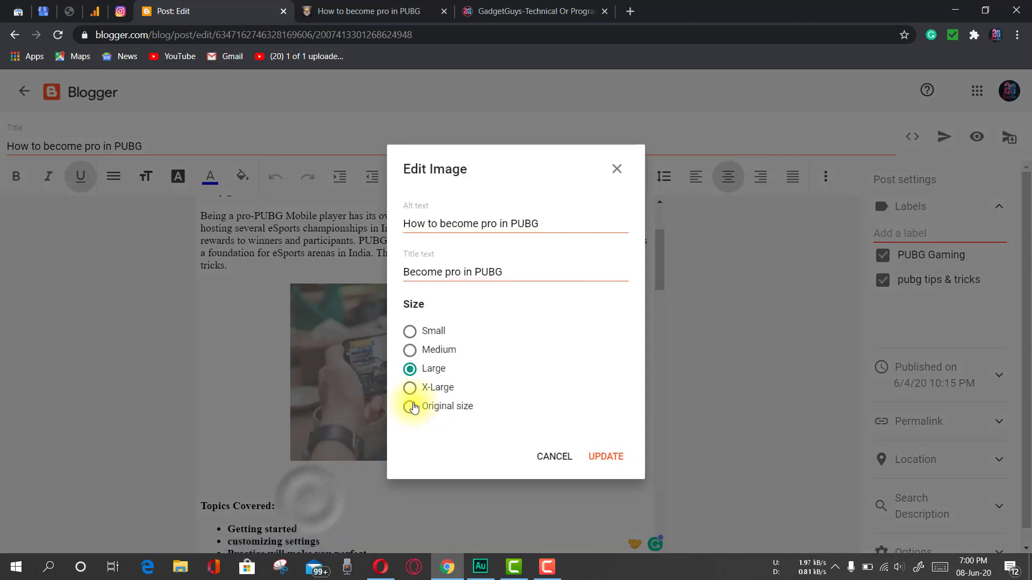
click(410, 388)
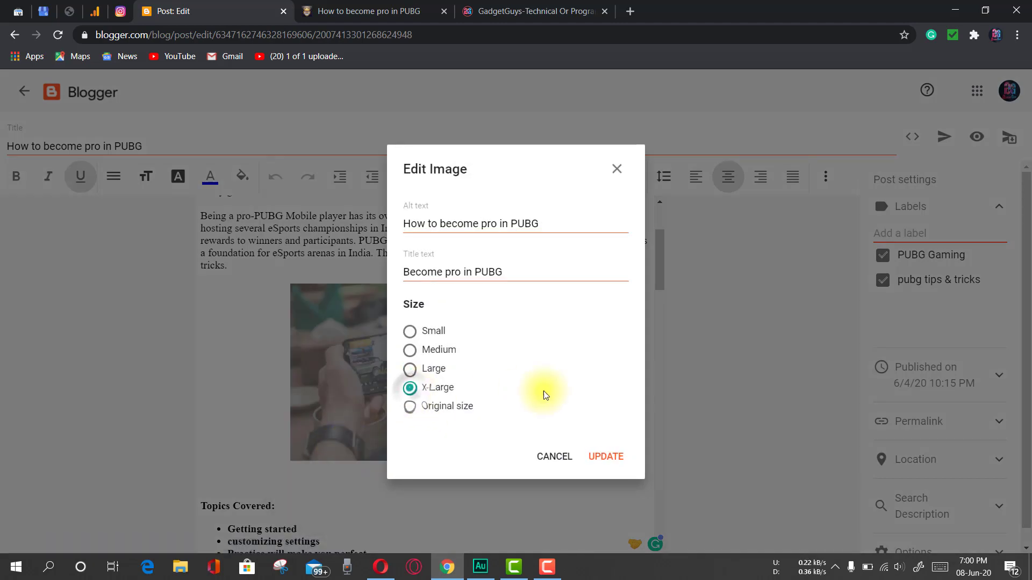
click(607, 457)
scroll(516, 434, down, 5)
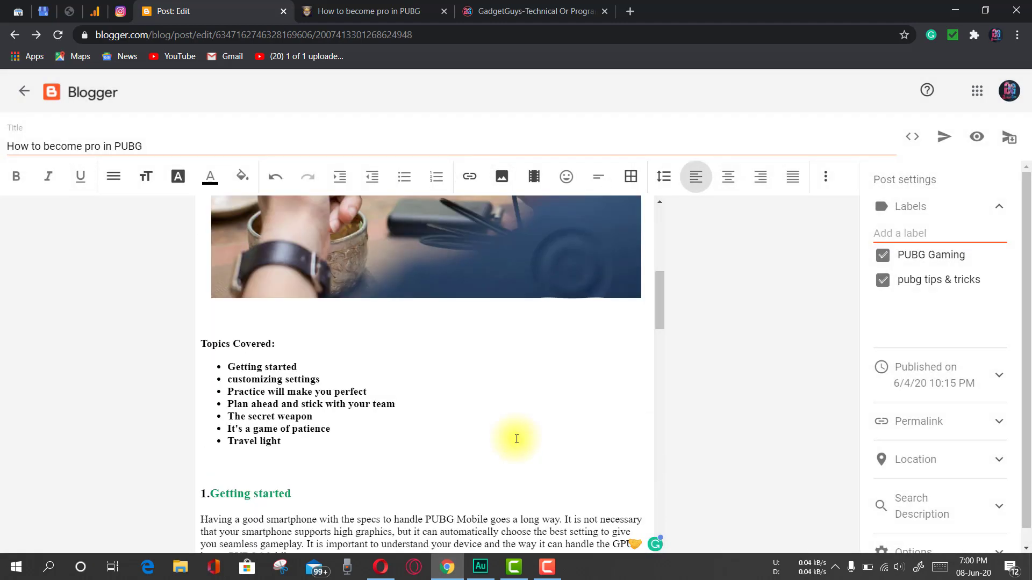
scroll(517, 439, up, 1)
scroll(512, 437, down, 6)
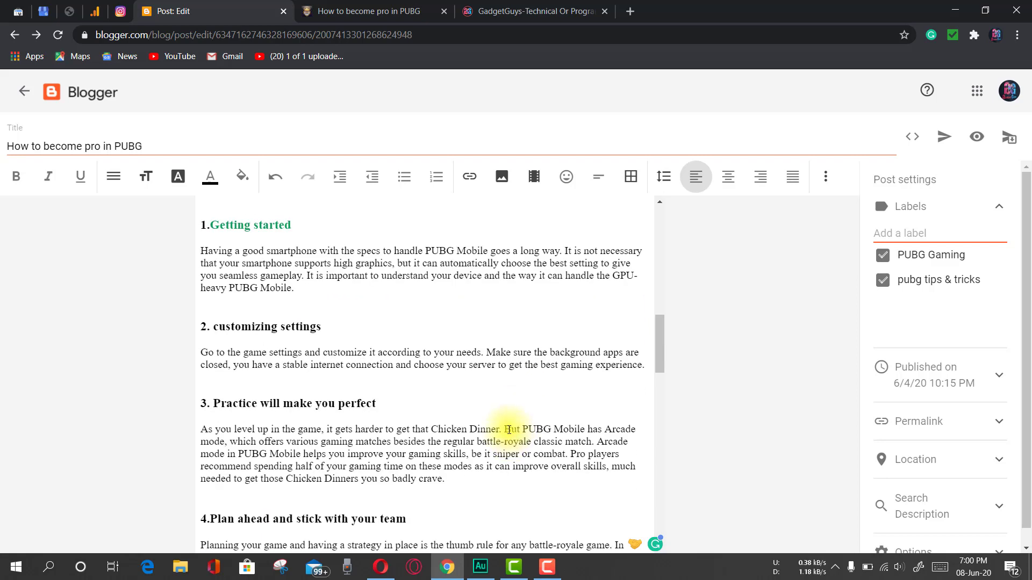
click(533, 183)
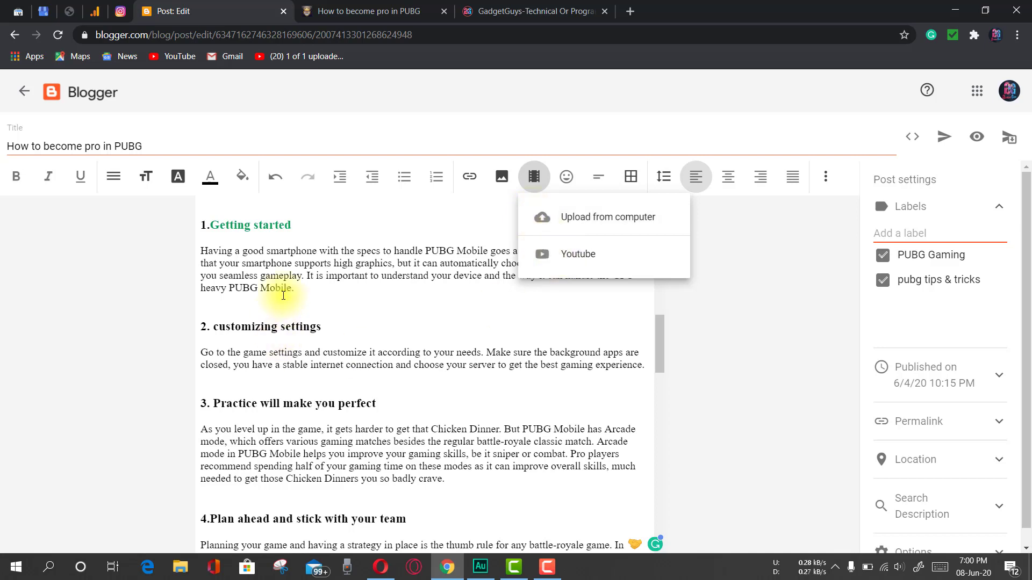
click(340, 316)
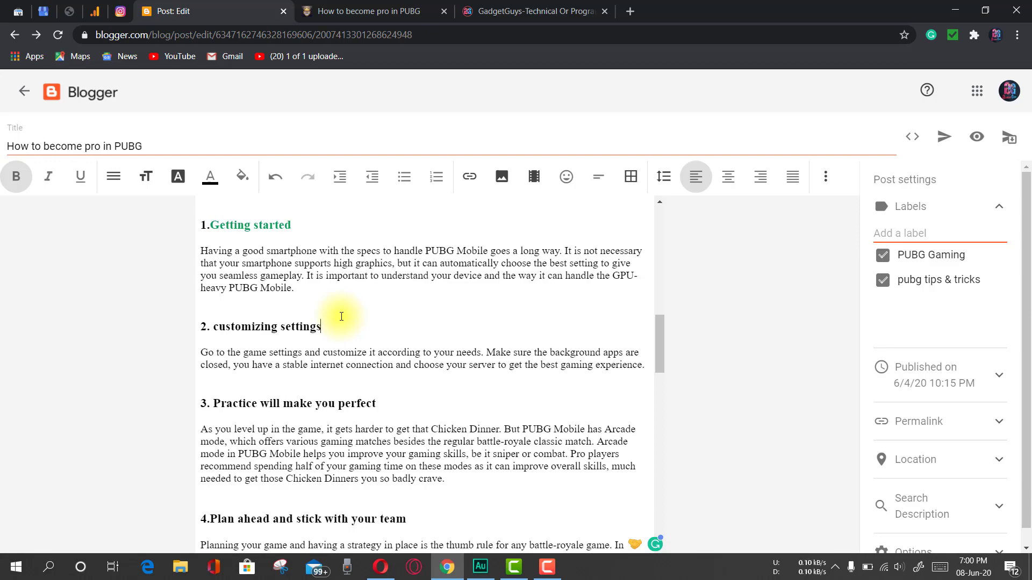
Search YouTube for "gadgetguys" to add a video after the round logo at the end of the post.
scroll(381, 414, up, 10)
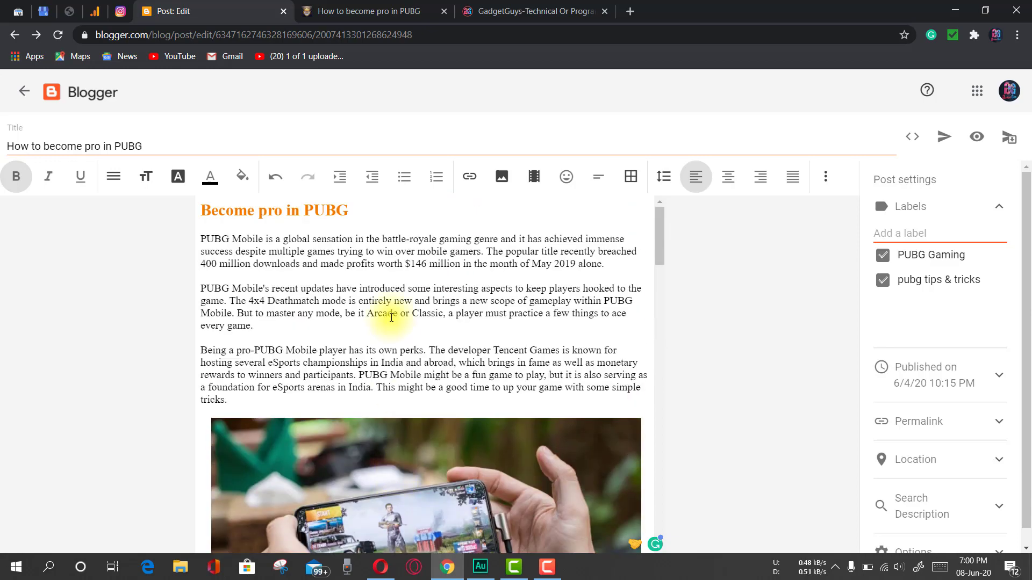
scroll(391, 317, down, 20)
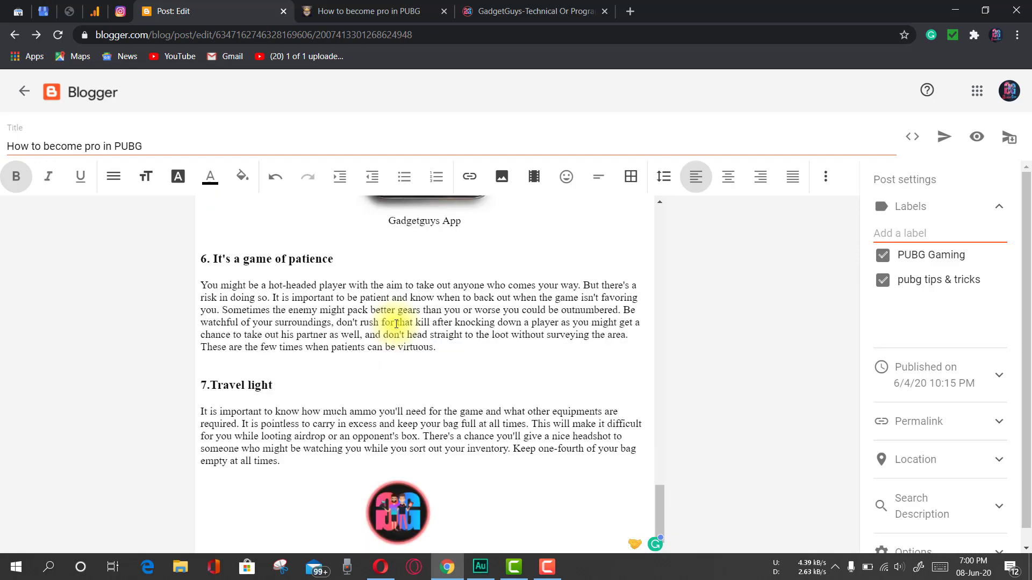
click(481, 524)
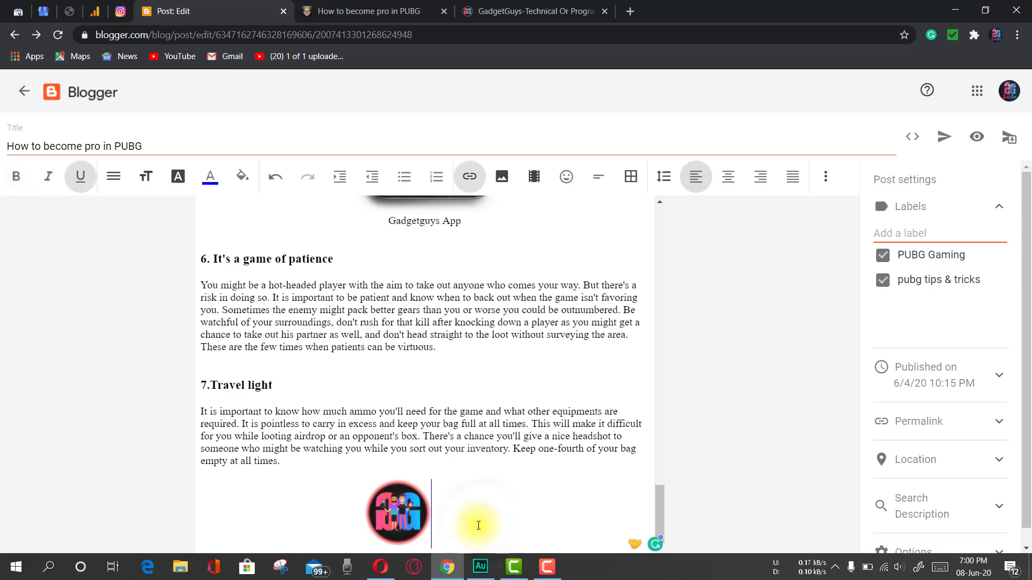
scroll(479, 525, down, 1)
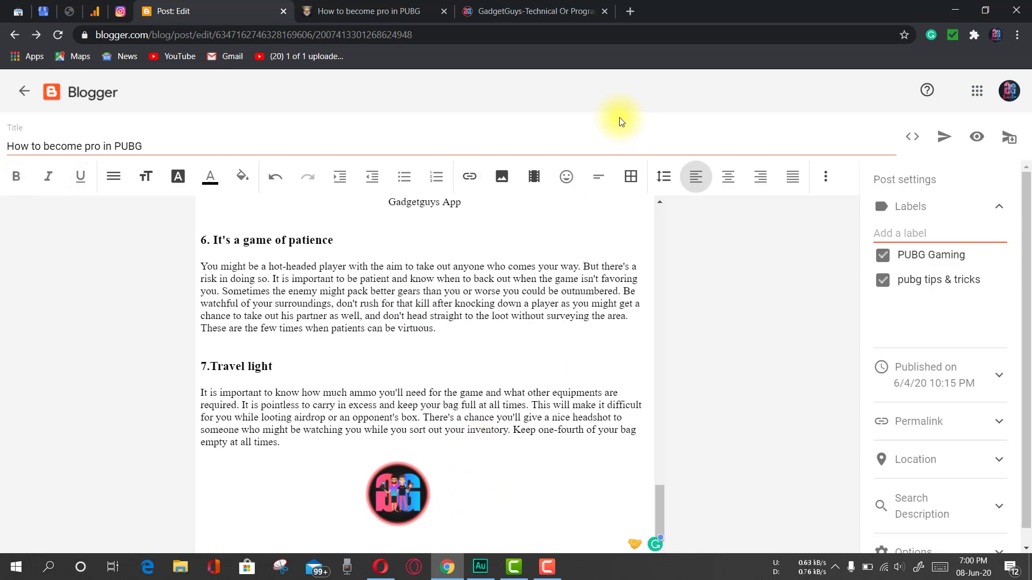
click(534, 176)
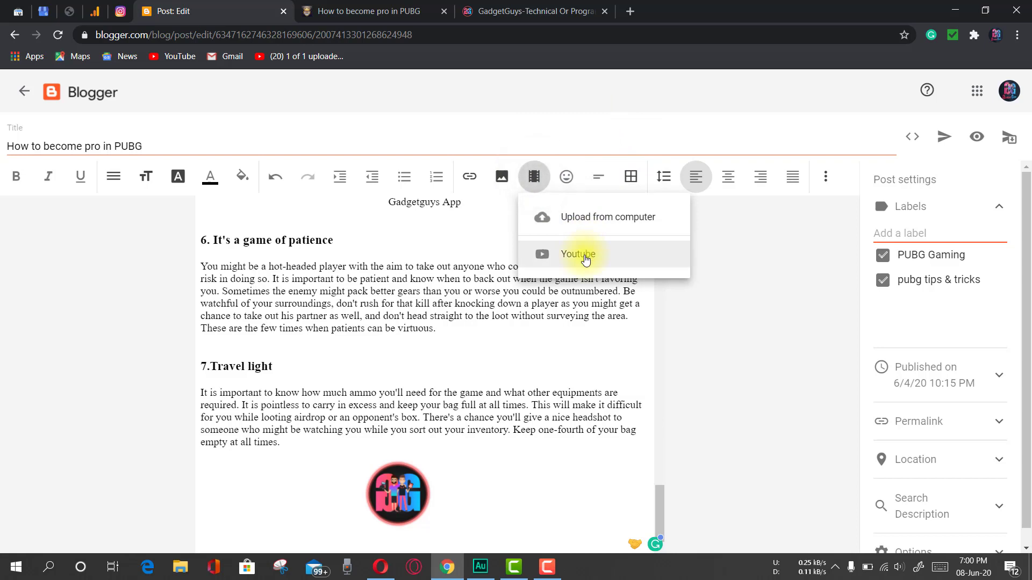
click(585, 259)
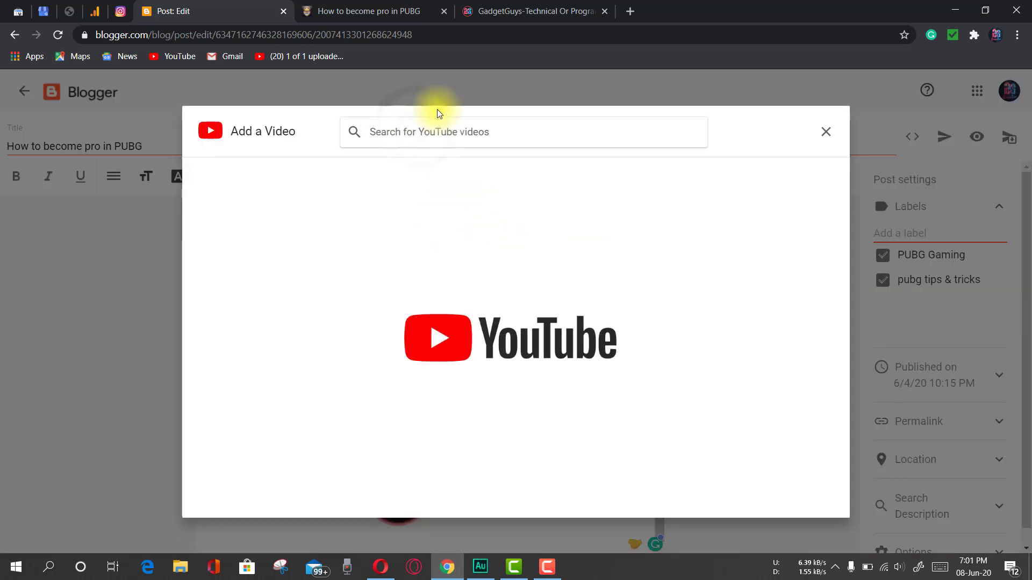
text(gad)
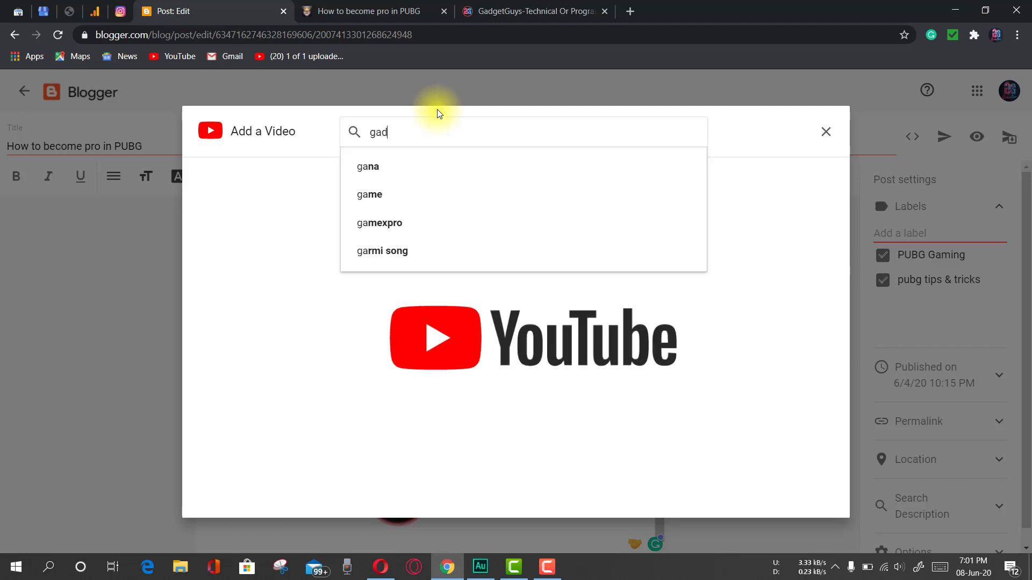
text(getguys)
key(Return)
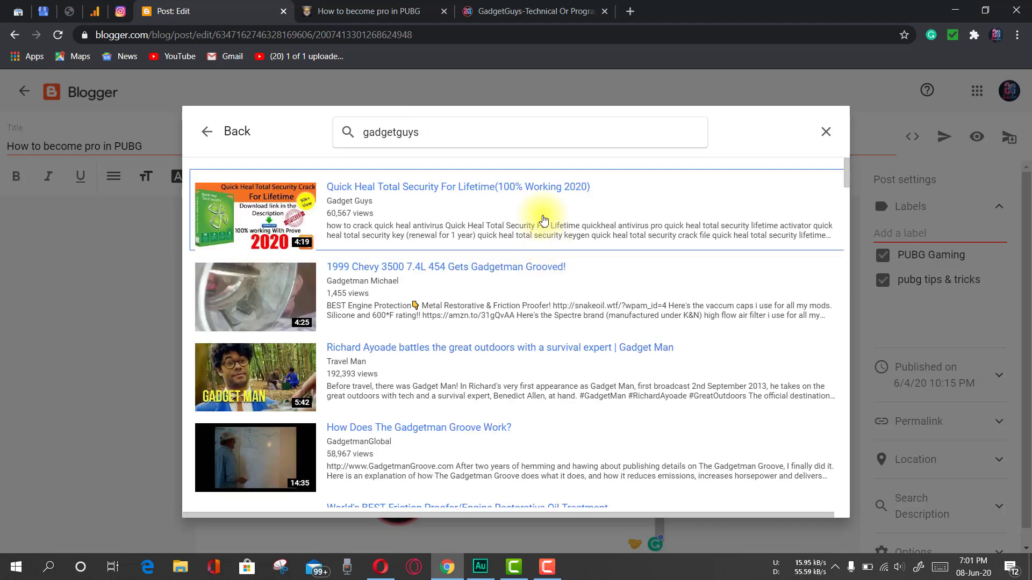
Insert the video "Quick Heal Total Security For Lifetime(100% Working 2020)" from the YouTube search results below the round logo.
scroll(438, 244, down, 6)
scroll(359, 192, up, 6)
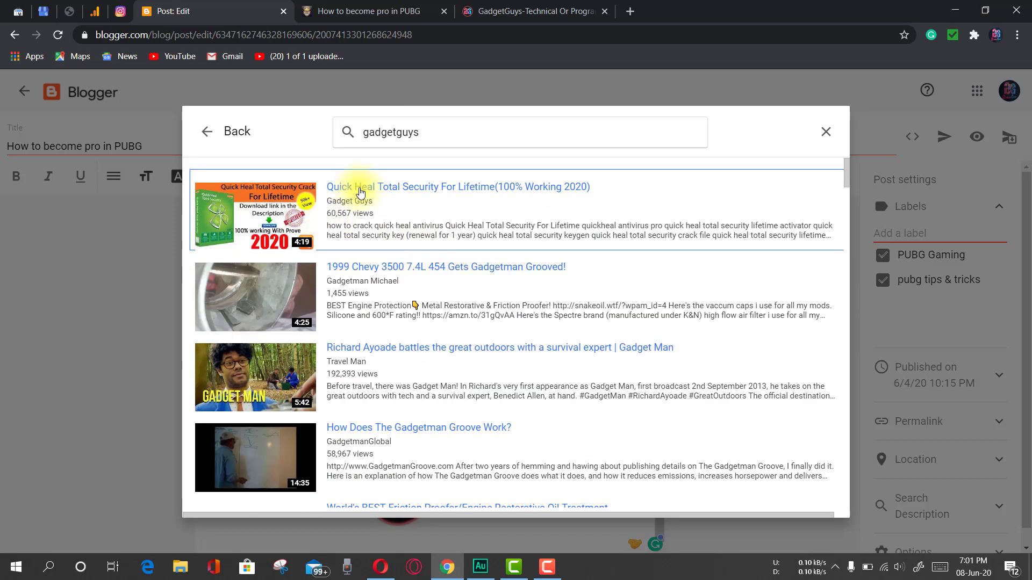
click(359, 191)
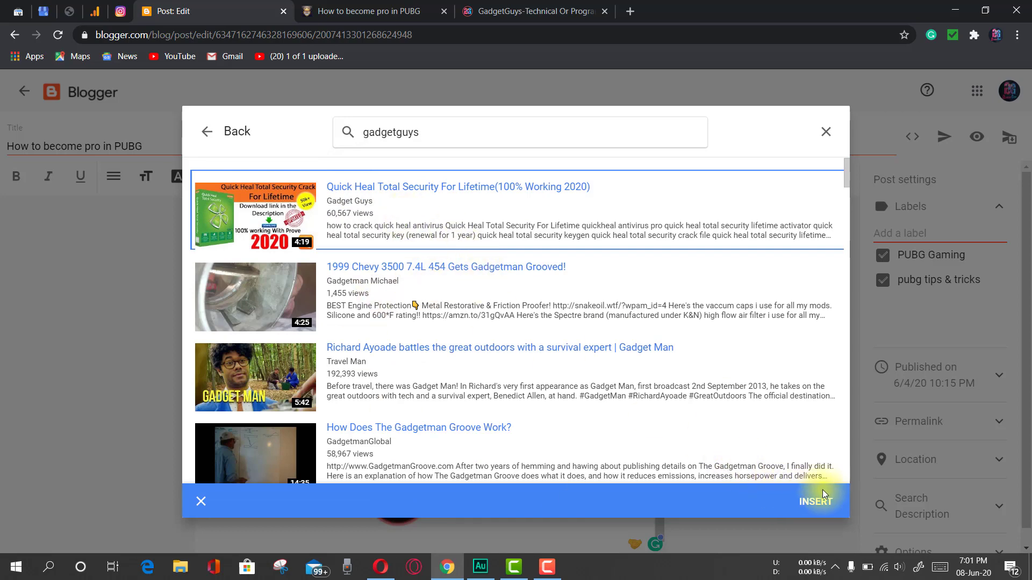
scroll(507, 355, down, 5)
scroll(506, 355, down, 4)
scroll(532, 344, up, 10)
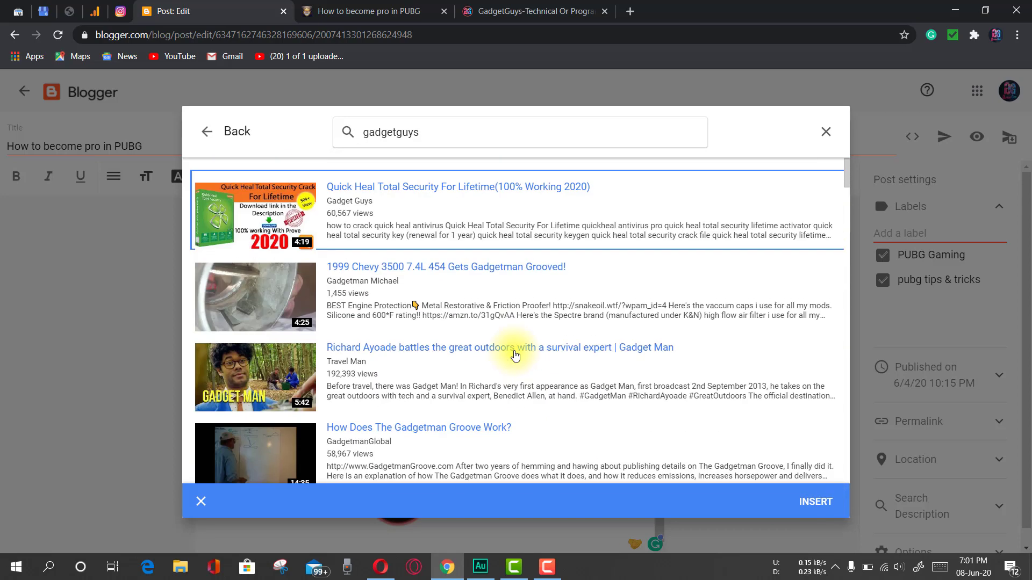
click(812, 502)
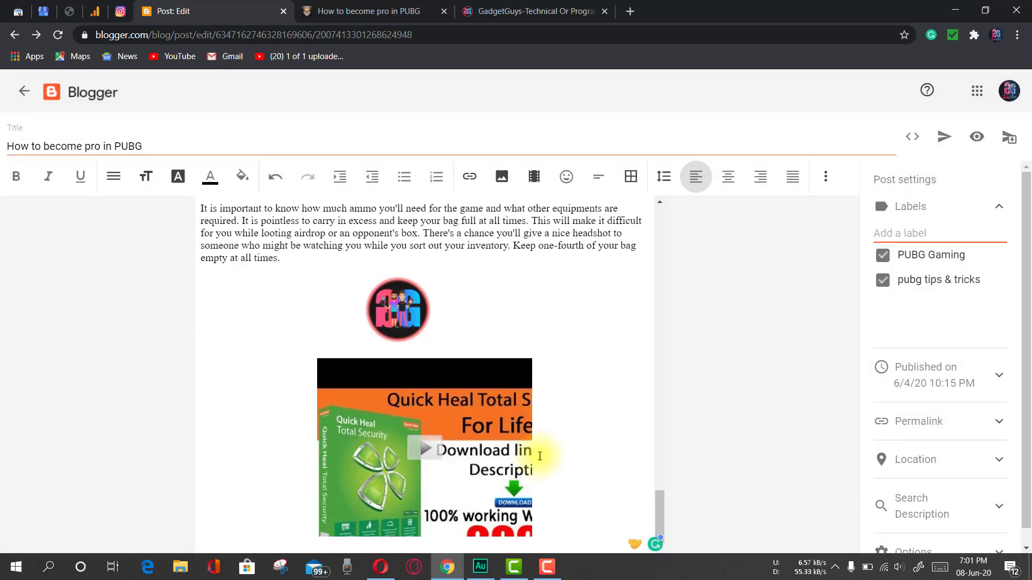
click(482, 424)
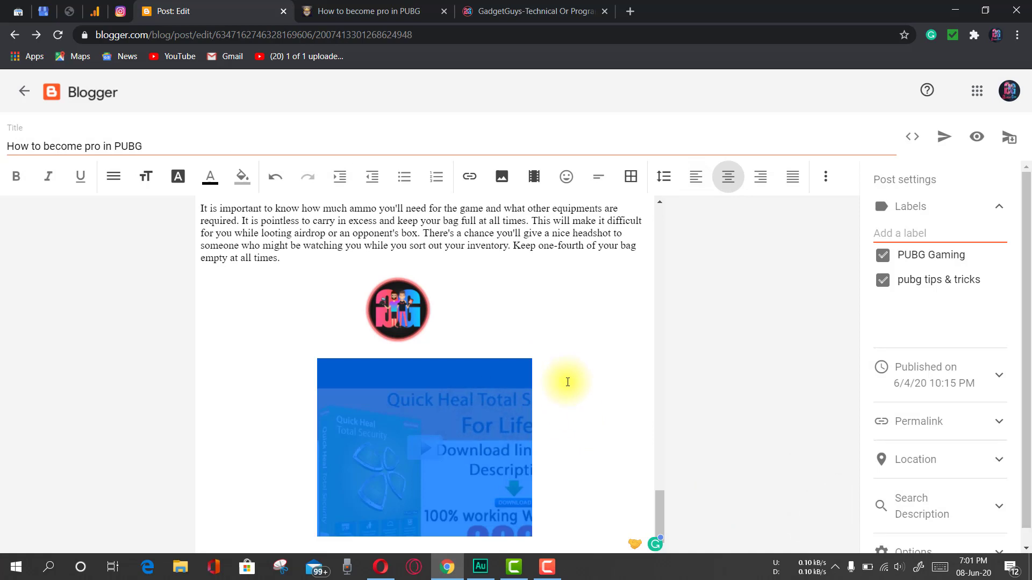
click(547, 436)
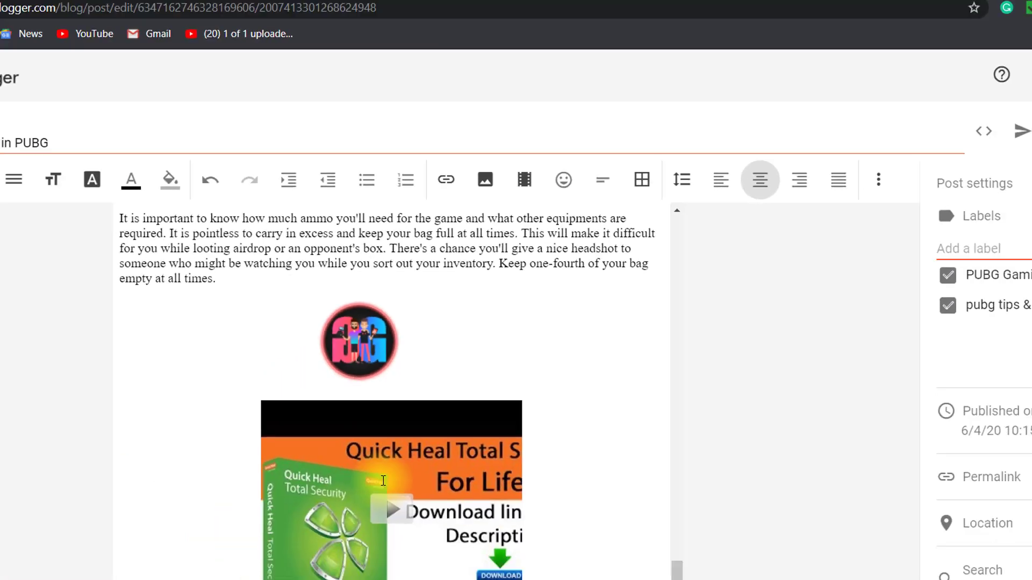
Place the cursor at the end of the "Getting started" paragraph and display the Emoji category of special characters.
scroll(498, 419, down, 10)
scroll(503, 420, up, 5)
scroll(503, 421, up, 10)
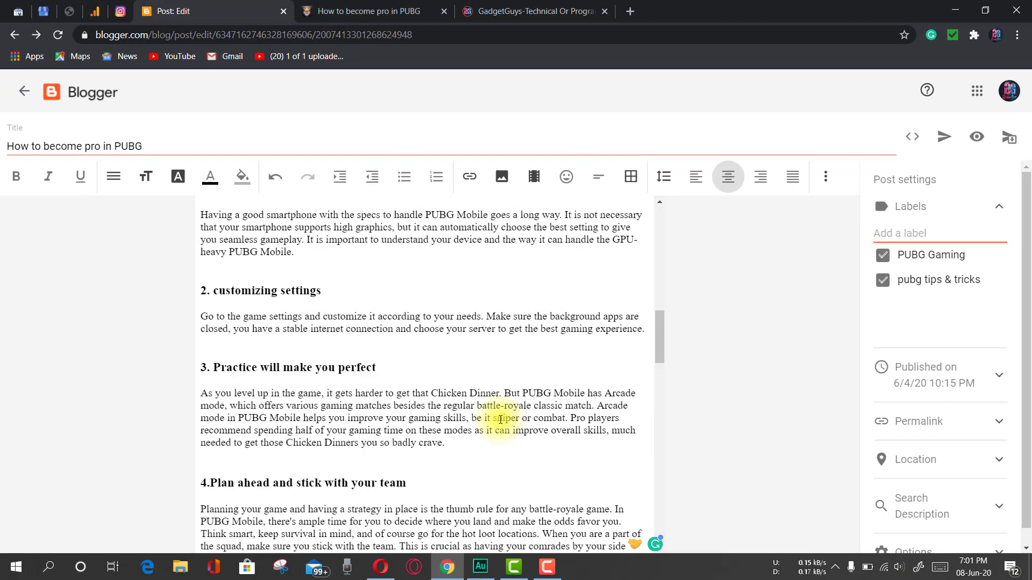
scroll(337, 348, down, 6)
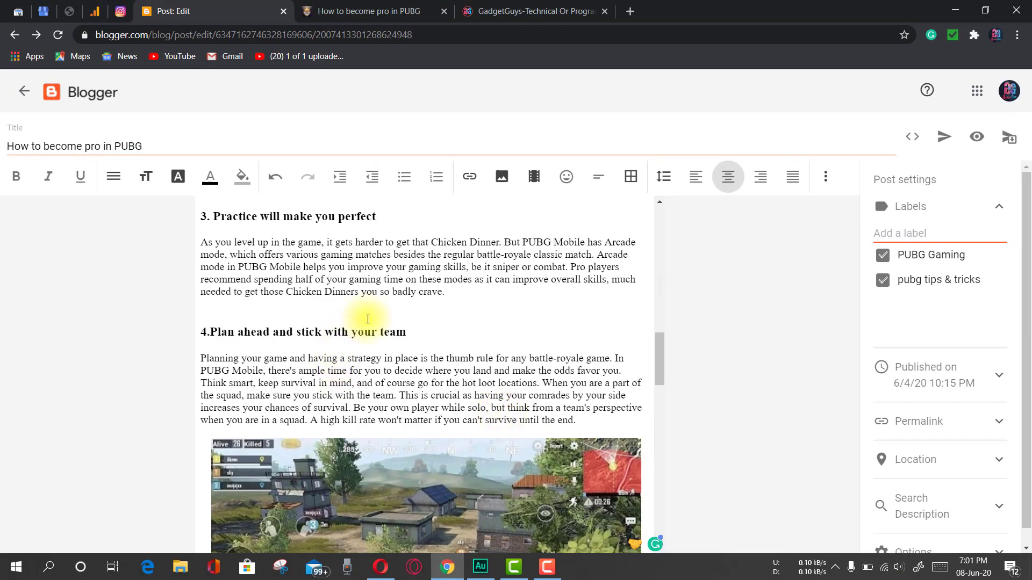
scroll(344, 344, up, 10)
scroll(385, 368, down, 12)
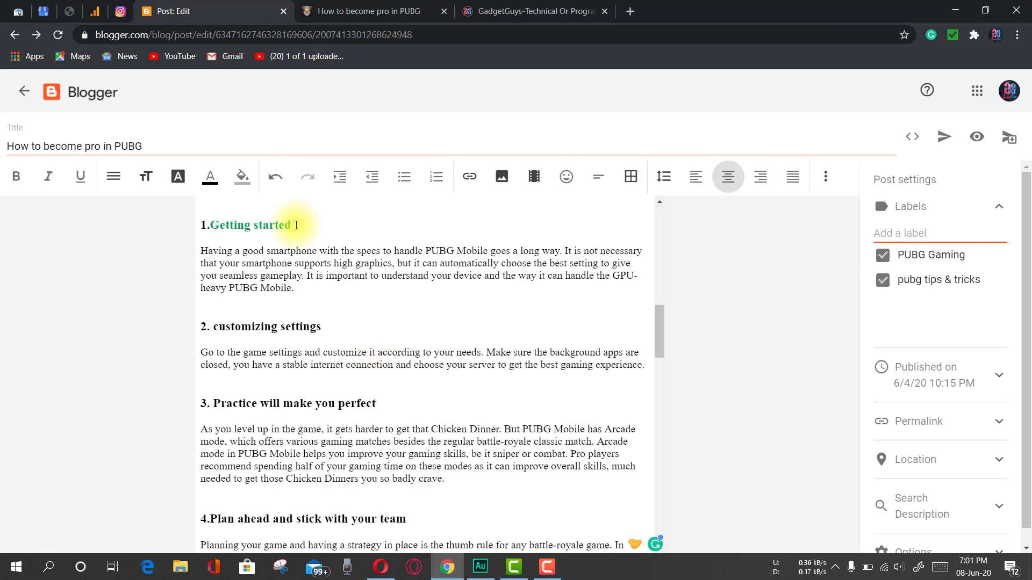
click(309, 290)
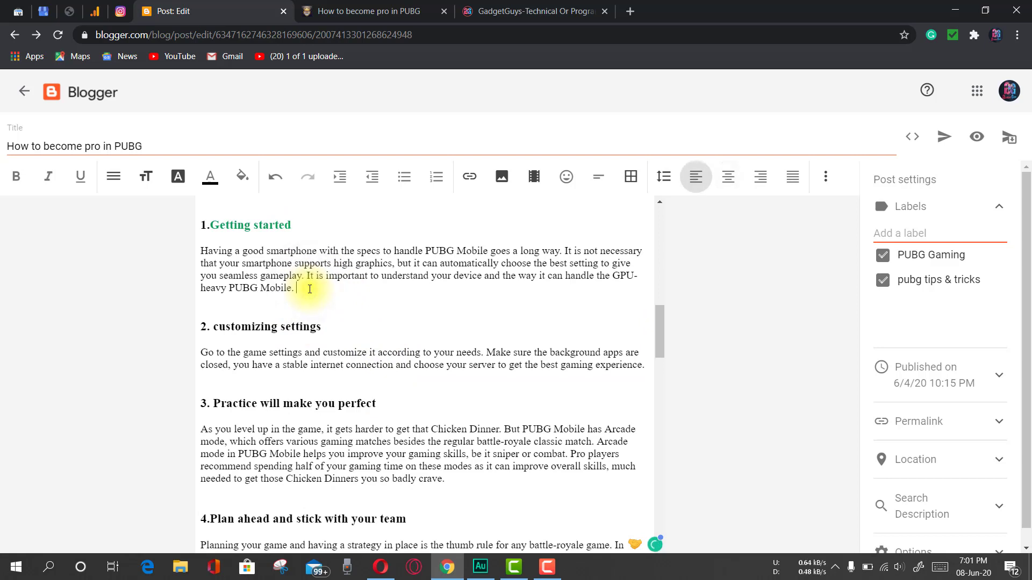
mouse_move(797, 574)
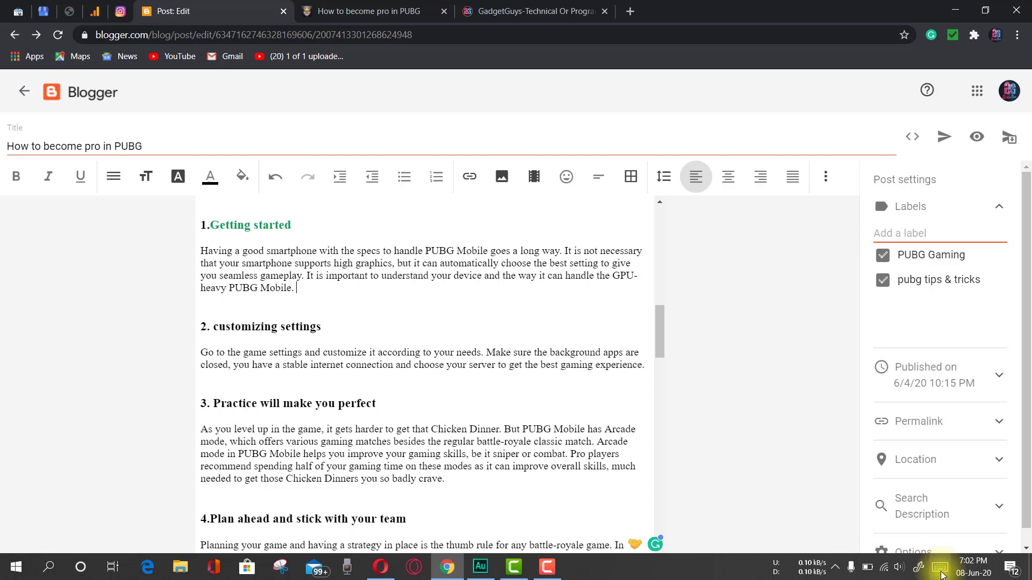
click(568, 178)
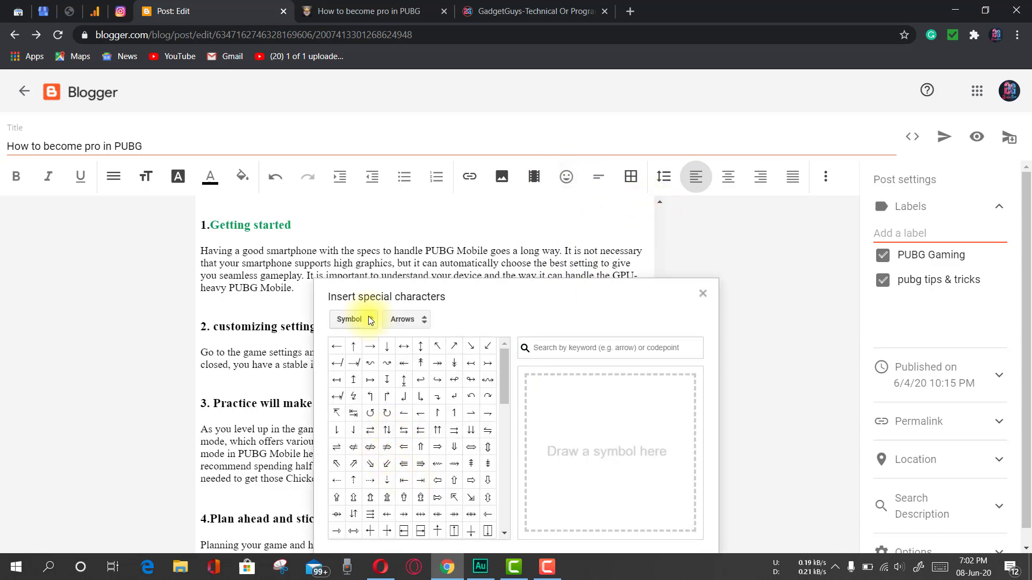
click(355, 319)
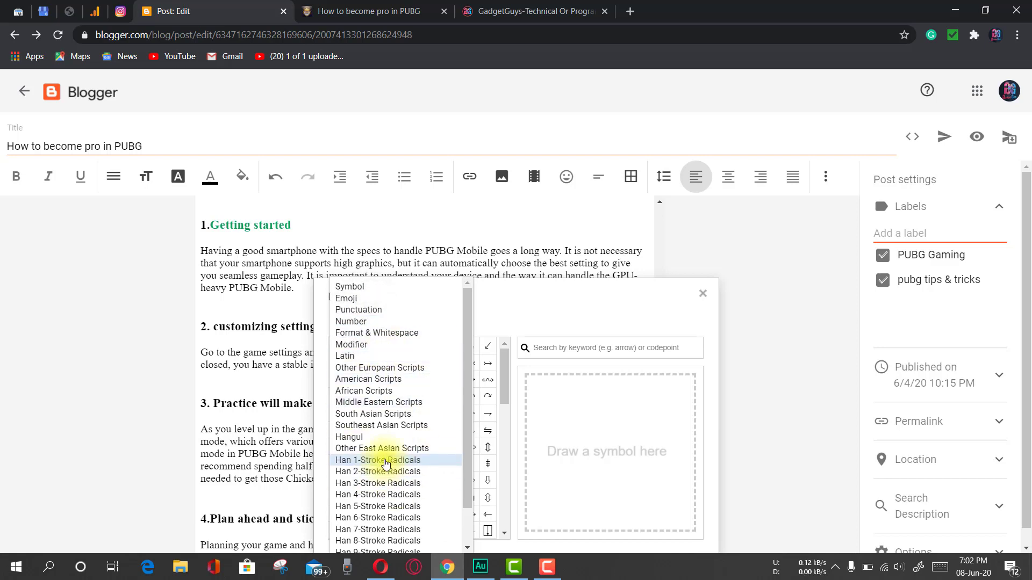
click(366, 300)
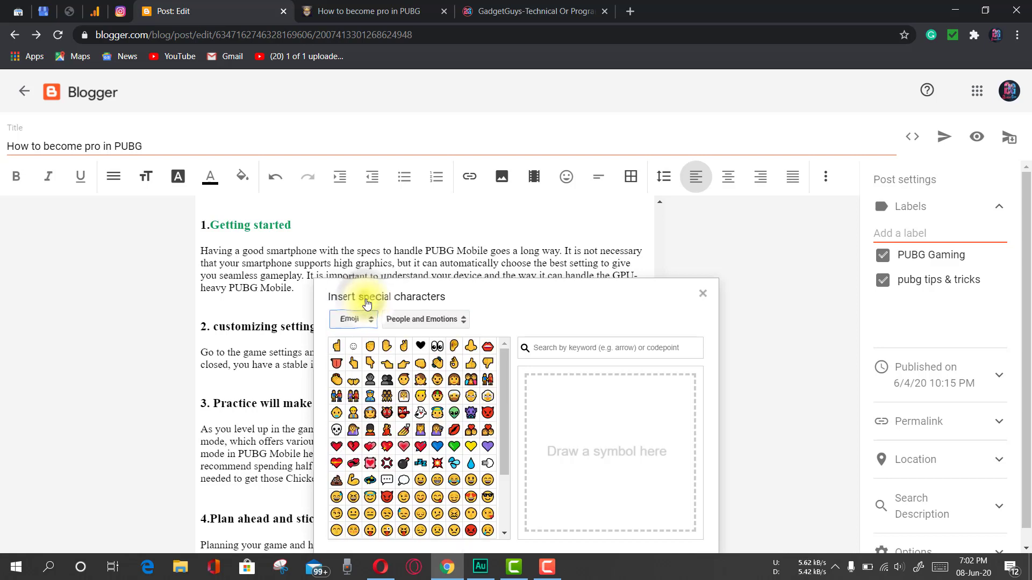
Insert one tears-of-joy face and two flexed-biceps emojis after "heavy PUBG Mobile." and close the special characters dialog.
scroll(427, 490, down, 2)
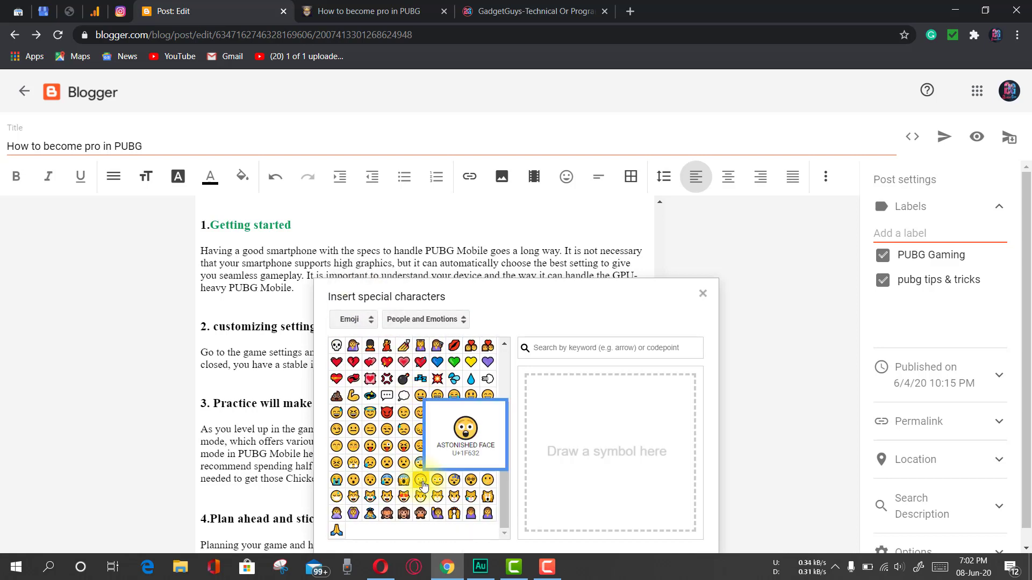
scroll(424, 478, up, 2)
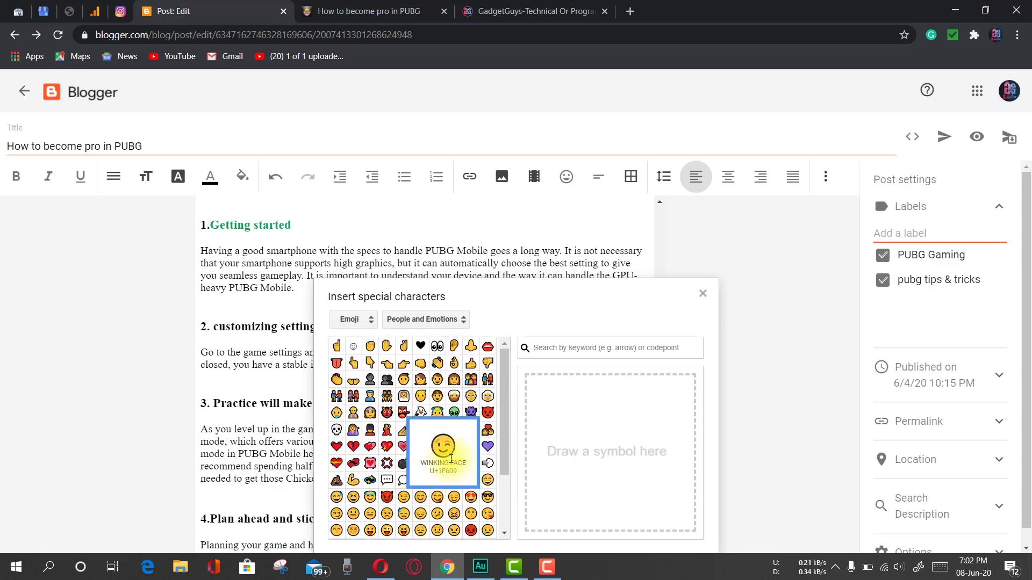
click(453, 482)
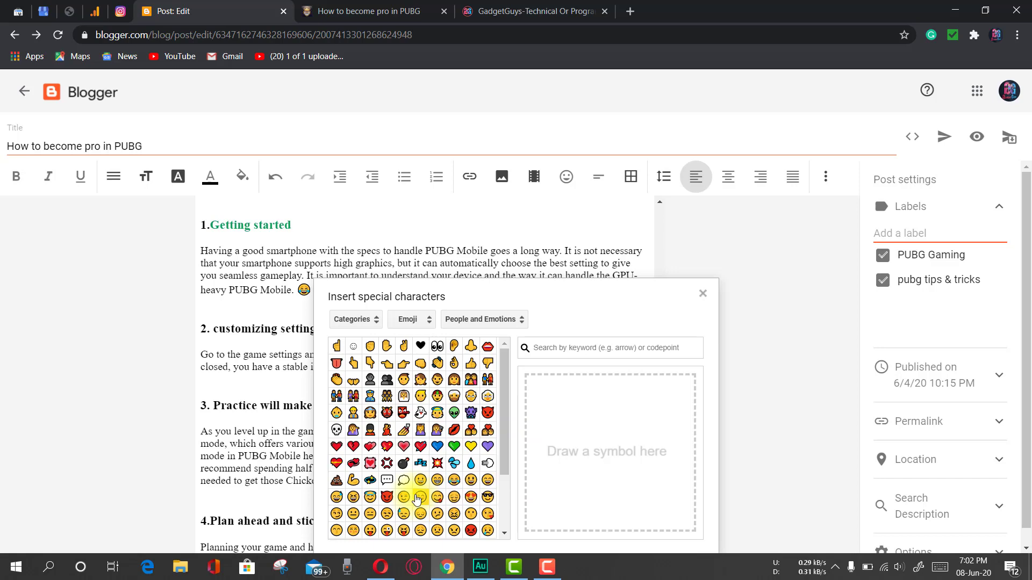
click(355, 480)
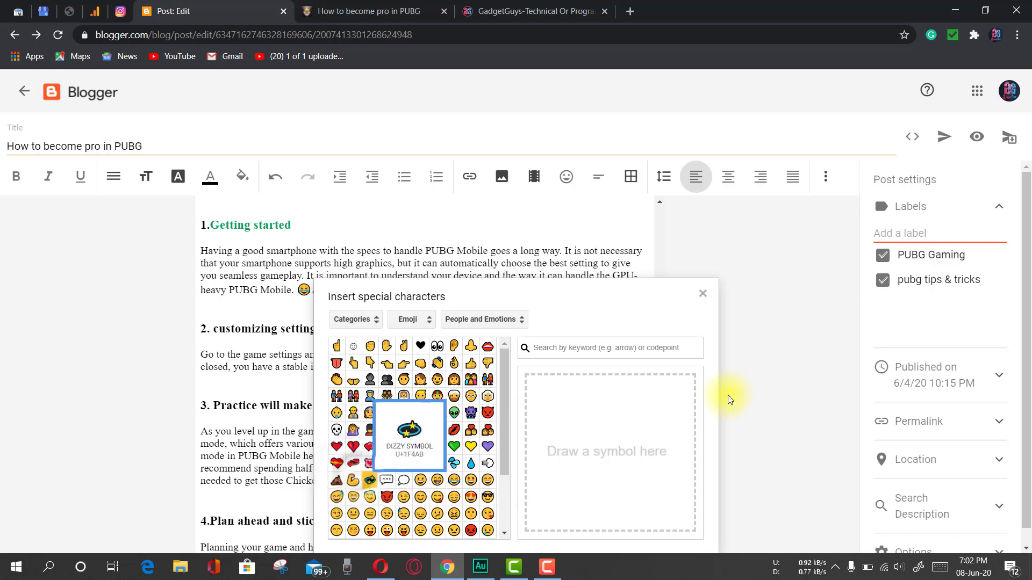
click(703, 294)
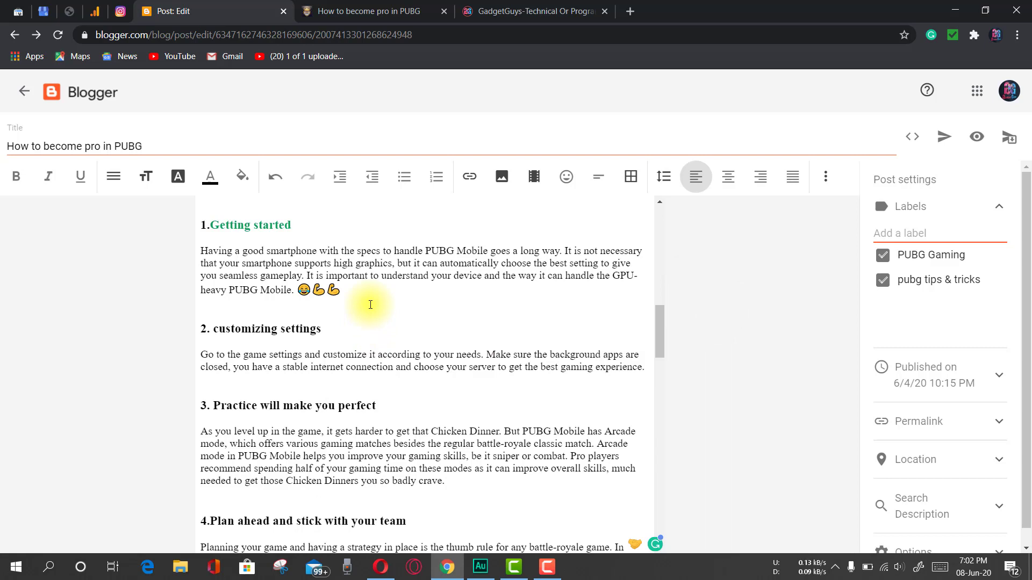
click(336, 329)
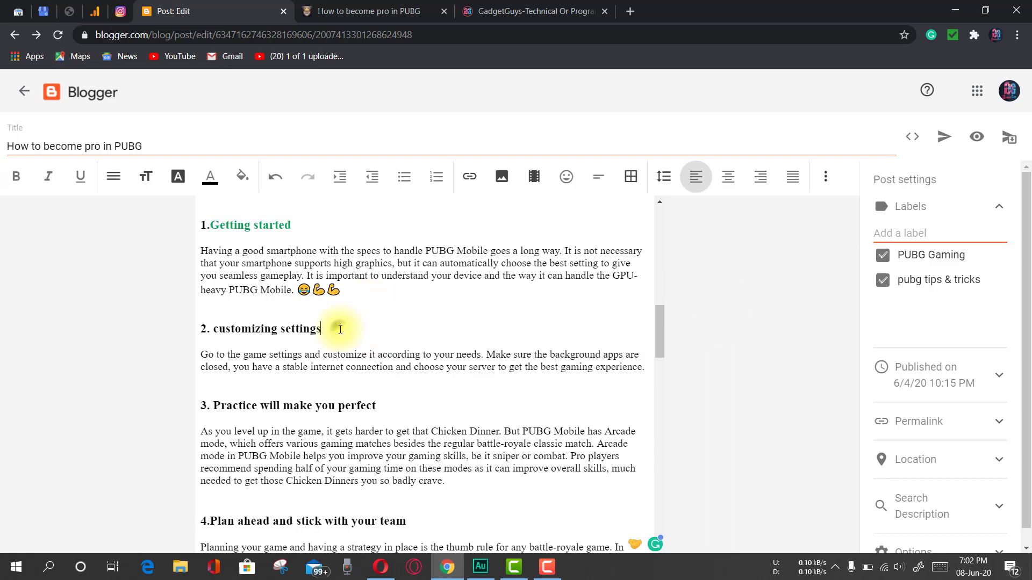
Browse the Game Pieces symbols and the Emoji category of the special characters, and close the dialog without inserting anything.
click(567, 176)
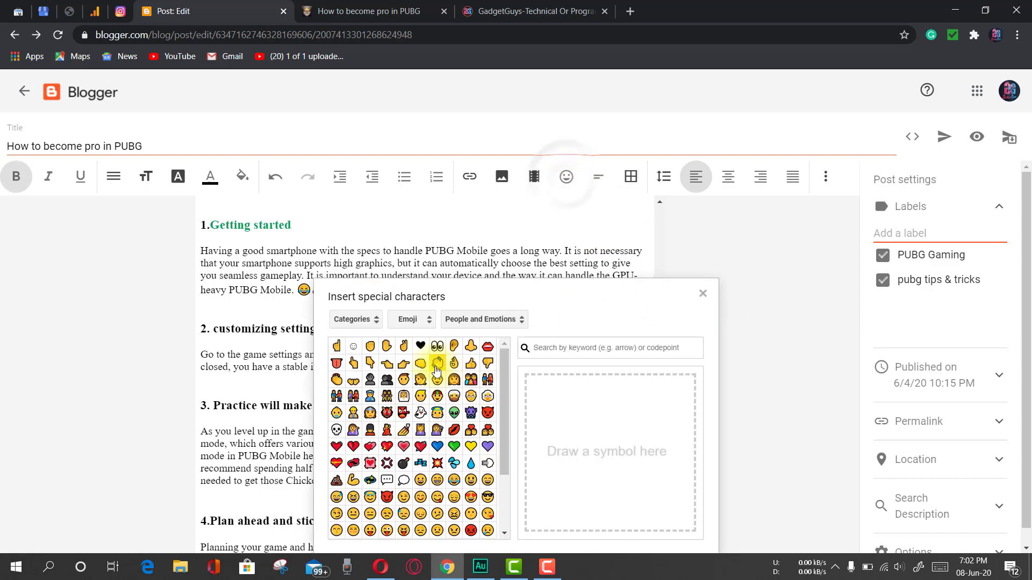
click(407, 319)
click(352, 222)
click(490, 319)
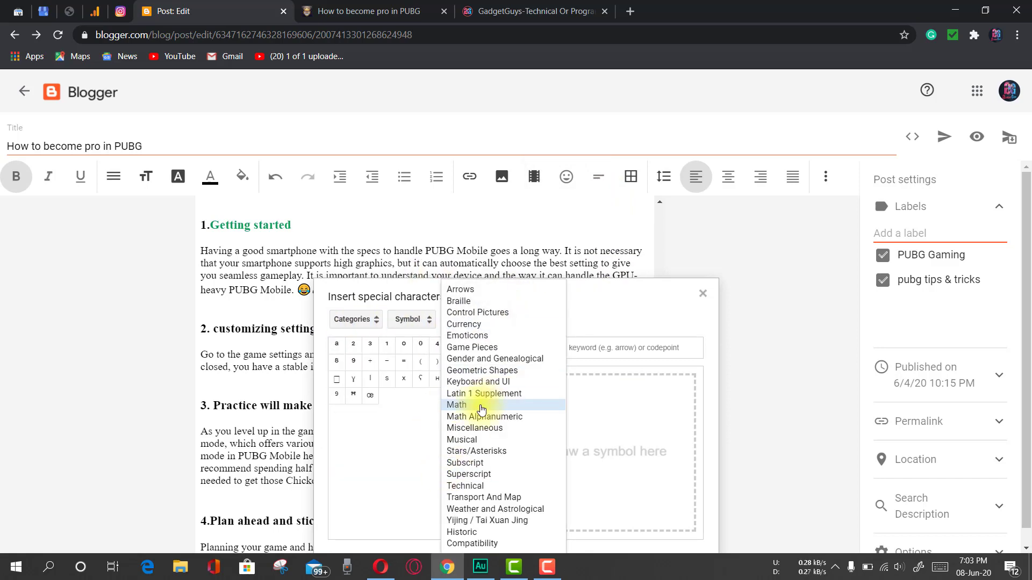
click(482, 348)
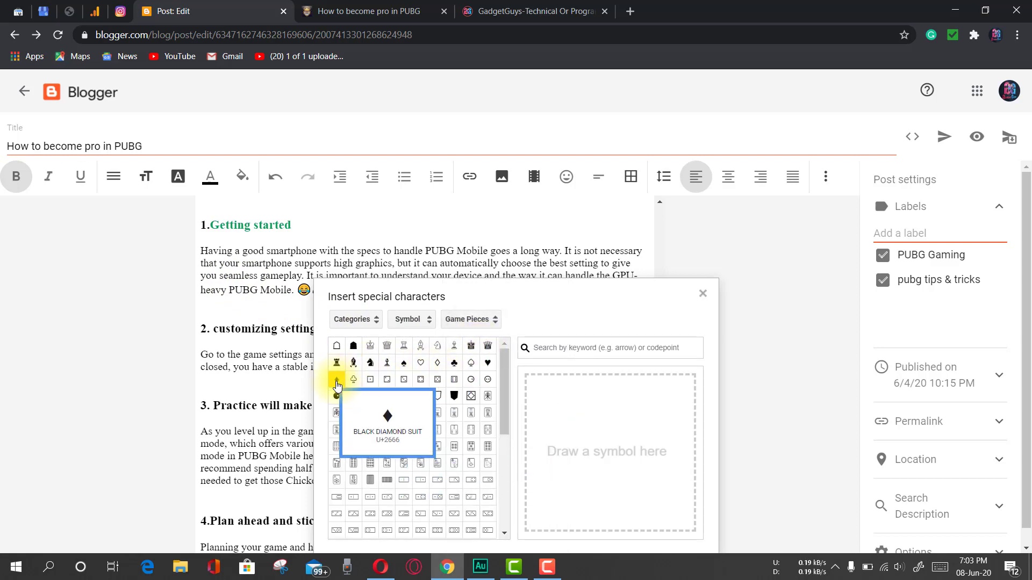
click(422, 324)
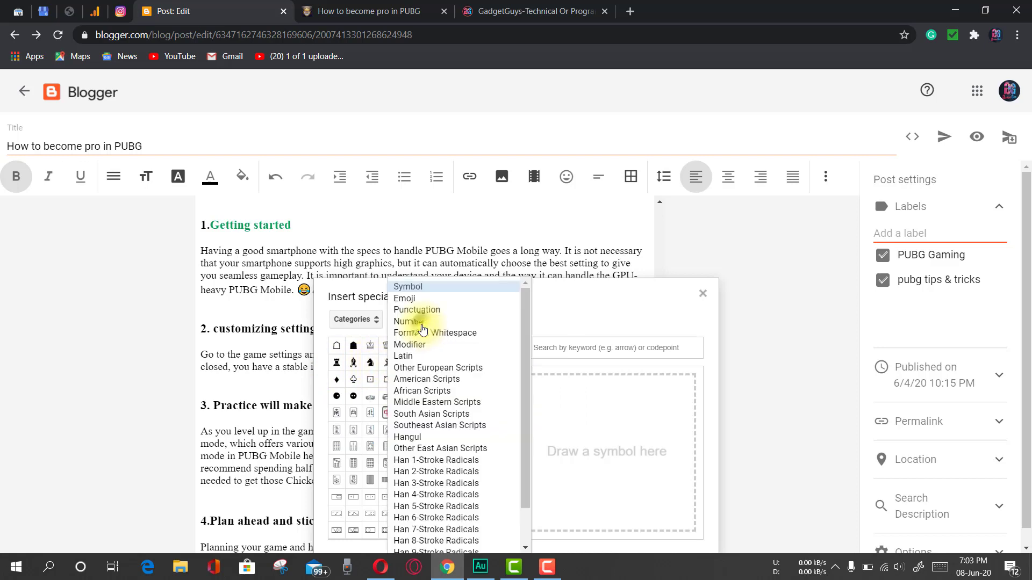
click(421, 299)
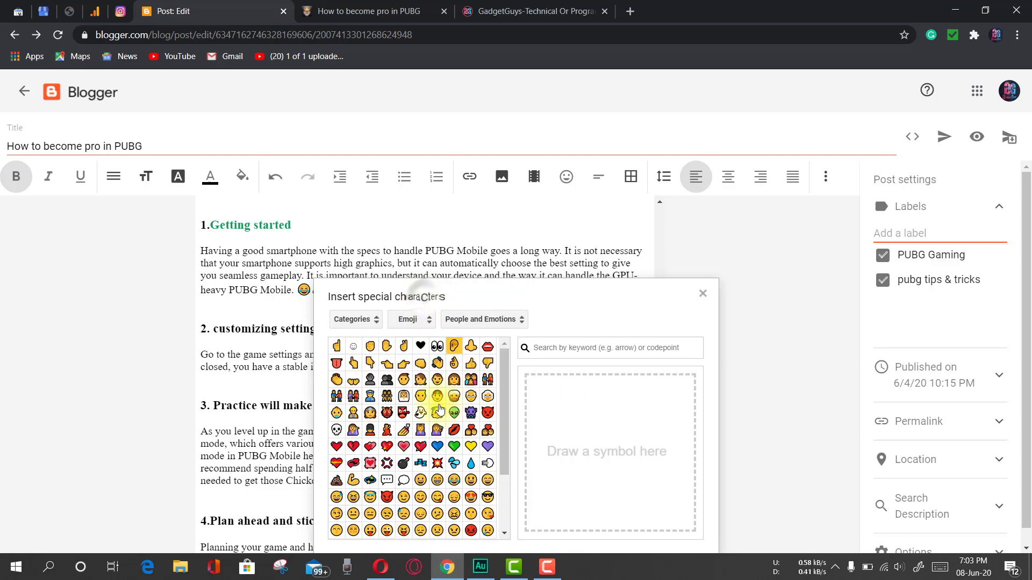
click(702, 295)
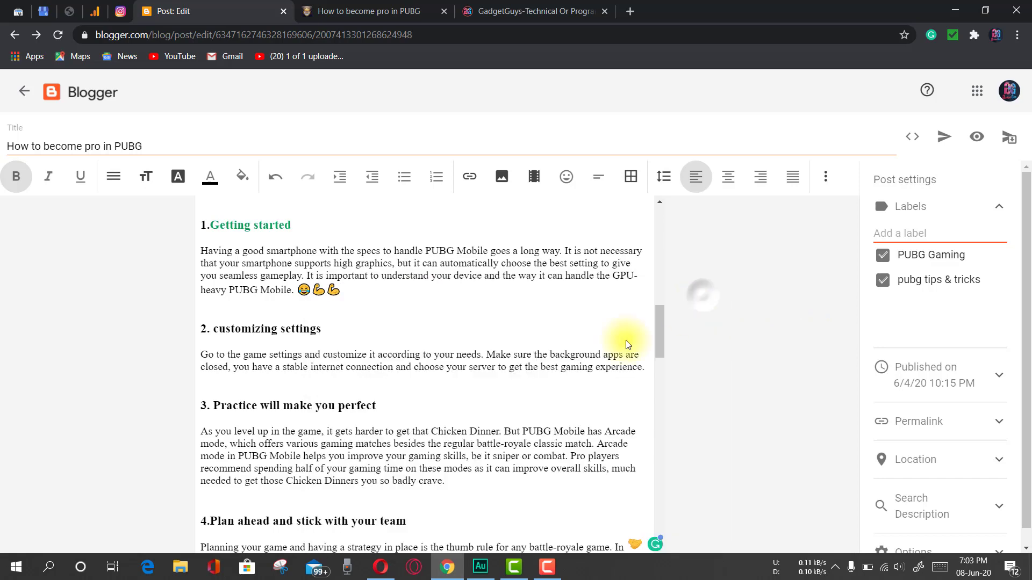
Search the special characters for "heart" and close the dialog without inserting anything.
click(562, 185)
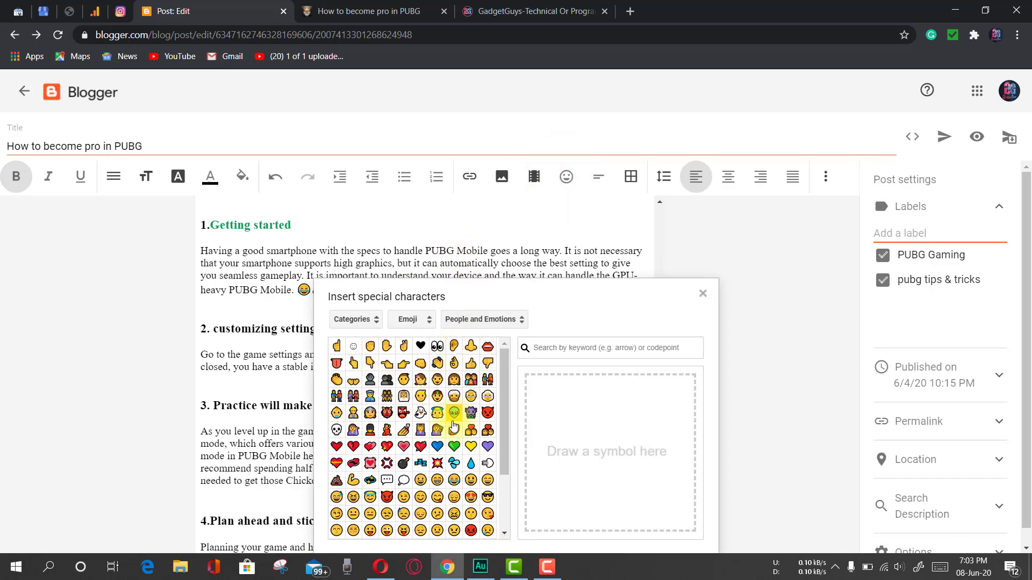
scroll(454, 427, down, 2)
scroll(454, 428, up, 2)
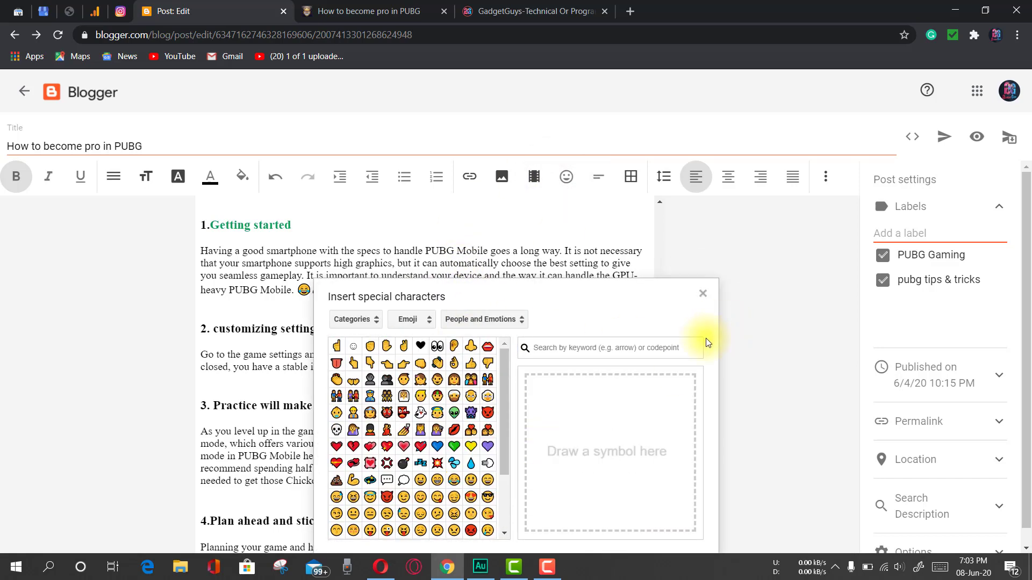
click(586, 347)
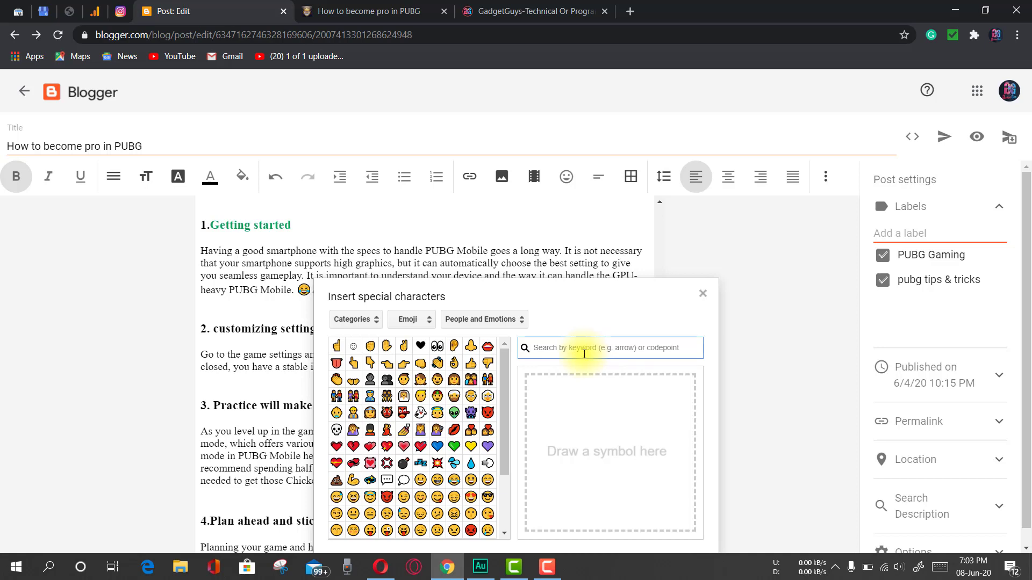
text(heart)
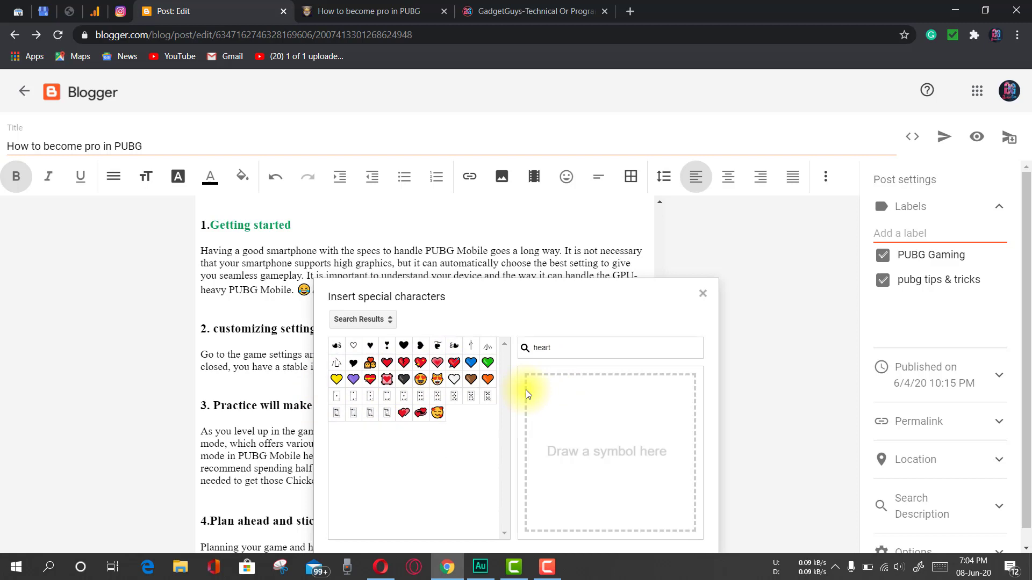
click(707, 291)
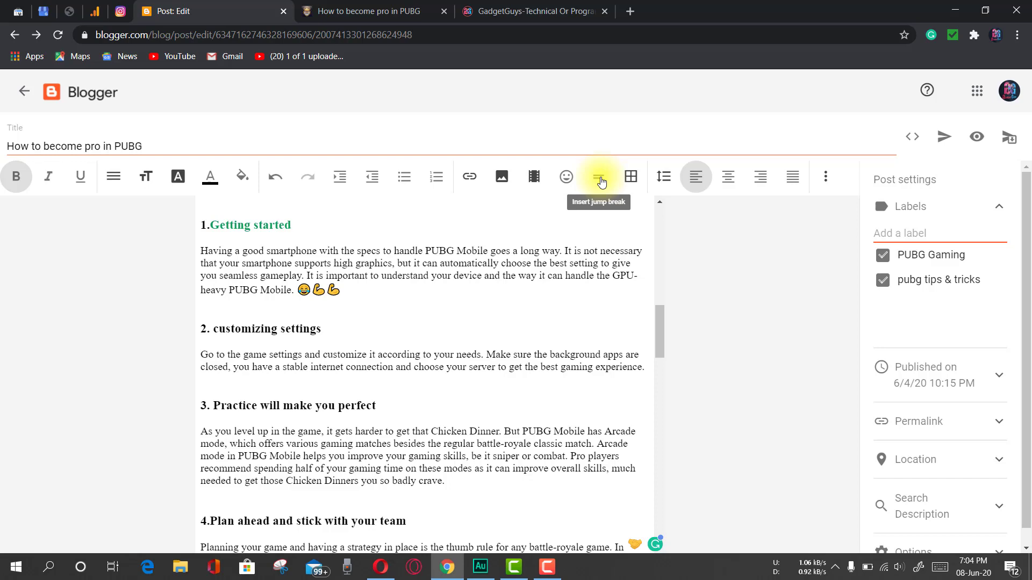
Insert a jump break between the first image and the "Topics Covered:" heading.
scroll(441, 330, up, 10)
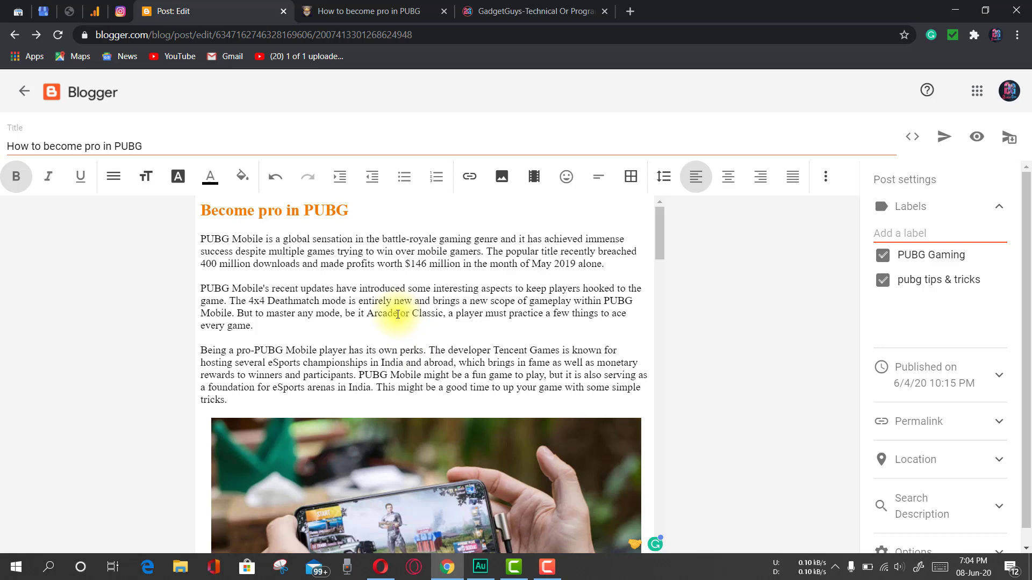
scroll(398, 322, down, 5)
scroll(268, 456, down, 4)
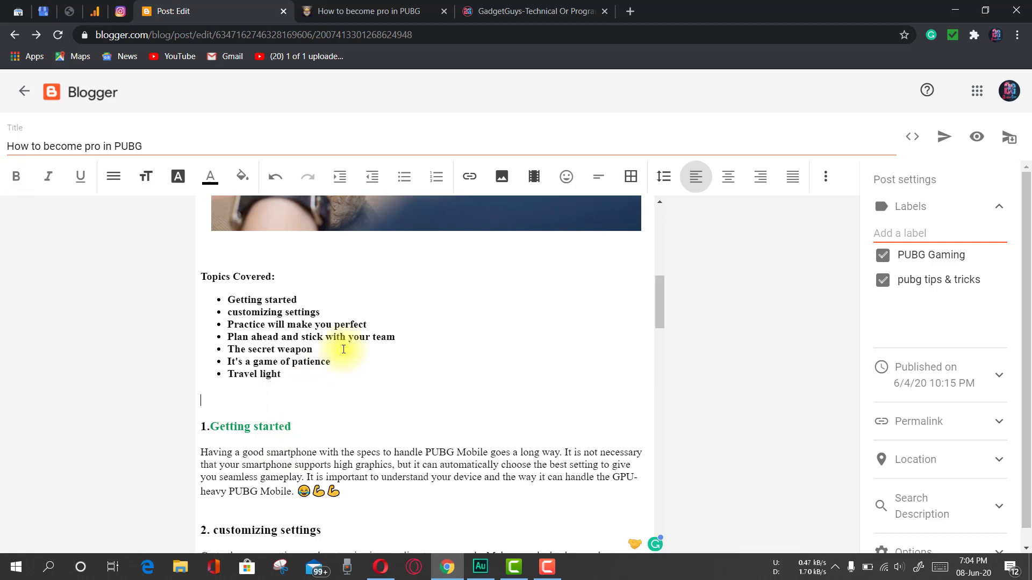
scroll(349, 408, up, 5)
click(261, 520)
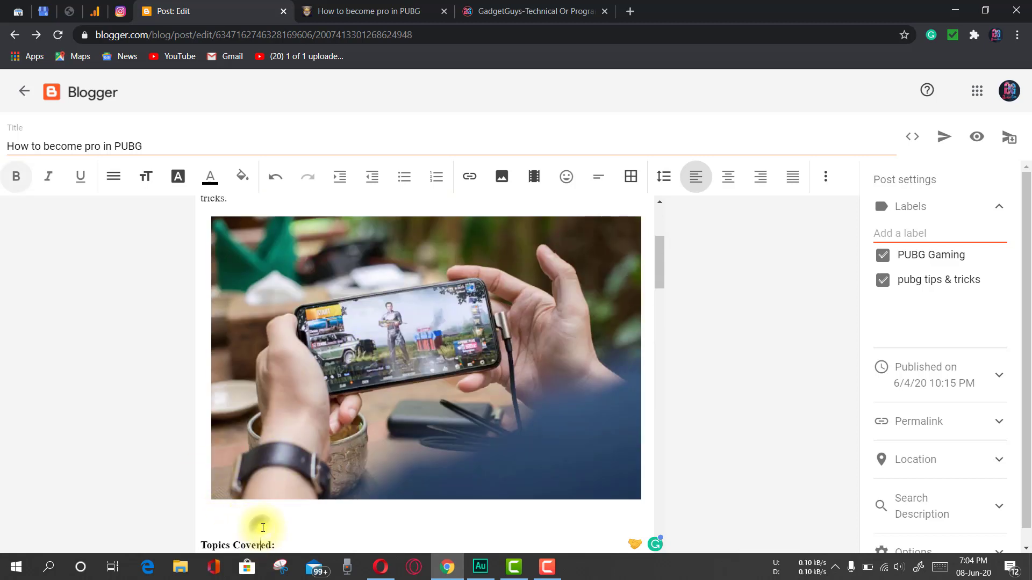
click(597, 176)
scroll(515, 330, down, 3)
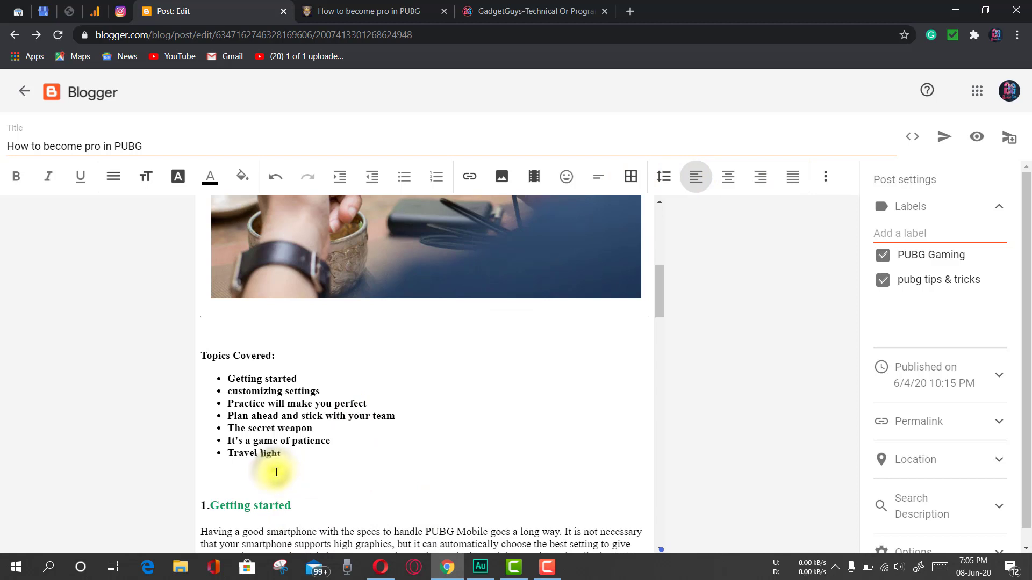
Try inserting a table of four columns and two rows below the "Topics Covered:" list, and undo it.
click(633, 183)
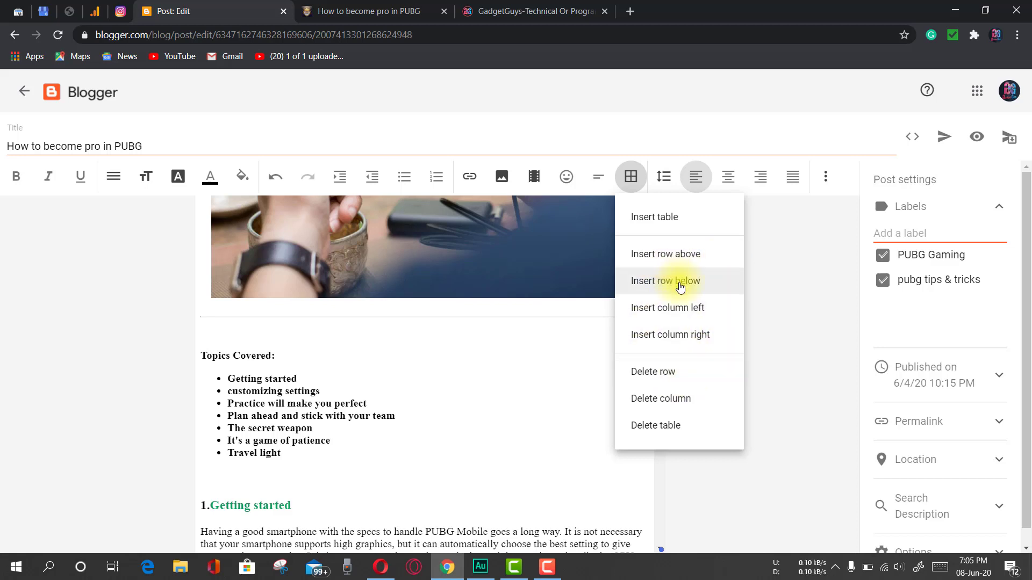
click(669, 224)
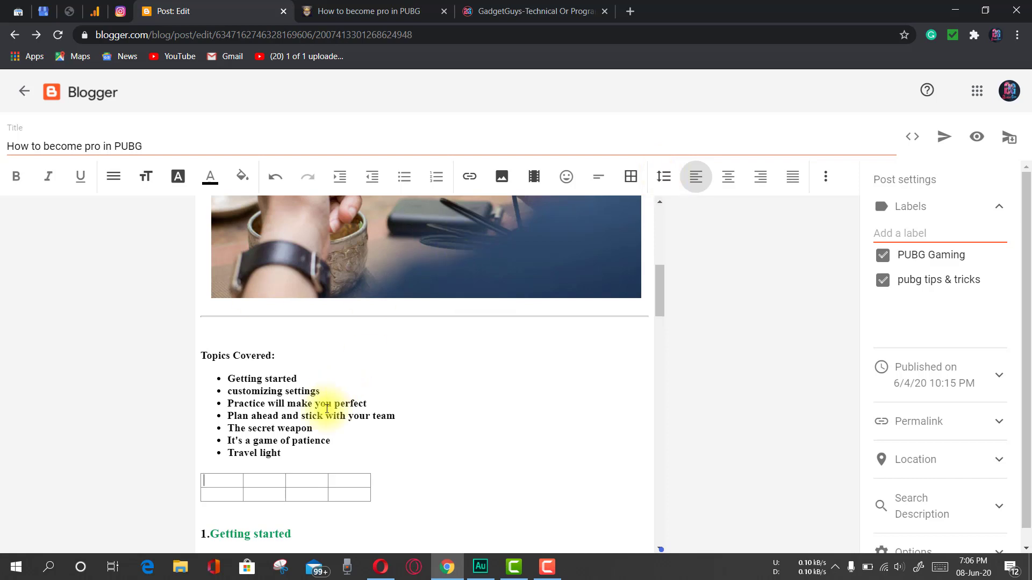
mouse_move(277, 453)
mouse_down()
mouse_move(290, 469)
mouse_move(285, 446)
mouse_up()
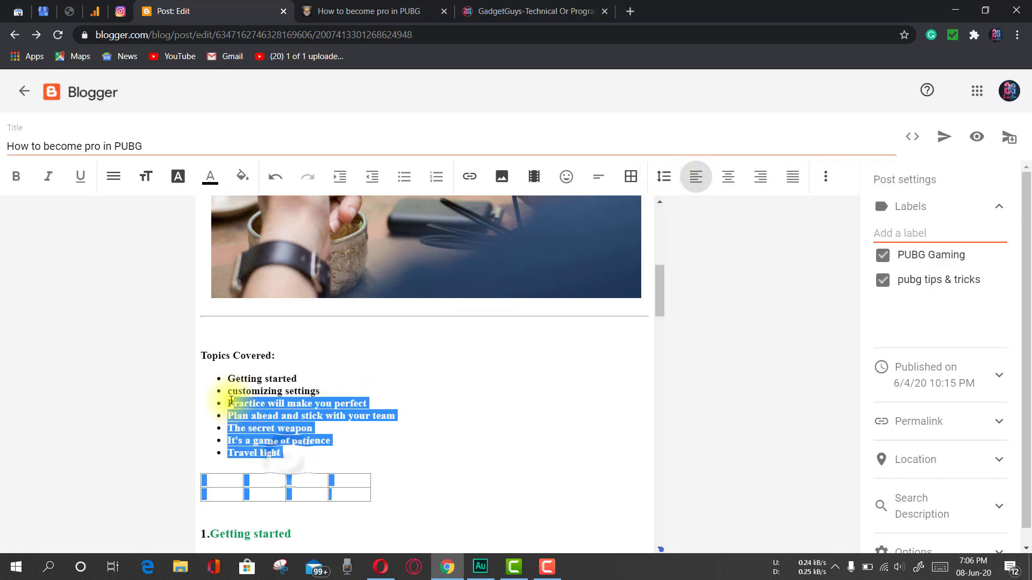
click(382, 461)
key(ctrl+z)
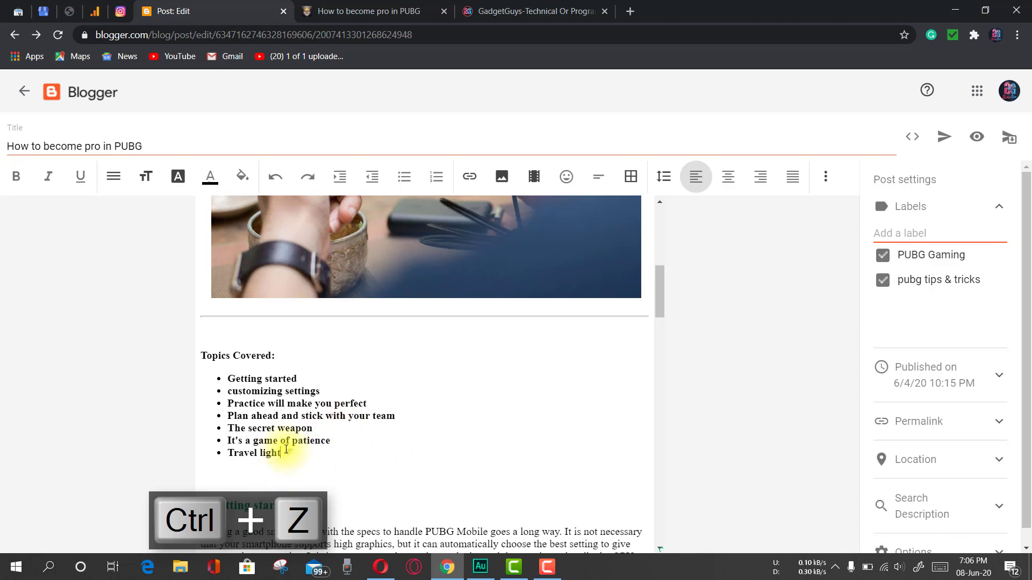
Set the line spacing of all bullet items under "Topics Covered:" to 1.5.
drag(281, 453, 227, 378)
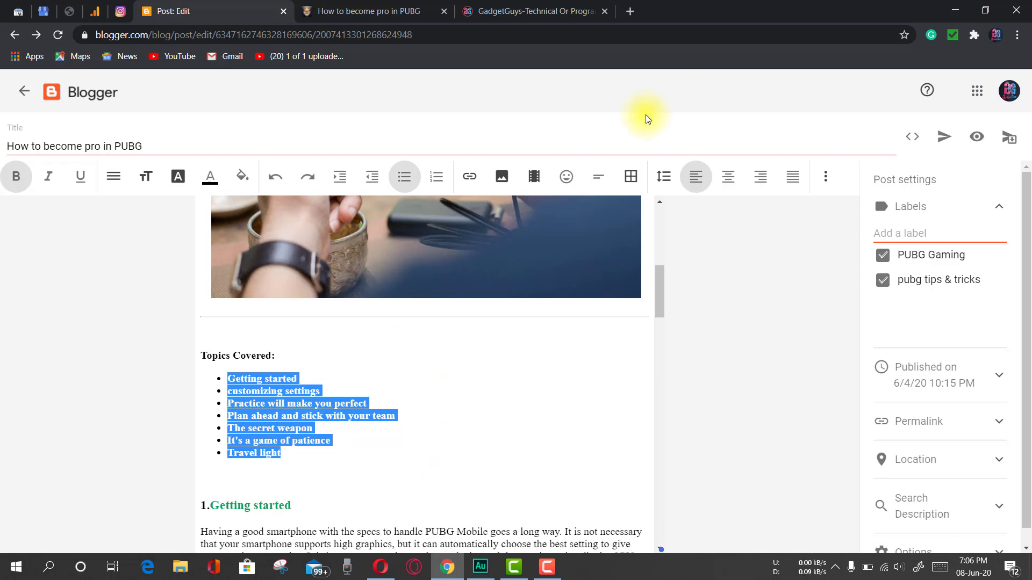
click(665, 175)
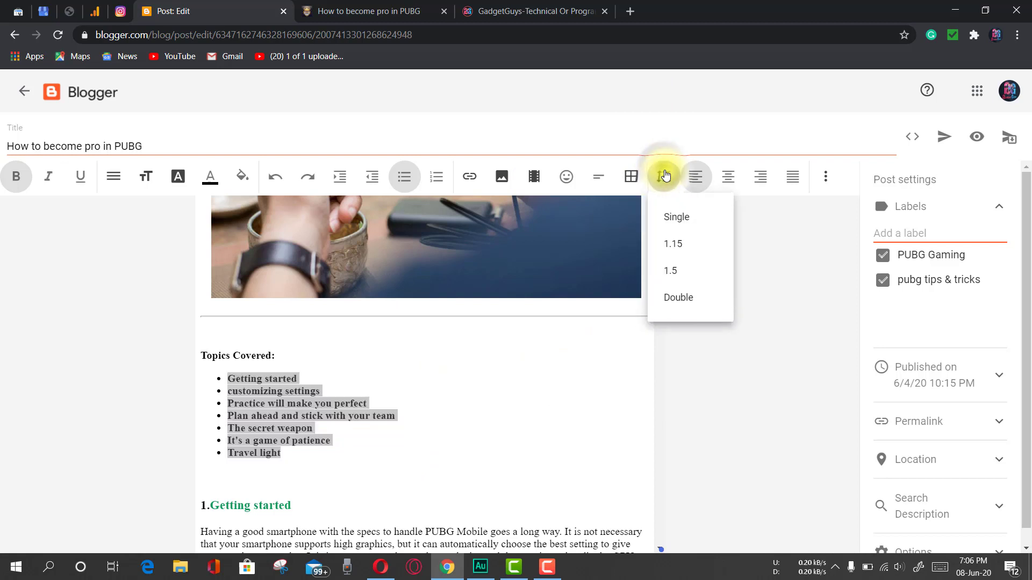
click(690, 278)
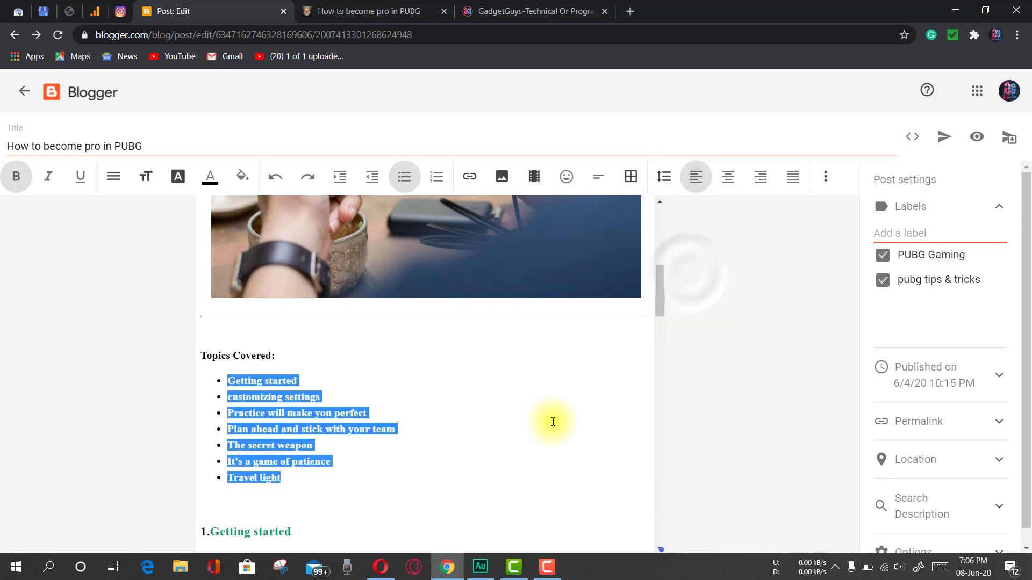
Undo and redo the line spacing change on the "Topics Covered:" list, and dismiss the spacing options without choosing another value.
click(348, 393)
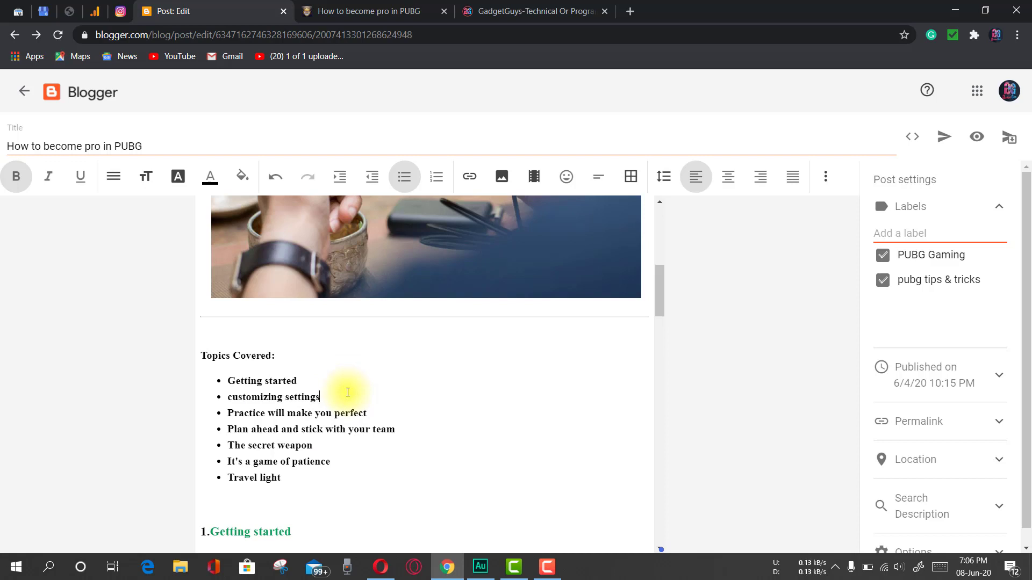
drag(281, 477, 226, 380)
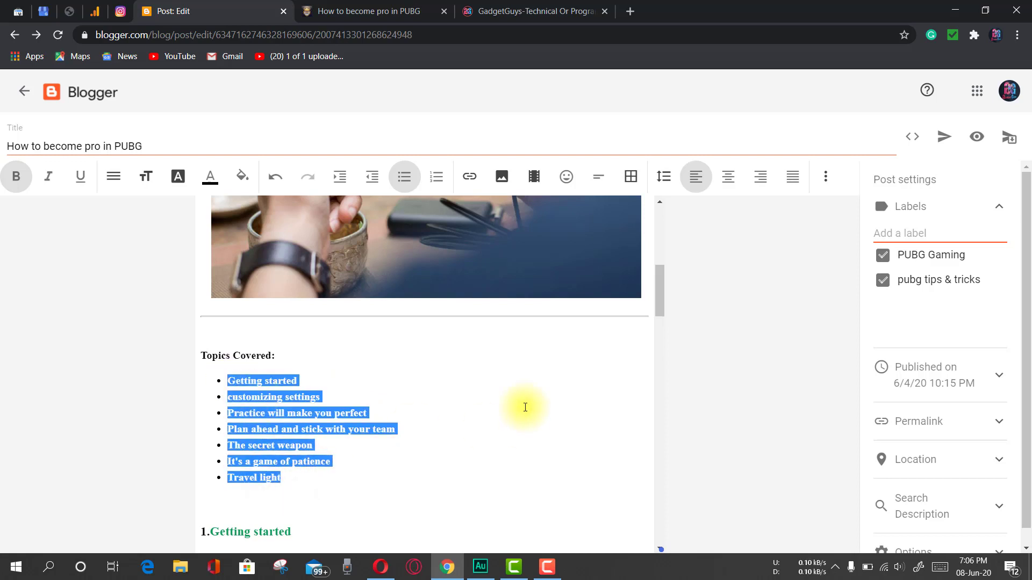
key(ctrl+z)
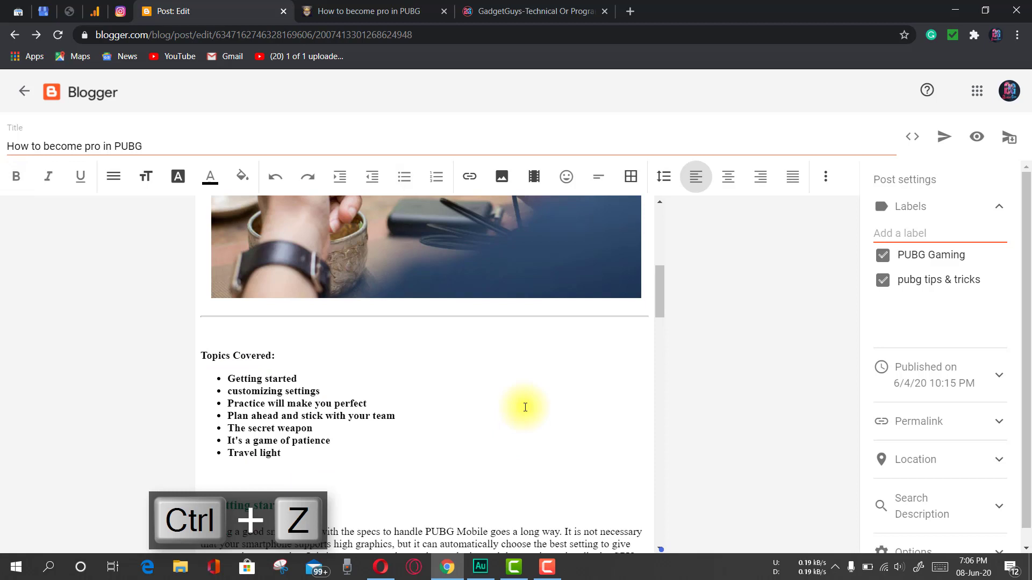
key(ctrl+shift+z)
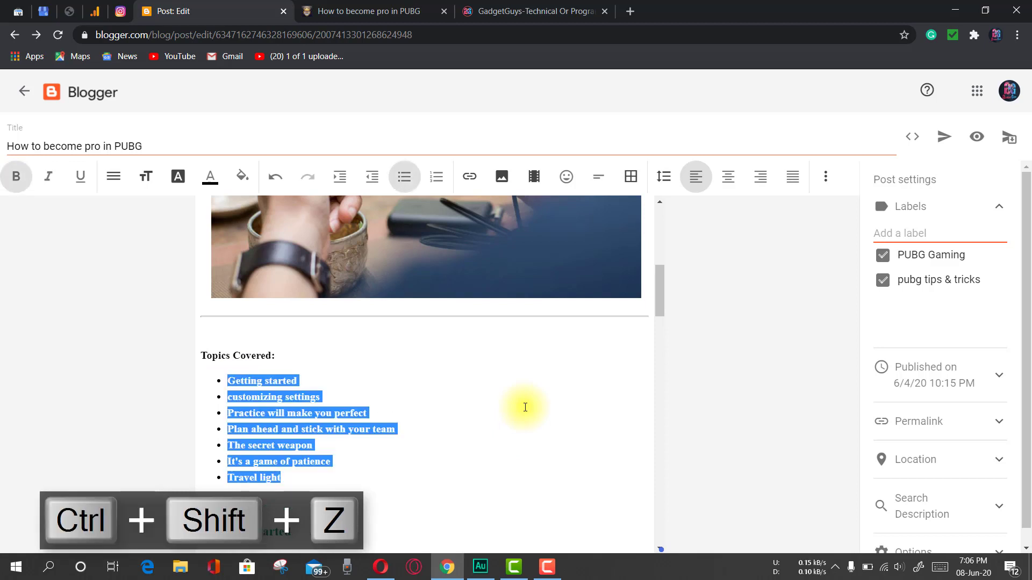
click(664, 176)
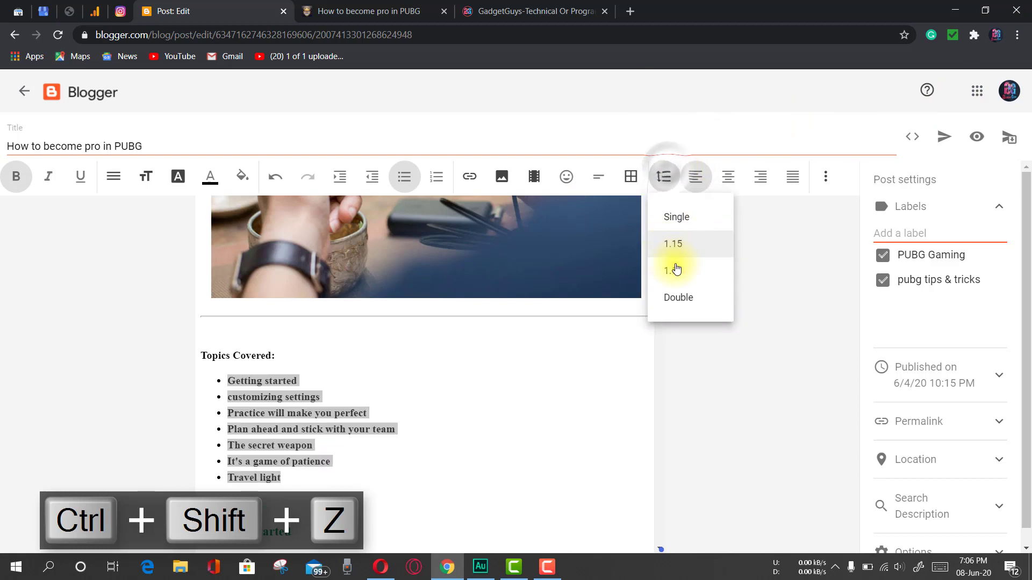
click(417, 410)
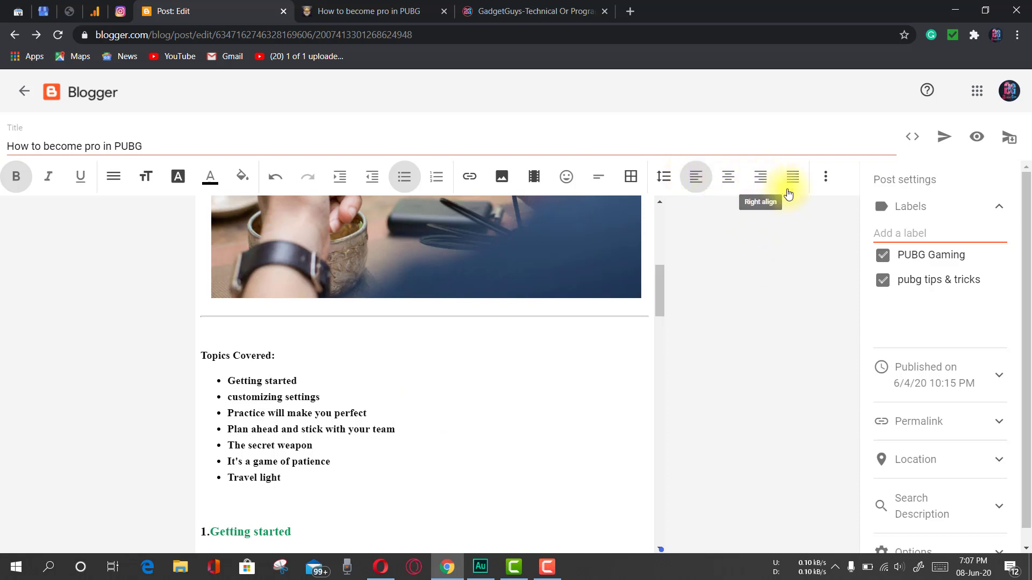
Justify the three introductory paragraphs below the "Become pro in PUBG" heading and clear the selection.
scroll(498, 396, up, 8)
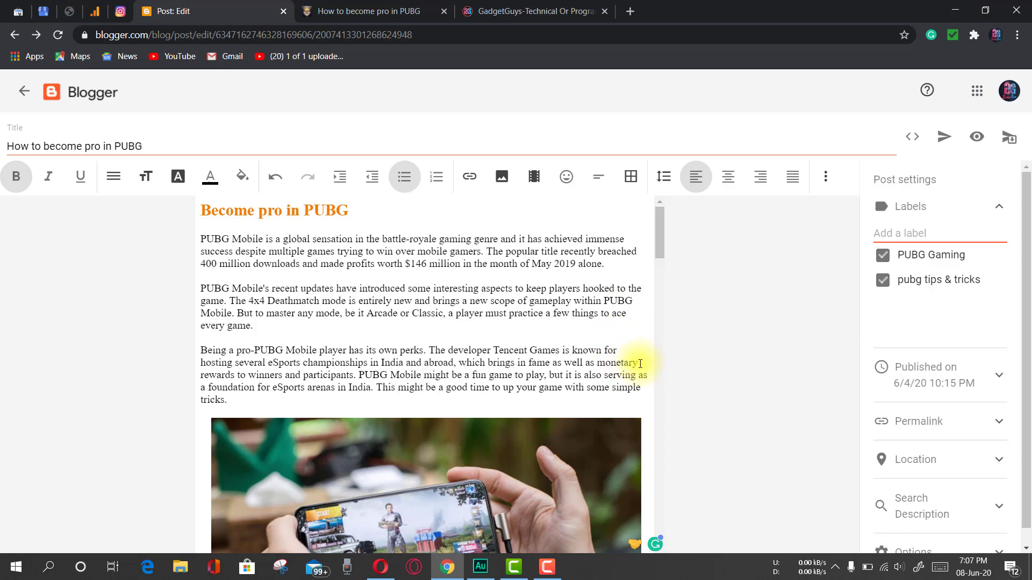
click(247, 395)
drag(247, 395, 200, 237)
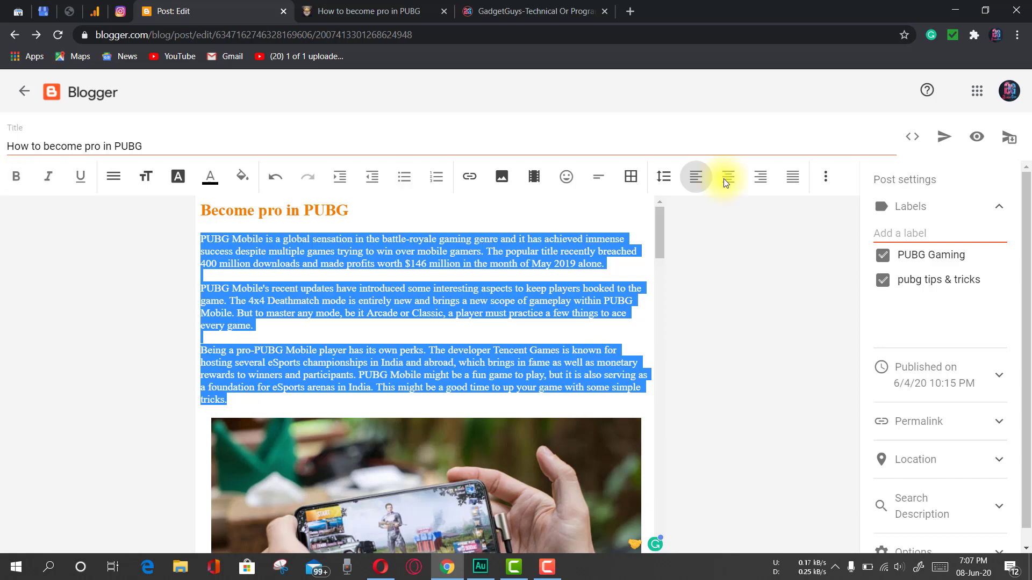
click(793, 176)
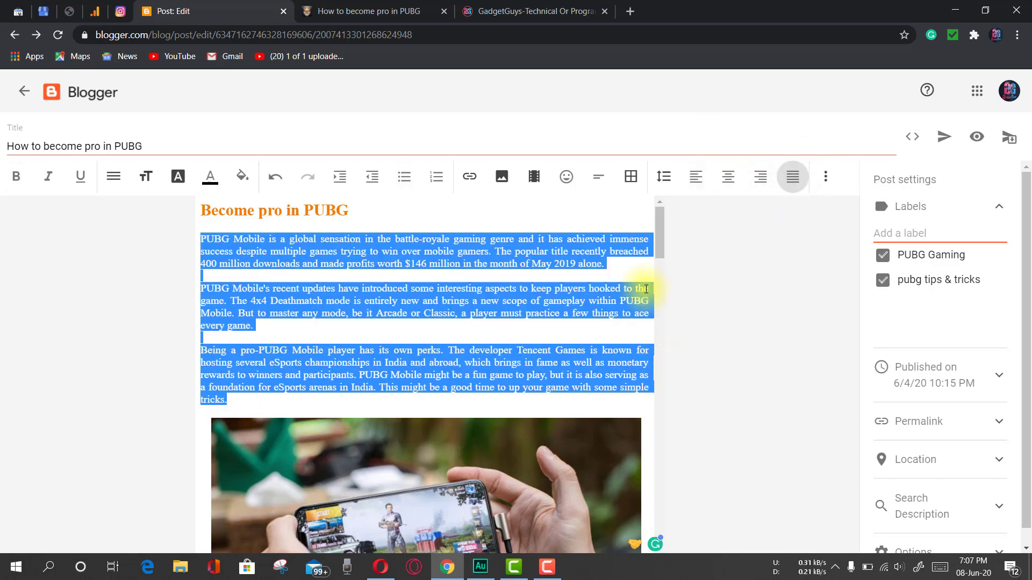
click(580, 324)
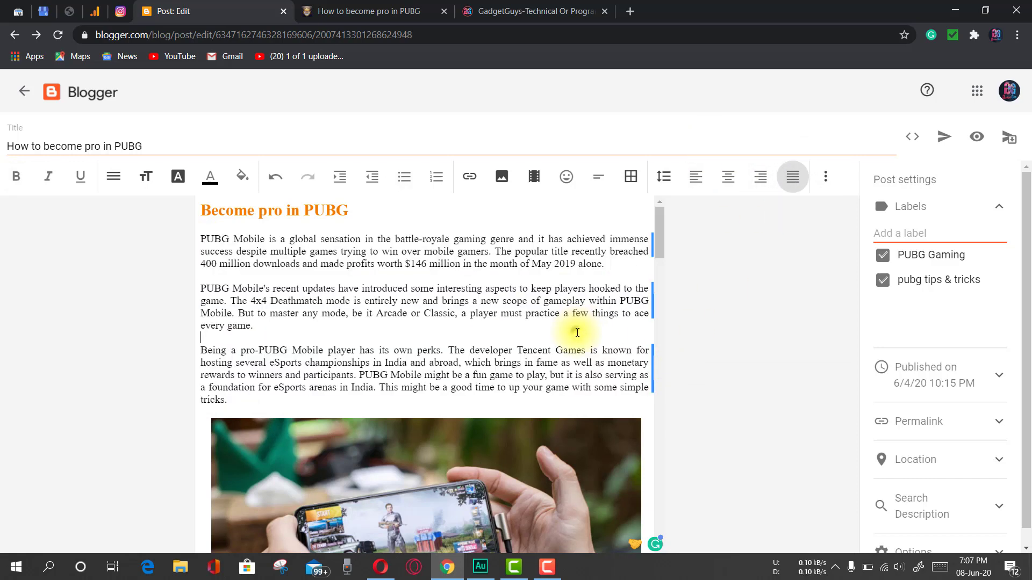
click(589, 375)
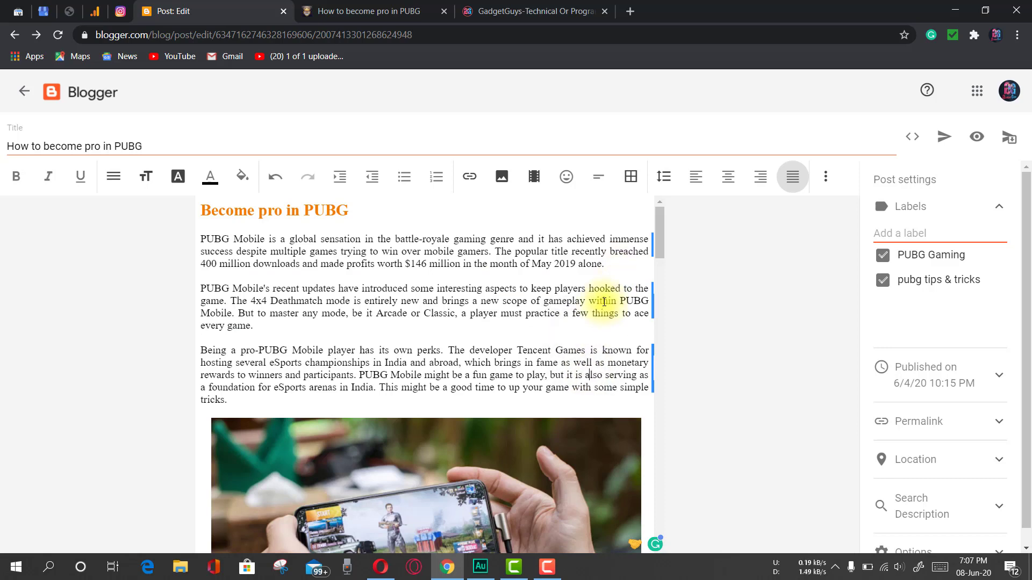
Justify the paragraph under the "4.Plan ahead and stick with your team" heading and clear the selection.
scroll(604, 303, down, 15)
scroll(604, 302, down, 5)
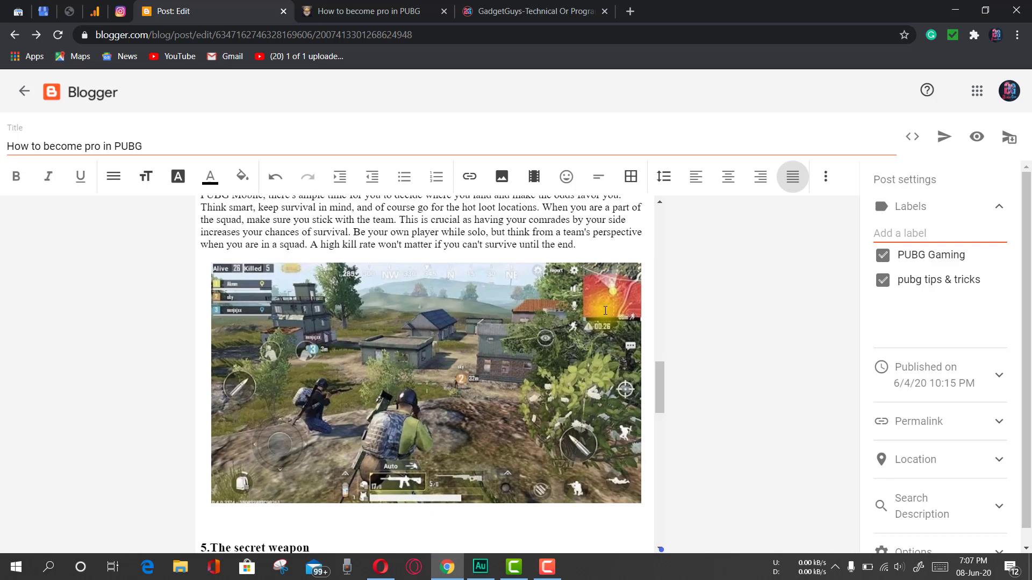
scroll(610, 398, up, 4)
drag(584, 447, 199, 384)
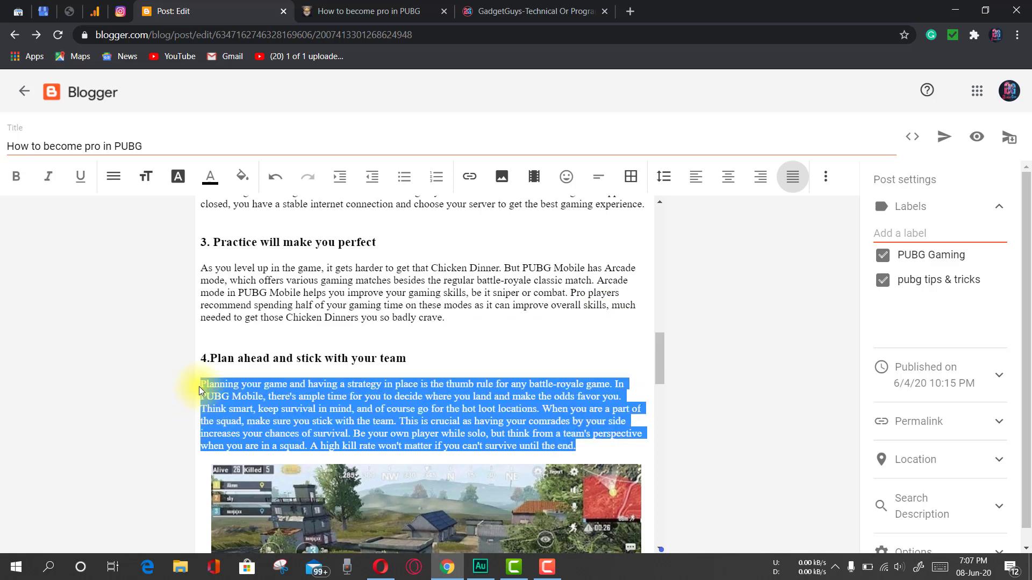
click(794, 177)
click(576, 410)
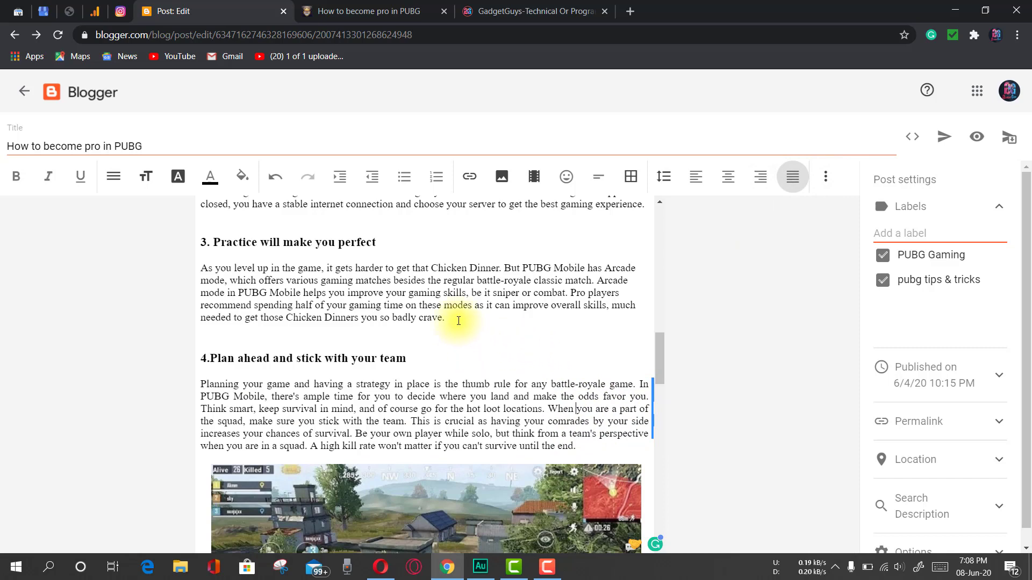
Justify the paragraph under the "3. Practice will make you perfect" heading.
drag(458, 321, 199, 264)
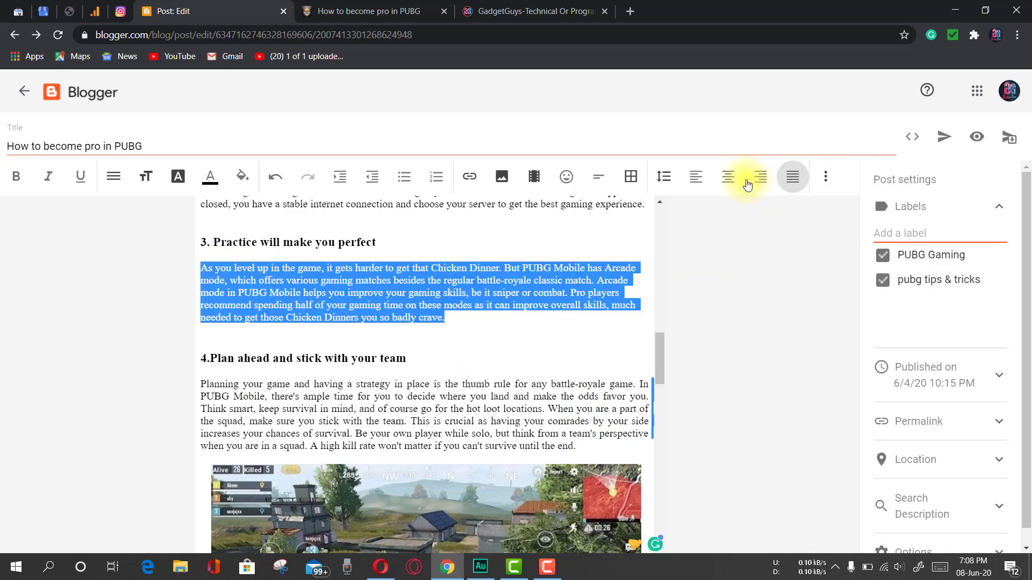
click(792, 177)
click(532, 319)
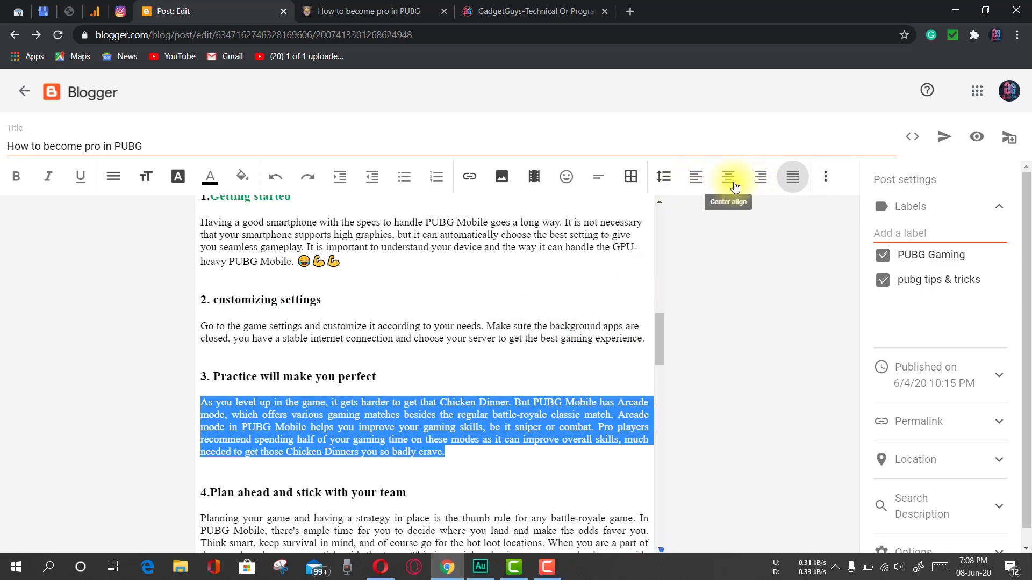
Try left alignment on the captioned "Gadgetguys App" phone image, and return it to center alignment.
scroll(511, 376, down, 12)
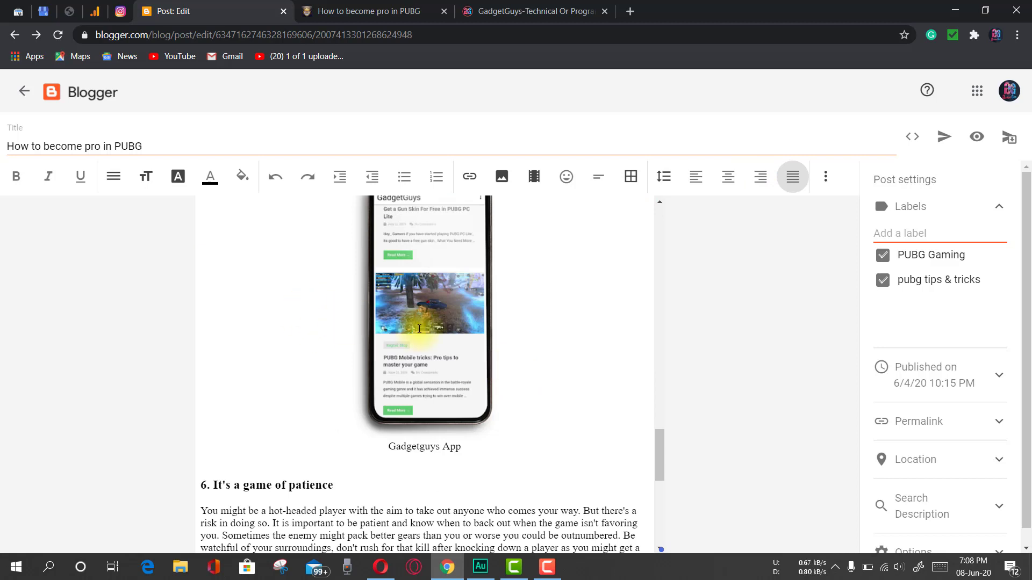
click(419, 329)
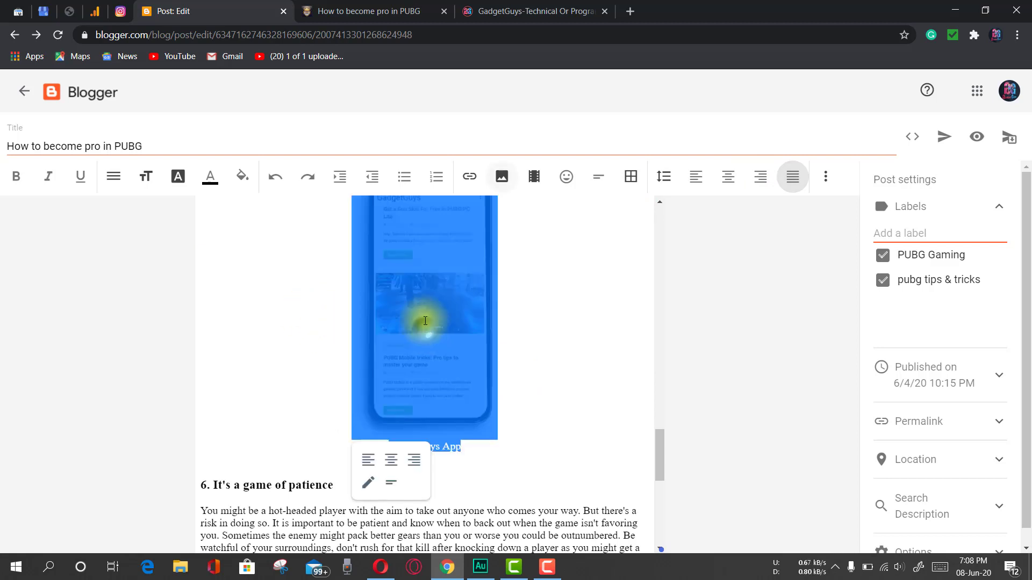
click(370, 459)
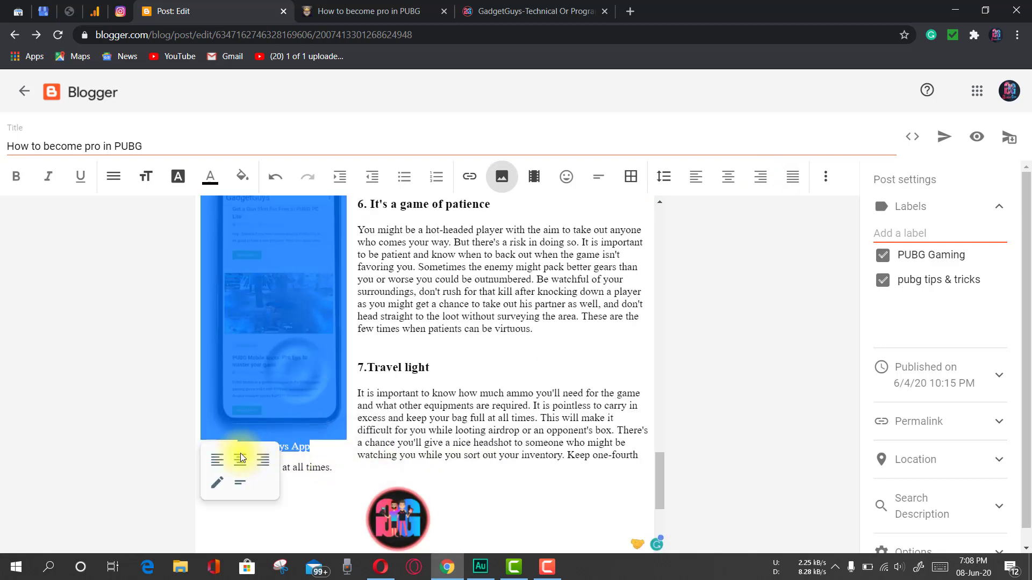
click(240, 455)
Center-align the "Topics Covered:" heading together with all of its bullet items.
scroll(533, 407, up, 15)
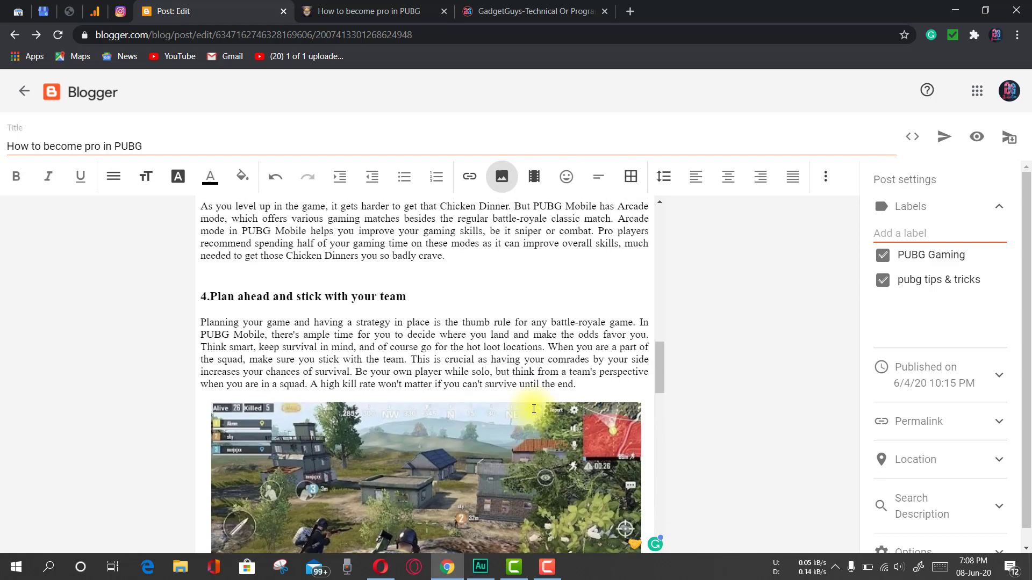
scroll(534, 409, up, 3)
scroll(403, 410, down, 1)
drag(282, 411, 194, 289)
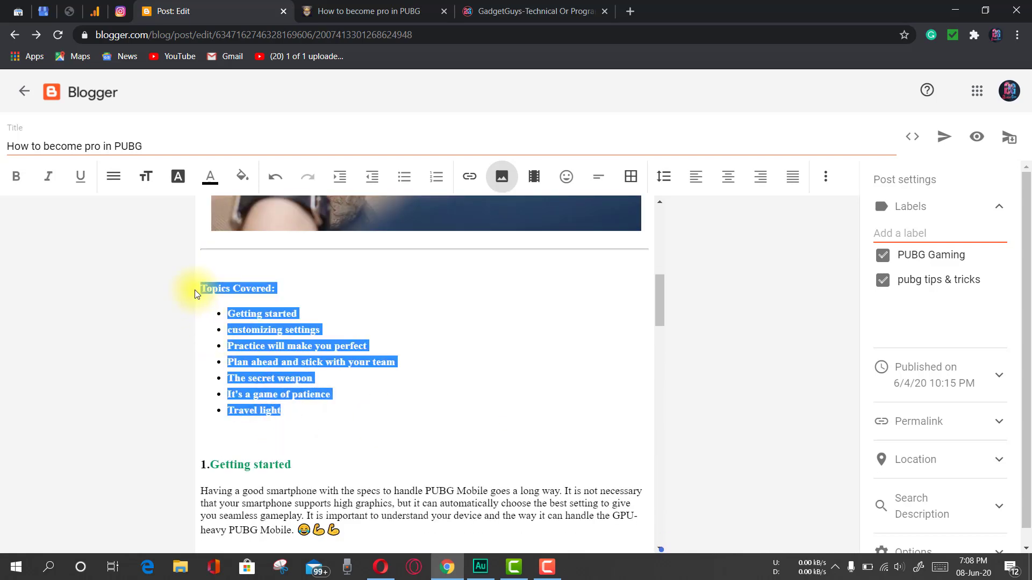
click(726, 179)
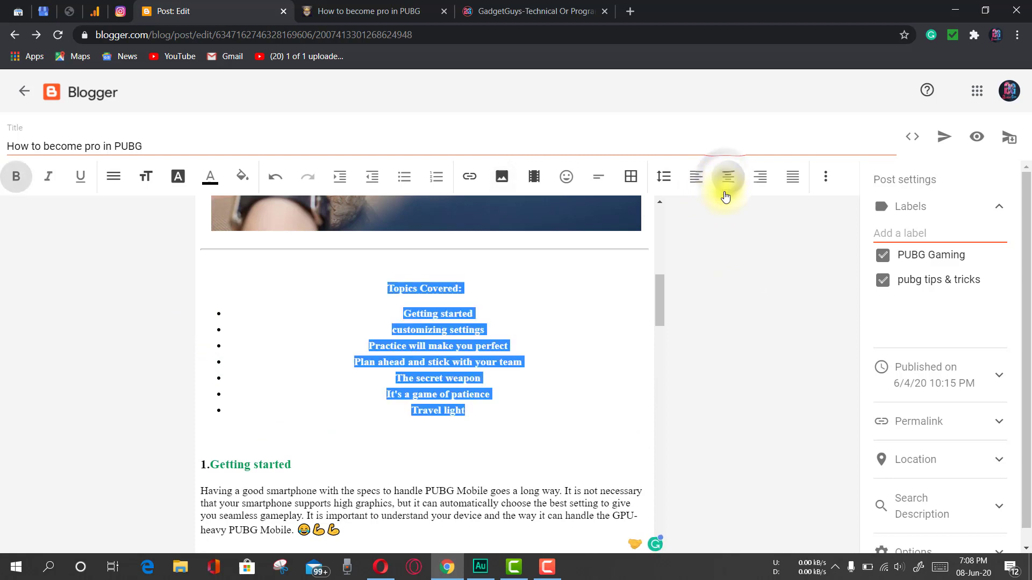
click(555, 339)
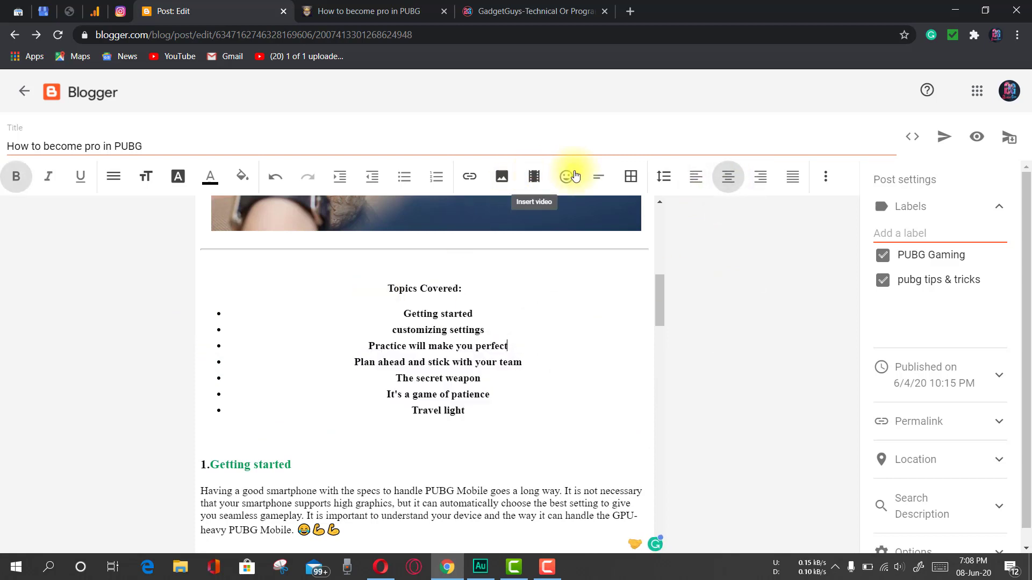
Return the "Topics Covered:" heading and all its bullet items to left alignment and clear the selection.
click(702, 178)
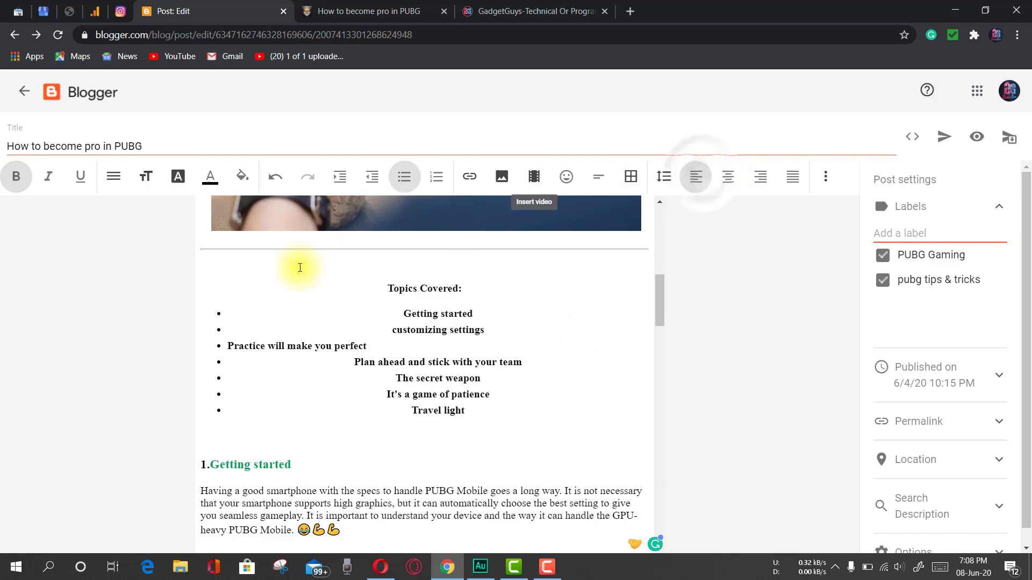
drag(495, 417, 389, 279)
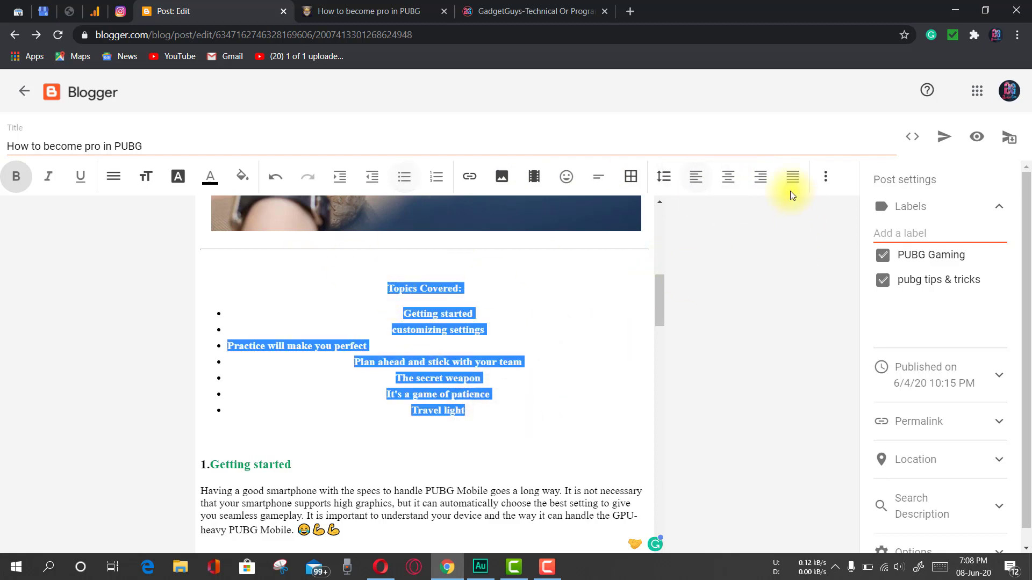
click(694, 183)
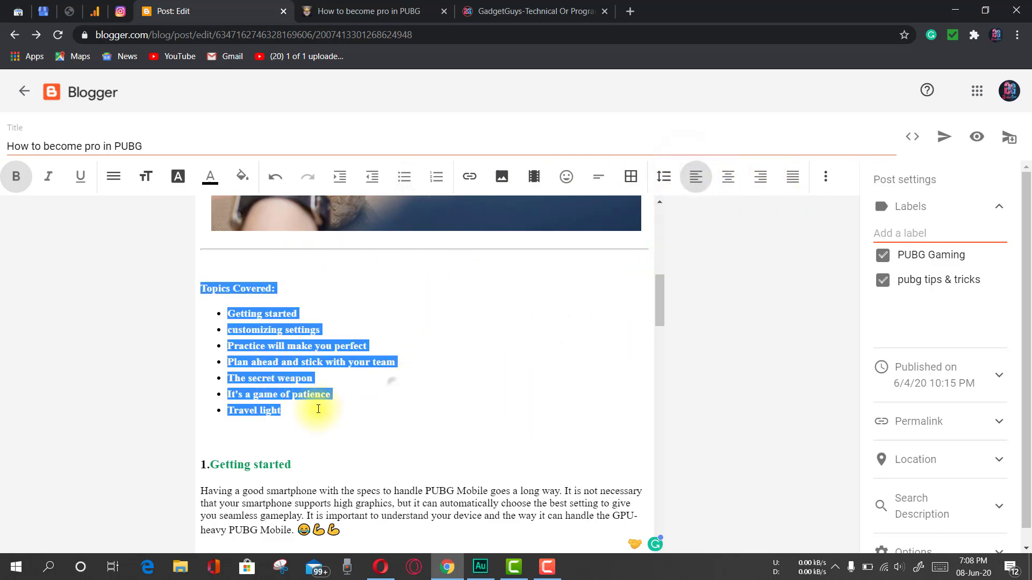
click(271, 346)
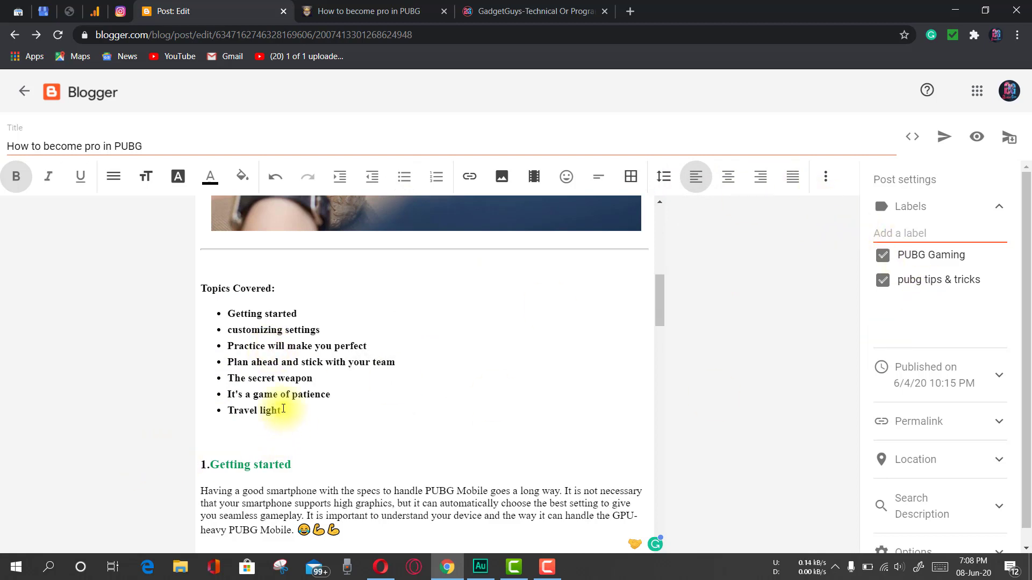
Try right alignment on the "Topics Covered:" heading and its bullet items, and undo it.
drag(284, 410, 200, 276)
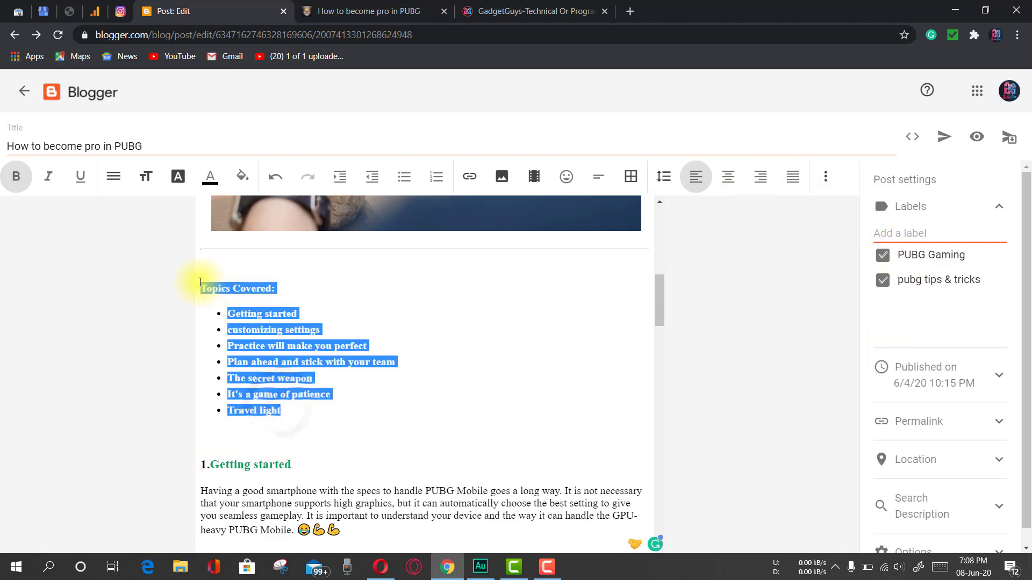
click(765, 181)
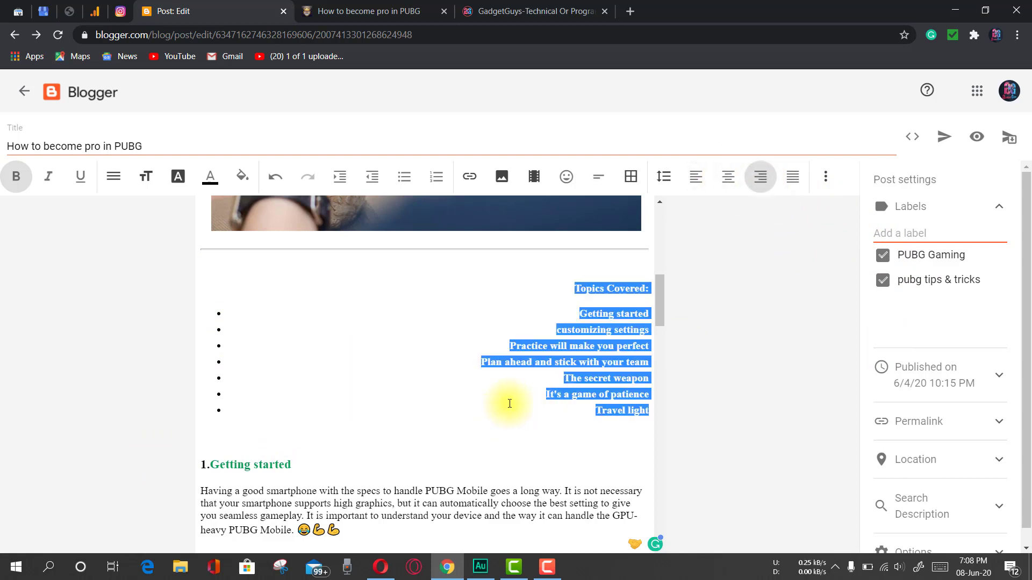
key(ctrl+z)
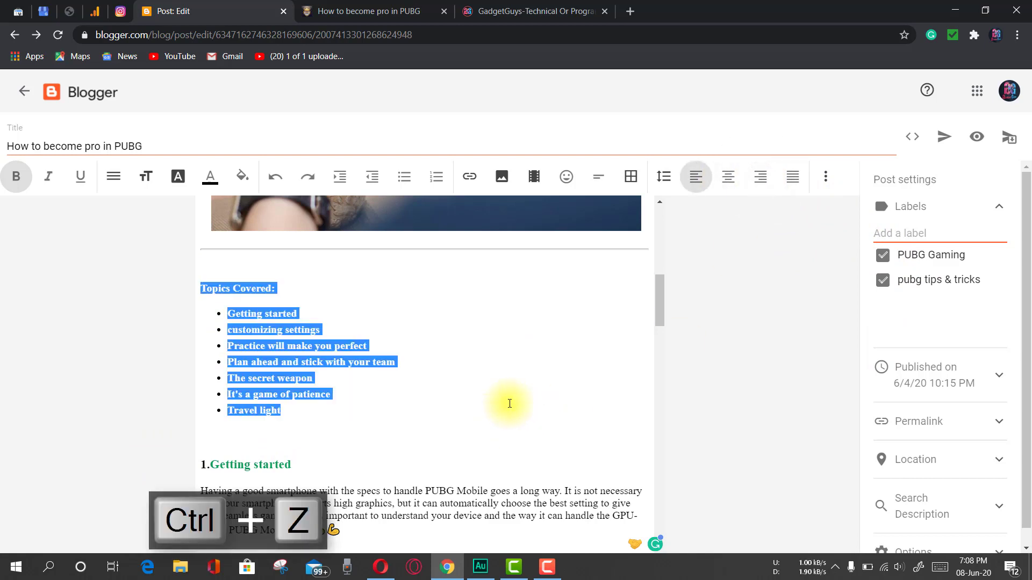
click(503, 384)
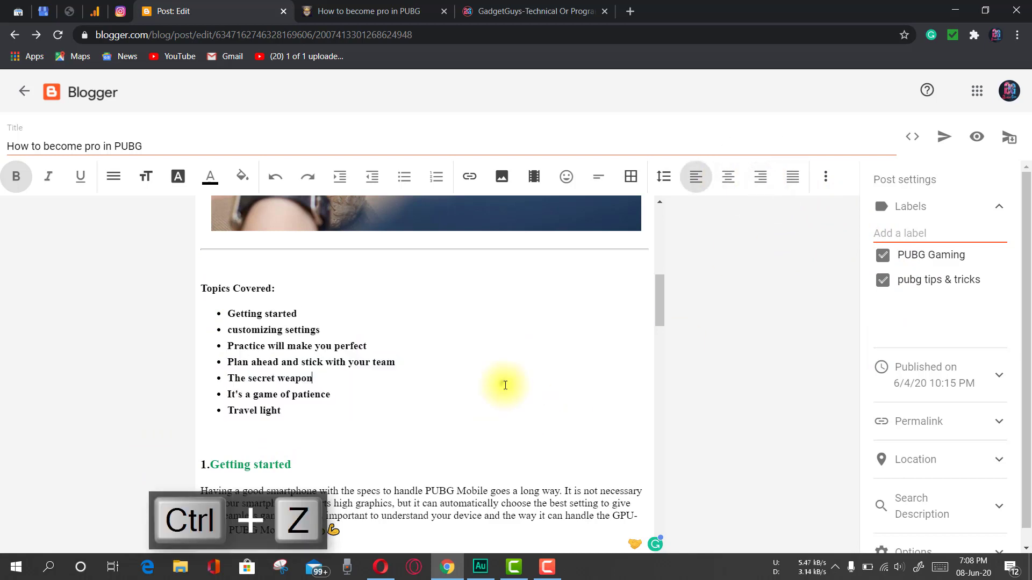
Apply strikethrough to the "Travel light" item in the "Topics Covered:" list and clear the selection.
click(826, 181)
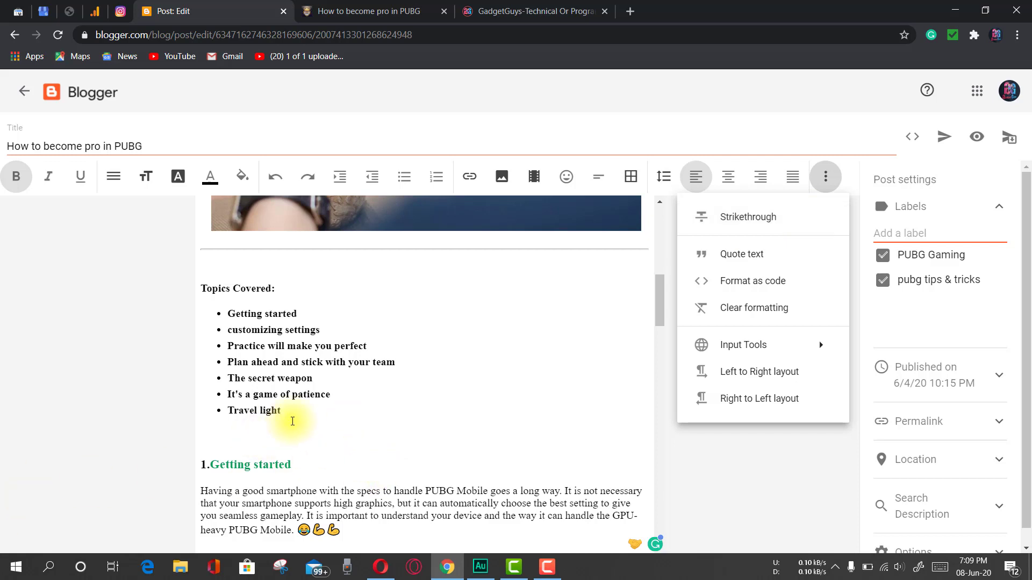
drag(284, 410, 227, 407)
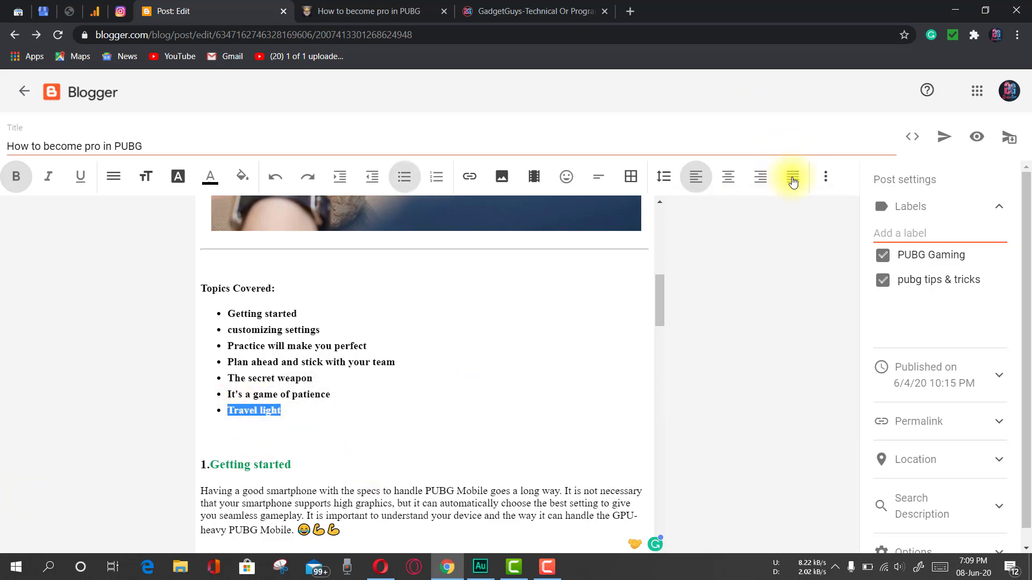
click(826, 179)
click(822, 217)
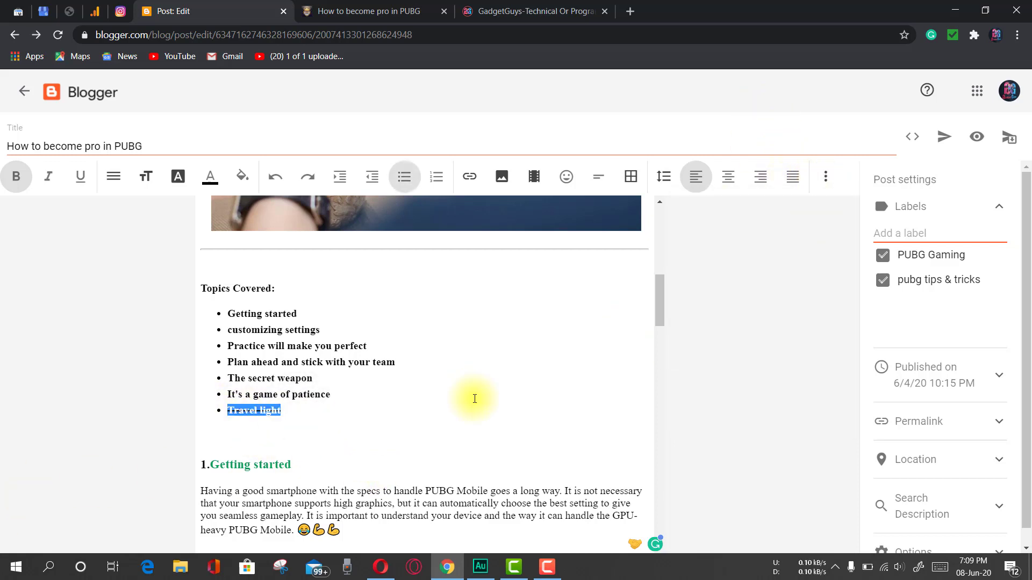
click(474, 399)
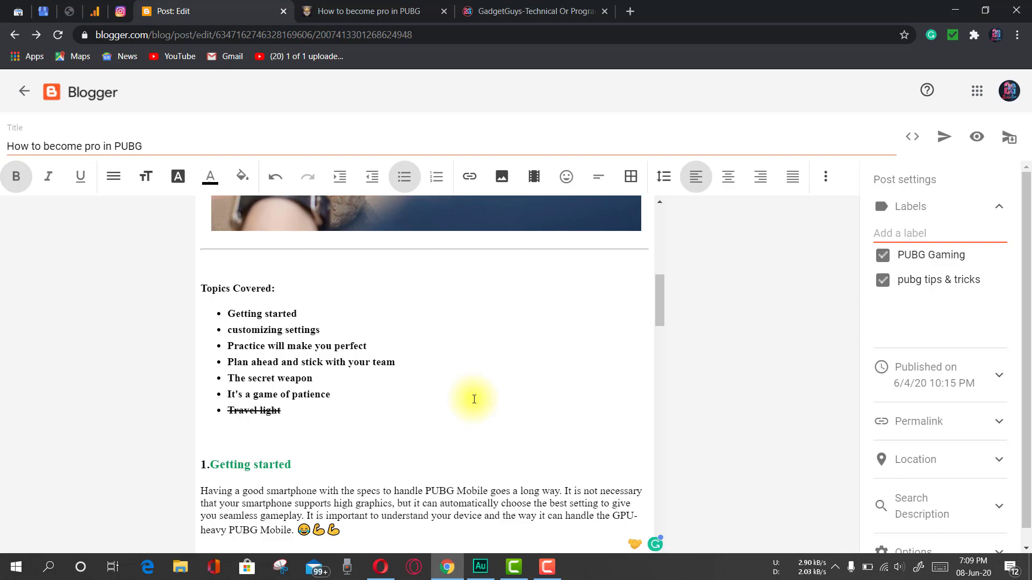
click(474, 399)
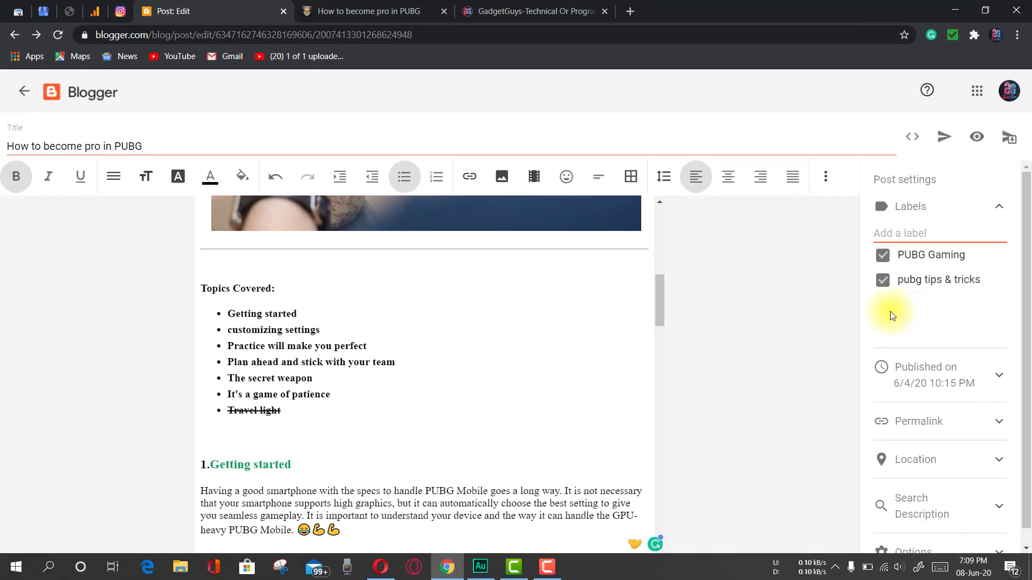
click(824, 178)
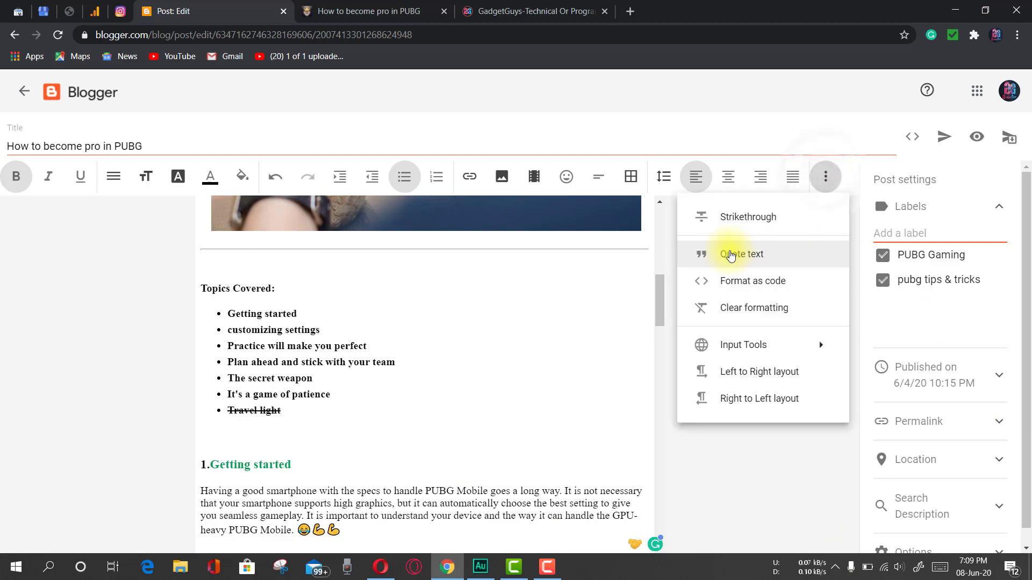
click(462, 409)
click(462, 409)
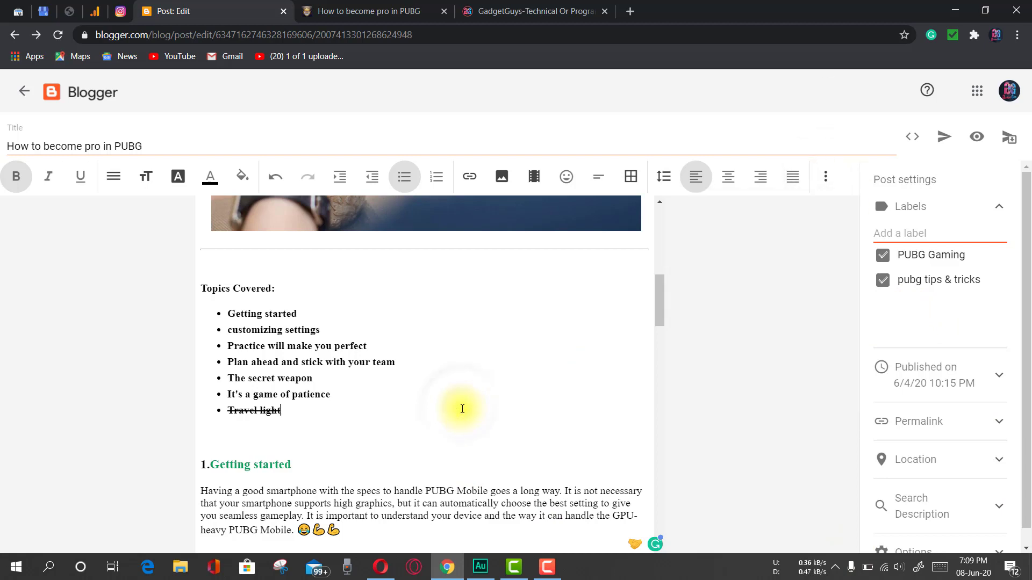
Add the line "You can buy skins but not skills" below the "Topics Covered:" list and format it as quote text.
click(309, 433)
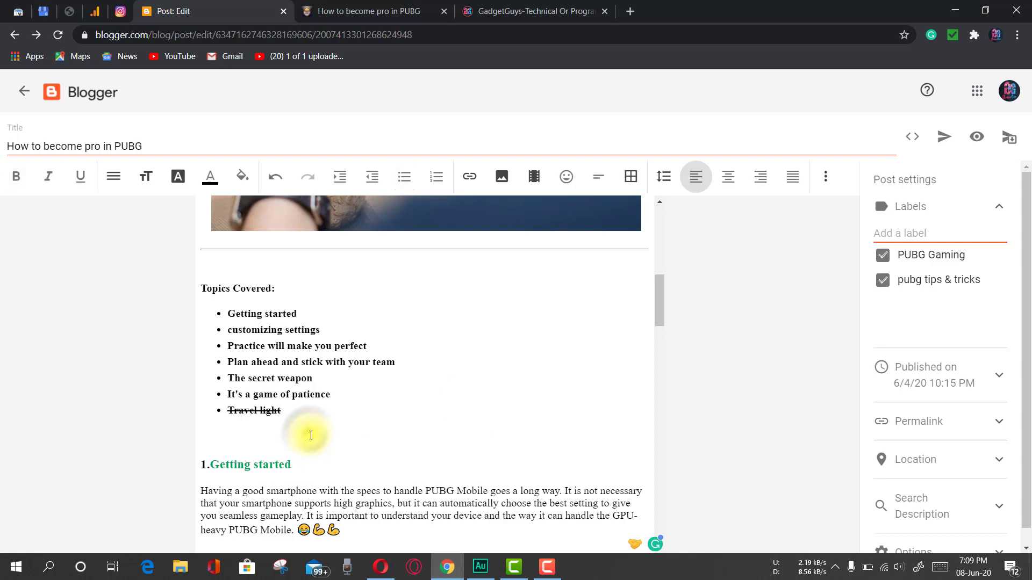
key(Return)
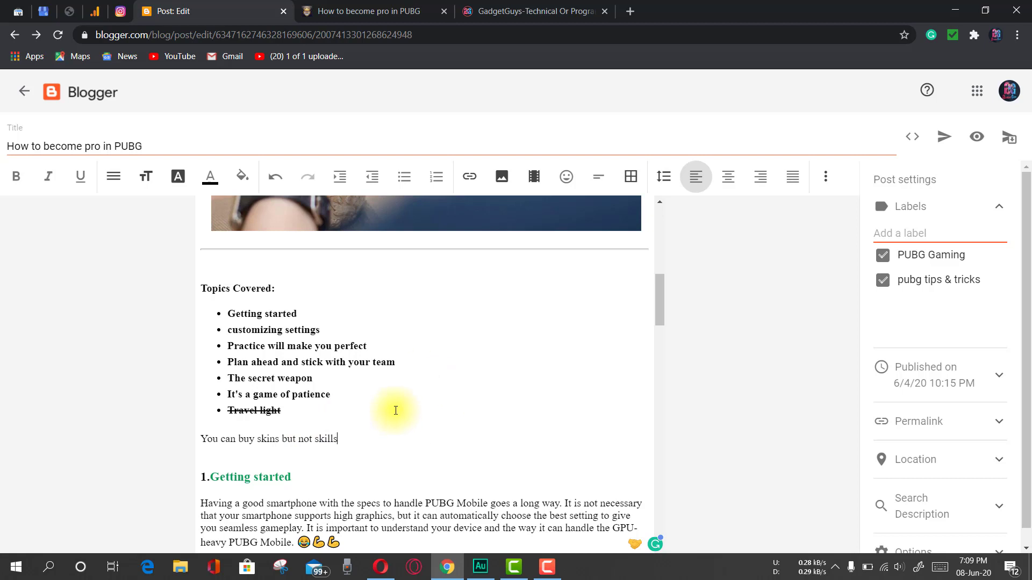
drag(340, 438, 202, 439)
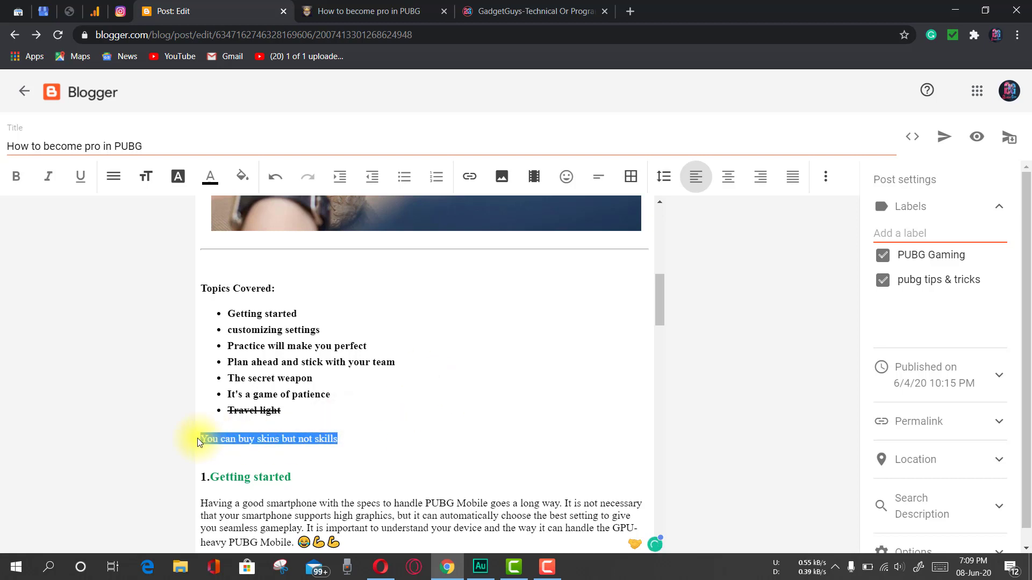
click(830, 184)
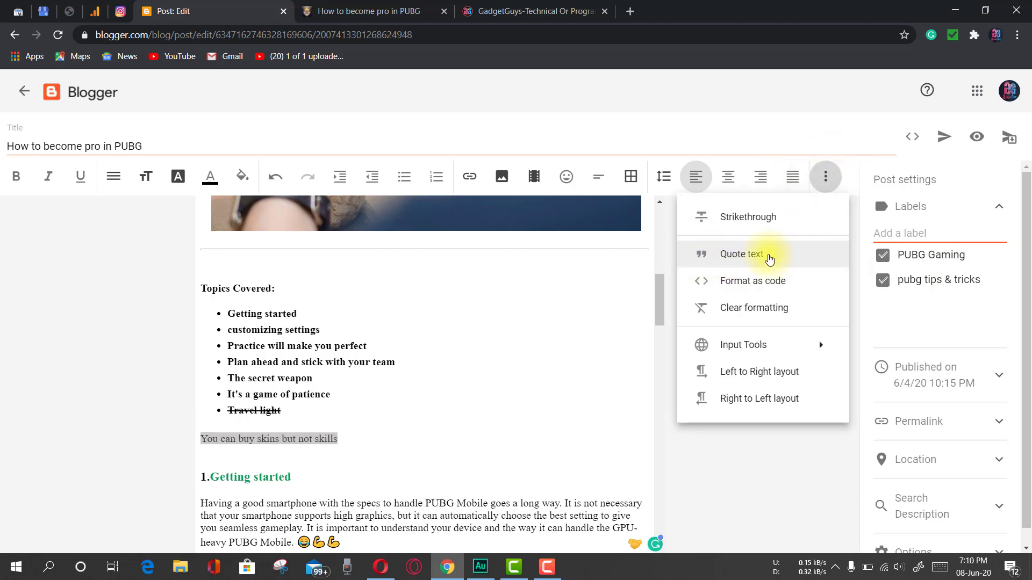
click(770, 257)
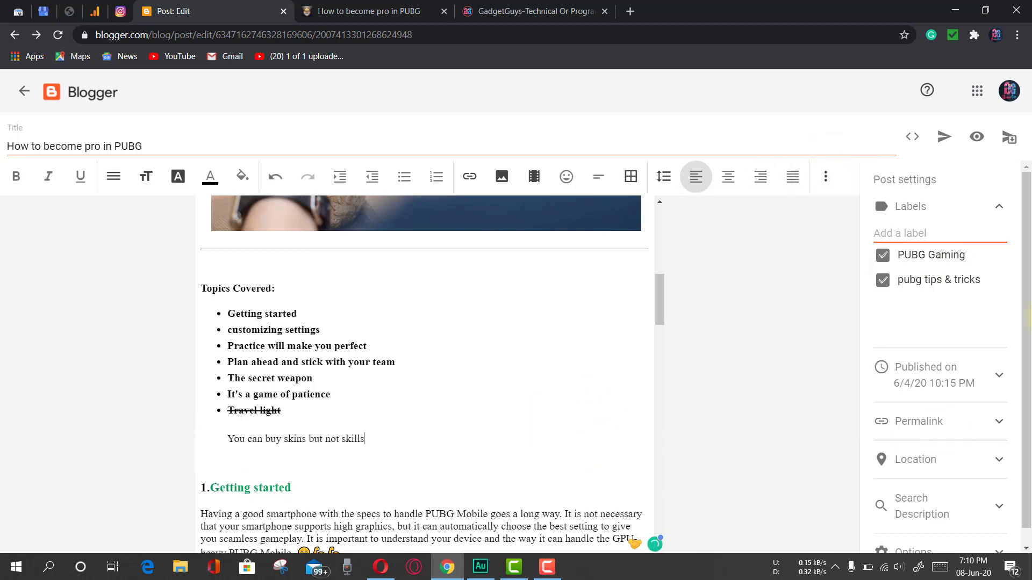
Preview the post to examine the quote below the topics list, and switch to Opera to view the quote in the coronavirus article.
click(976, 136)
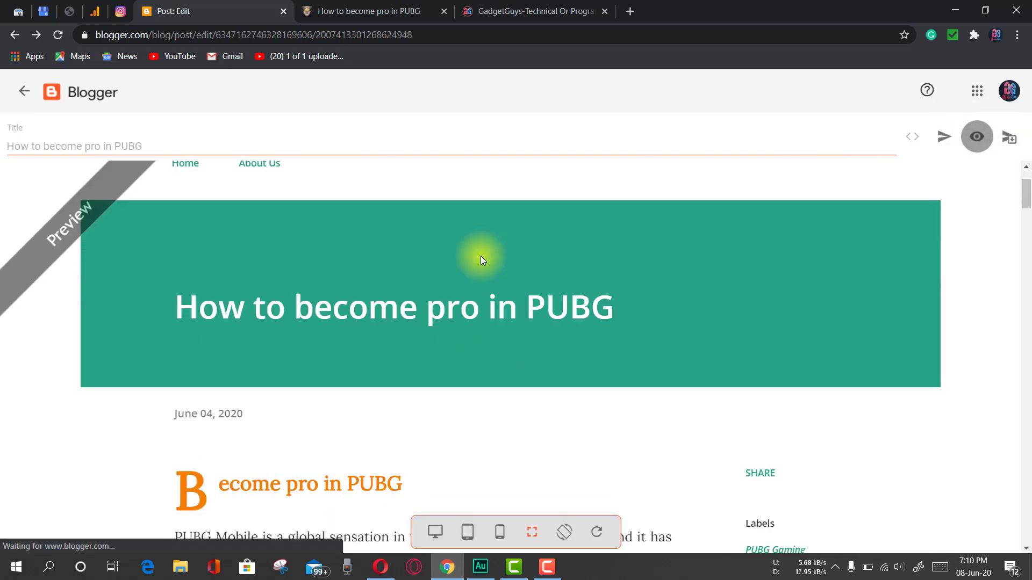
scroll(482, 261, down, 10)
scroll(481, 261, down, 6)
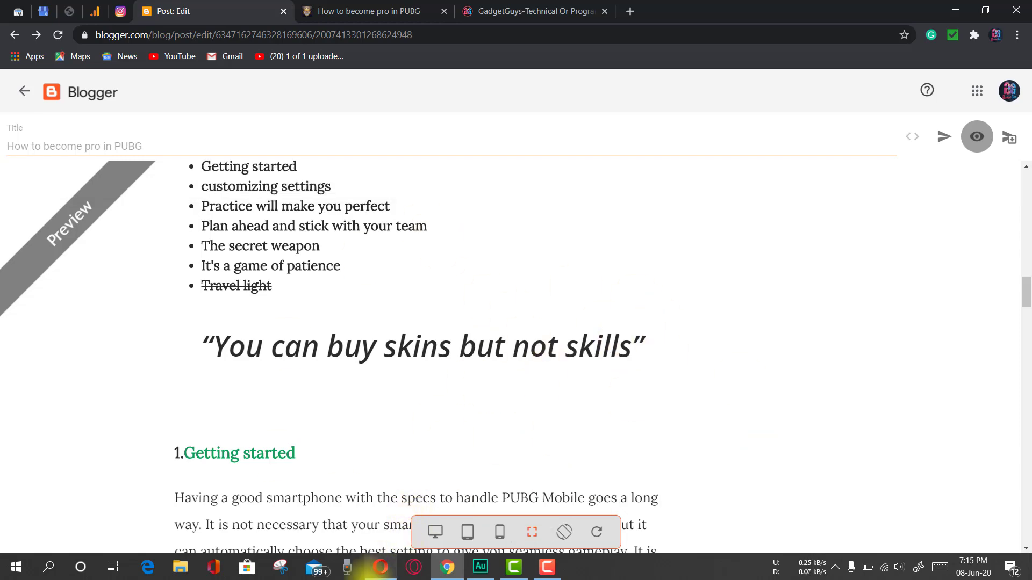
click(380, 567)
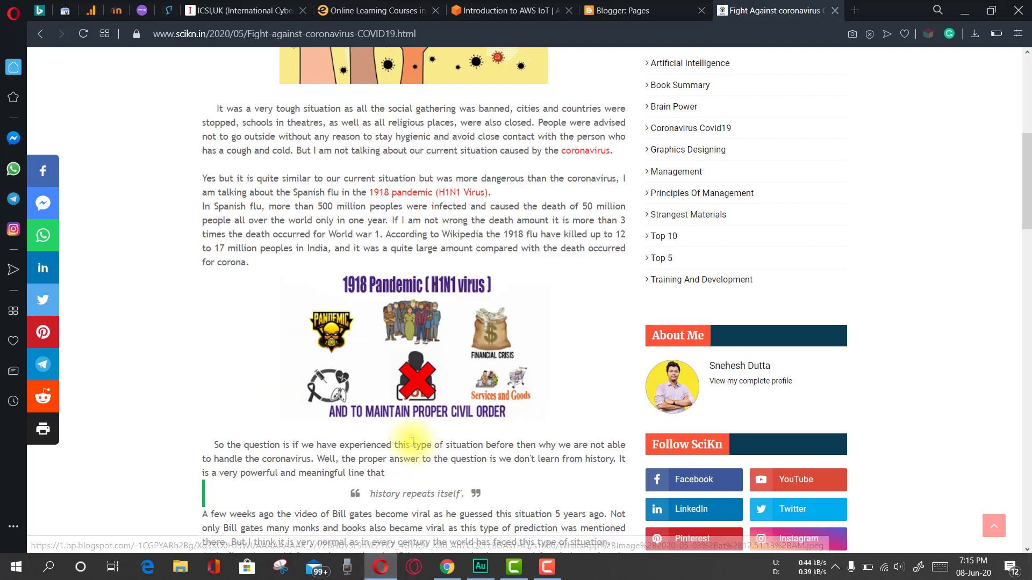
Examine the "history repeats itself" quote in the coronavirus article, highlighting its text.
scroll(414, 423, down, 3)
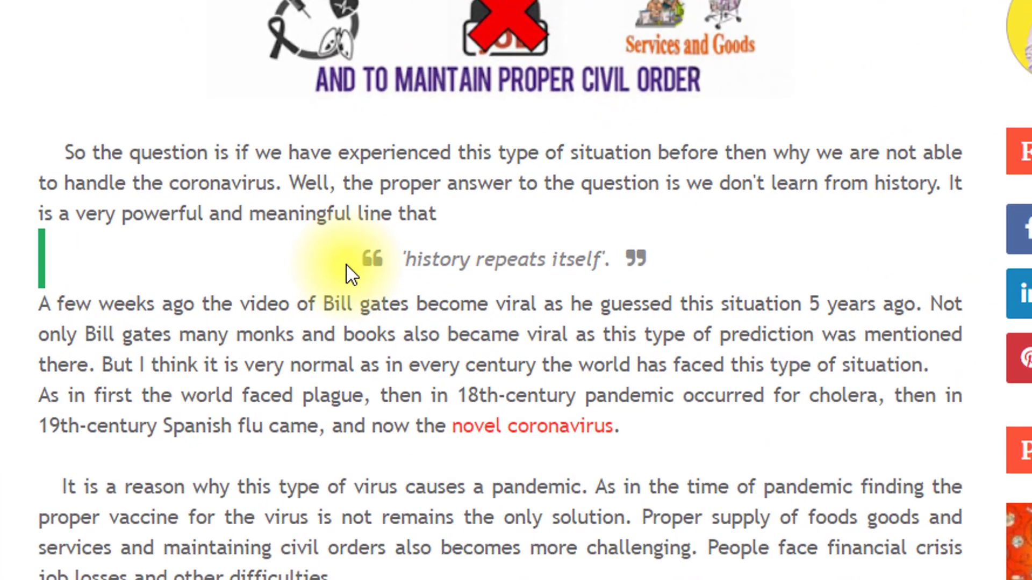
drag(366, 292, 468, 303)
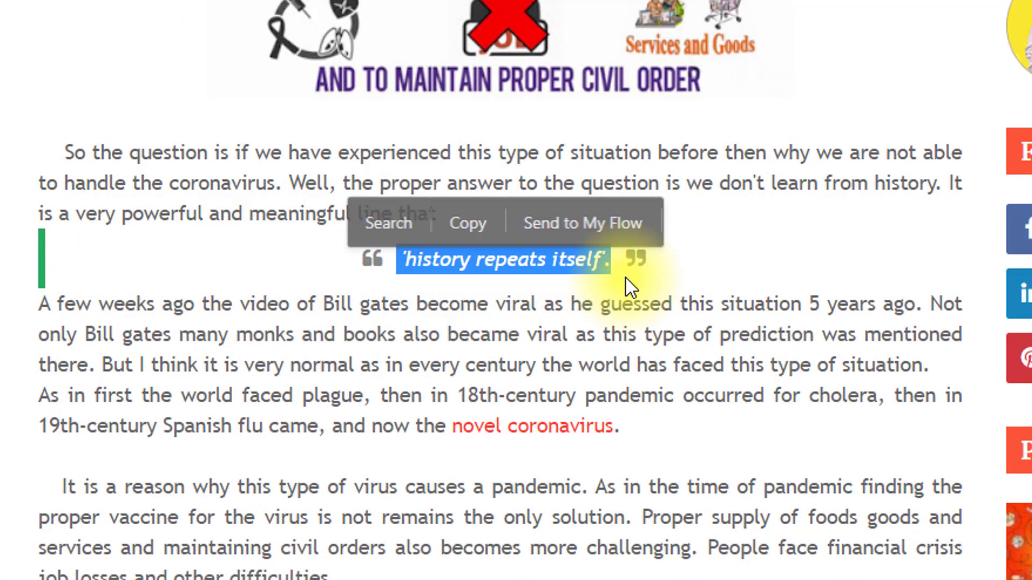
click(675, 239)
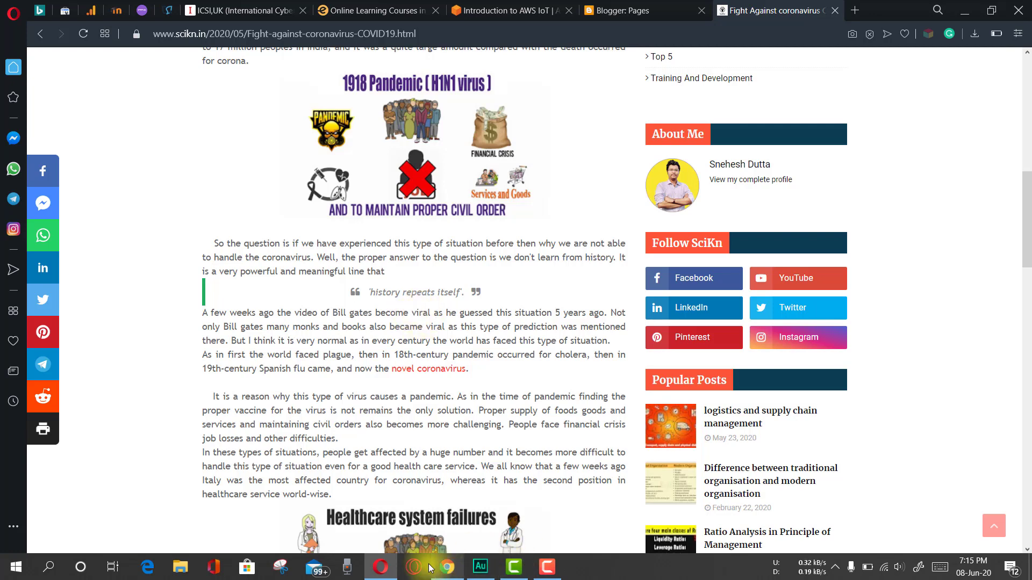
Switch to Chrome, update the "How to become pro in PUBG" post without discarding the unsaved changes, and return to the posts list.
click(447, 567)
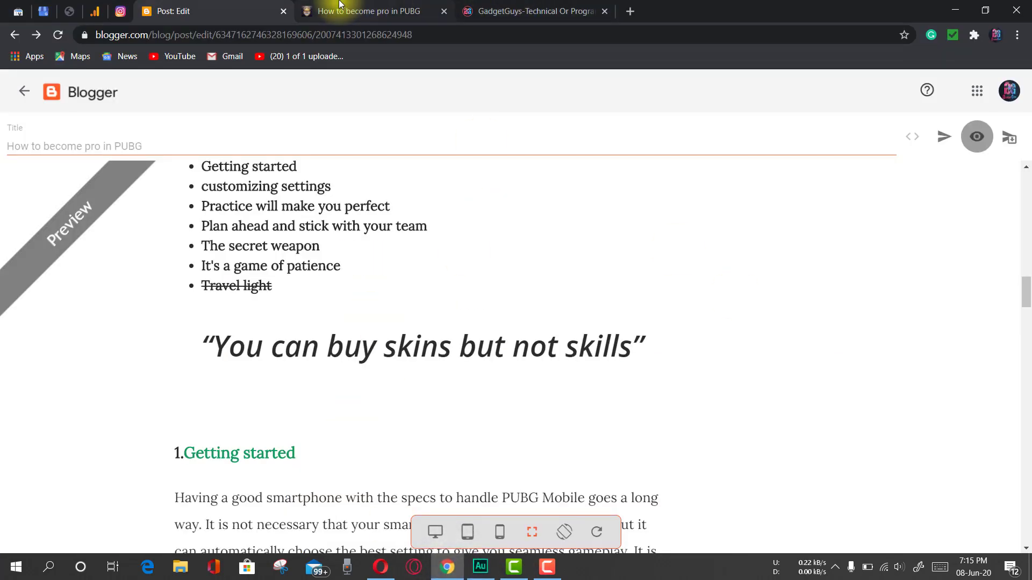
click(24, 92)
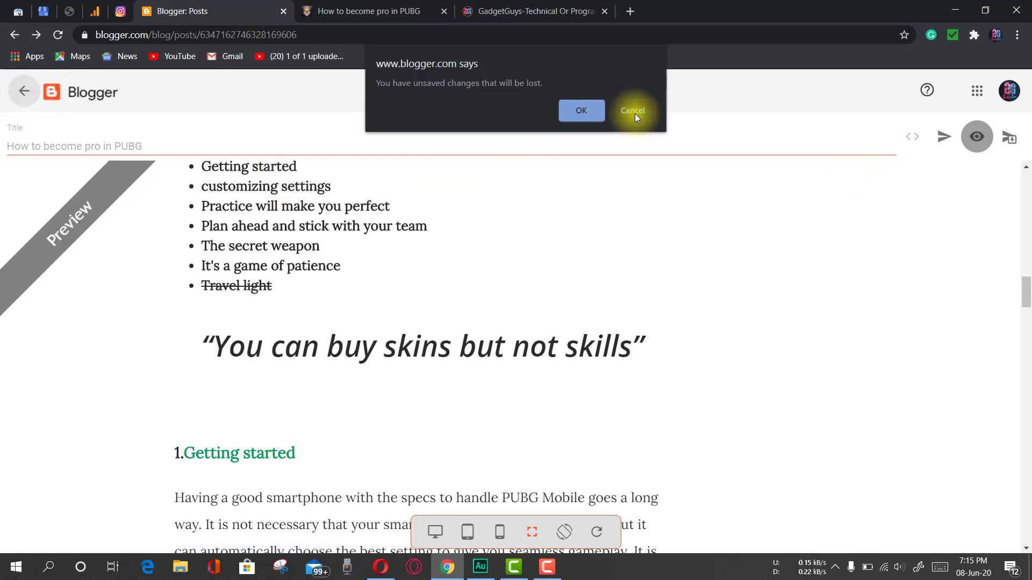
click(634, 112)
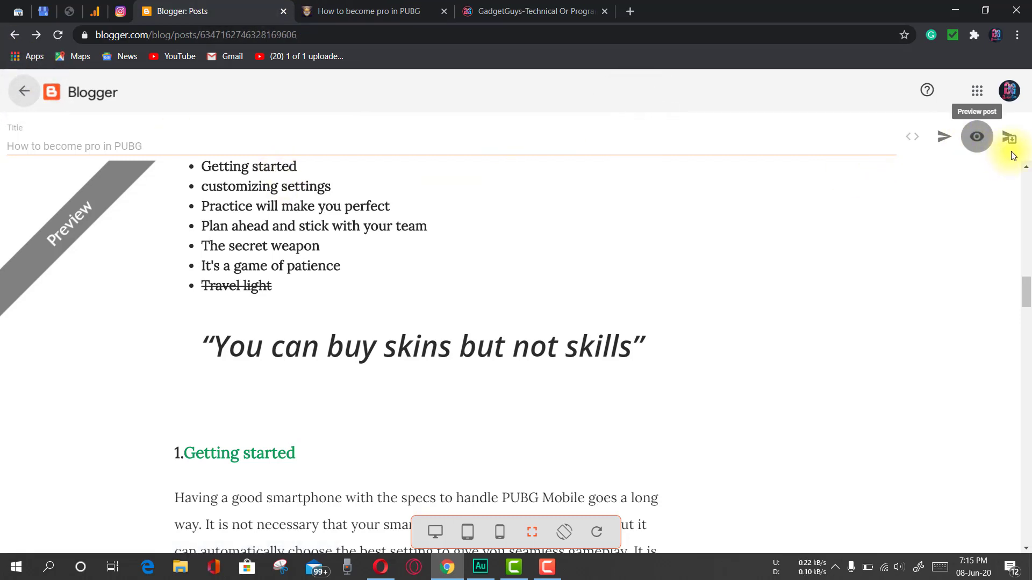
click(952, 141)
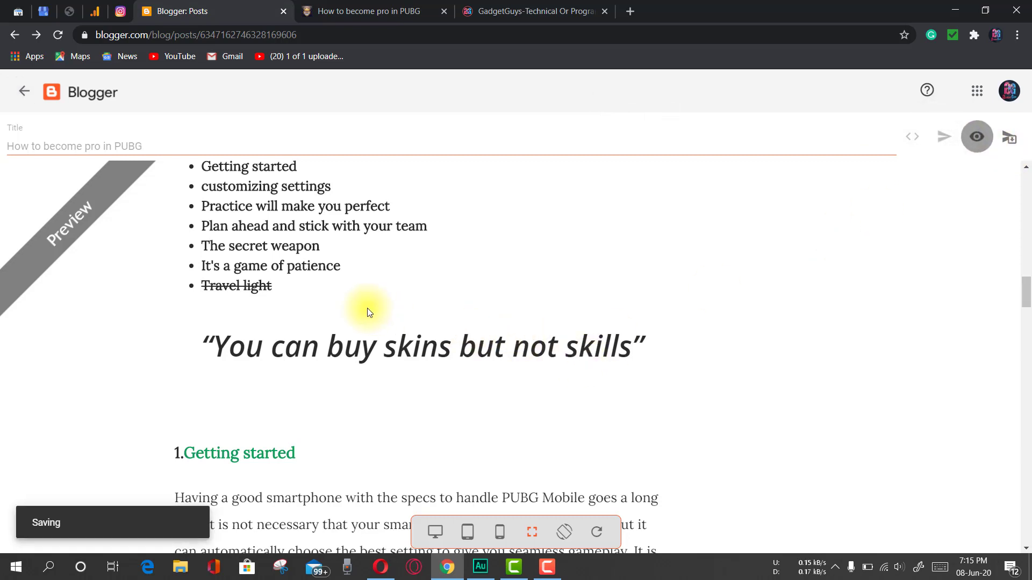
click(26, 92)
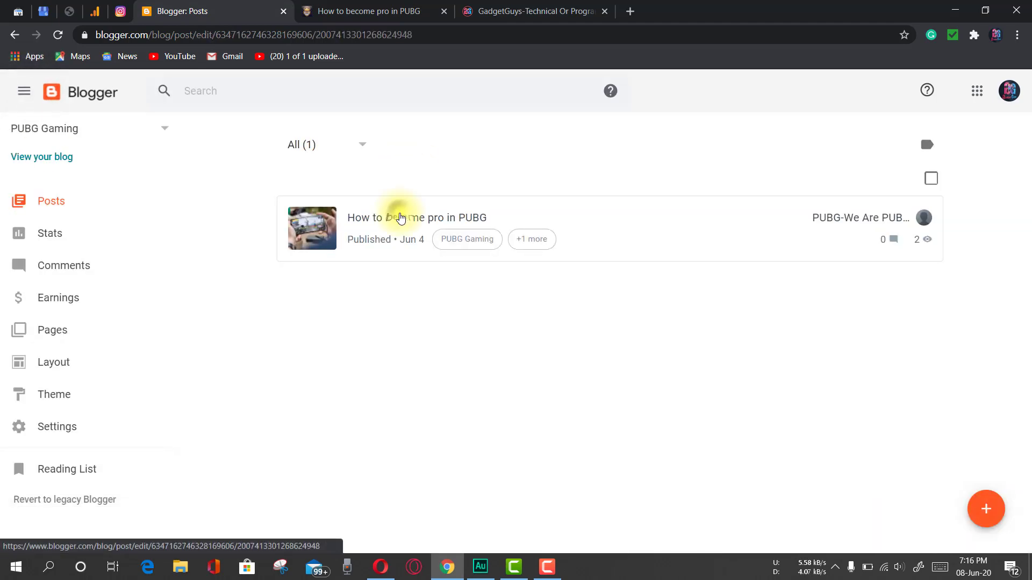
Reopen the post "How to become pro in PUBG" for editing and look over the additional formatting options at the topics list.
click(400, 217)
scroll(398, 322, down, 8)
click(825, 176)
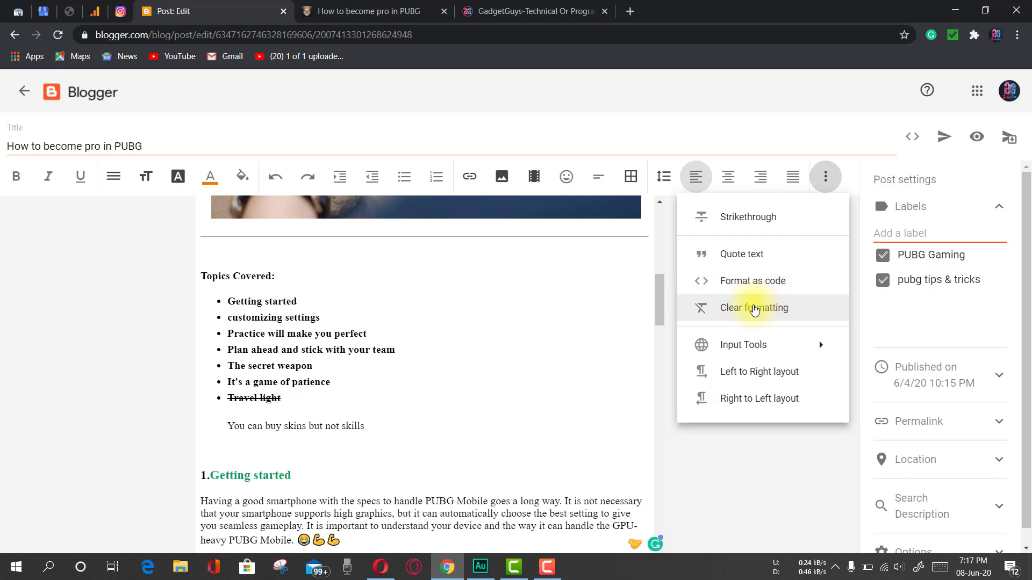
click(607, 319)
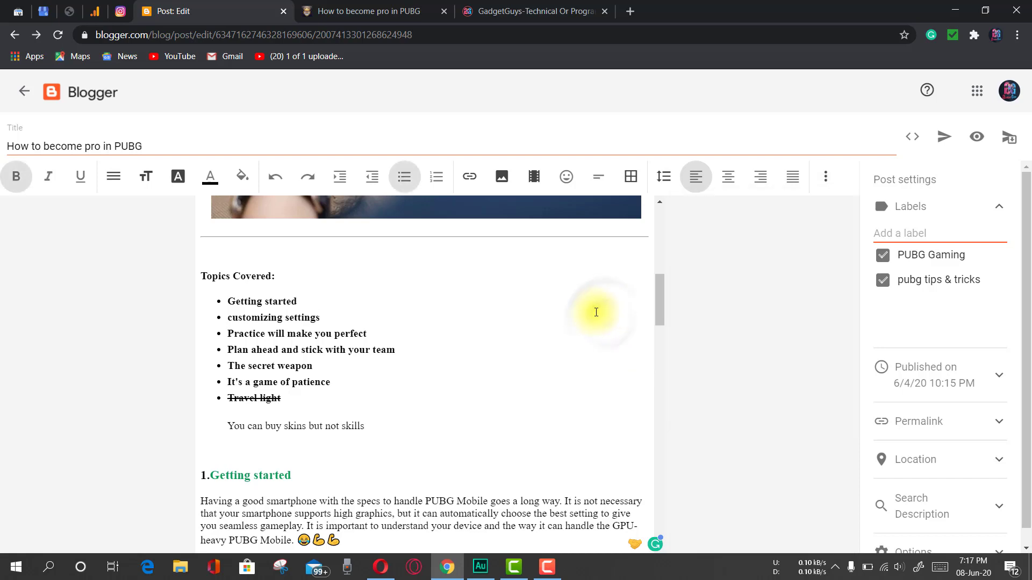
Copy the block from "Topics Covered:" through the "1.Getting started" heading and paste it on a new line below the video at the post's end.
scroll(351, 386, down, 1)
scroll(351, 386, down, 4)
scroll(295, 392, up, 5)
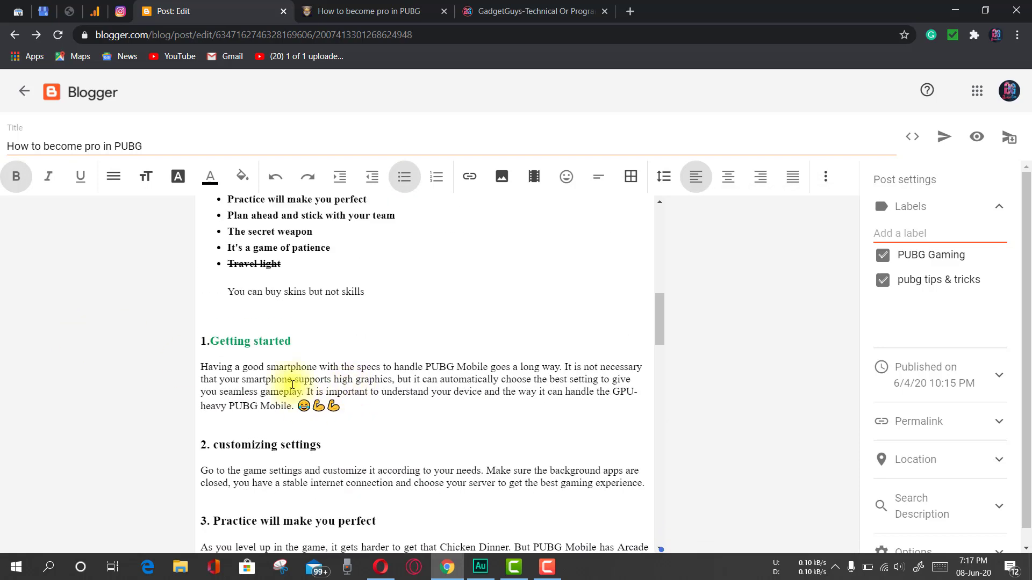
drag(308, 480, 197, 279)
right_click(212, 274)
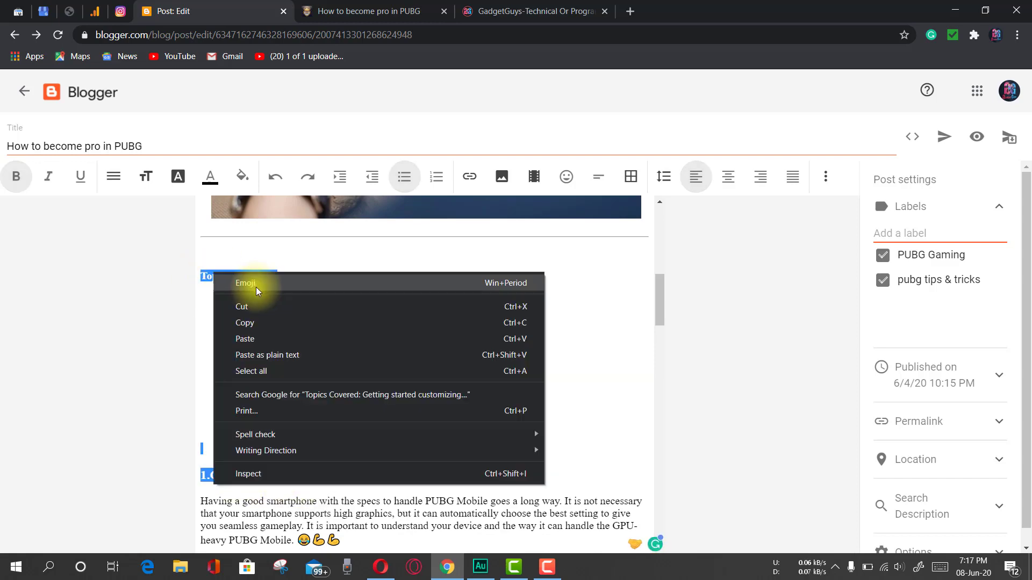
click(260, 322)
scroll(402, 337, down, 20)
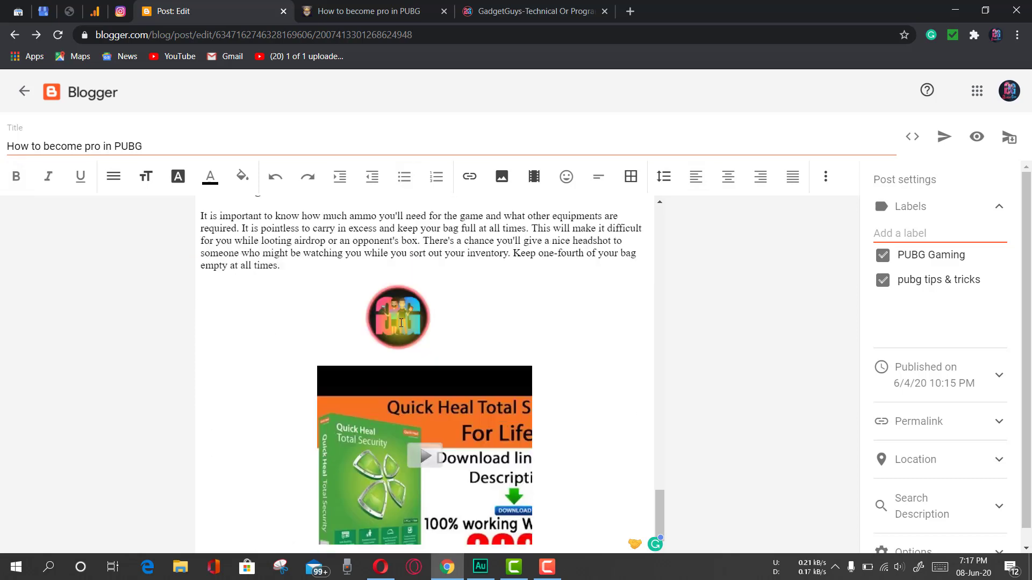
click(617, 499)
key(Return)
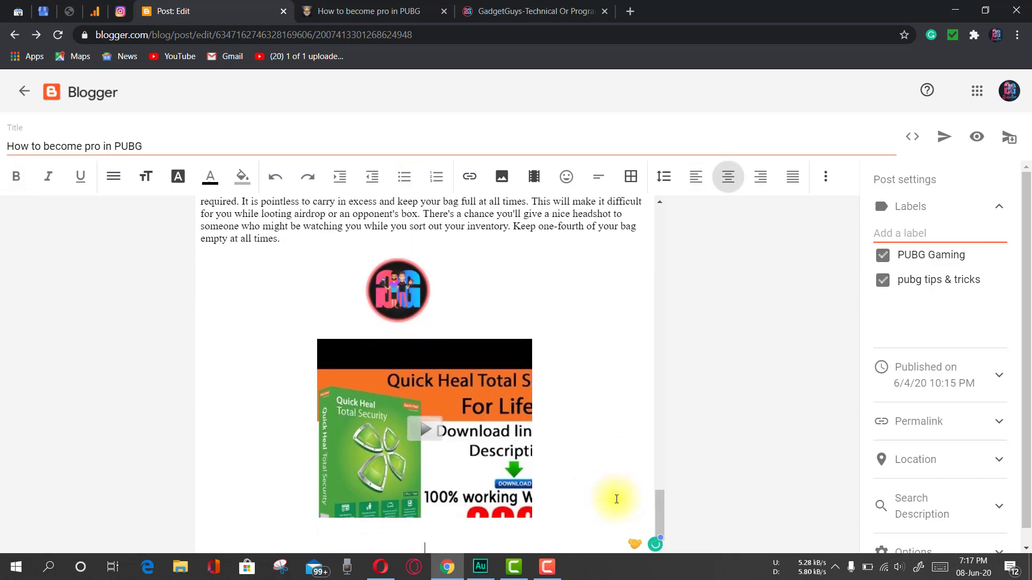
key(ctrl+v)
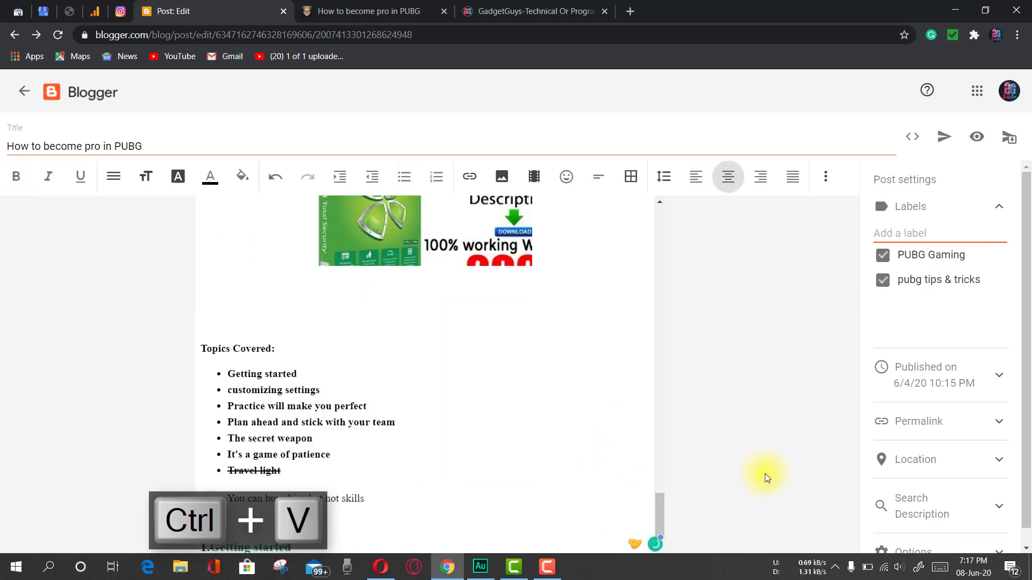
Check the paragraph format options for the original "customizing settings" list item and the "1.Getting started" heading.
scroll(497, 381, up, 15)
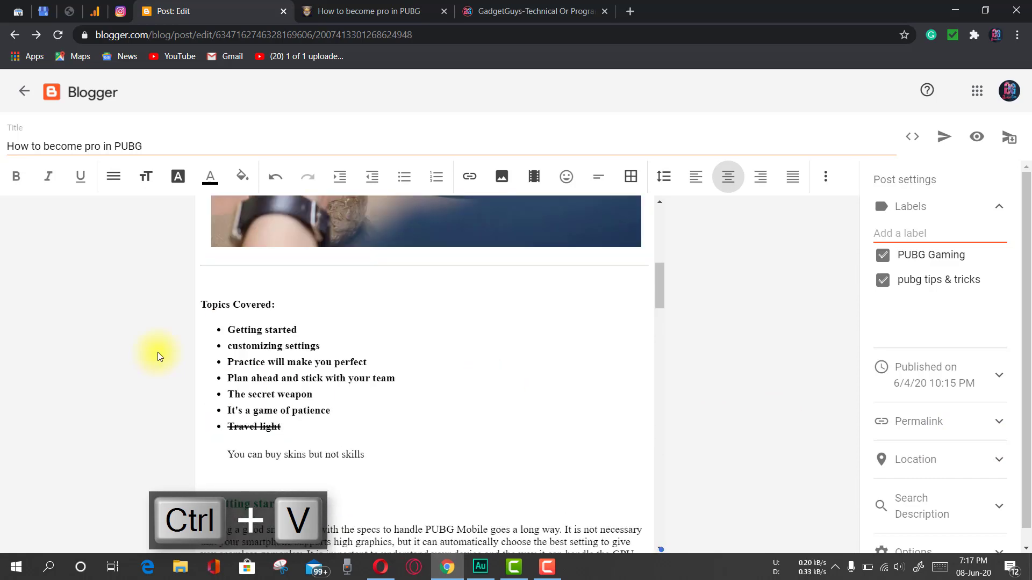
drag(320, 345, 251, 345)
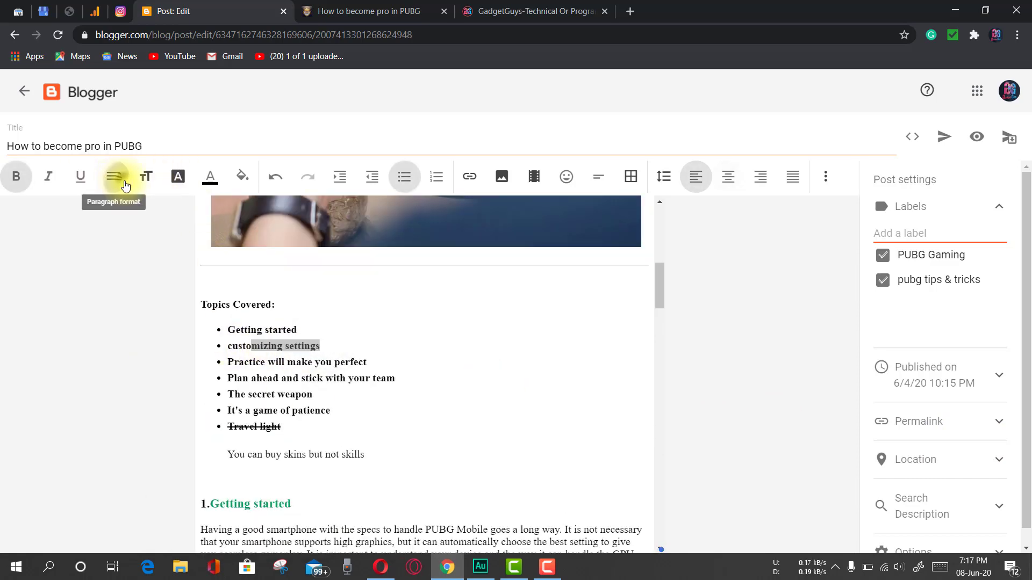
click(113, 176)
click(396, 376)
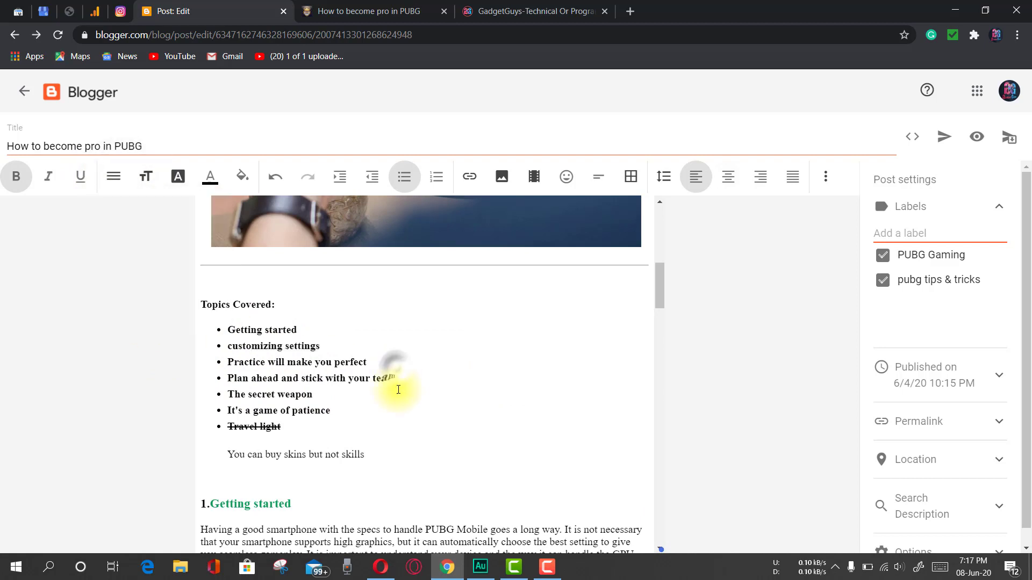
scroll(396, 386, down, 5)
drag(292, 235, 200, 235)
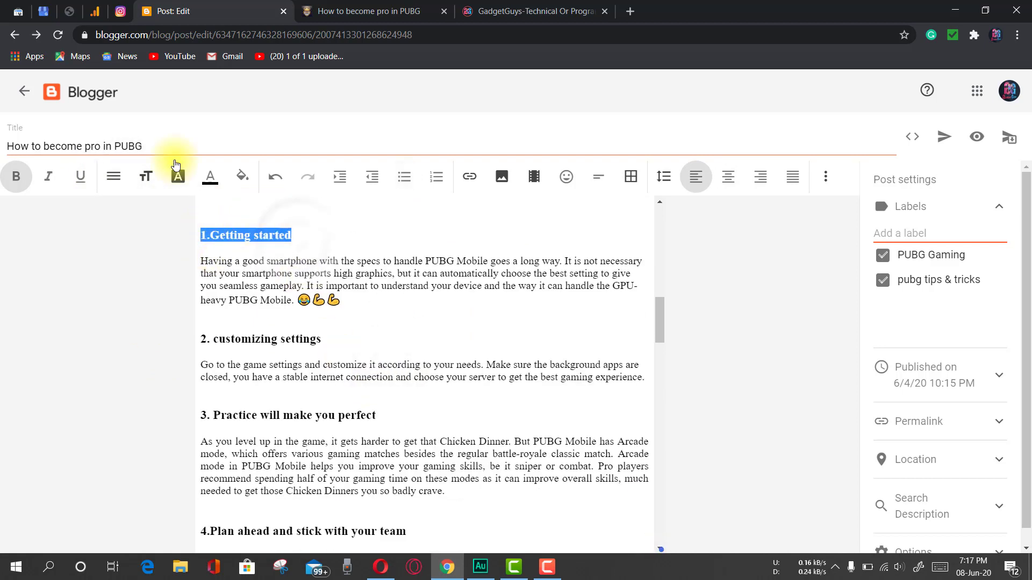
click(113, 176)
click(437, 344)
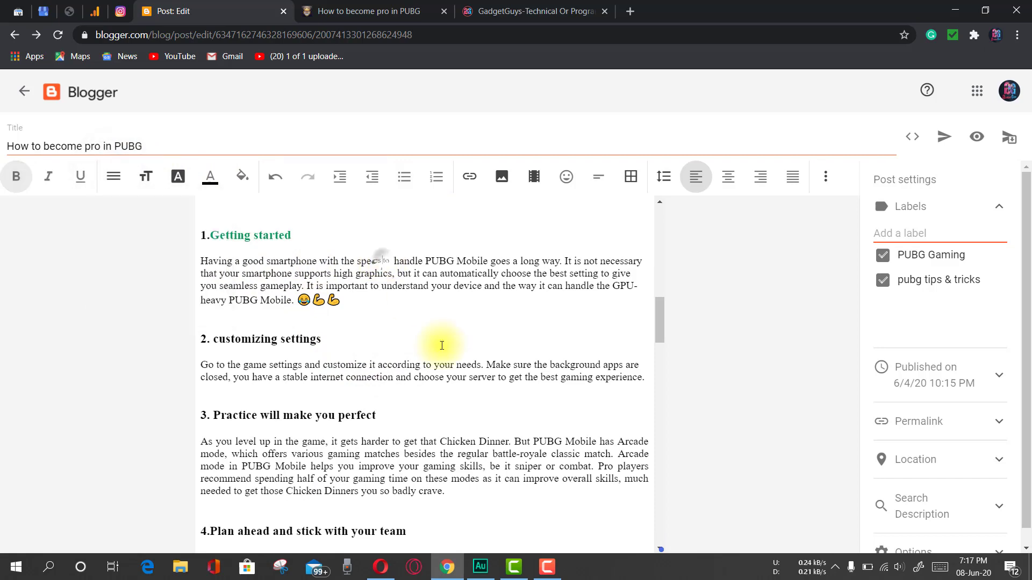
Clear the formatting of the pasted block from "Topics Covered:" to "1.Getting started" below the video, and deselect it.
scroll(473, 371, down, 15)
scroll(486, 385, up, 10)
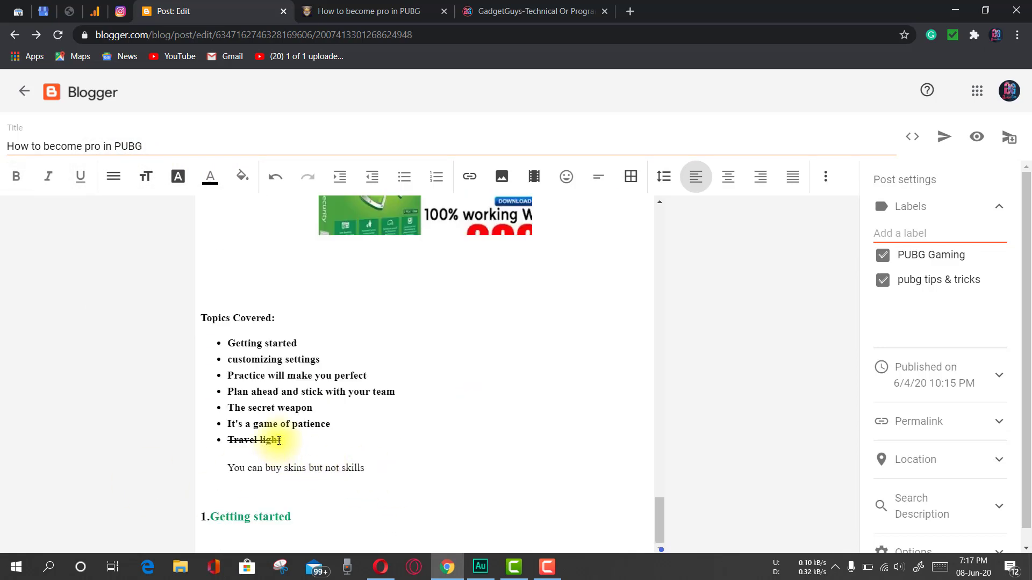
drag(280, 441, 228, 441)
click(250, 487)
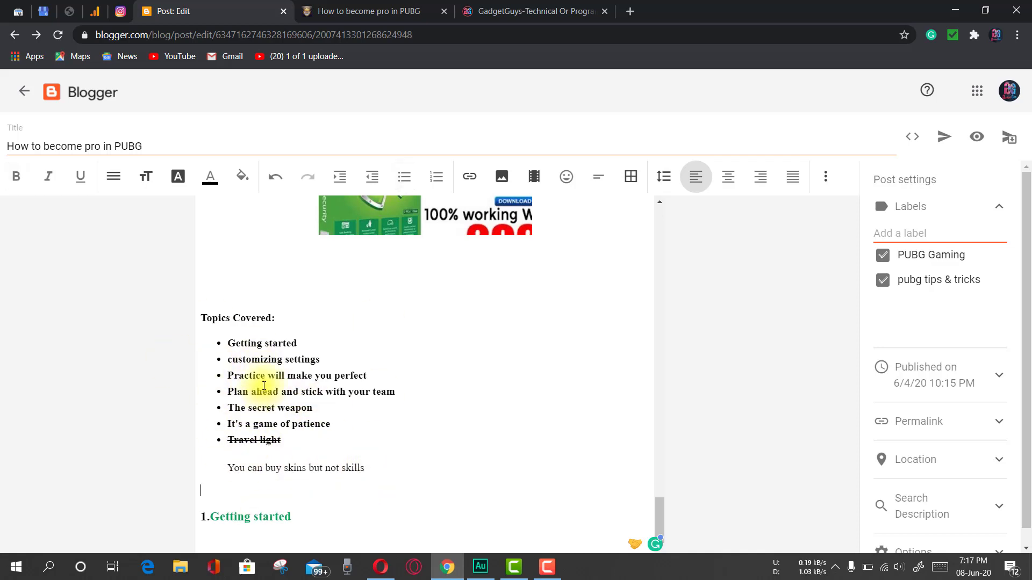
drag(312, 517, 198, 327)
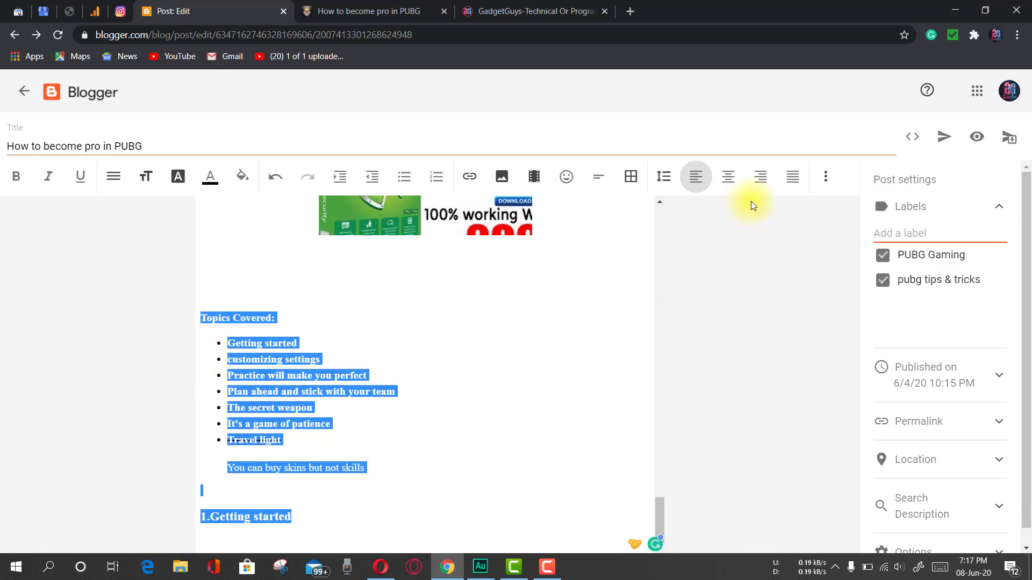
click(827, 184)
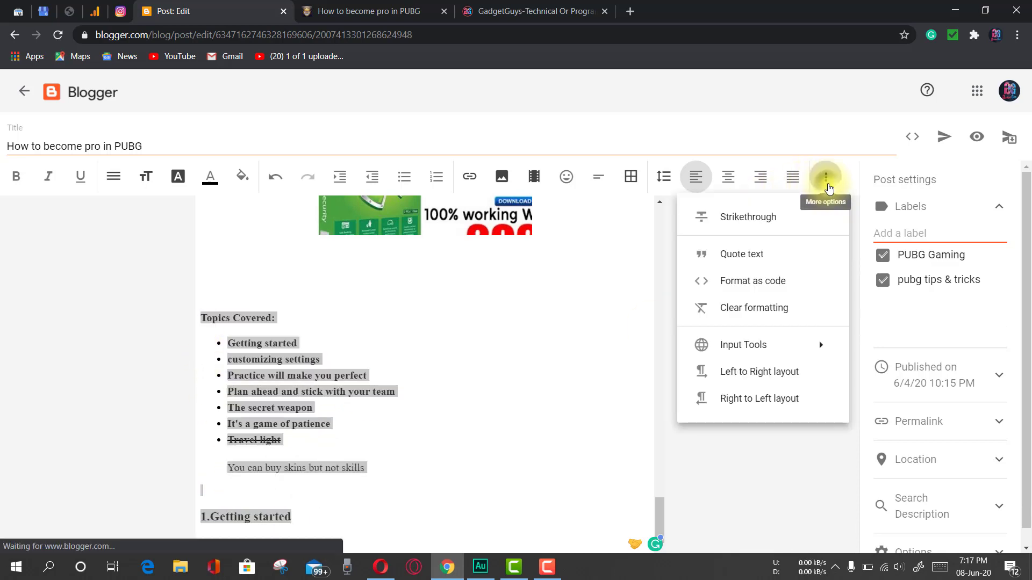
click(788, 314)
scroll(325, 498, down, 4)
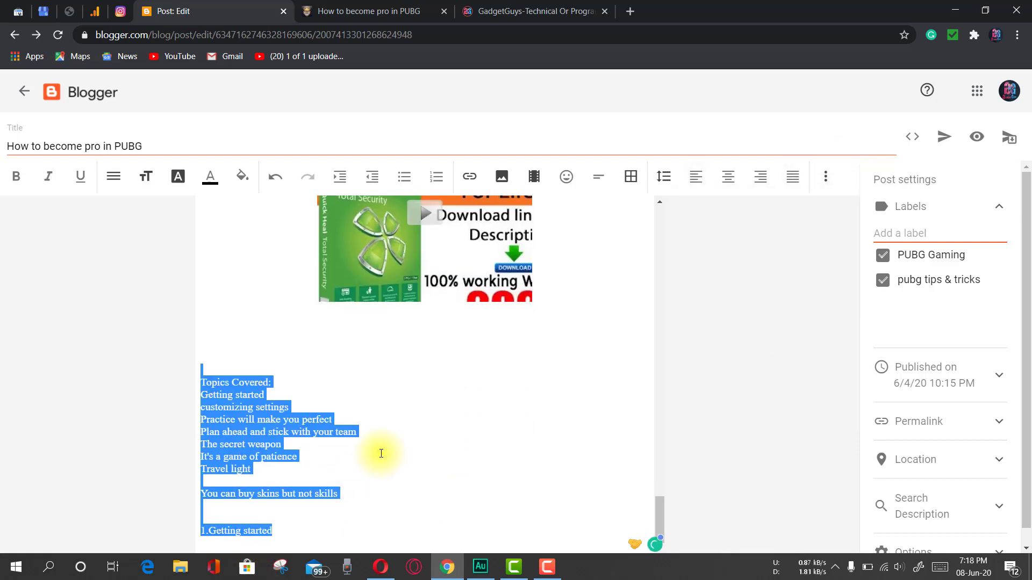
click(381, 454)
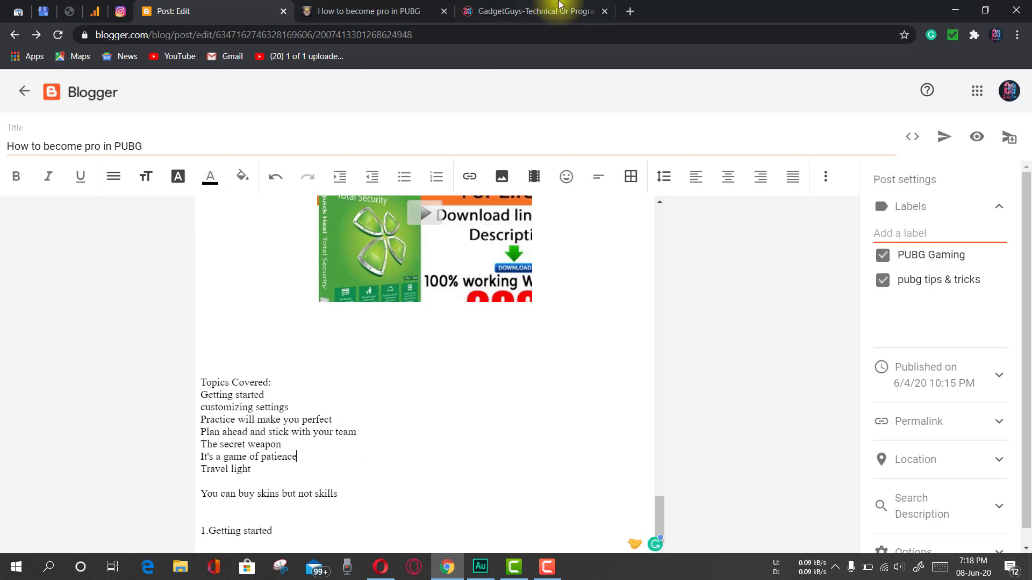
Enable English from the input tools languages and switch it to the handwriting input method.
click(828, 173)
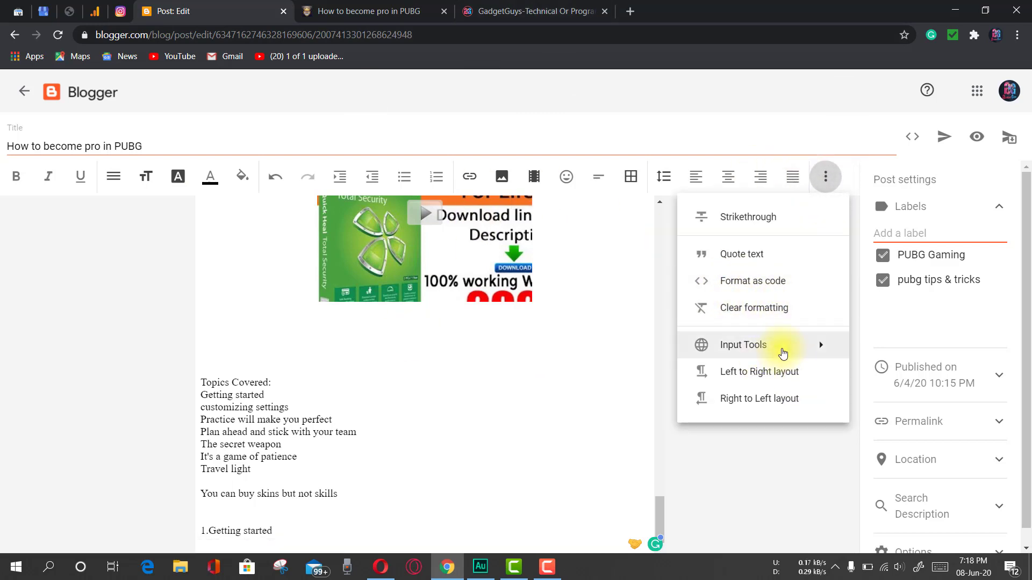
mouse_move(761, 350)
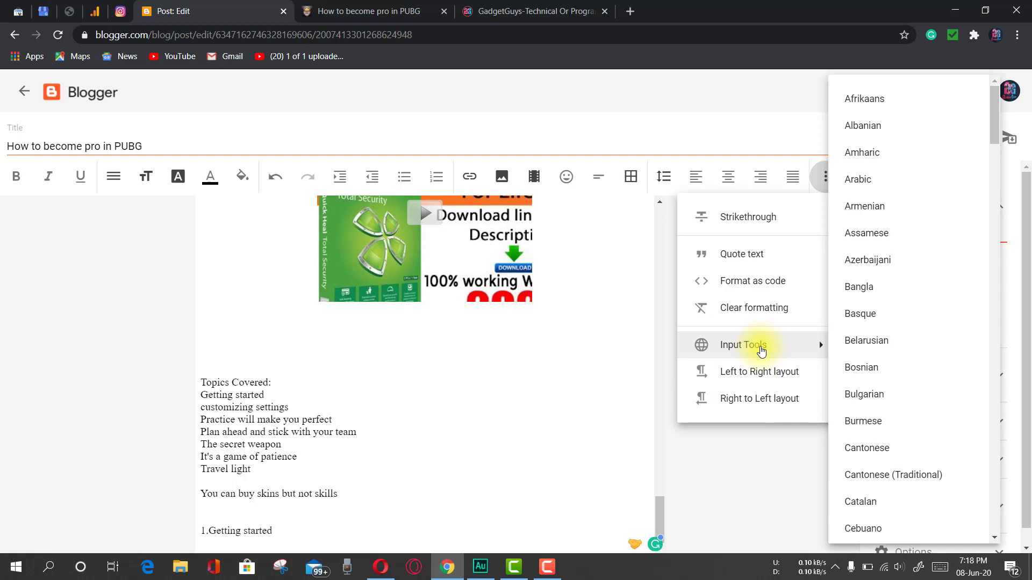
scroll(914, 311, down, 15)
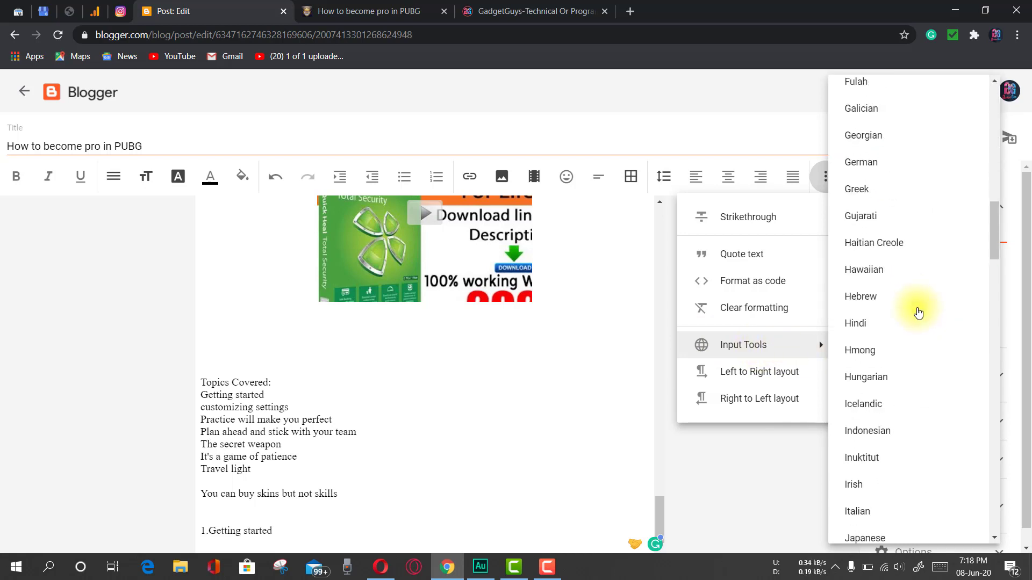
scroll(917, 310, down, 14)
scroll(917, 337, up, 15)
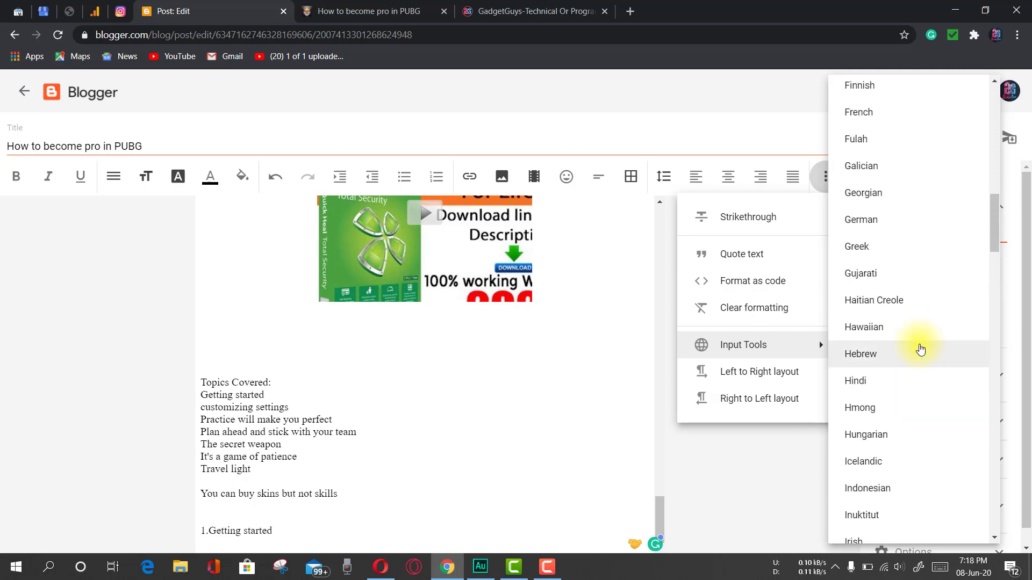
scroll(919, 323, up, 16)
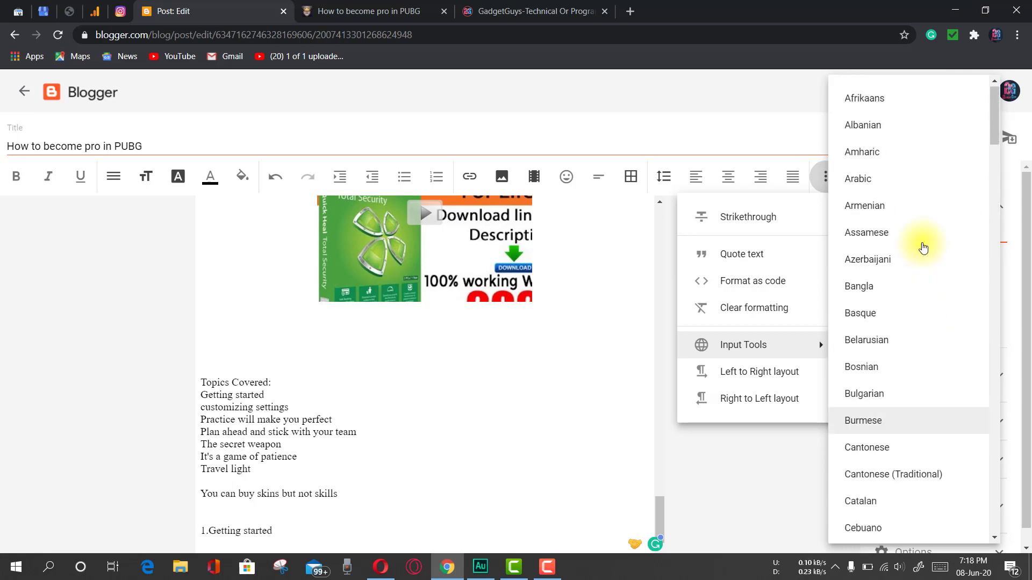
scroll(923, 248, down, 14)
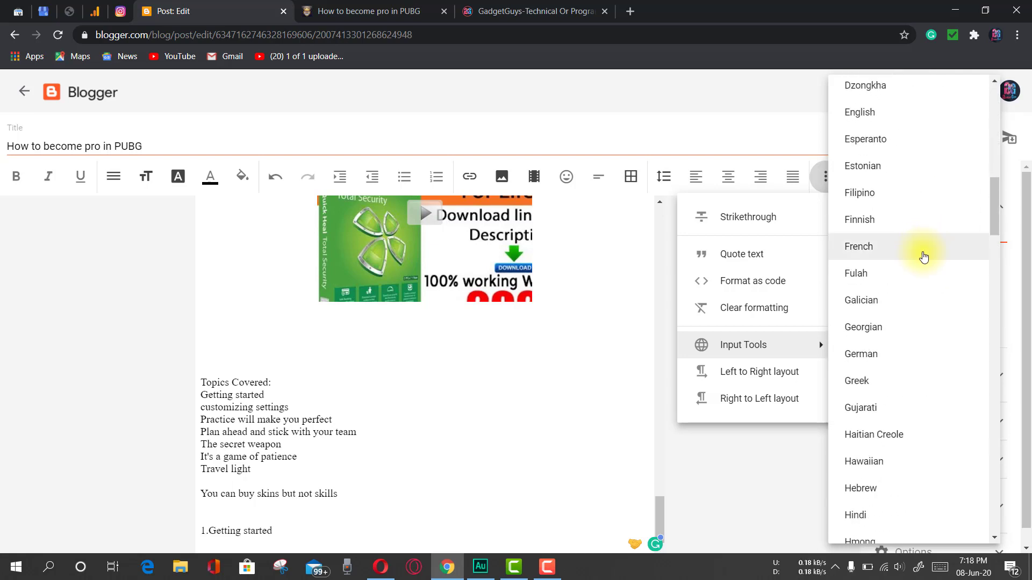
scroll(922, 254, up, 2)
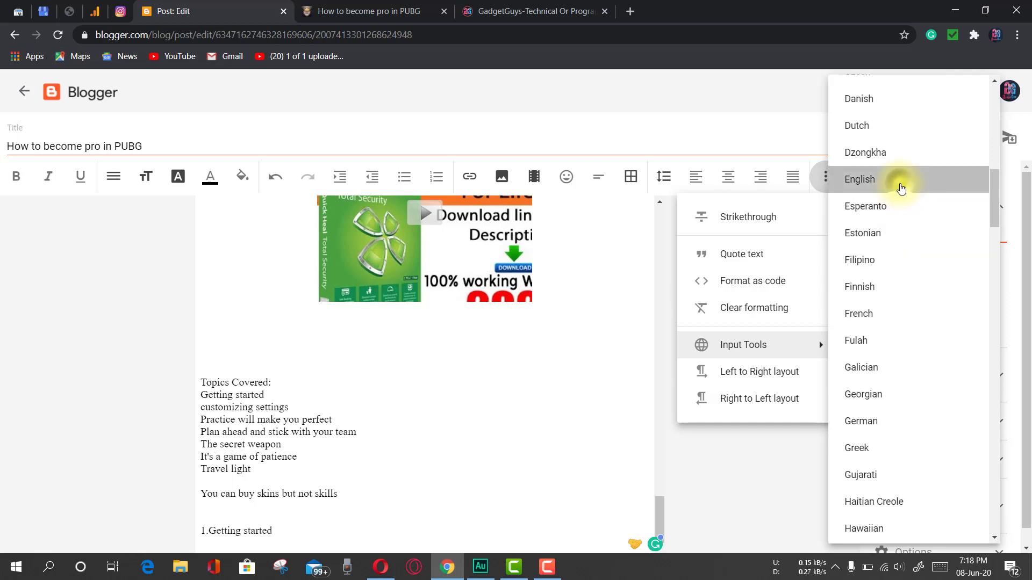
click(901, 188)
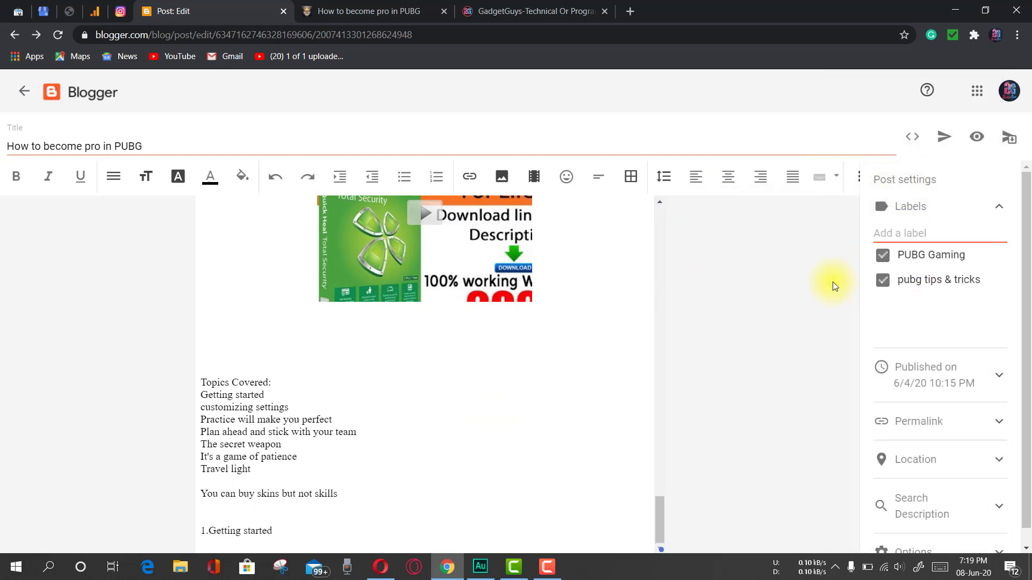
click(836, 176)
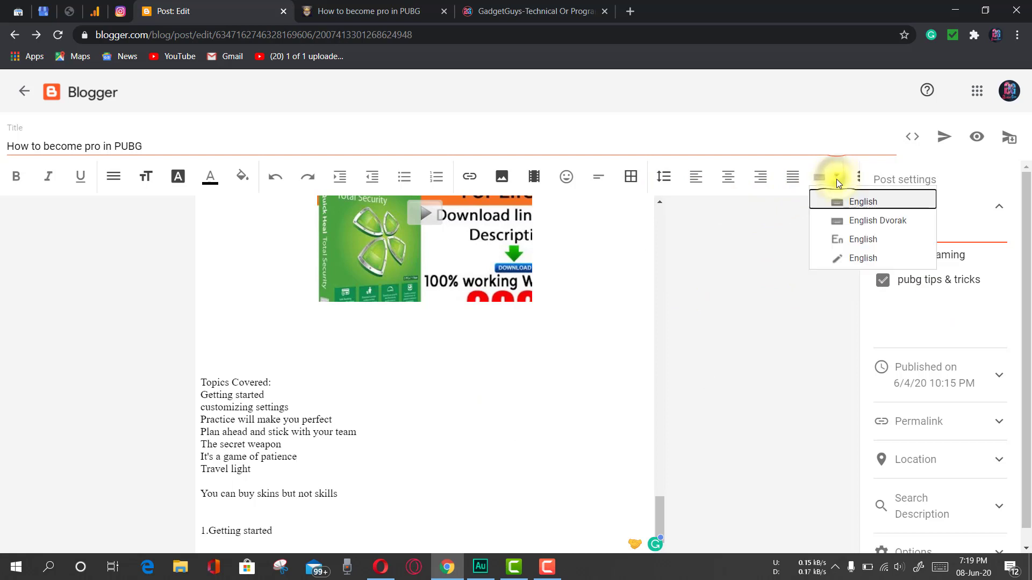
click(836, 259)
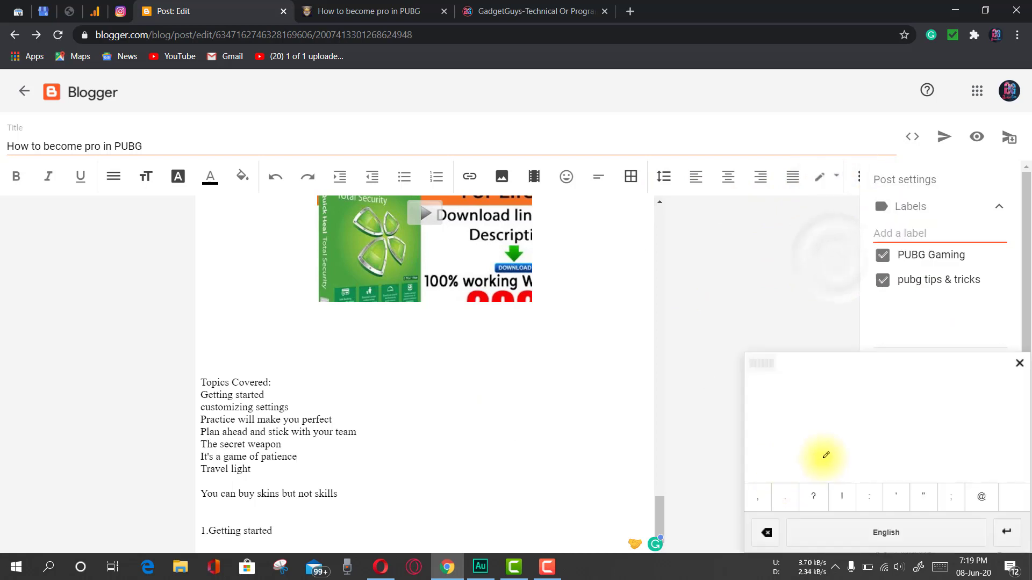
Erase a trial scribble, handwrite the letter "A" and insert it at the end of the pasted "It's a game of patience" line.
mouse_move(829, 437)
mouse_down()
mouse_move(894, 430)
mouse_move(876, 442)
mouse_move(860, 443)
mouse_move(914, 420)
mouse_up()
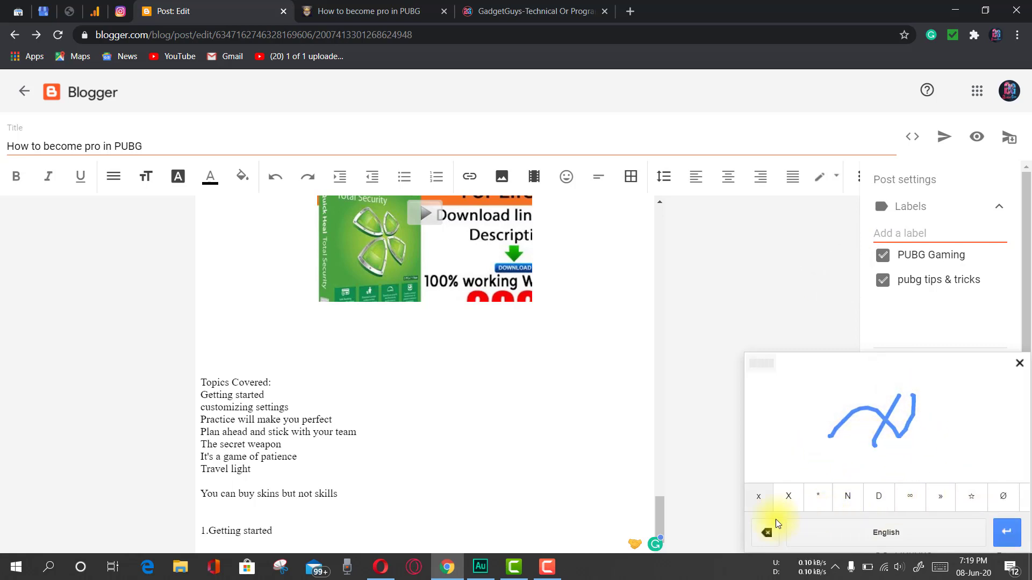
click(766, 534)
mouse_move(841, 451)
mouse_down()
mouse_move(876, 403)
mouse_move(833, 385)
mouse_up()
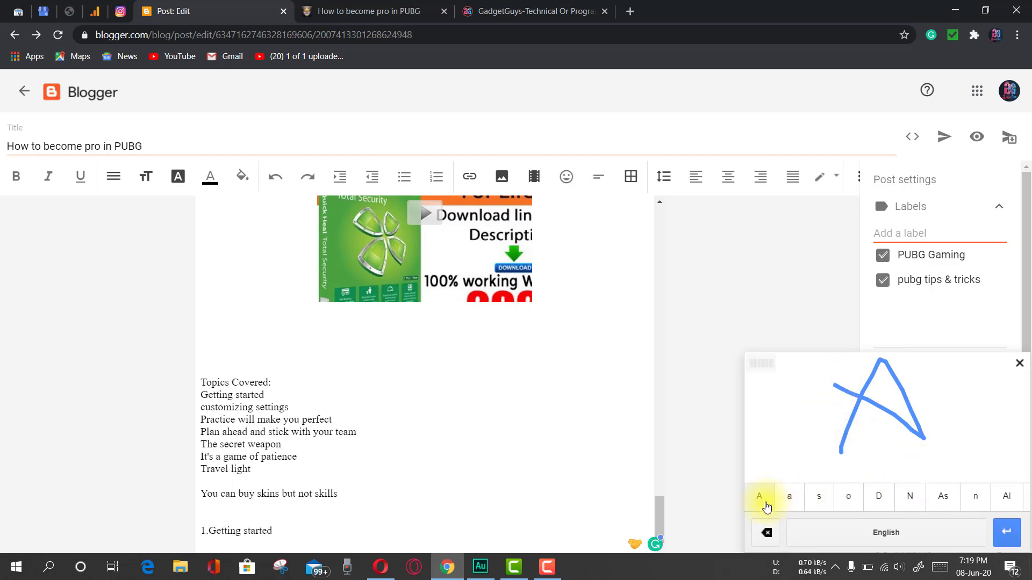
click(767, 508)
click(349, 456)
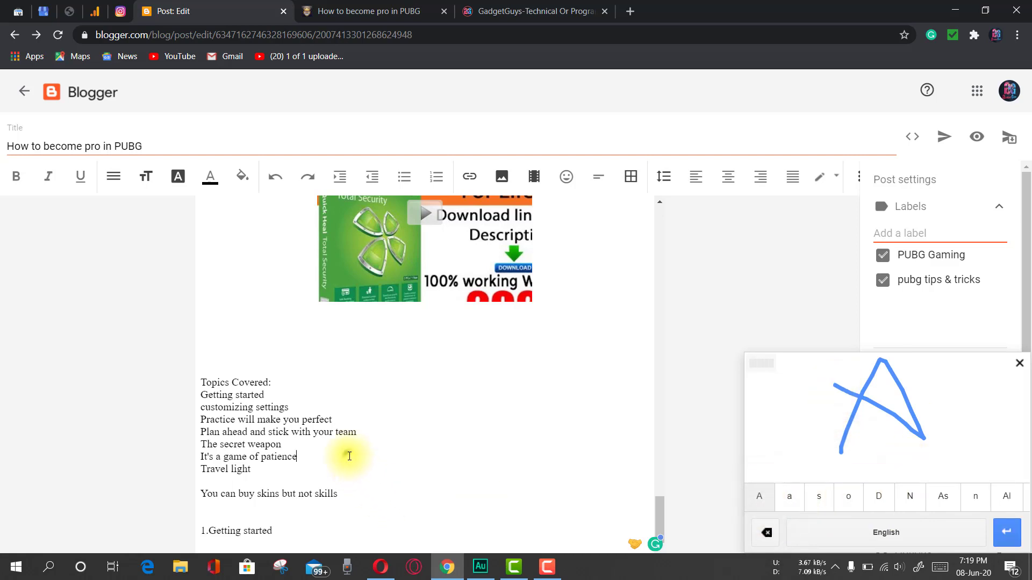
click(759, 497)
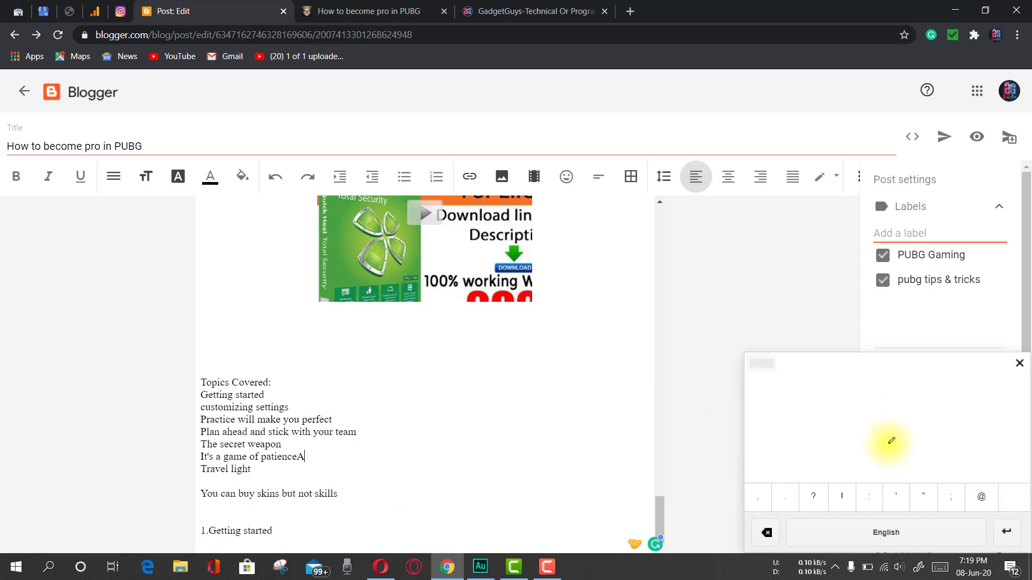
Handwrite "Sne" and insert the matching suggestion with a leading space after the "A".
mouse_move(848, 383)
mouse_down()
mouse_move(839, 408)
mouse_move(805, 425)
mouse_up()
drag(872, 388, 910, 438)
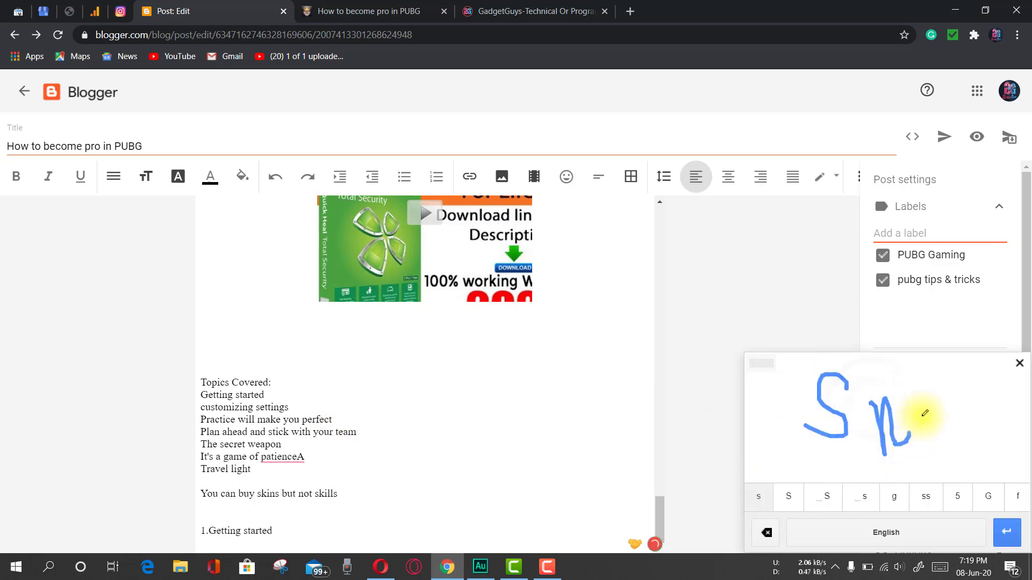
drag(924, 398, 963, 437)
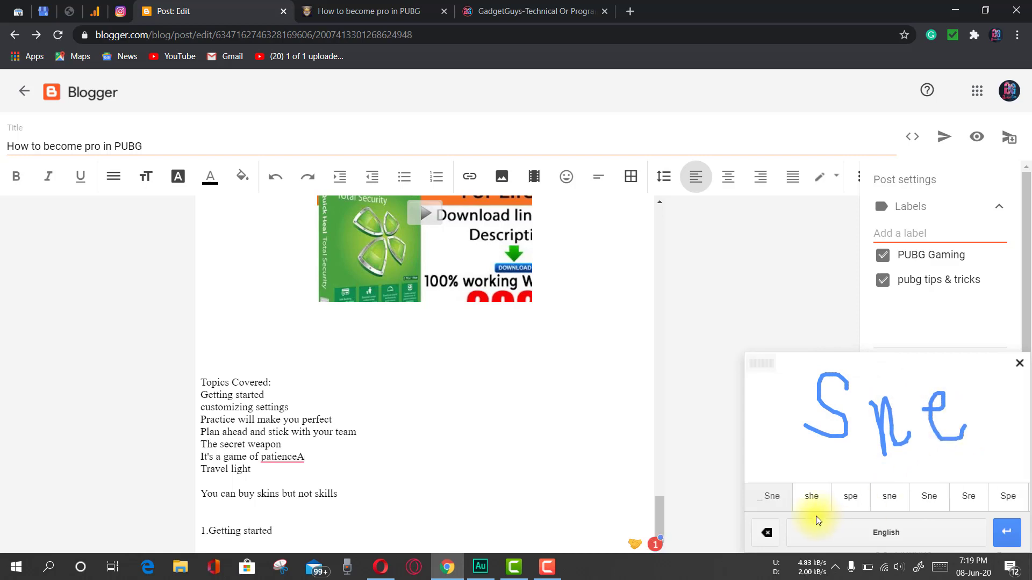
click(779, 505)
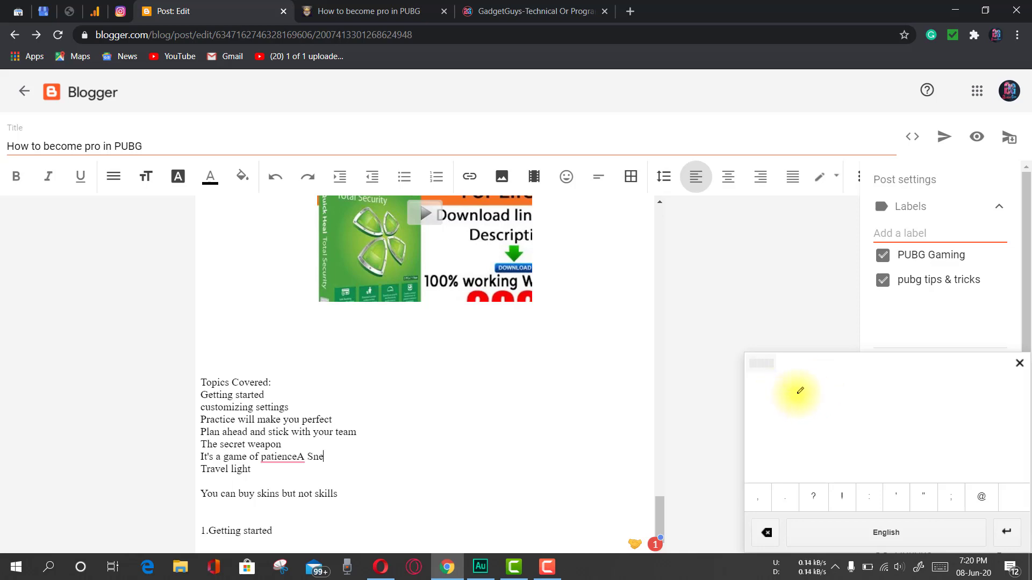
Handwrite "BlOG" in large letters and insert the first suggestion after "Sne".
mouse_move(782, 391)
mouse_down()
mouse_move(795, 454)
mouse_move(825, 388)
mouse_move(759, 465)
mouse_up()
drag(857, 382, 880, 481)
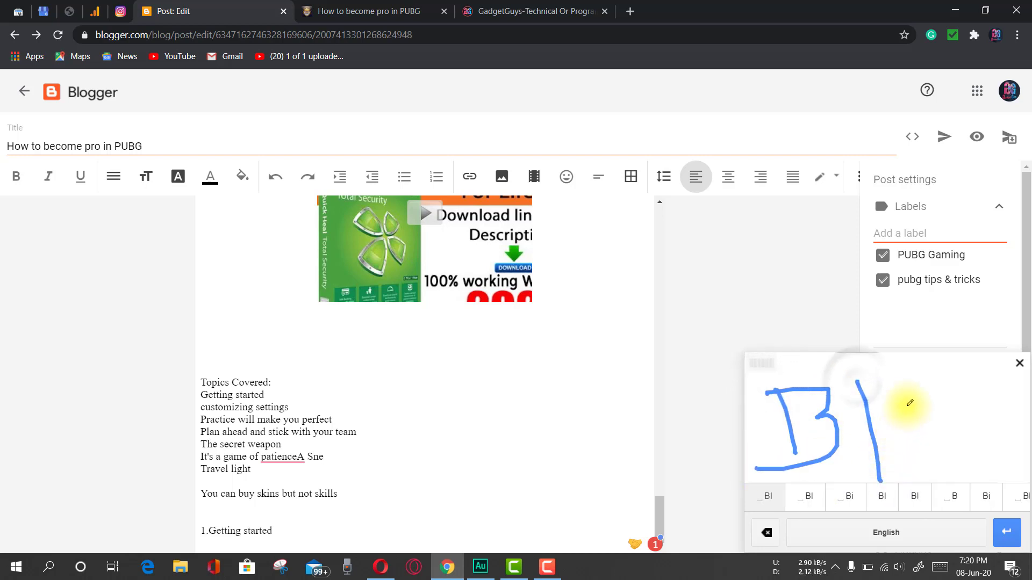
mouse_move(903, 399)
mouse_down()
mouse_move(927, 466)
mouse_move(914, 466)
mouse_up()
mouse_move(984, 390)
mouse_down()
mouse_move(991, 396)
mouse_move(954, 444)
mouse_move(998, 412)
mouse_move(1024, 462)
mouse_up()
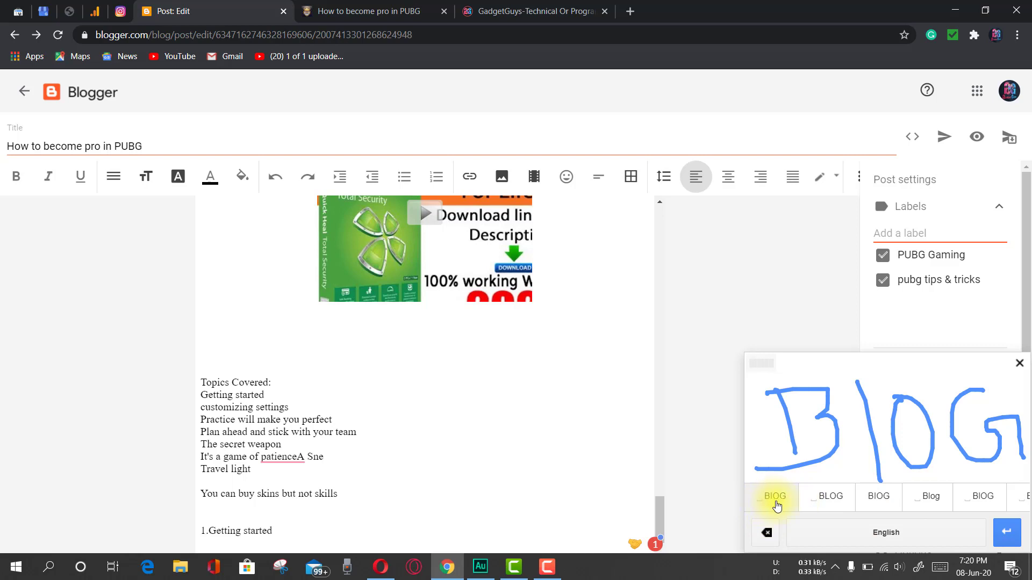
click(776, 499)
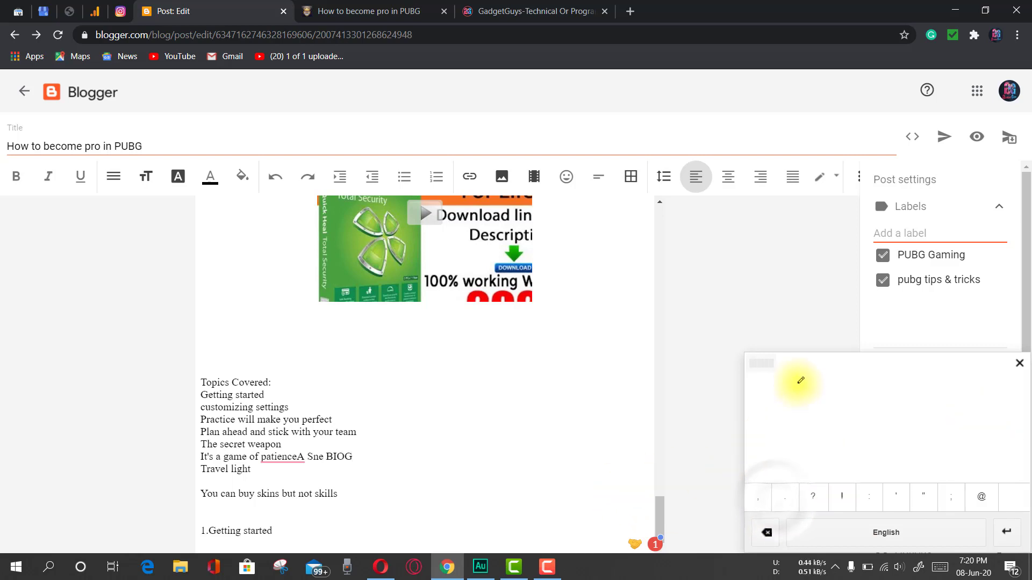
Handwrite the lowercase word "blog", insert it at the end of the same line and close the handwriting pad.
mouse_move(795, 378)
mouse_down()
mouse_move(804, 453)
mouse_move(833, 433)
mouse_move(804, 468)
mouse_up()
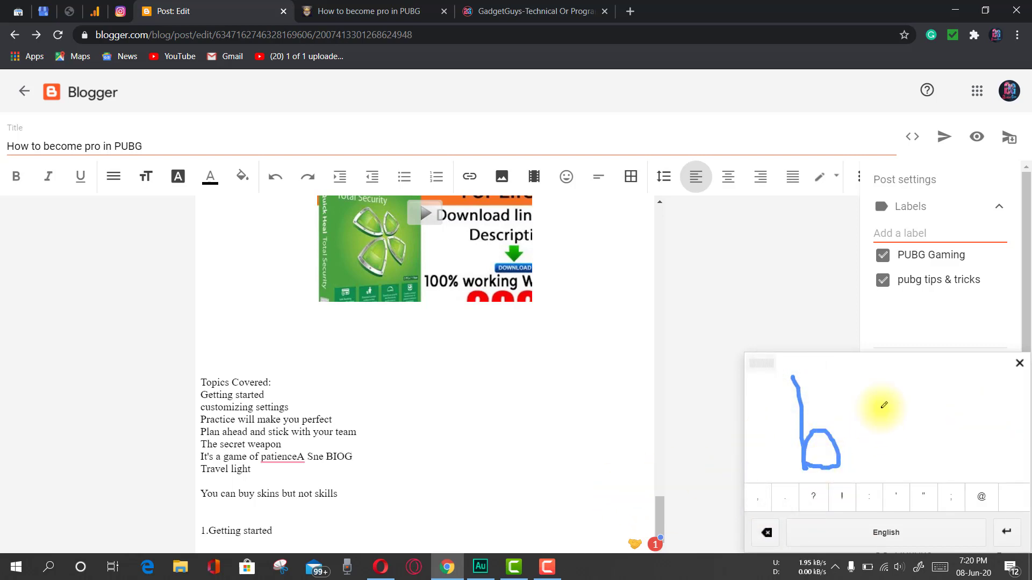
drag(848, 377, 881, 459)
mouse_move(897, 422)
mouse_down()
mouse_move(905, 431)
mouse_move(897, 422)
mouse_up()
mouse_move(951, 401)
mouse_down()
mouse_move(964, 442)
mouse_move(963, 419)
mouse_move(950, 473)
mouse_move(995, 414)
mouse_move(1003, 420)
mouse_up()
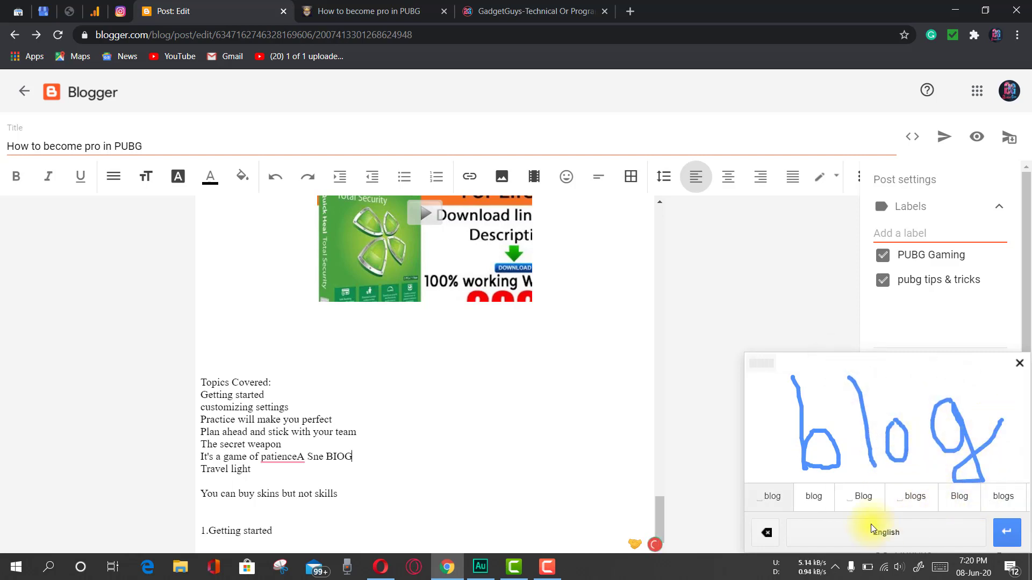
click(779, 505)
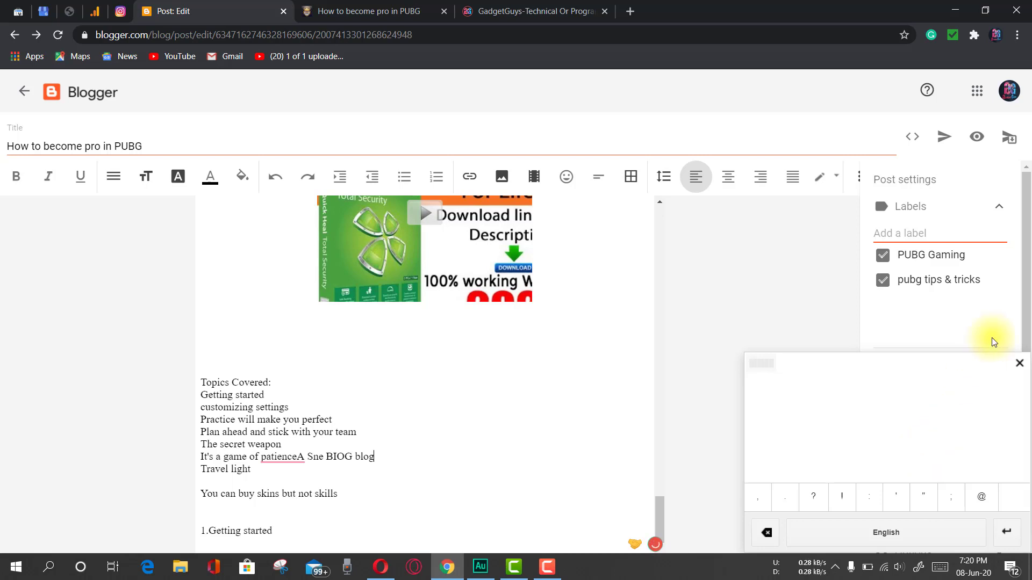
click(1020, 363)
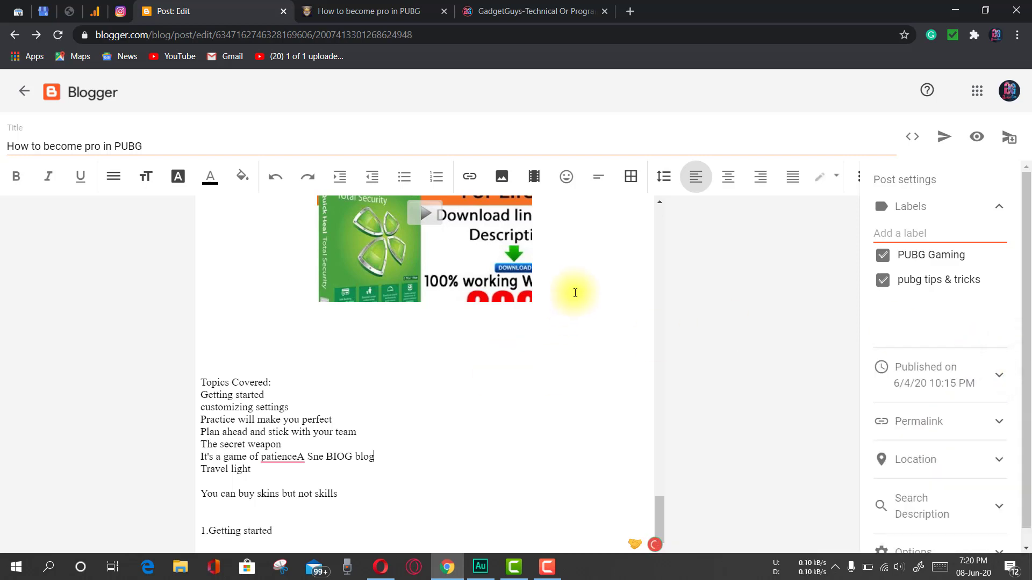
Apply the Left to Right layout to the pasted block from "Topics Covered:" to "You can buy skins but not skills".
click(855, 185)
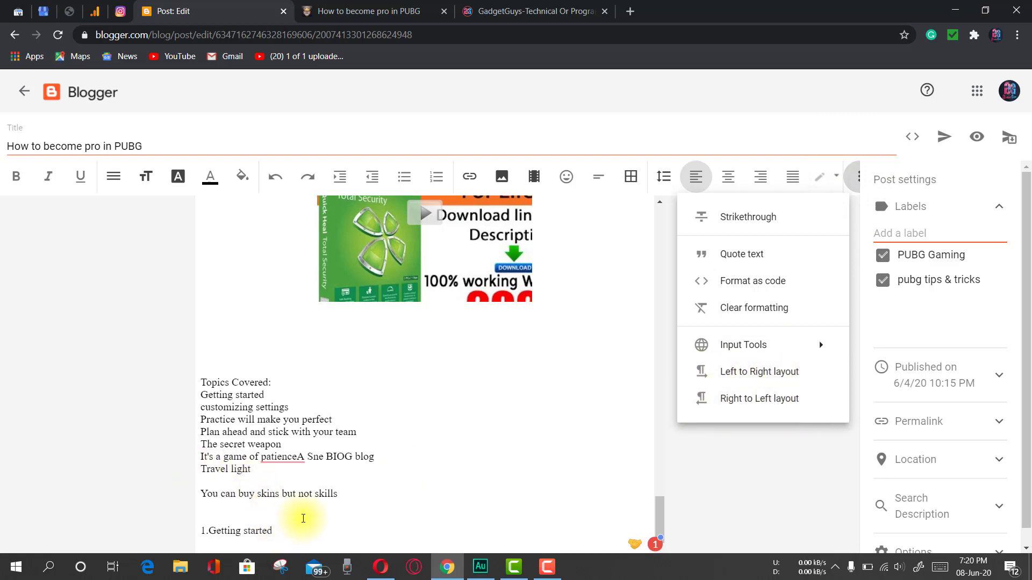
drag(346, 500, 175, 384)
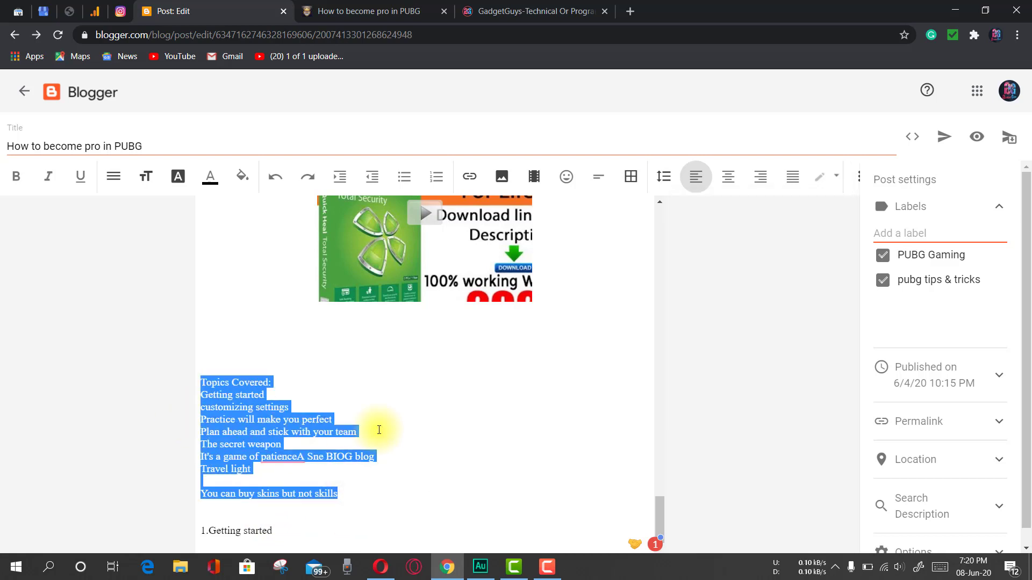
click(855, 182)
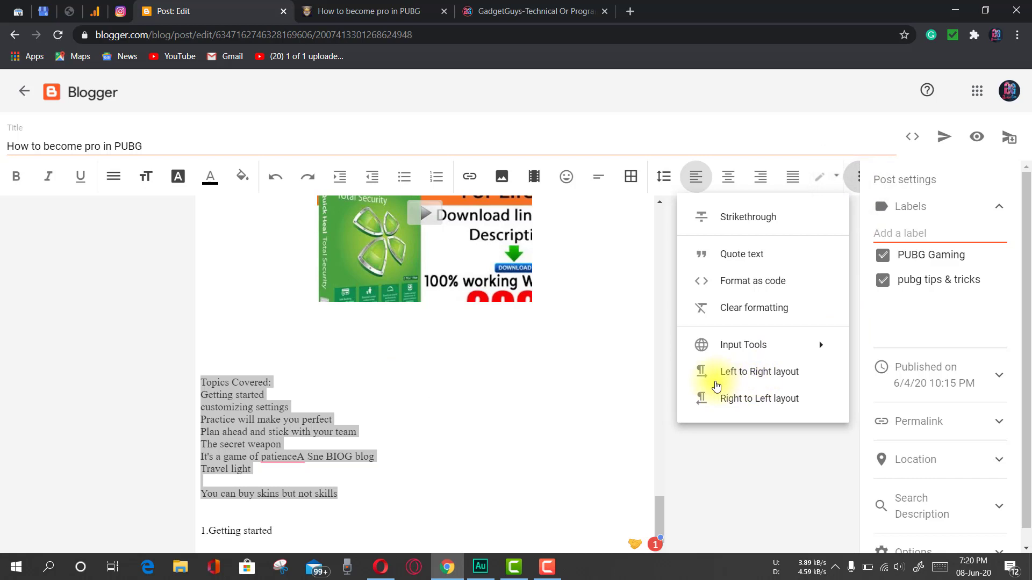
click(771, 379)
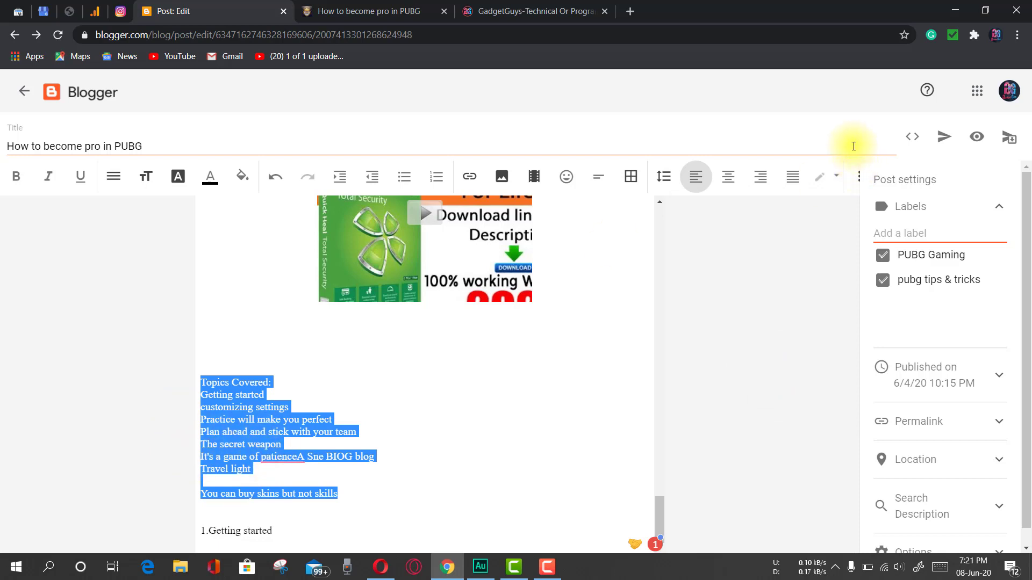
Change the selected topics block to the Right to Left layout and deselect it.
click(856, 183)
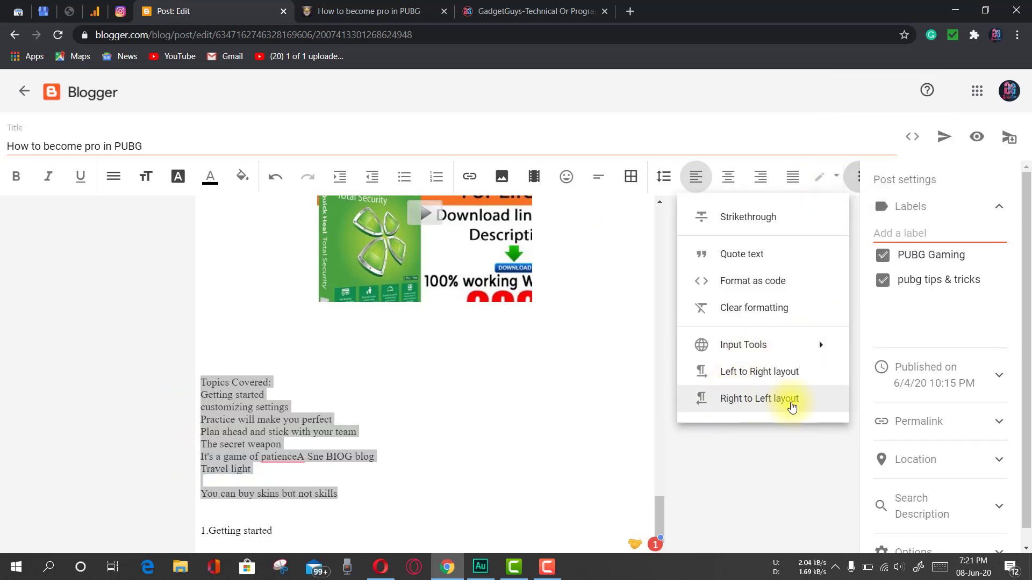
click(792, 407)
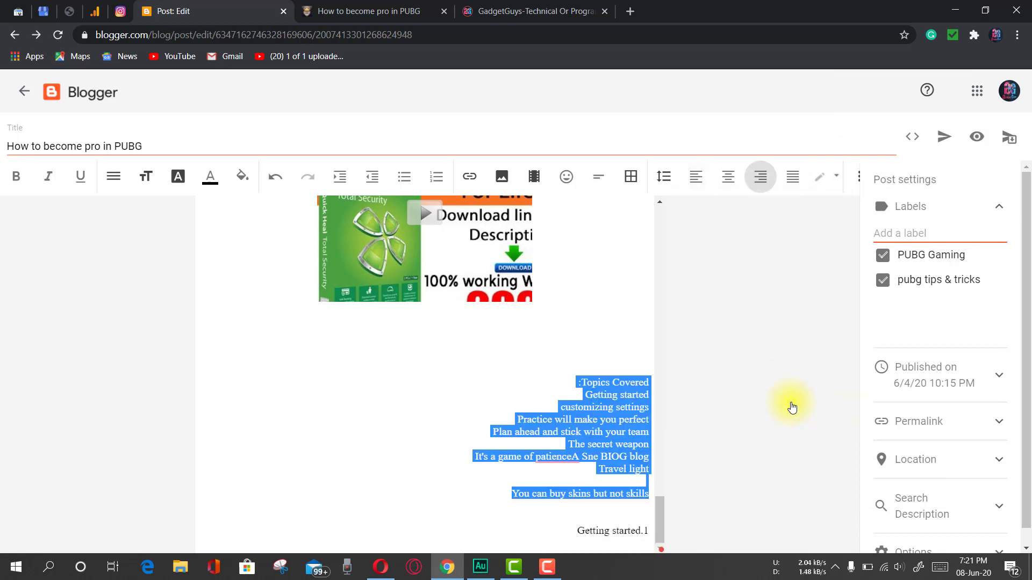
click(457, 430)
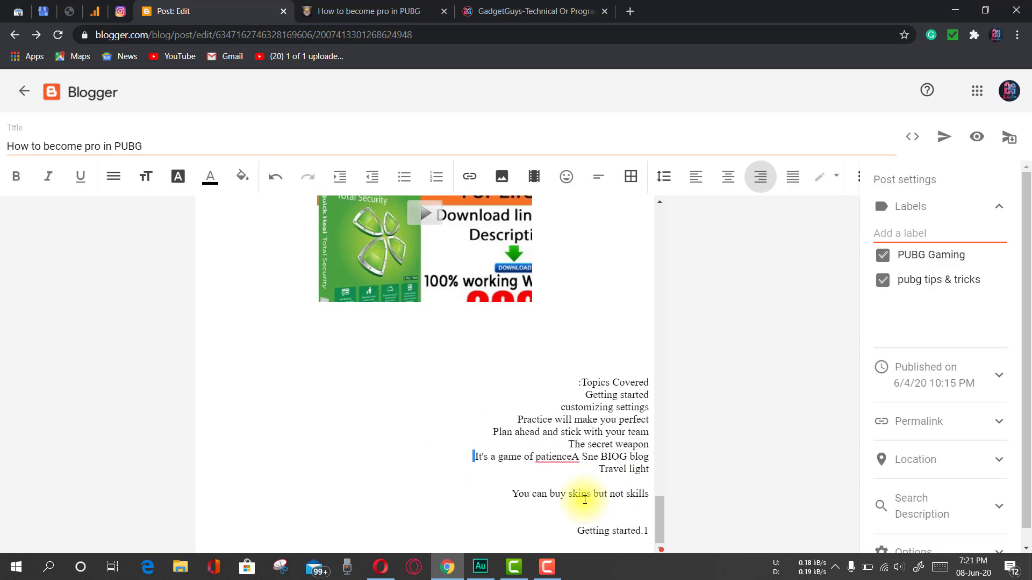
Apply the Left to Right layout to the pasted block from "Topics Covered:" to "1.Getting started" and deselect it.
mouse_move(568, 381)
mouse_down()
mouse_move(610, 488)
mouse_move(575, 378)
mouse_up()
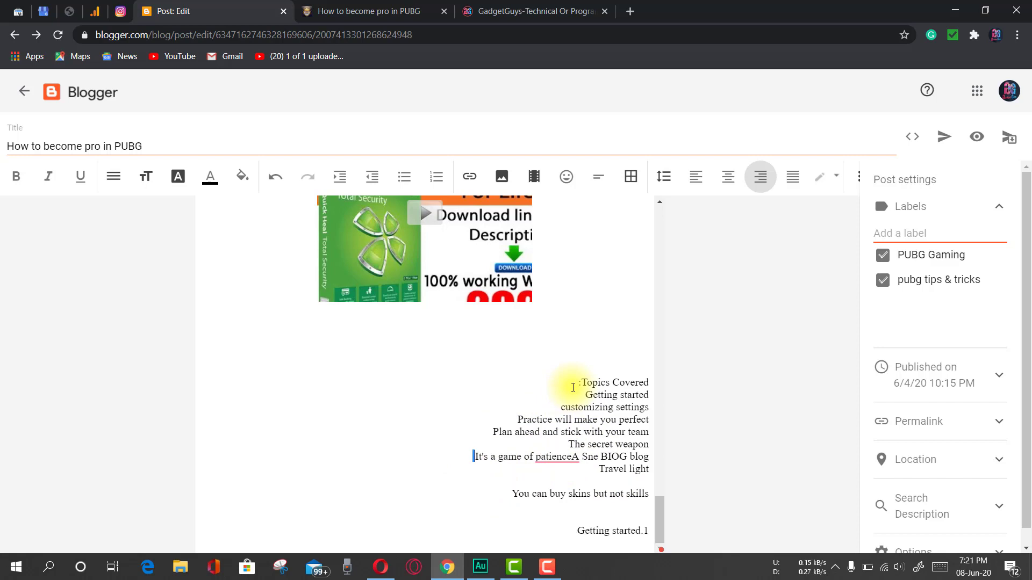
drag(575, 384, 622, 535)
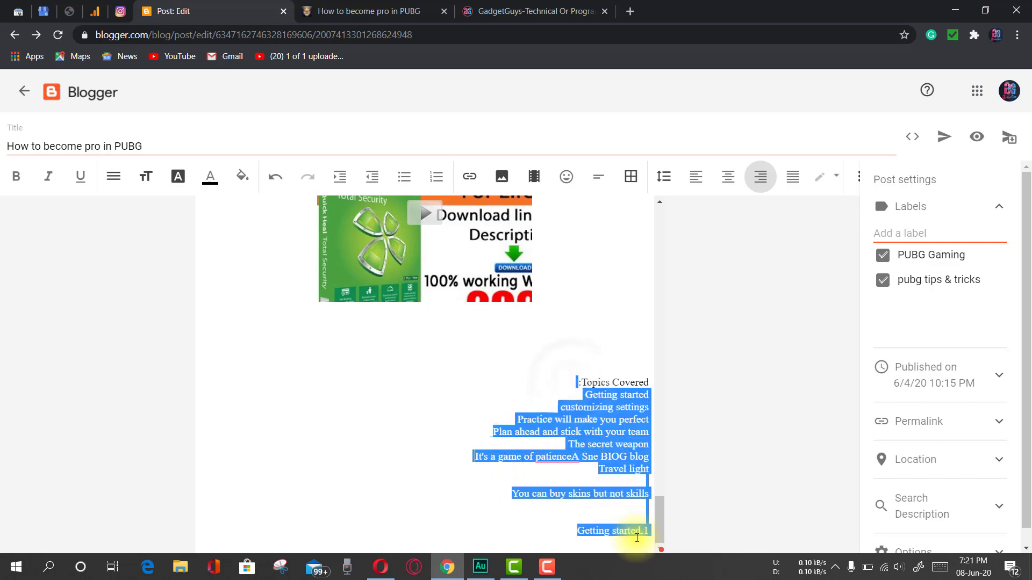
click(553, 375)
drag(553, 377, 644, 378)
click(644, 378)
drag(576, 368, 648, 531)
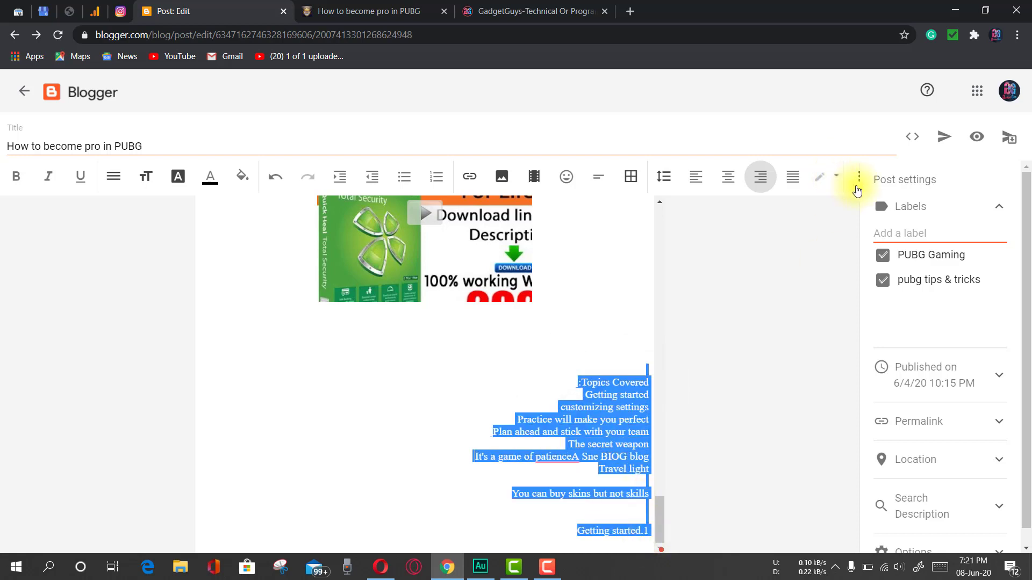
click(857, 185)
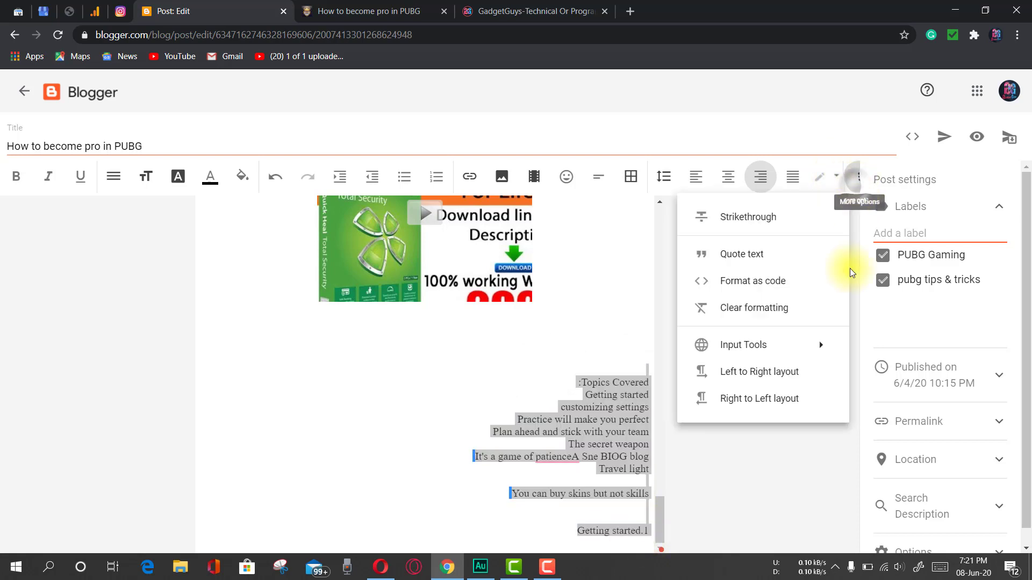
click(769, 374)
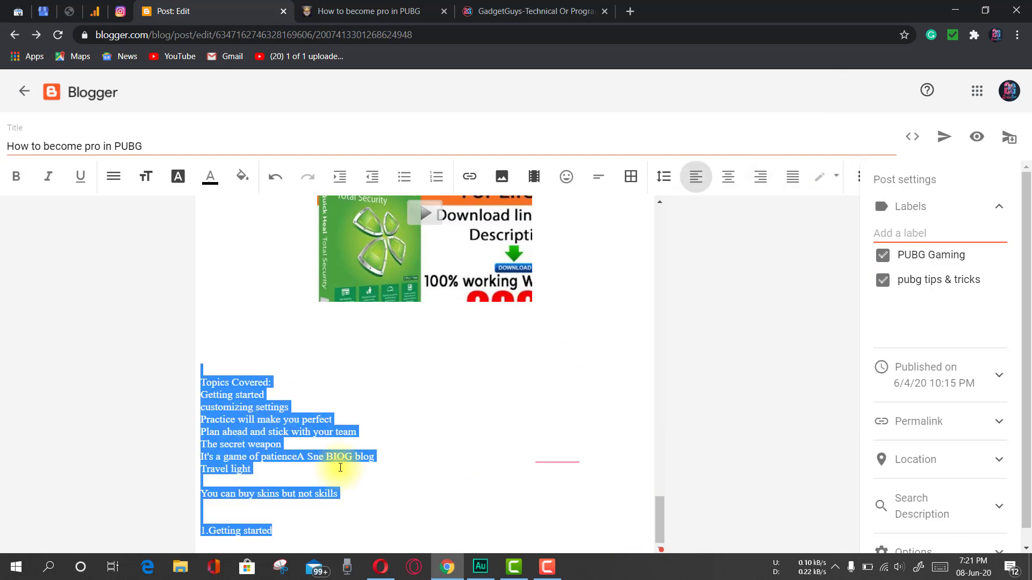
click(341, 468)
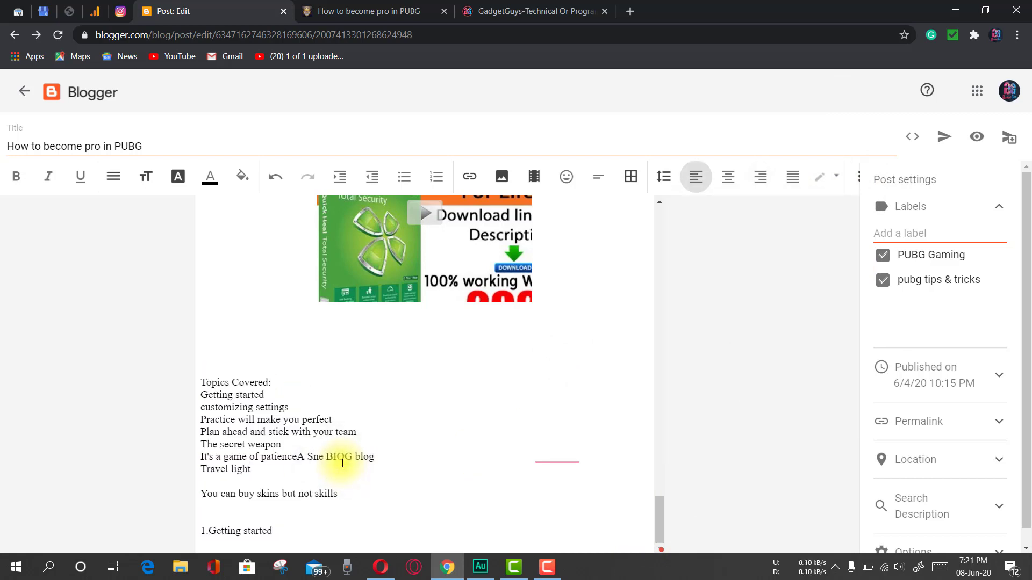
click(858, 178)
scroll(657, 306, up, 5)
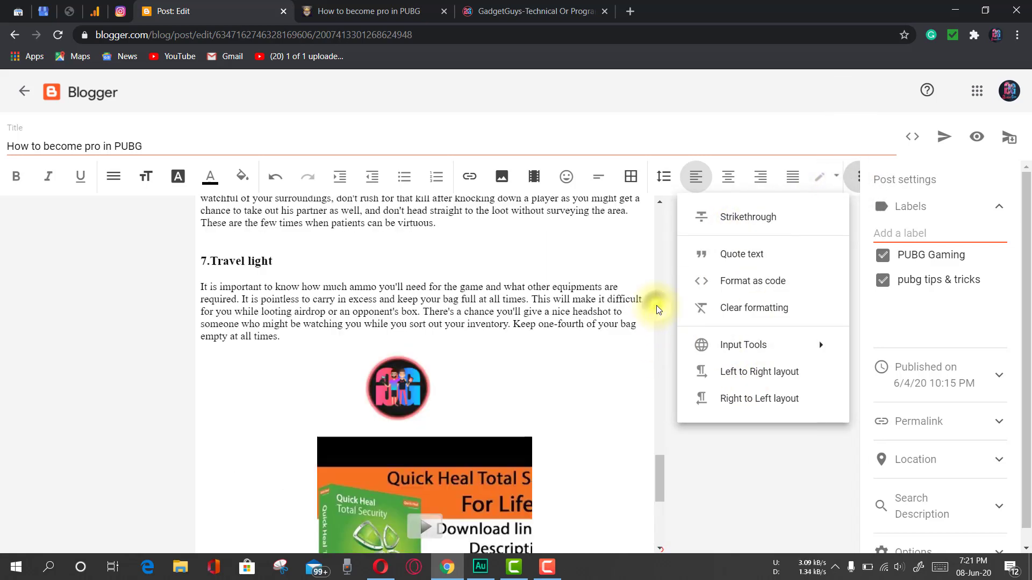
click(561, 340)
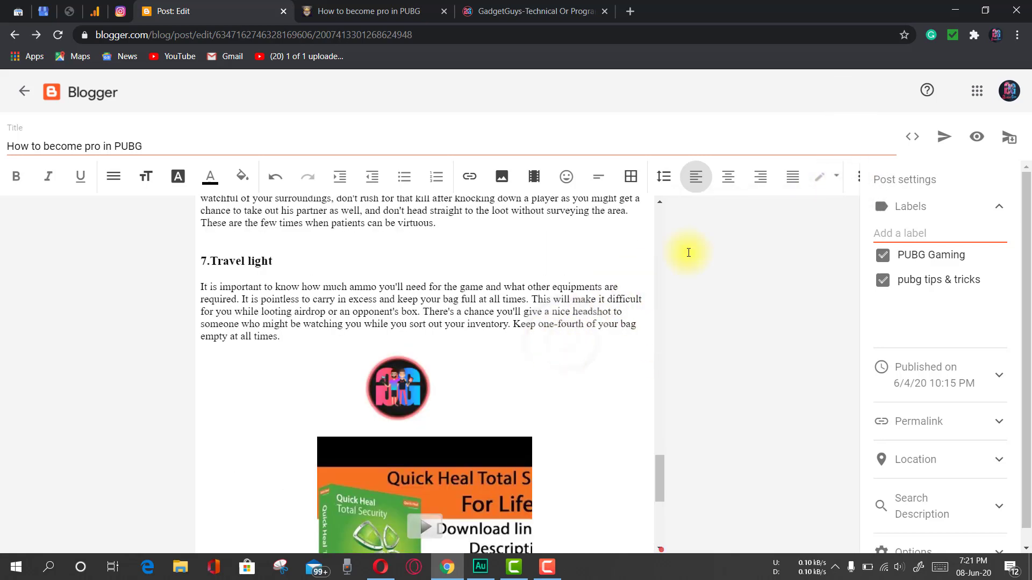
Examine the post's HTML source code and return to the compose view.
click(911, 140)
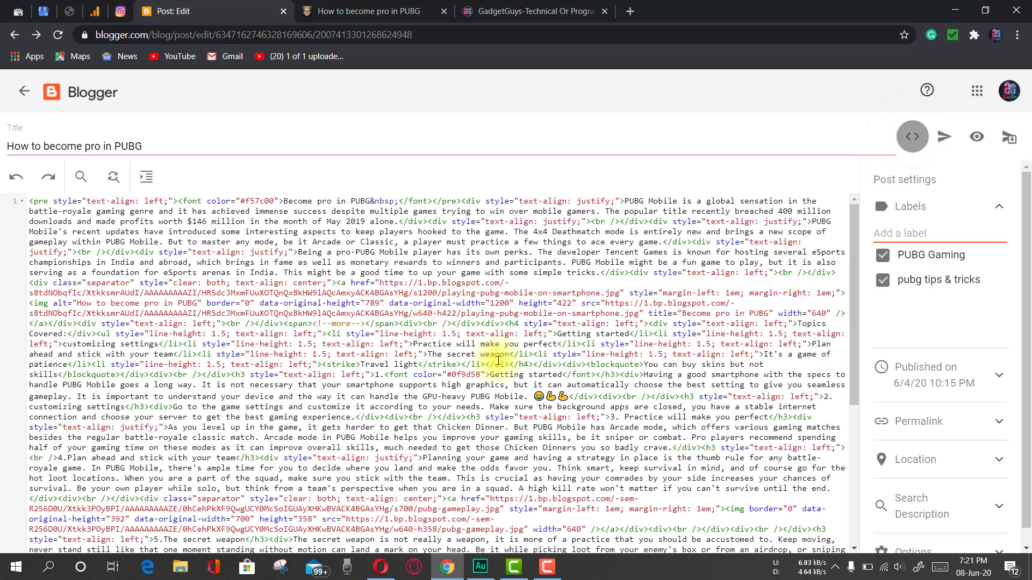
scroll(495, 344, down, 10)
scroll(494, 344, up, 5)
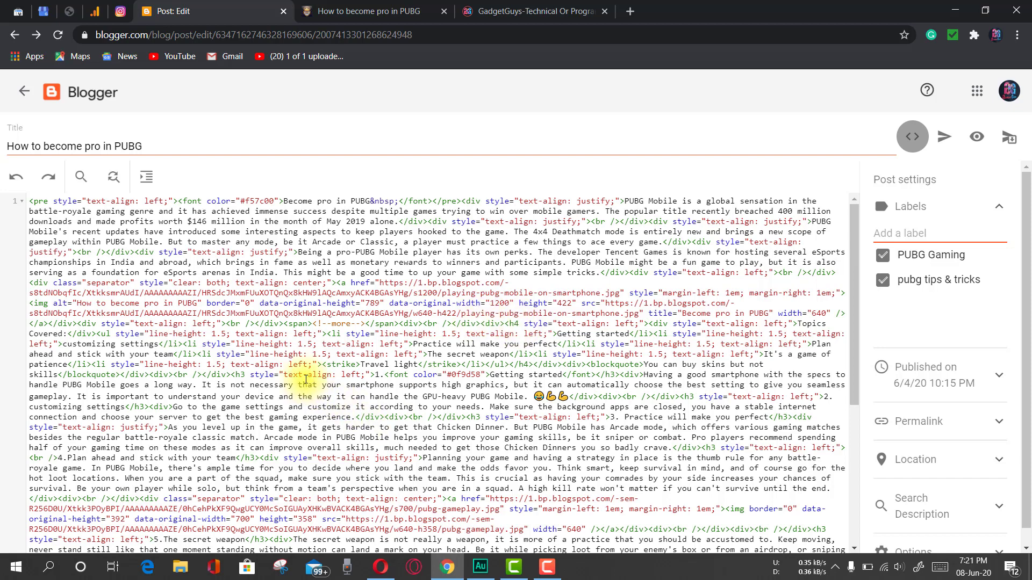
scroll(336, 344, down, 5)
scroll(337, 344, up, 5)
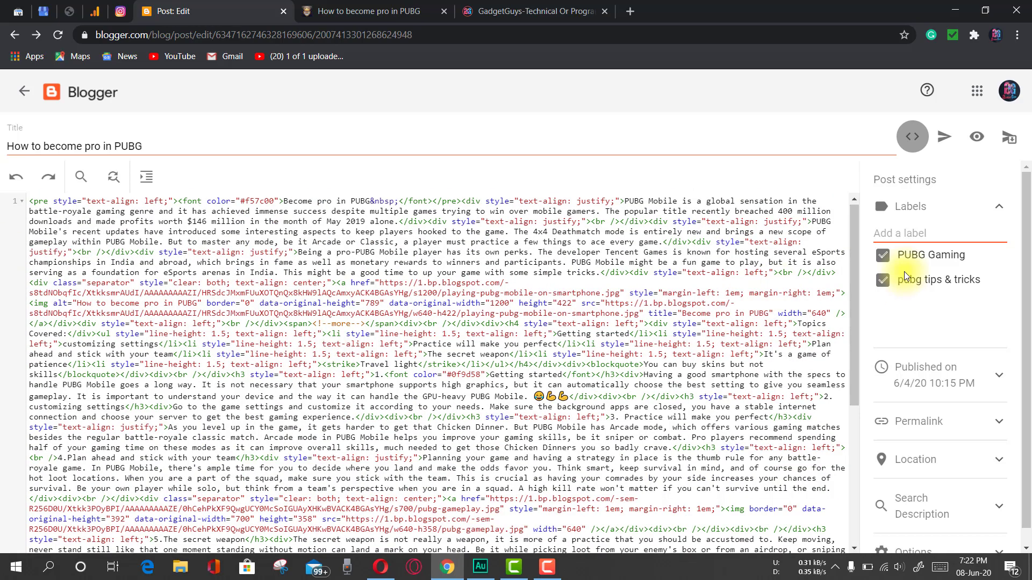
click(912, 137)
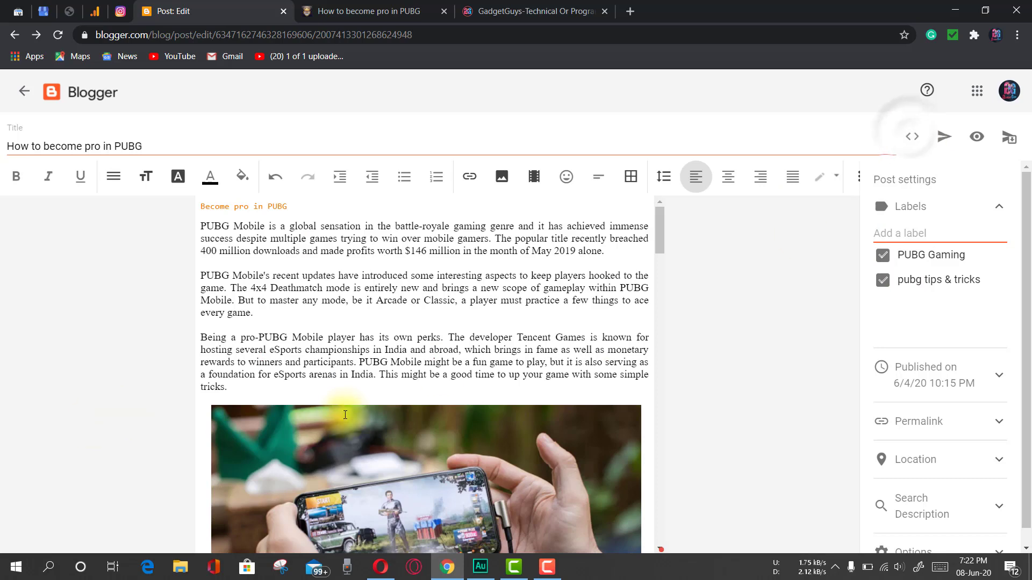
Review the heading levels the editor offers for the green "Getting started" heading without changing its level.
scroll(395, 344, down, 6)
scroll(398, 343, up, 6)
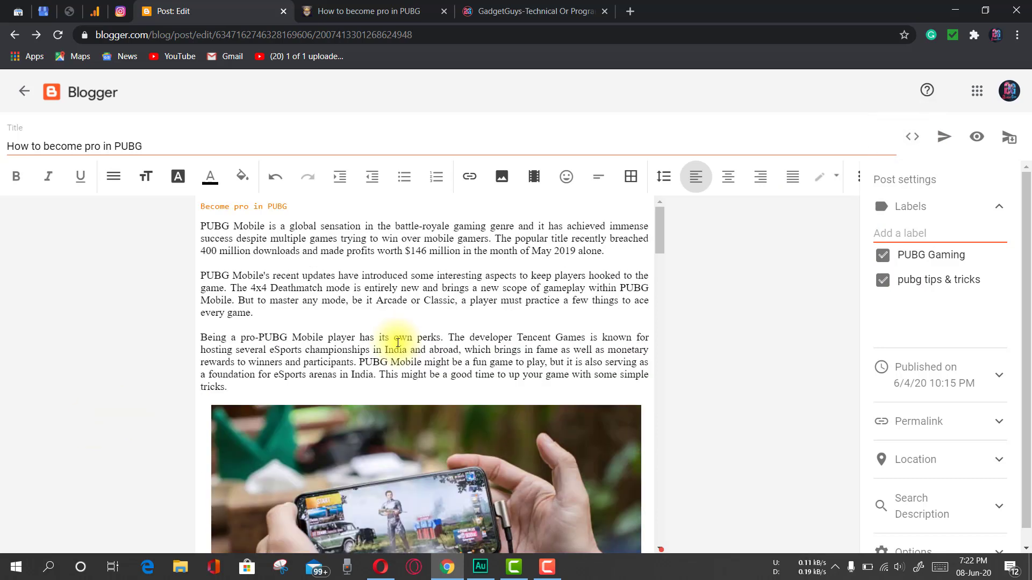
scroll(357, 274, down, 10)
scroll(358, 309, up, 3)
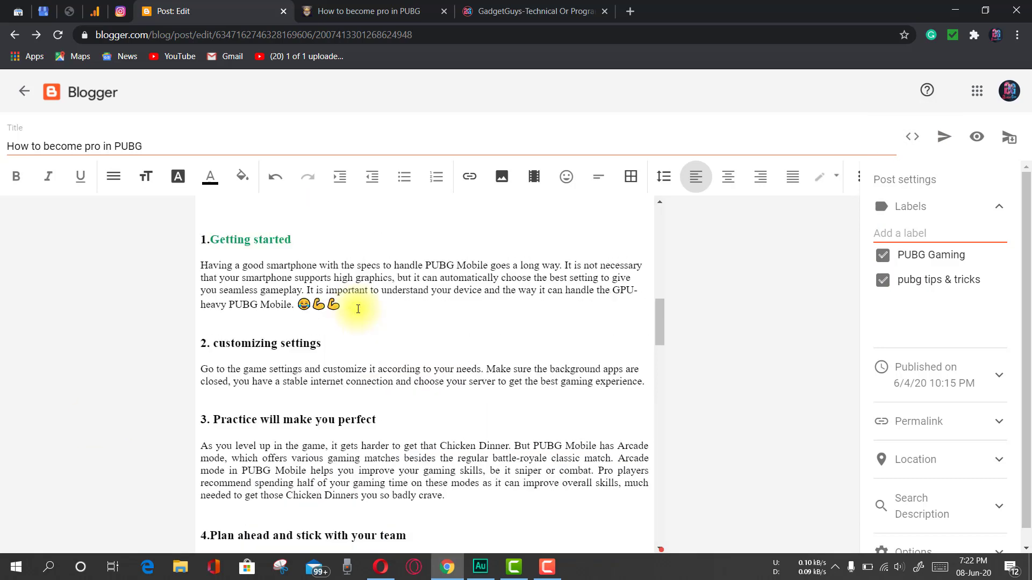
scroll(358, 309, up, 1)
drag(291, 273, 220, 273)
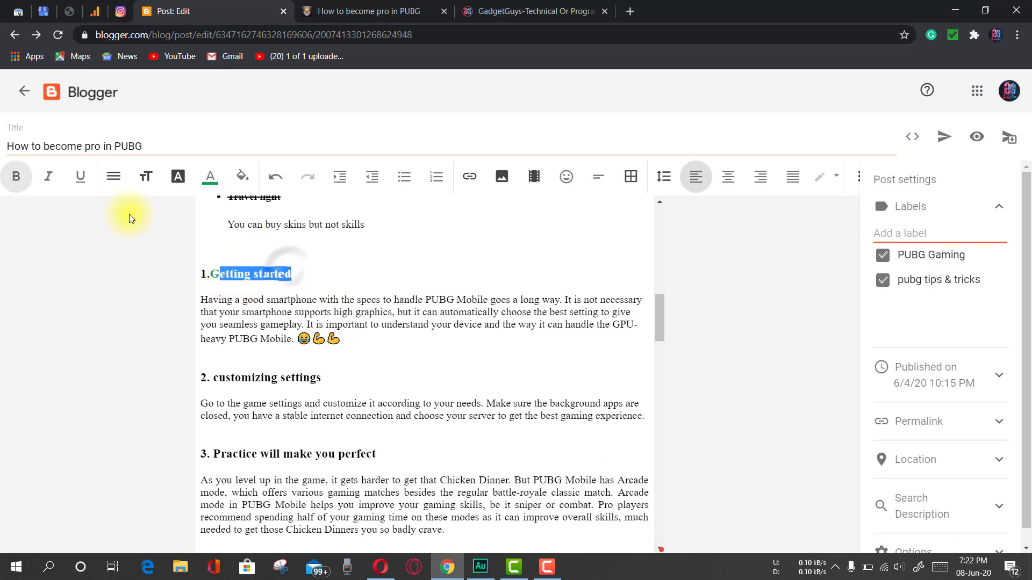
click(113, 176)
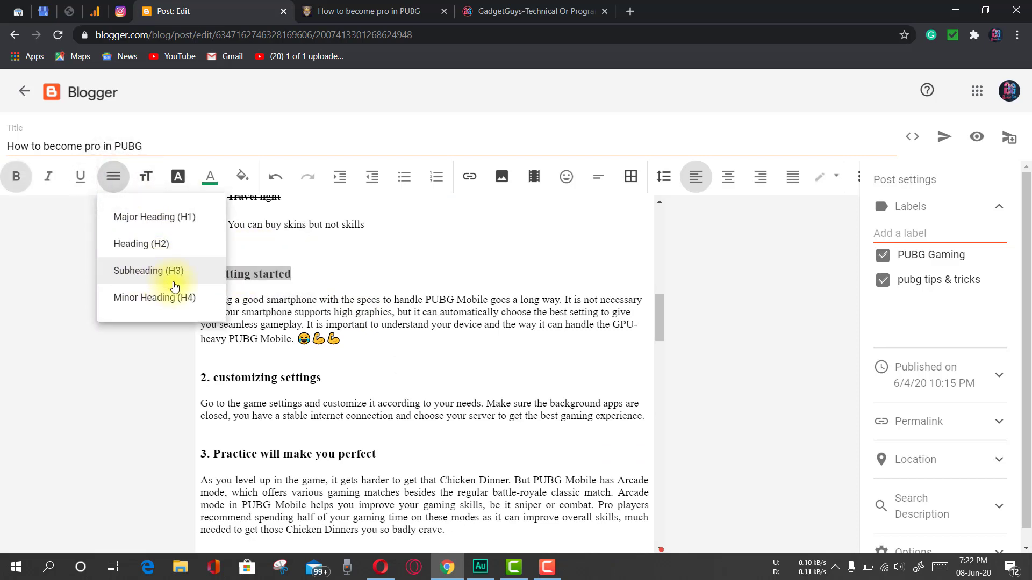
click(354, 272)
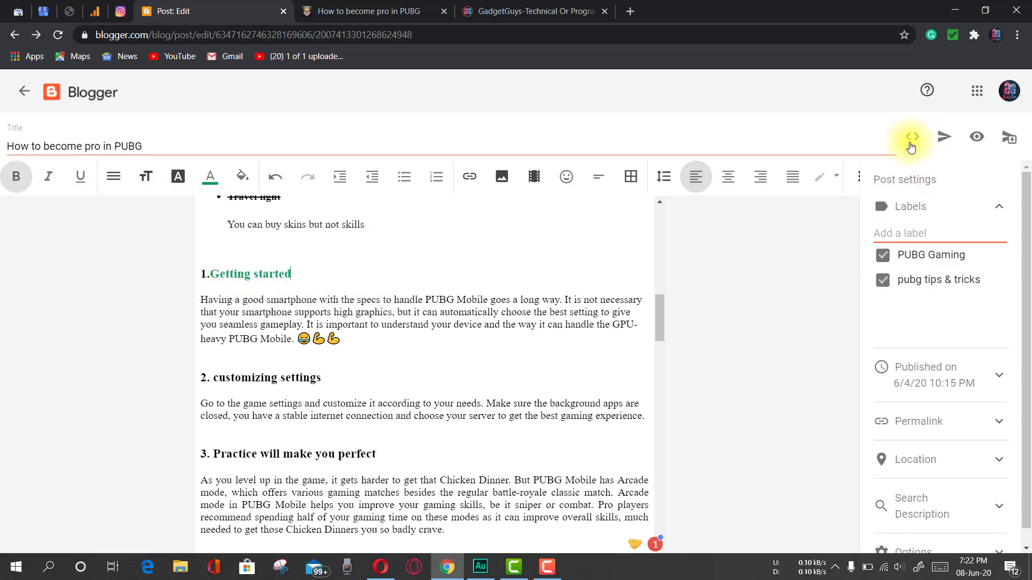
Copy "etting started" from the first numbered heading and search for it in the post's HTML source.
drag(285, 277, 221, 276)
right_click(221, 273)
click(264, 323)
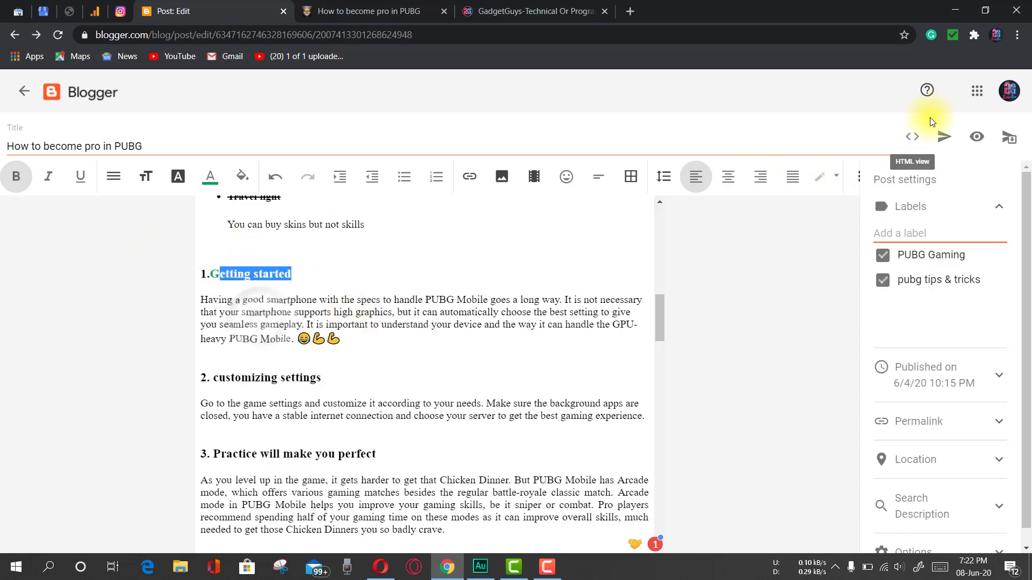
click(912, 136)
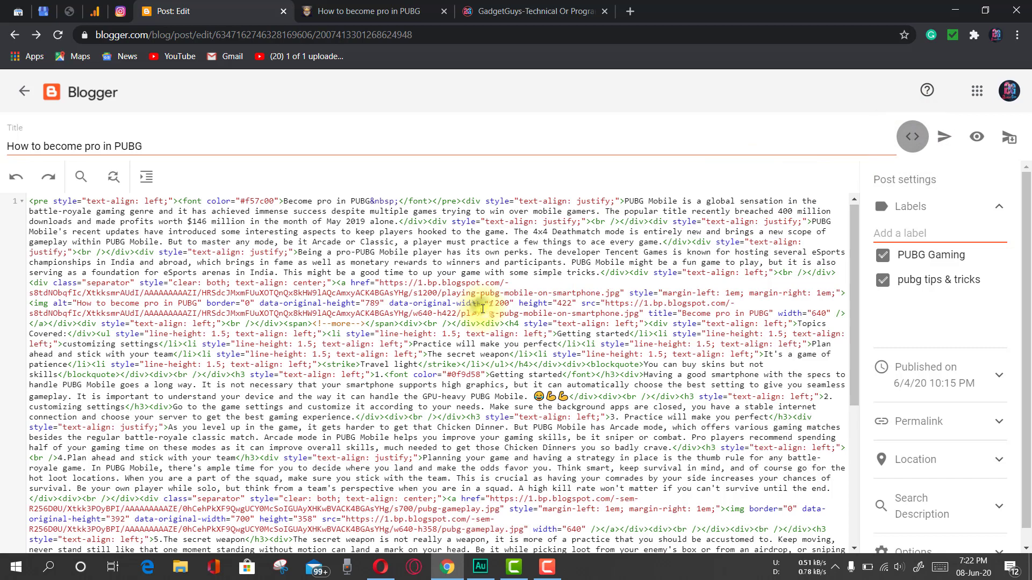
key(ctrl+f)
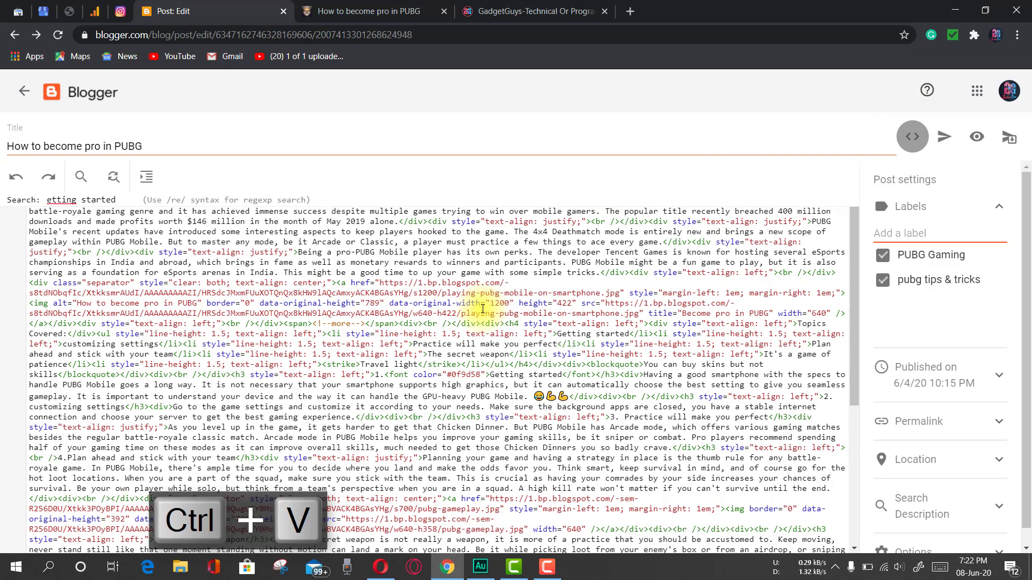
key(Return)
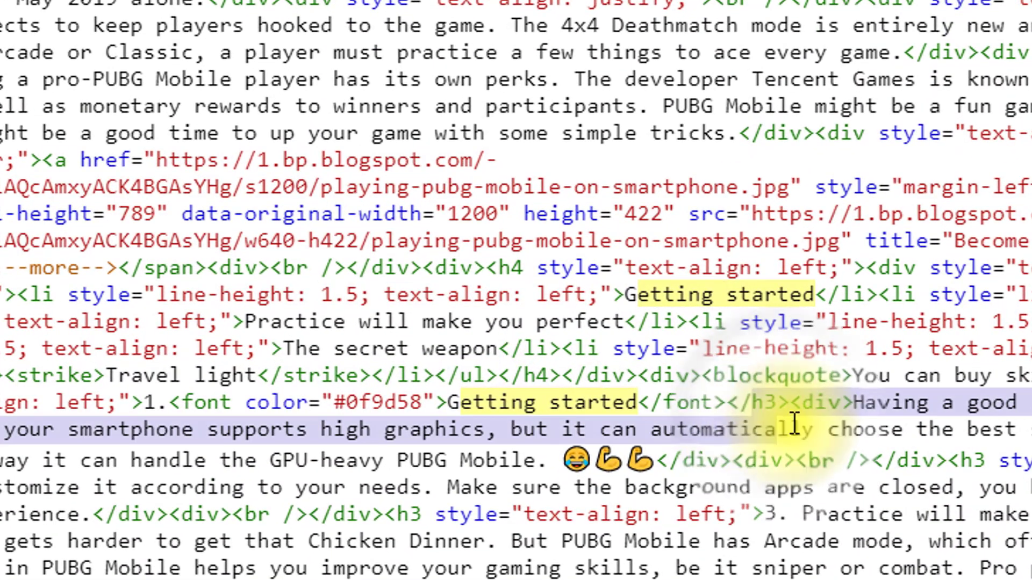
Change the opening and closing tags around the "1.Getting started" heading to h6 in the HTML and return to the compose view.
drag(788, 397, 725, 395)
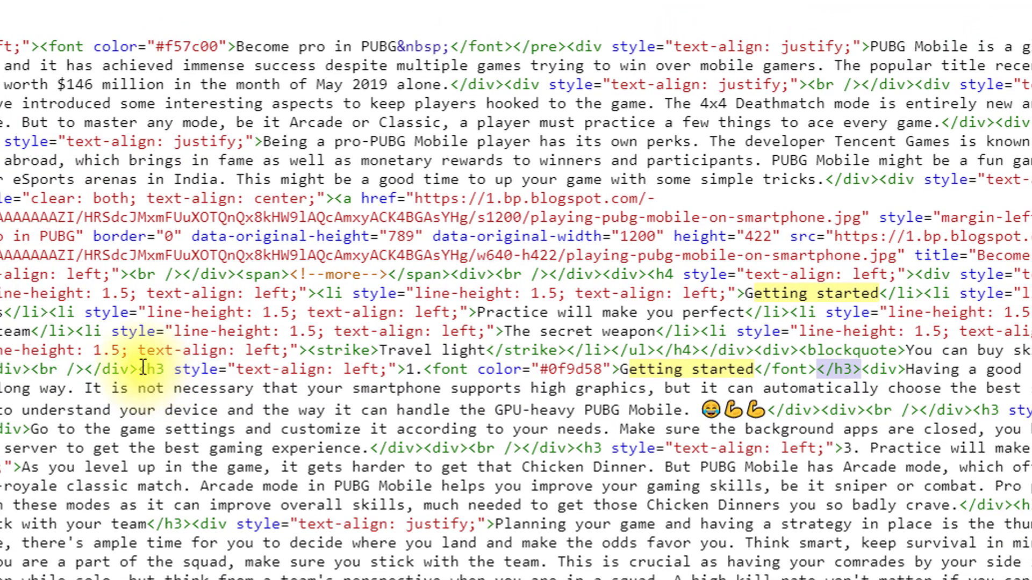
drag(139, 369, 171, 376)
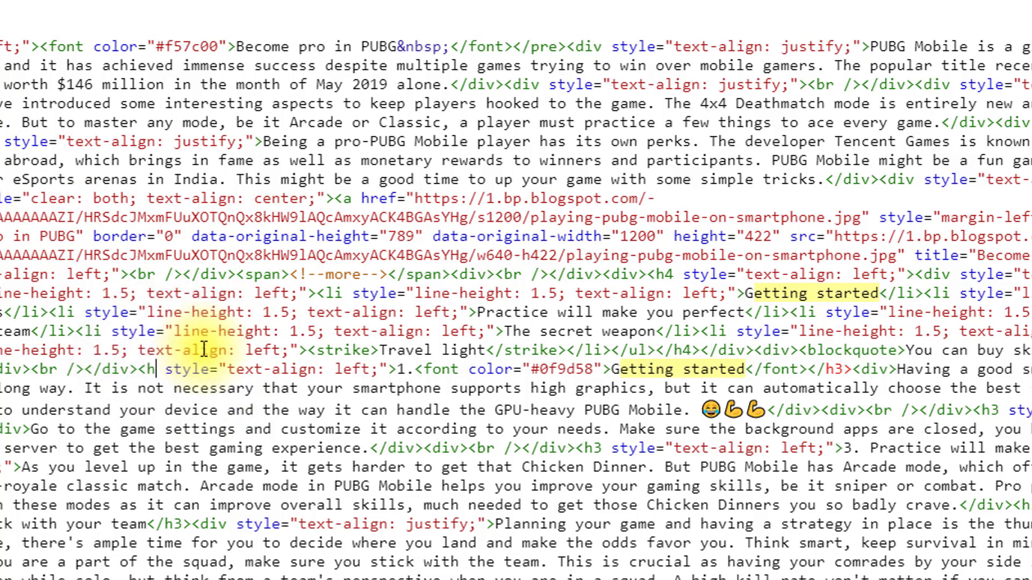
text(<h6)
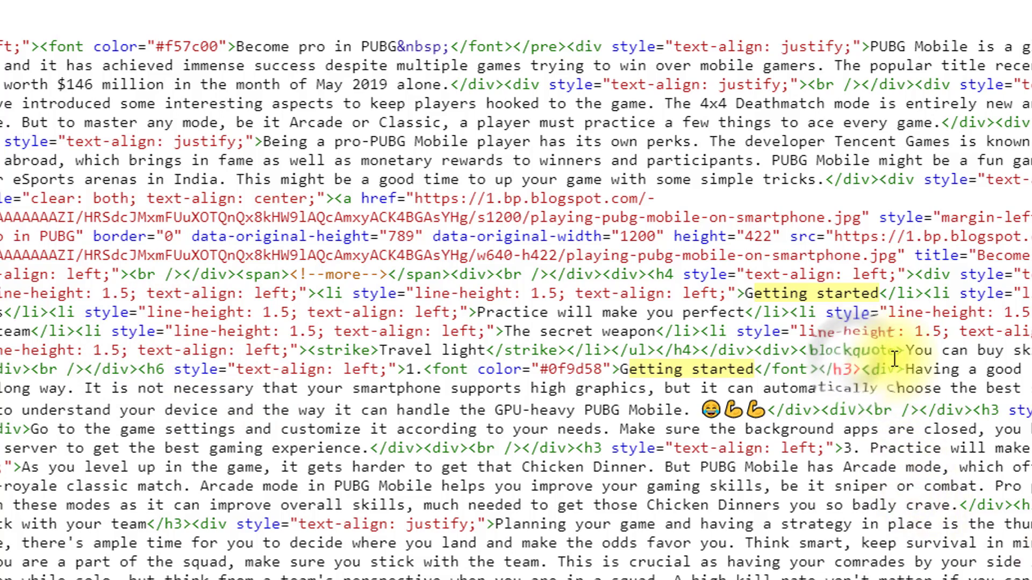
key(BackSpace)
text(6)
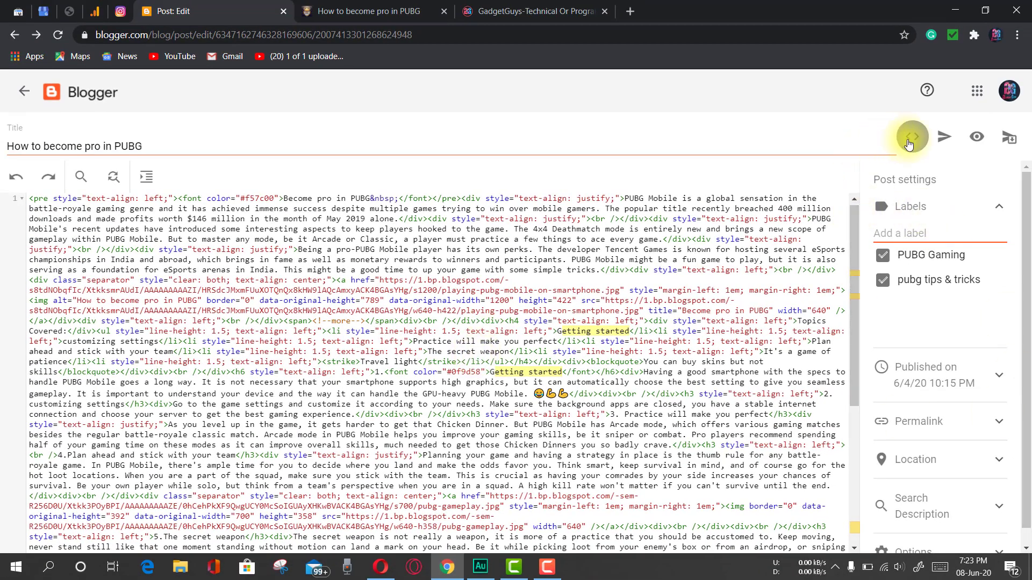
click(909, 144)
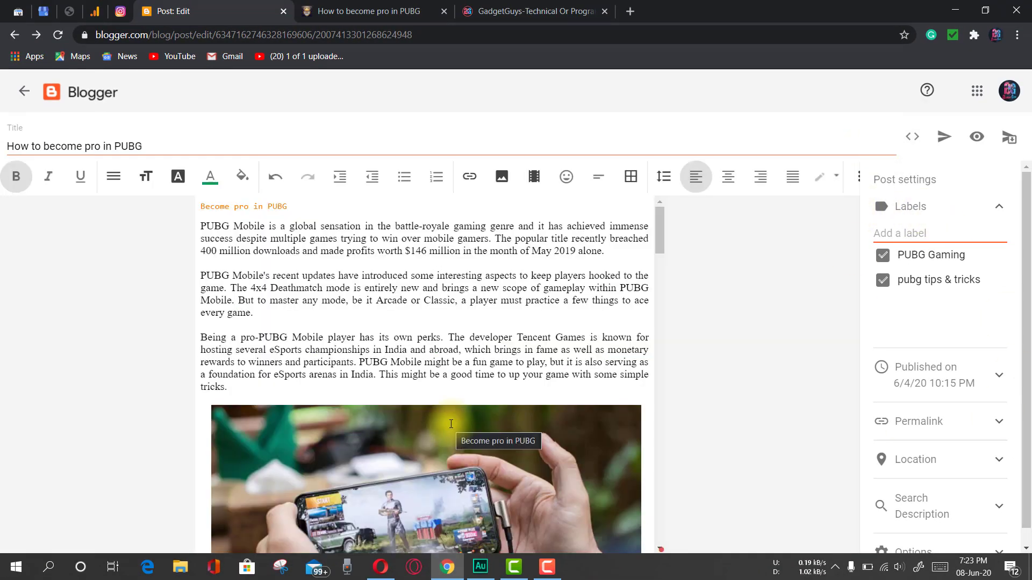